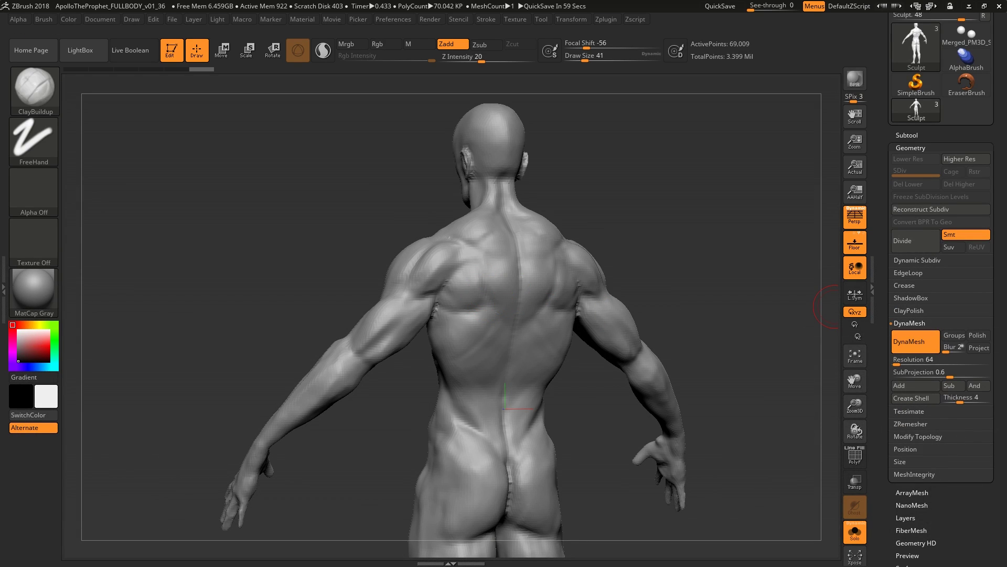
Reduce the ClayBuildup draw size to 23 and carve grooves along the inner edges of both shoulder blades
mouse_move(533, 274)
ctrl+right_down()
mouse_move(495, 326)
mouse_move(536, 319)
ctrl+right_up()
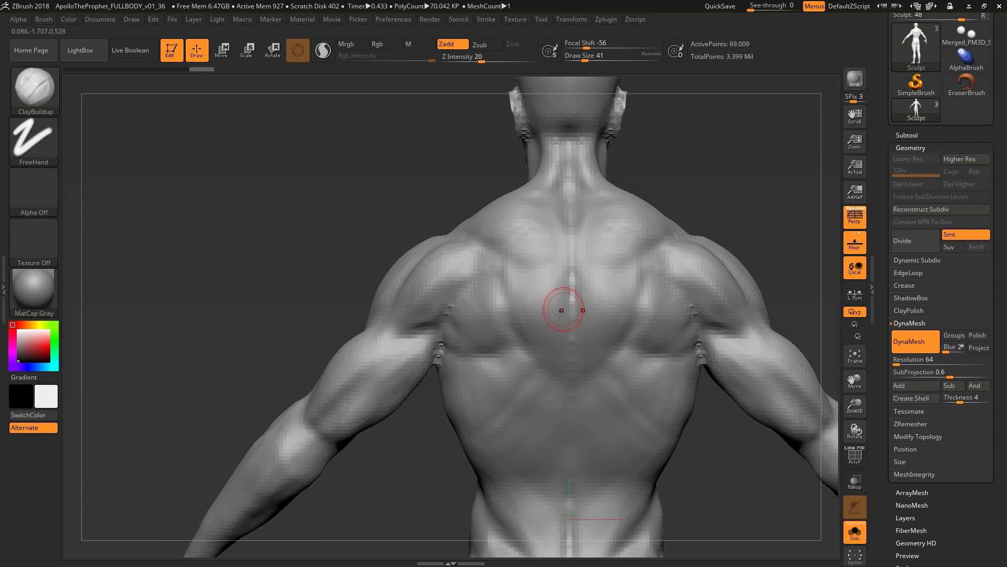
key(b)
key(Escape)
key(bracketleft)
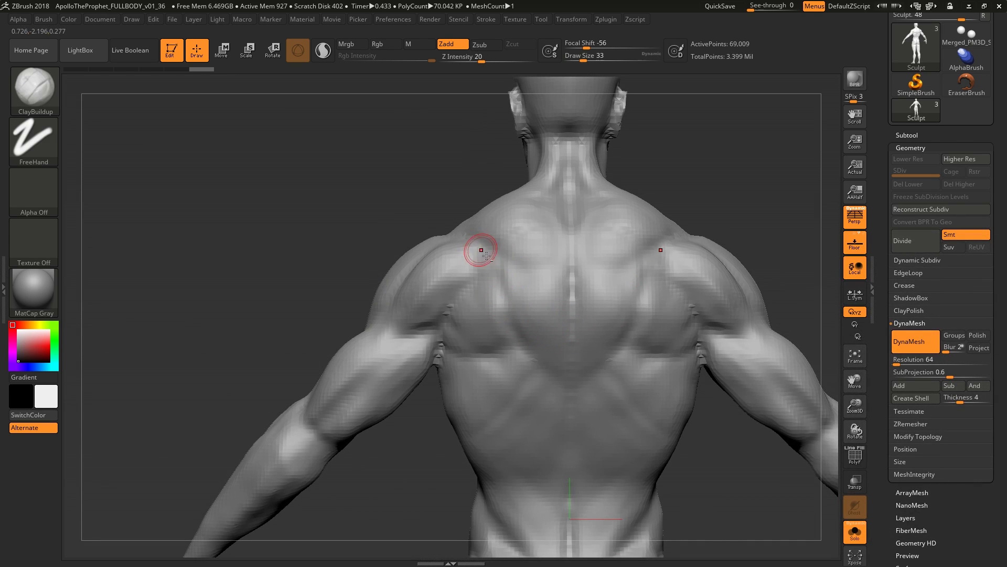
key(bracketleft)
key(bracketleft)
right_drag(485, 250, 519, 261)
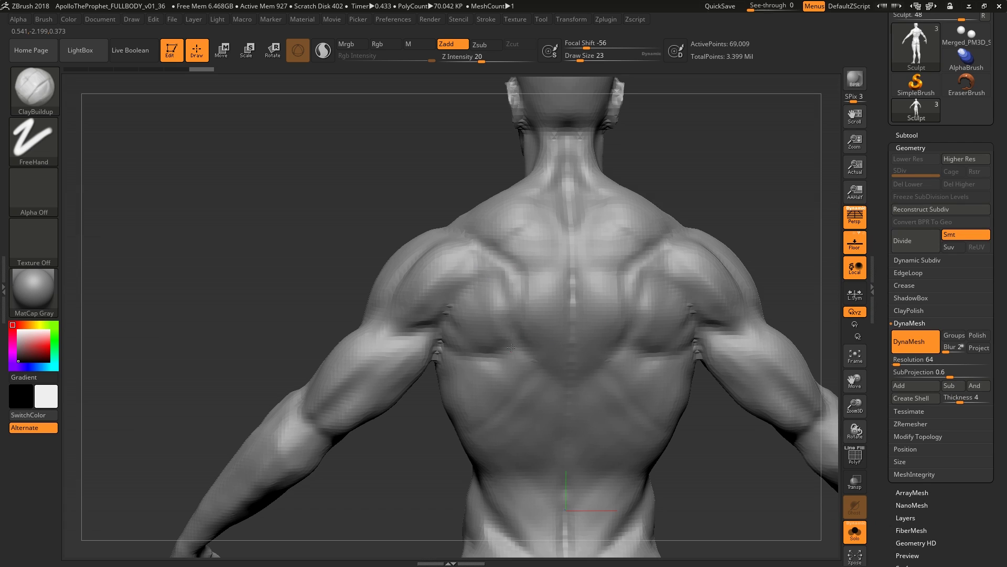
right_drag(510, 336, 514, 302)
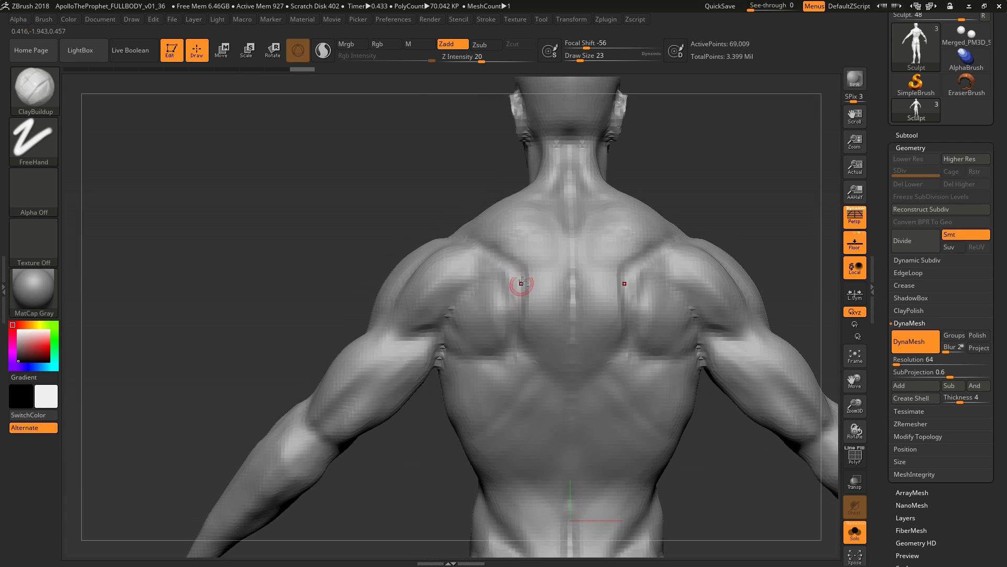
drag(522, 282, 517, 315)
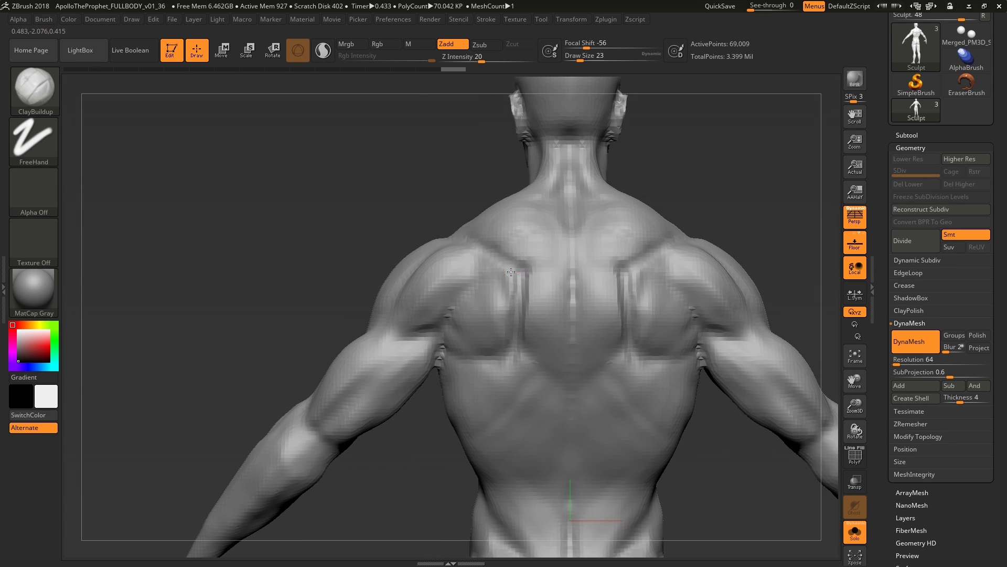
Build up and blend the forms around the shoulder blades and mid-back with larger draw sizes between 41 and 68
key(bracketright)
key(bracketright)
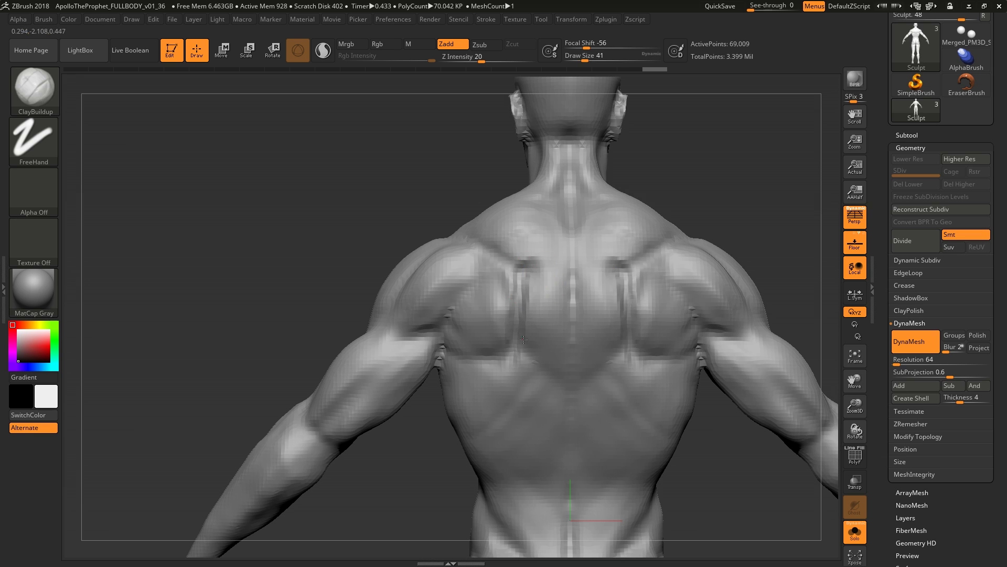
mouse_move(519, 263)
right_down()
mouse_move(517, 225)
mouse_move(477, 231)
mouse_move(506, 216)
mouse_move(521, 224)
mouse_move(539, 308)
mouse_move(517, 305)
mouse_move(546, 304)
mouse_move(507, 302)
right_up()
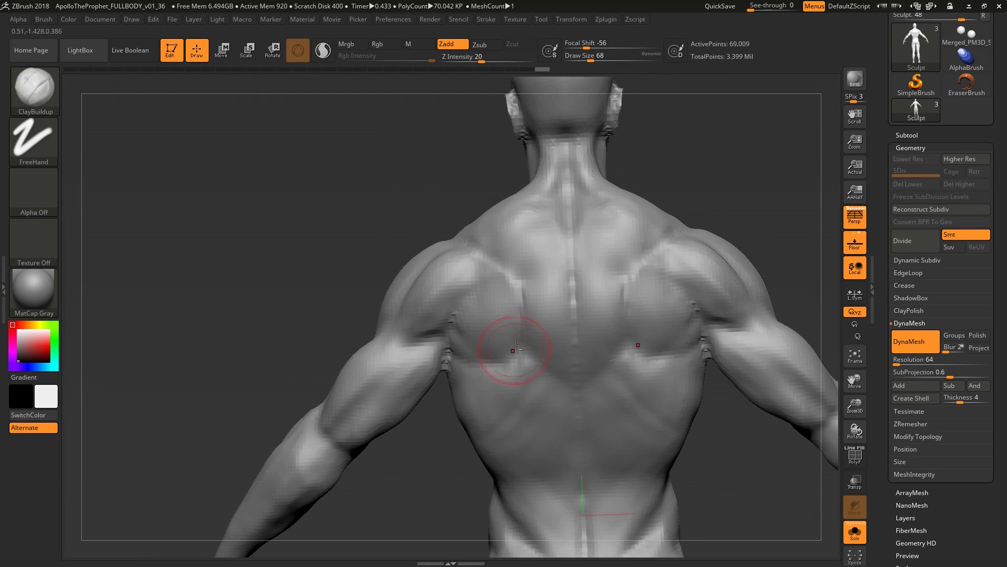
right_drag(515, 346, 568, 324)
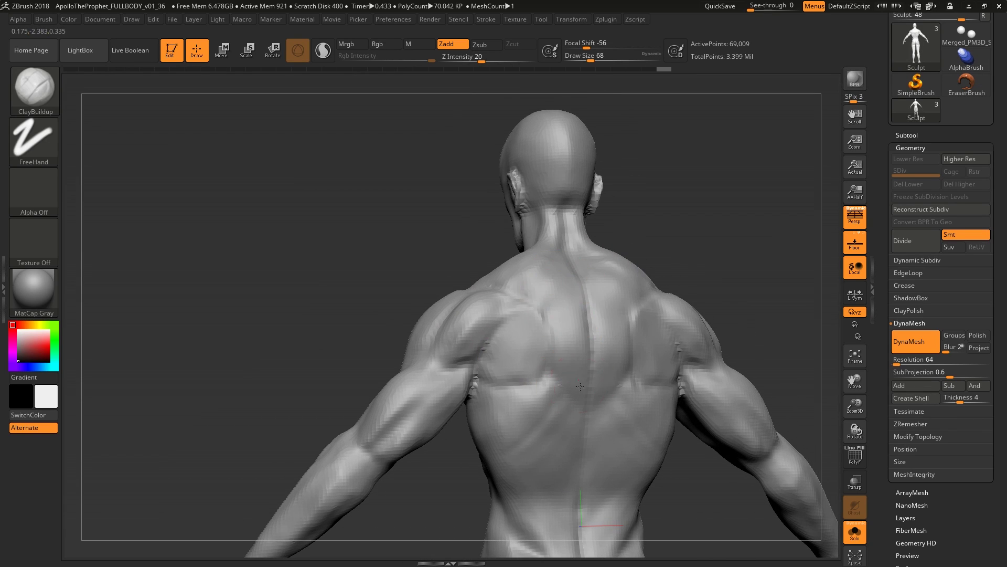
mouse_move(580, 387)
ctrl+right_down()
mouse_move(551, 294)
mouse_move(526, 259)
mouse_move(554, 214)
mouse_move(543, 223)
mouse_move(558, 231)
ctrl+right_up()
key(s)
drag(557, 232, 551, 232)
mouse_move(551, 231)
right_down()
mouse_move(563, 211)
mouse_move(551, 205)
mouse_move(515, 231)
mouse_move(577, 252)
mouse_move(592, 274)
mouse_move(569, 249)
right_up()
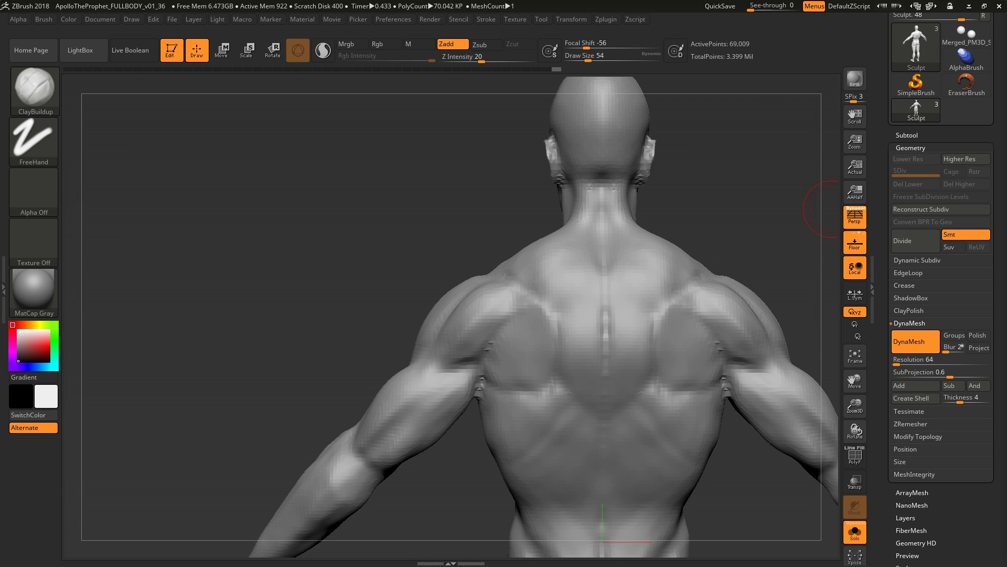
Sculpt a small vertebra bump at the base of the neck with draw size 25 and smooth it into the spine
mouse_move(592, 264)
right_down()
mouse_move(594, 243)
mouse_move(603, 261)
mouse_move(598, 246)
right_up()
key(bracketleft)
key(bracketleft)
key(bracketleft)
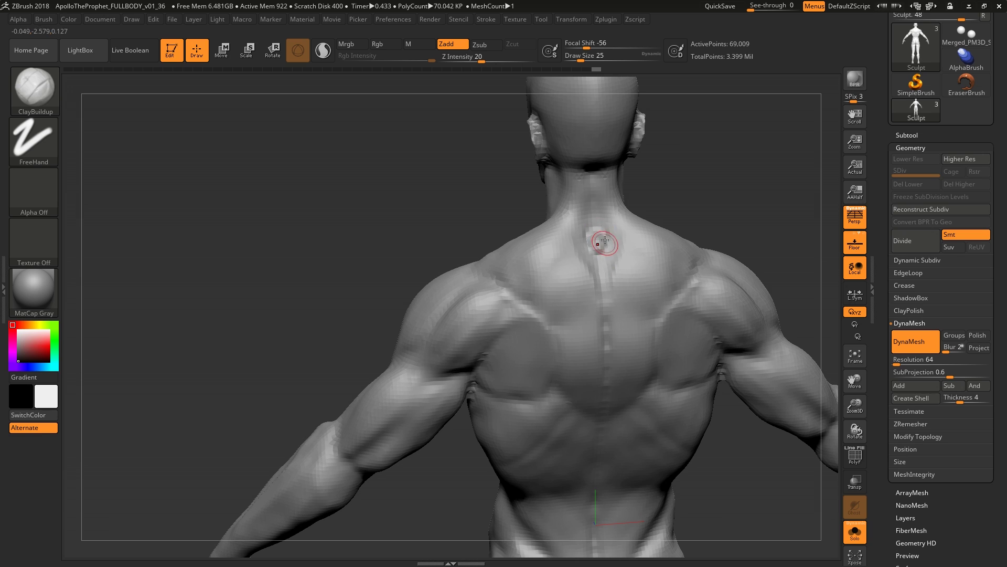
key(shift)
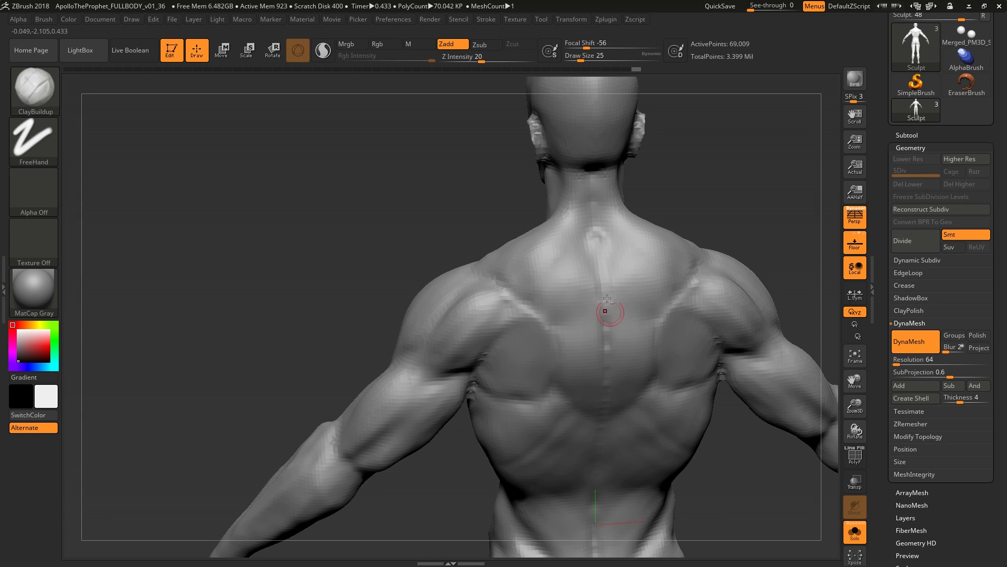
mouse_move(610, 266)
right_down()
mouse_move(668, 255)
mouse_move(535, 193)
mouse_move(549, 318)
mouse_move(621, 295)
right_up()
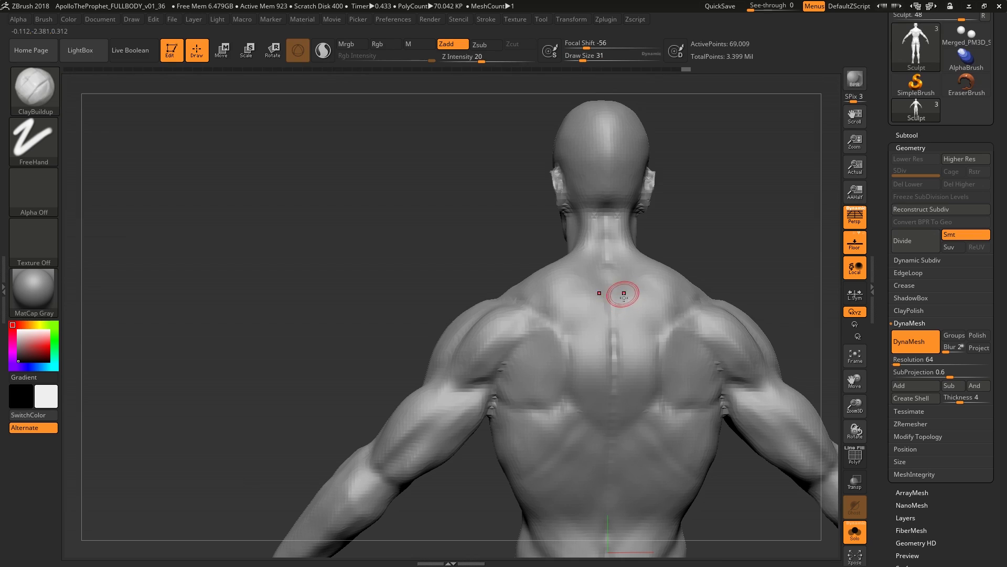
Define the upper spine with two parallel vertical grooves at draw size 31 and smooth them at size 44
drag(613, 308, 614, 396)
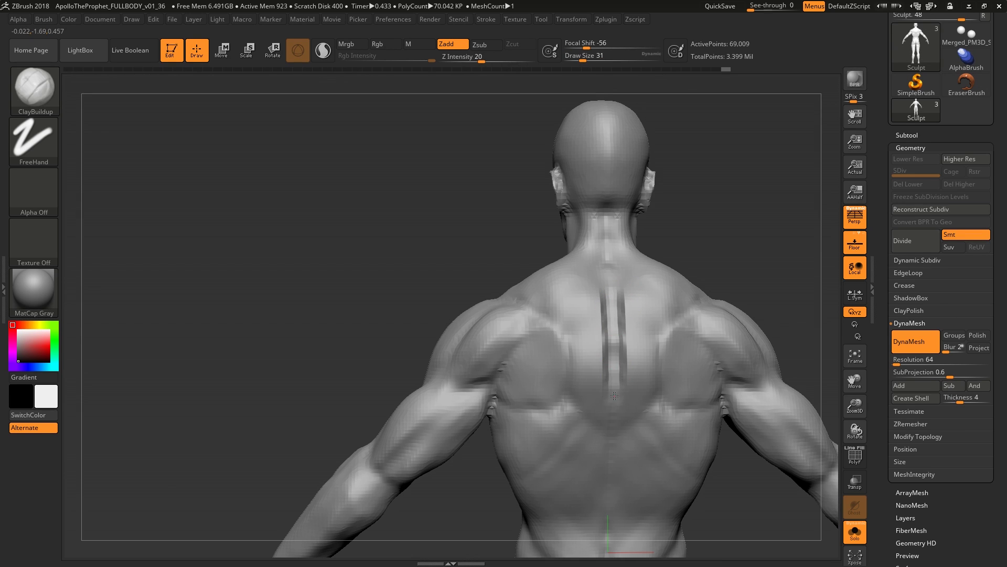
right_drag(617, 371, 615, 363)
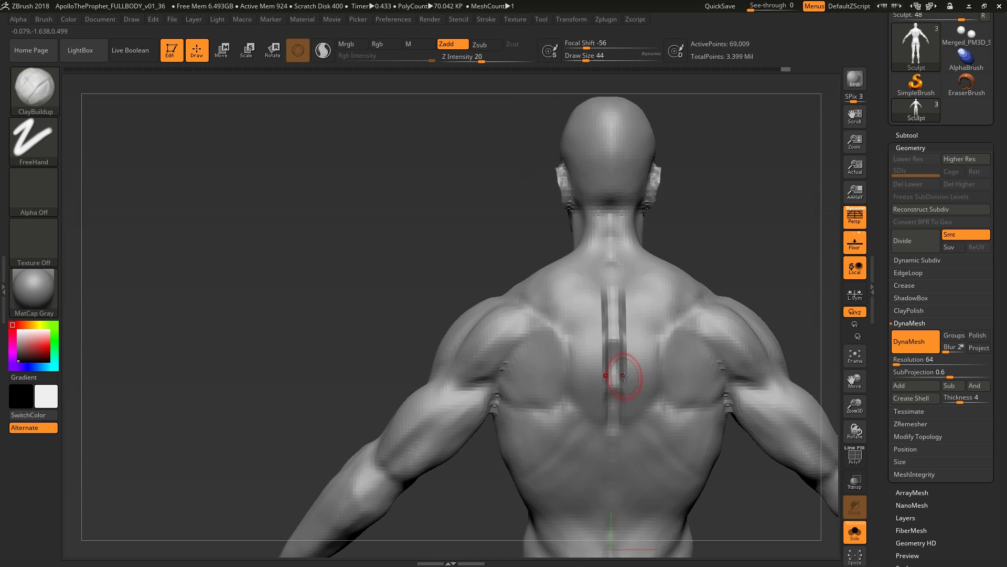
shift+drag(623, 376, 626, 403)
mouse_move(625, 307)
right_down()
mouse_move(641, 315)
mouse_move(615, 297)
mouse_move(645, 330)
mouse_move(621, 337)
mouse_move(658, 350)
mouse_move(677, 335)
mouse_move(598, 367)
mouse_move(609, 320)
right_up()
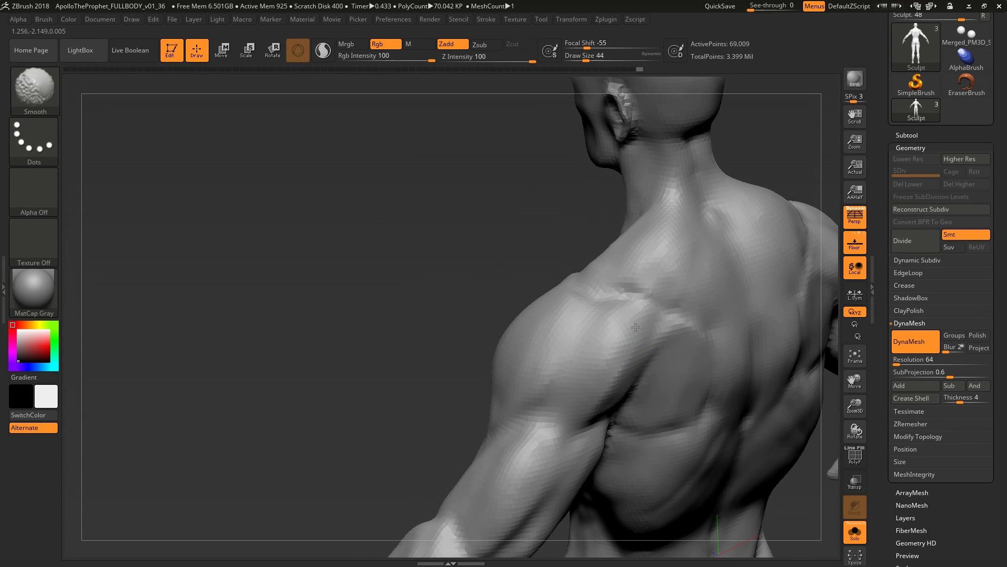
Refine the ridge along the top of the shoulder blade and the adjoining rear shoulder, smoothing the strokes
right_drag(621, 369, 618, 348)
key(s)
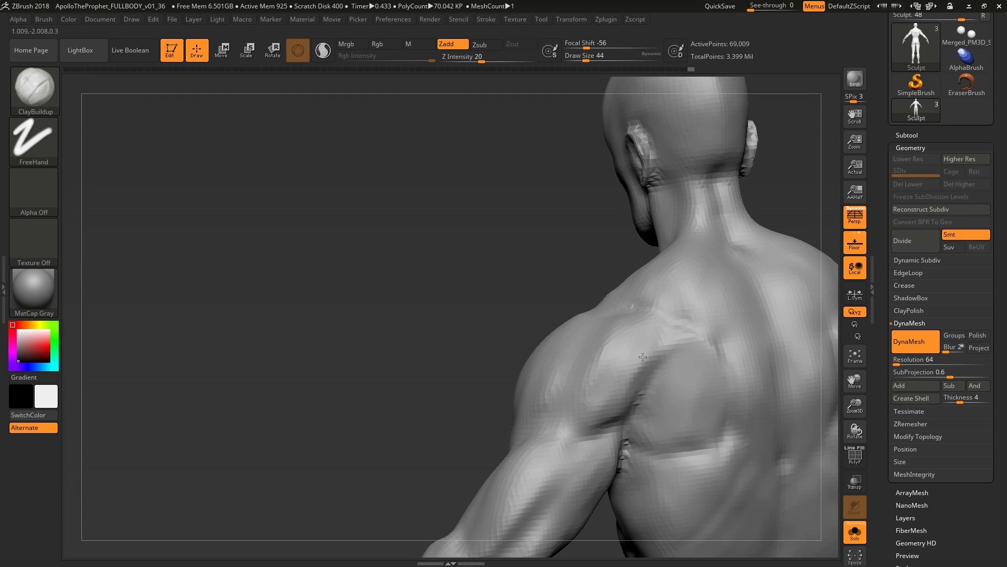
right_drag(643, 357, 637, 324)
mouse_move(599, 383)
right_down()
mouse_move(596, 355)
mouse_move(625, 357)
mouse_move(601, 344)
right_up()
key(shift)
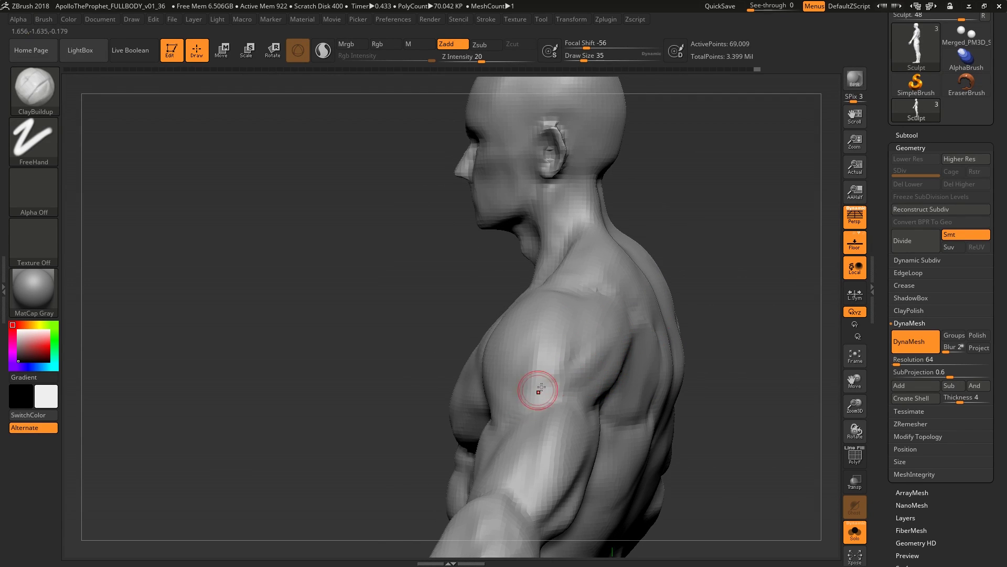
Build up the rear portion of the deltoid down to its upper-arm insertion at draw size 49 and smooth it
right_drag(540, 390, 546, 357)
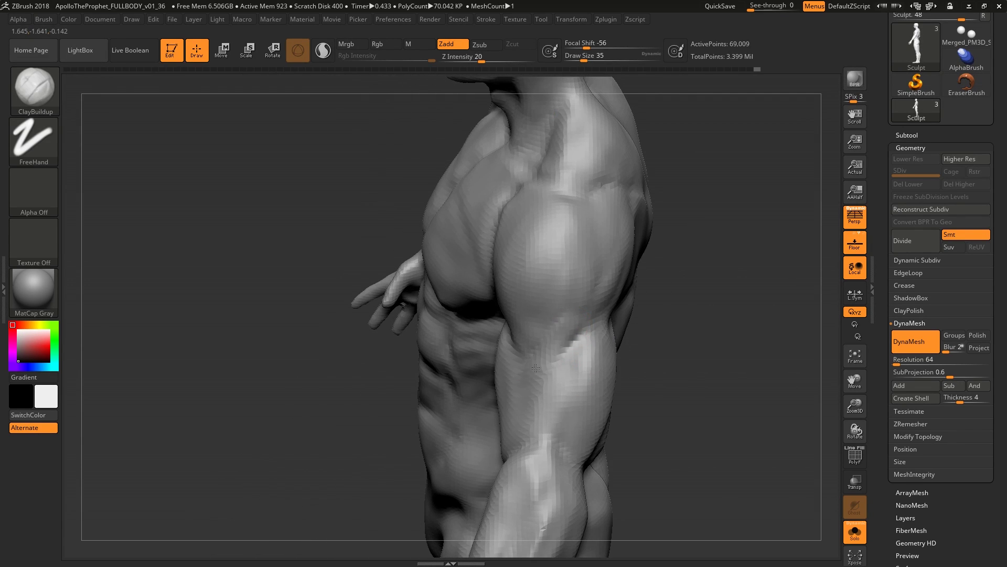
key(shift)
right_drag(611, 308, 639, 253)
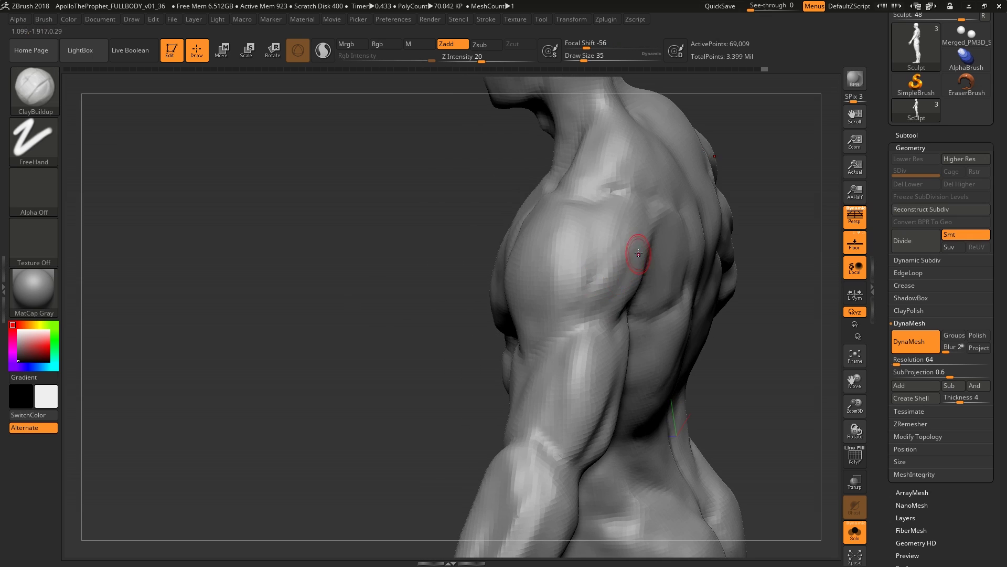
mouse_move(577, 309)
right_down()
mouse_move(625, 285)
mouse_move(675, 234)
mouse_move(608, 278)
mouse_move(635, 229)
right_up()
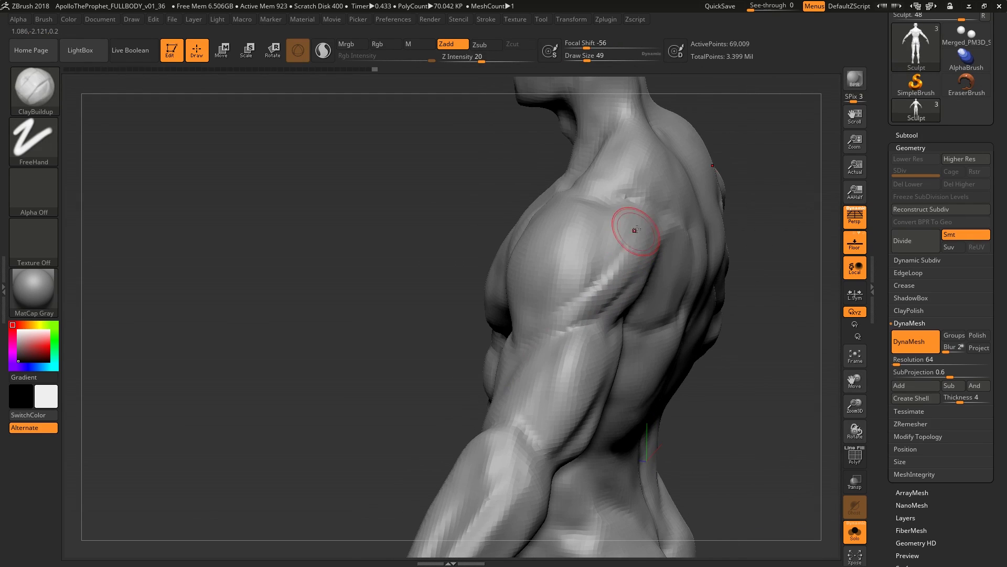
mouse_move(635, 229)
shift+mouse_down()
mouse_move(570, 294)
mouse_move(576, 302)
mouse_move(594, 262)
mouse_move(590, 273)
mouse_move(614, 267)
shift+mouse_up()
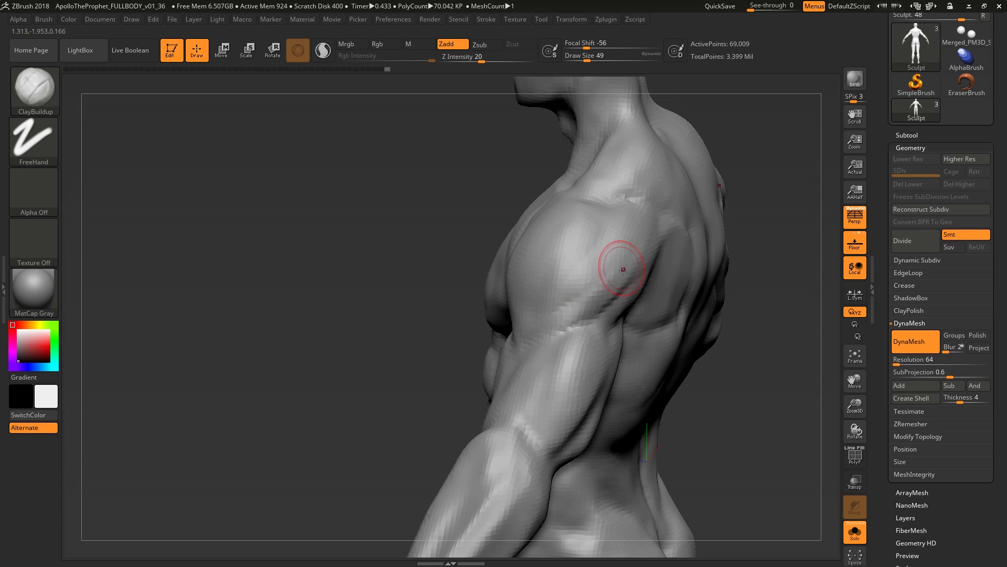
mouse_move(614, 267)
right_down()
mouse_move(648, 291)
mouse_move(617, 288)
mouse_move(631, 238)
right_up()
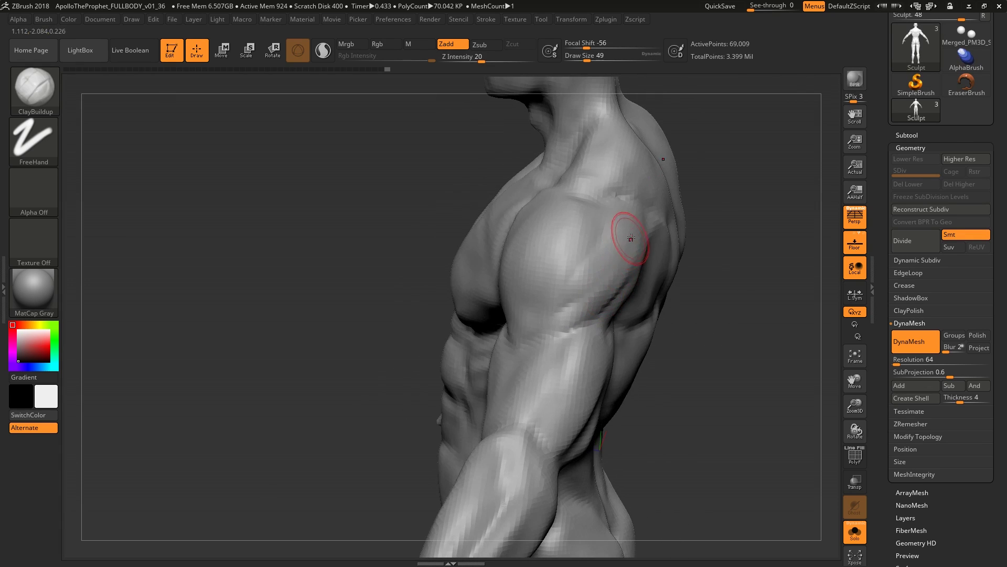
right_drag(577, 307, 609, 265)
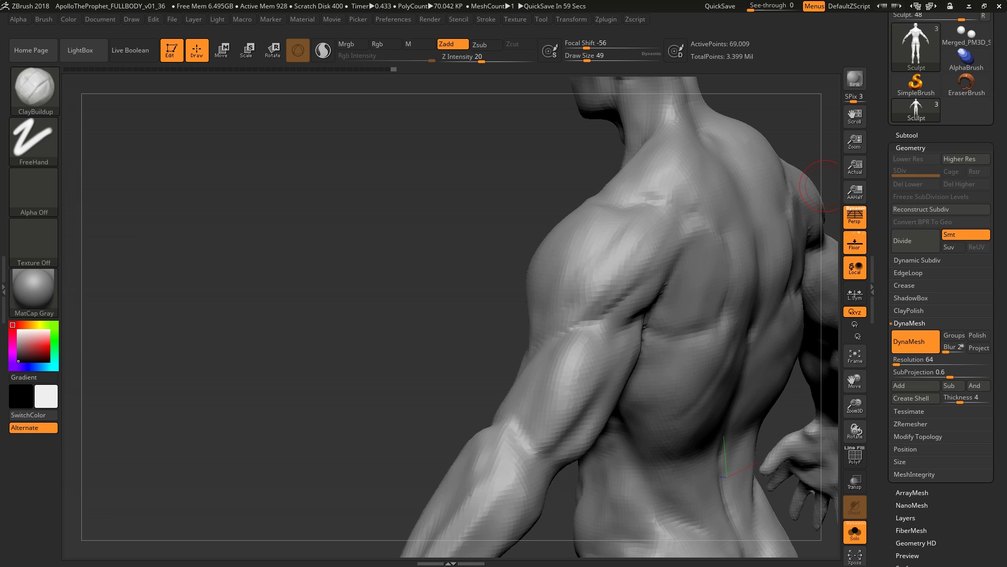
Fill out the rear deltoid with broader ClayBuildup strokes at draw sizes 51 to 65
mouse_move(825, 184)
right_down()
mouse_move(611, 269)
mouse_move(630, 288)
mouse_move(620, 294)
right_up()
key(b)
key(Escape)
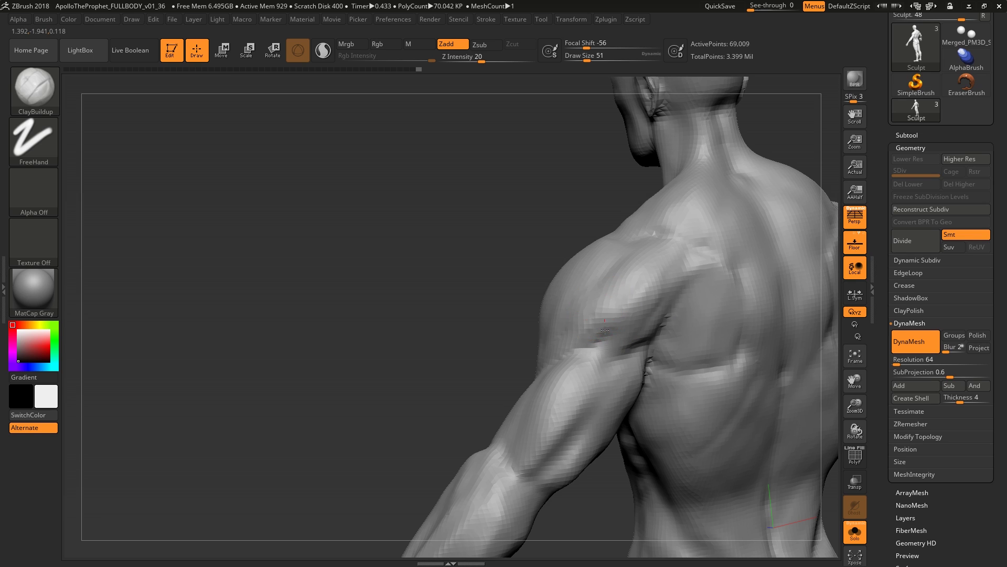
mouse_move(614, 328)
right_down()
mouse_move(652, 288)
mouse_move(643, 270)
mouse_move(613, 258)
mouse_move(663, 276)
right_up()
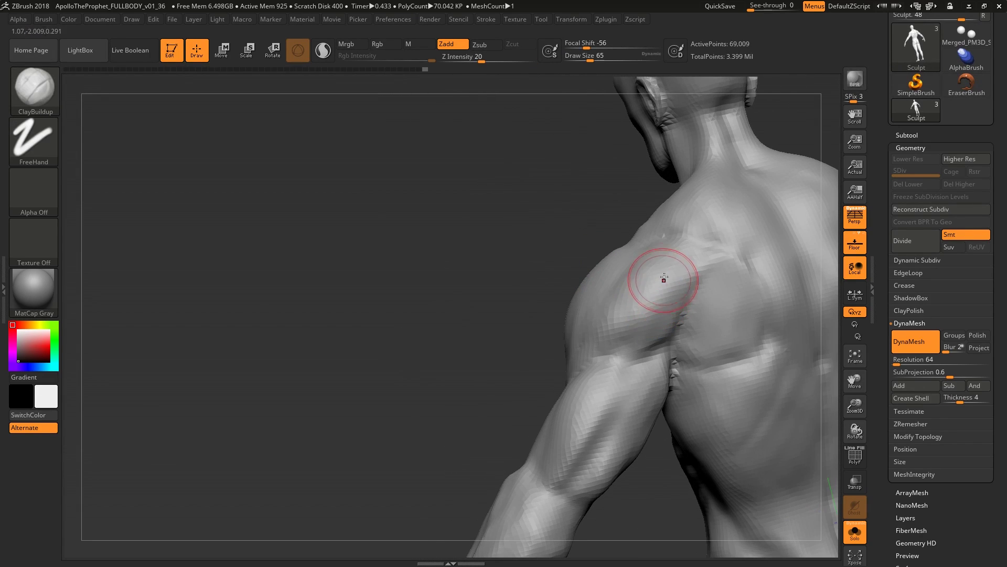
Sculpt the triceps forms on the back of the upper arm at draw size 41, smooth them, and reduce the size to 27
mouse_move(639, 346)
right_down()
mouse_move(651, 287)
mouse_move(656, 302)
mouse_move(675, 281)
mouse_move(651, 311)
mouse_move(652, 349)
mouse_move(628, 314)
mouse_move(640, 332)
mouse_move(644, 315)
mouse_move(590, 306)
mouse_move(603, 331)
mouse_move(622, 333)
mouse_move(548, 367)
mouse_move(535, 401)
right_up()
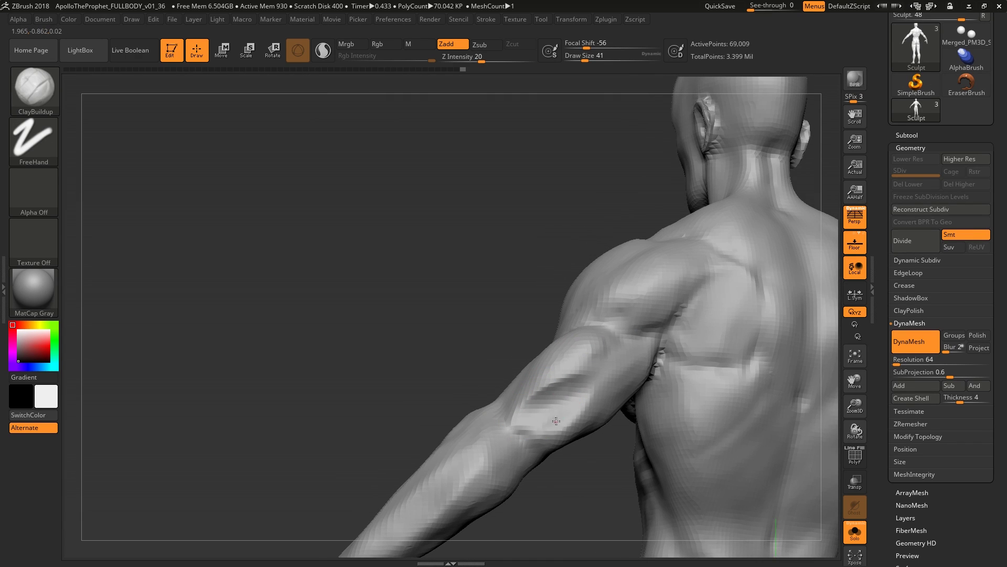
mouse_move(556, 421)
right_down()
mouse_move(559, 430)
mouse_move(499, 414)
mouse_move(516, 416)
mouse_move(580, 371)
mouse_move(583, 336)
mouse_move(609, 349)
mouse_move(584, 385)
right_up()
key(shift)
key(shift)
key(shift)
key(shift)
key(s)
drag(584, 386, 570, 386)
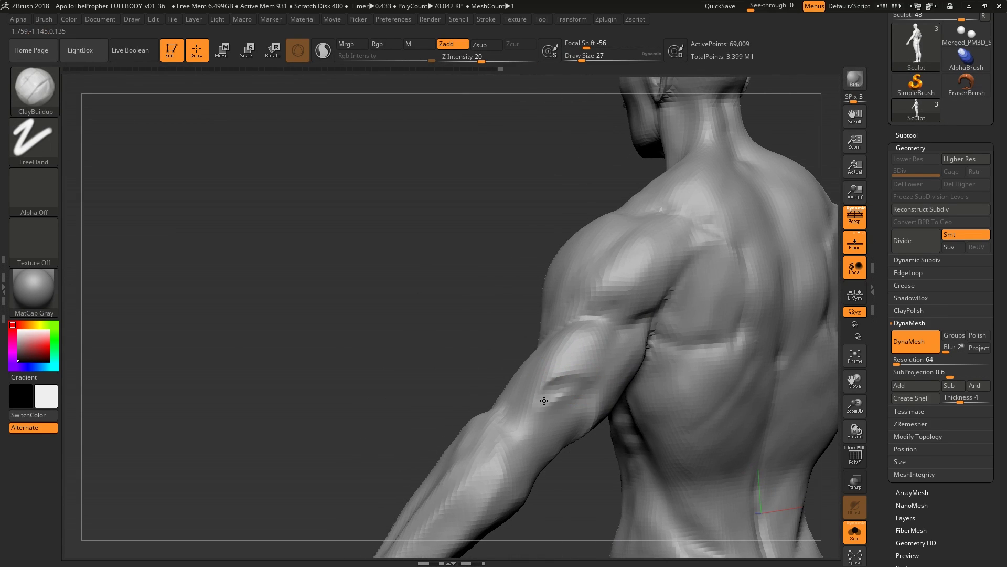
Reshape the border between the triceps heads and the tendon area above the elbow, blending the strokes with the Smooth brush
right_drag(552, 400, 589, 371)
key(shift)
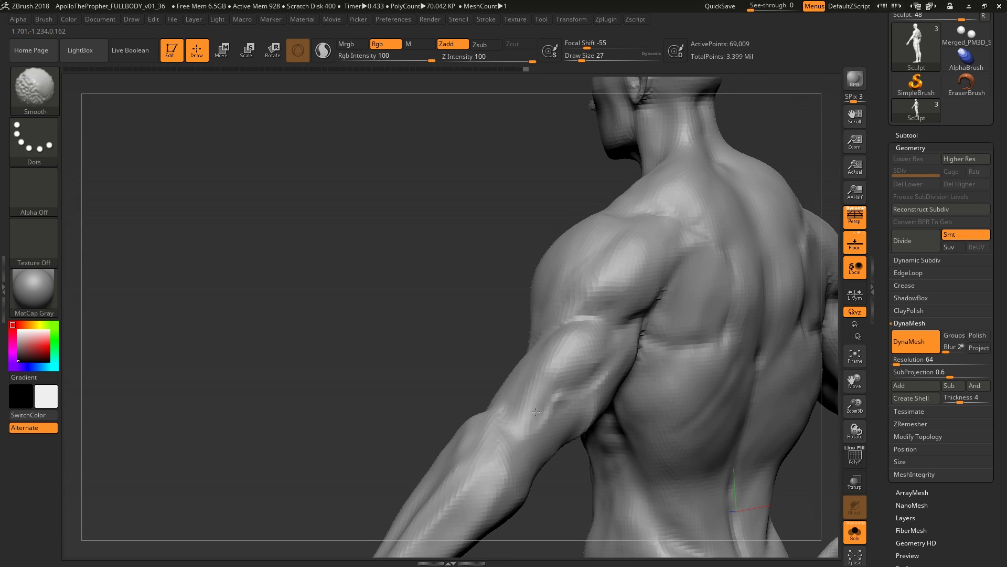
right_drag(529, 420, 596, 342)
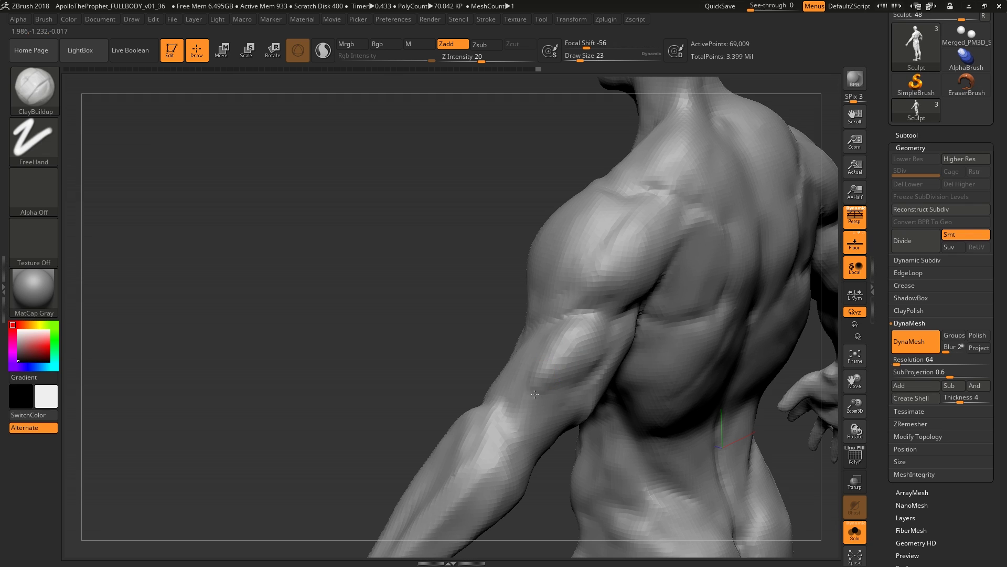
right_drag(527, 408, 527, 376)
key(shift)
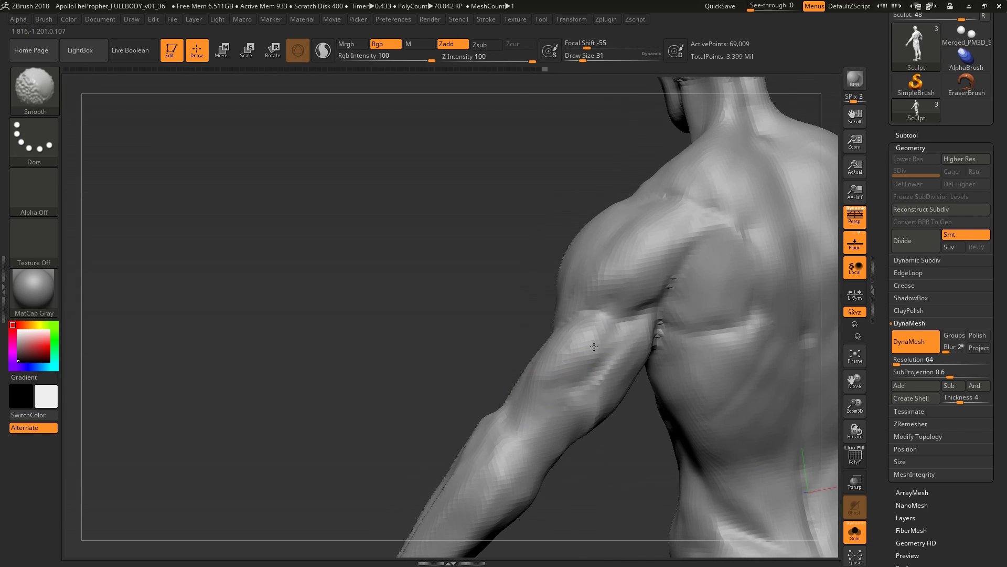
right_drag(594, 346, 659, 349)
key(shift)
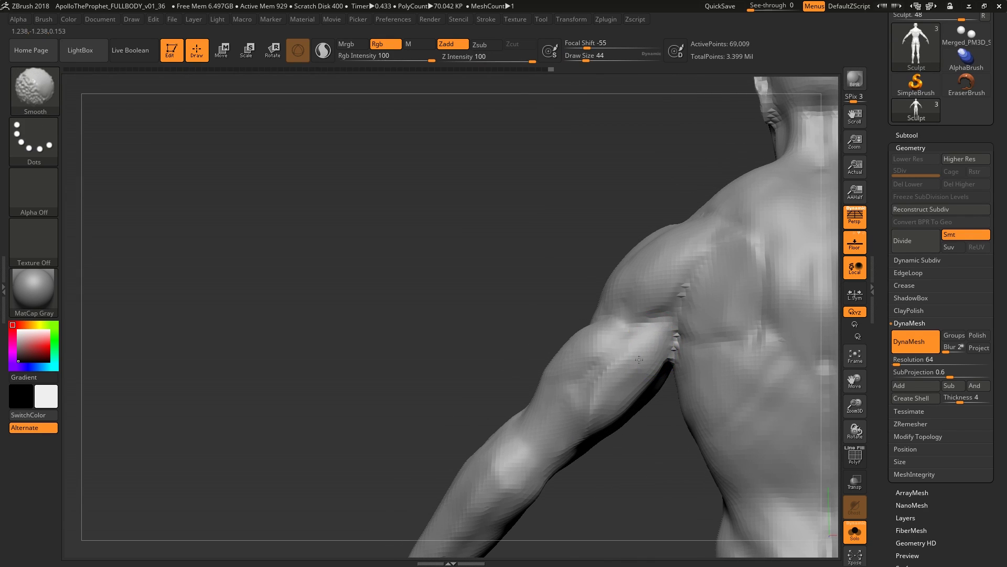
Raise the draw size to 56 and add volume to the inner triceps head below the armpit, smoothing the surface
key(s)
drag(646, 342, 662, 342)
right_drag(649, 368, 652, 363)
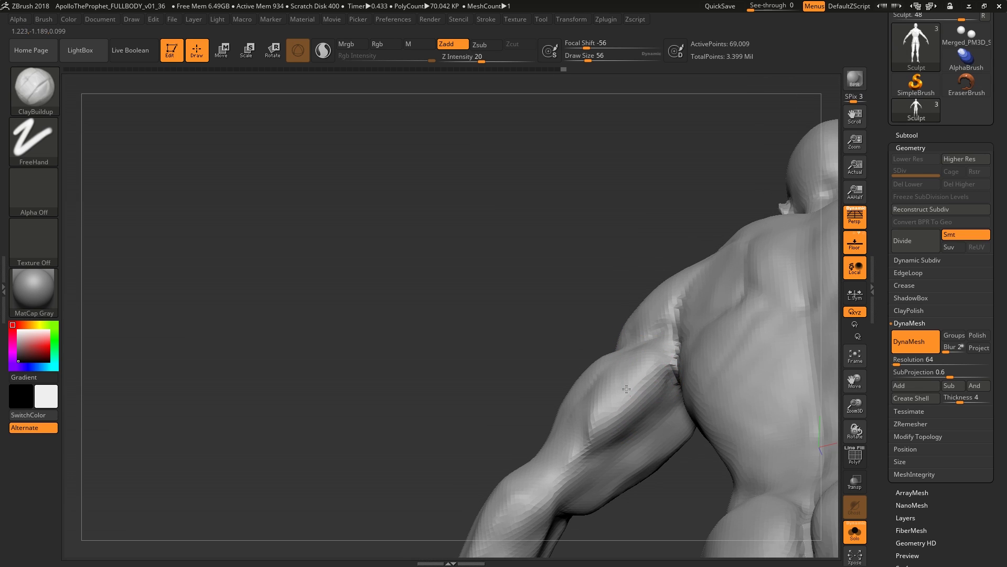
mouse_move(603, 417)
right_down()
mouse_move(593, 431)
mouse_move(605, 428)
mouse_move(608, 391)
right_up()
key(shift)
Refine and smooth the lower triceps toward the elbow, reducing the ClayBuildup draw size to 33
mouse_move(634, 350)
right_down()
mouse_move(607, 383)
mouse_move(653, 348)
mouse_move(600, 374)
mouse_move(590, 398)
mouse_move(598, 413)
mouse_move(620, 339)
mouse_move(583, 378)
mouse_move(572, 429)
right_up()
key(shift)
key(s)
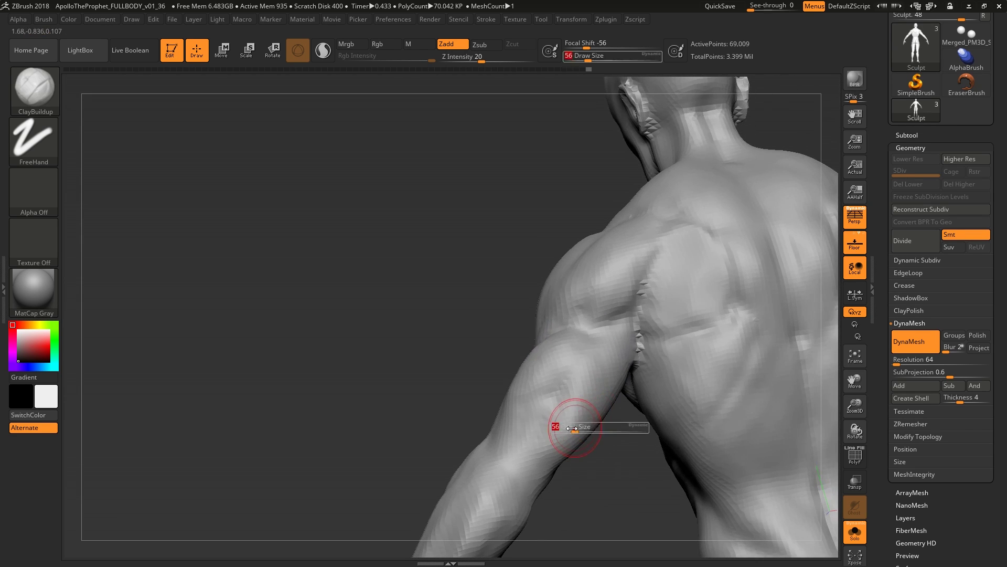
drag(572, 428, 569, 428)
mouse_move(569, 427)
right_down()
mouse_move(562, 424)
mouse_move(598, 444)
mouse_move(569, 458)
mouse_move(558, 423)
mouse_move(575, 423)
mouse_move(569, 429)
right_up()
key(shift)
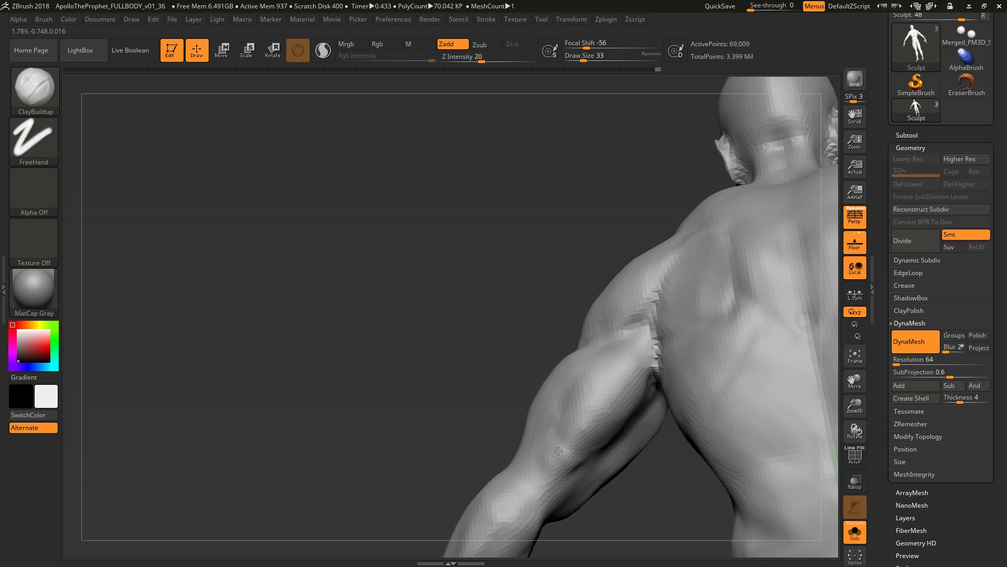
mouse_move(547, 471)
right_down()
mouse_move(561, 464)
mouse_move(540, 479)
right_up()
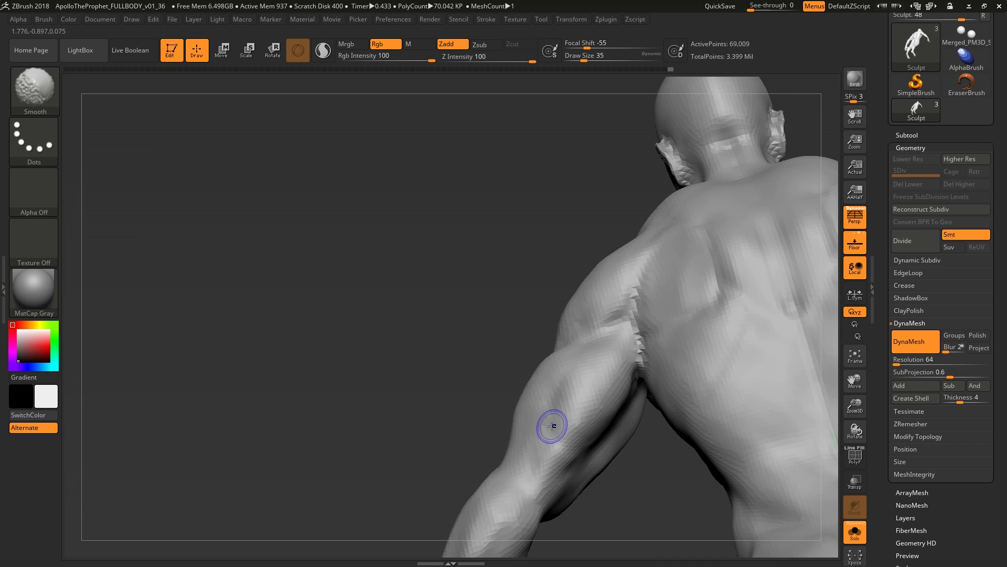
Build up the upper back around the shoulder blades using ClayBuildup at draw size 51
mouse_move(564, 440)
right_down()
mouse_move(621, 403)
mouse_move(580, 405)
mouse_move(598, 372)
mouse_move(582, 356)
mouse_move(546, 362)
mouse_move(529, 398)
mouse_move(504, 346)
right_up()
key(f)
key(s)
drag(494, 341, 507, 333)
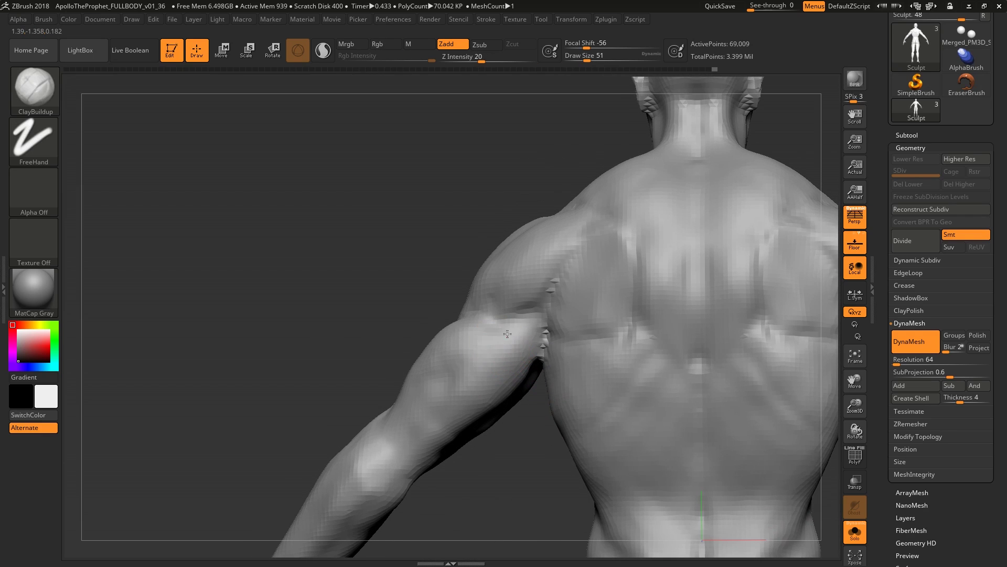
mouse_move(532, 317)
right_down()
mouse_move(553, 288)
mouse_move(483, 292)
mouse_move(621, 293)
mouse_move(611, 230)
right_up()
right_drag(617, 285, 560, 313)
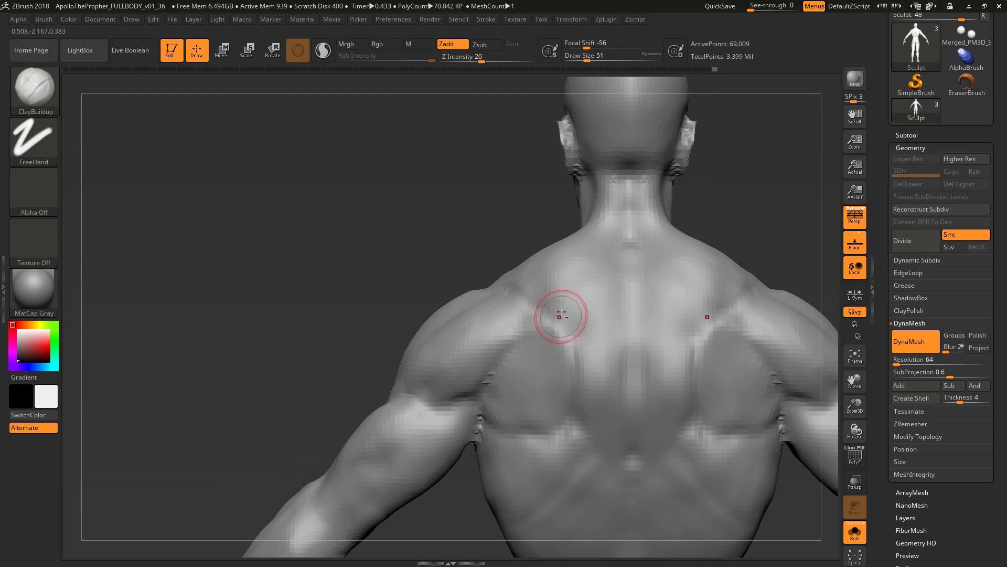
Reshape the trapezius slope between neck and shoulder using the Move Topological brush at draw size 120
key(b)
key(m)
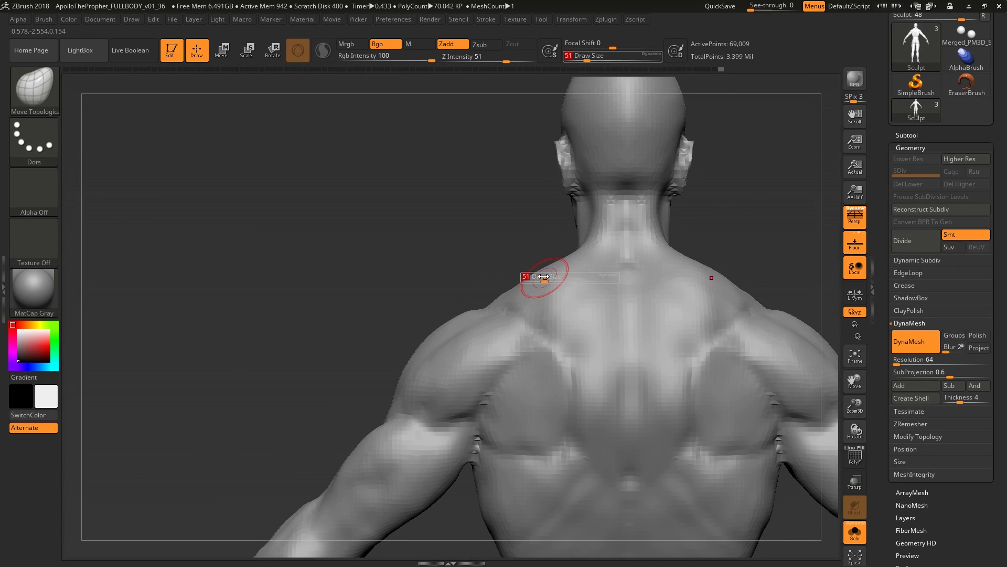
key(s)
drag(543, 271, 551, 272)
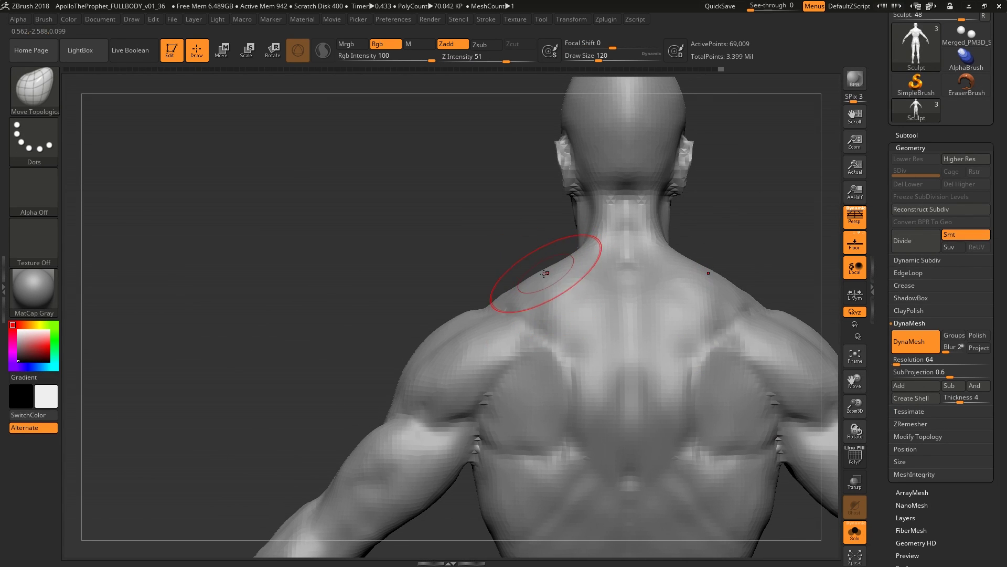
right_drag(545, 272, 635, 282)
right_drag(551, 277, 573, 292)
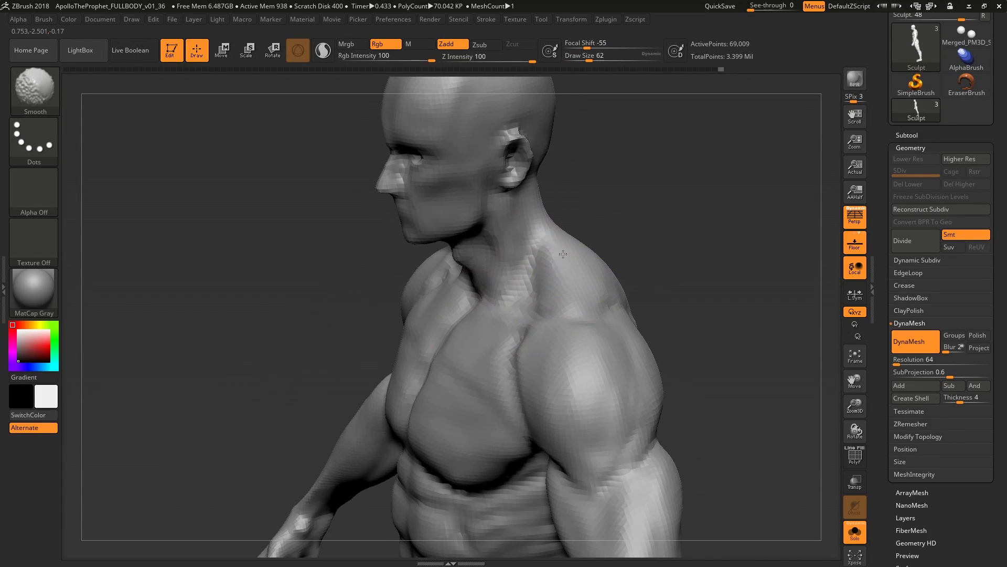
Smooth the top of the trapezius at draw size 62 and refine the collarbone area with ClayBuildup at size 29
right_drag(563, 254, 597, 285)
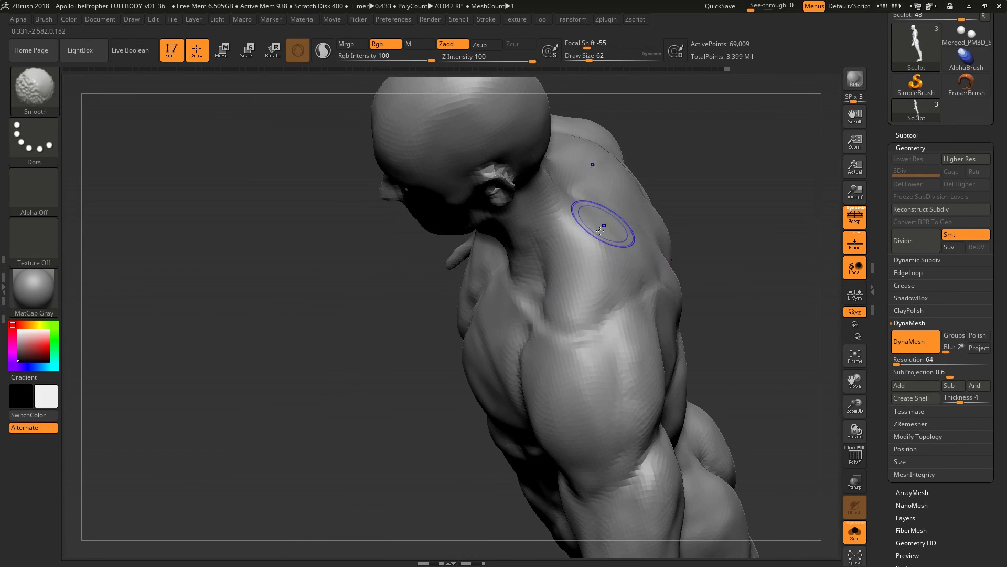
mouse_move(601, 231)
right_down()
mouse_move(580, 299)
mouse_move(568, 292)
mouse_move(580, 299)
mouse_move(551, 299)
mouse_move(548, 313)
mouse_move(416, 347)
mouse_move(429, 335)
right_up()
right_drag(495, 331, 531, 299)
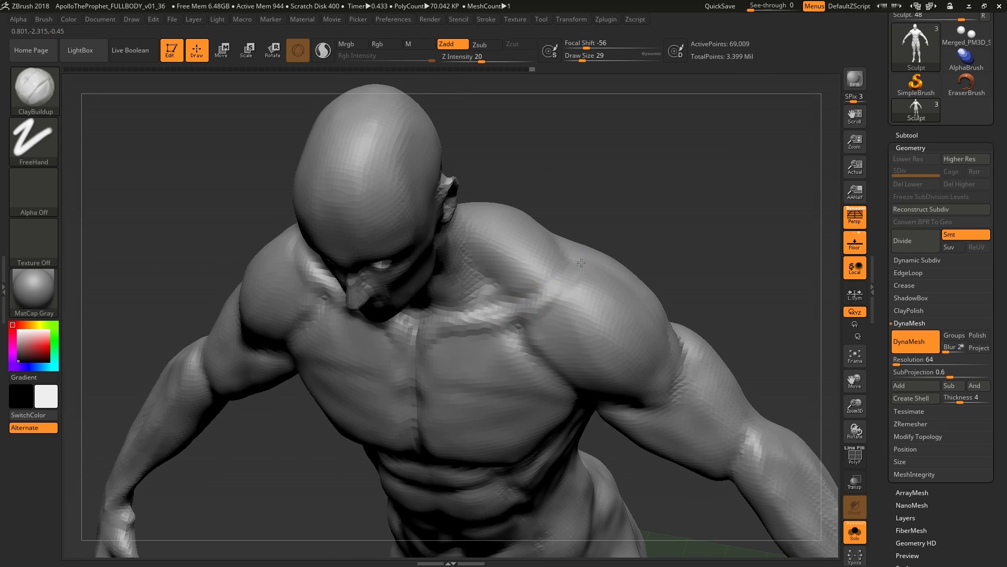
Adjust the collarbone and shoulder junction from above using Move Topological at draw size 83, including a smoothing pass
mouse_move(582, 262)
right_down()
mouse_move(529, 326)
mouse_move(511, 302)
right_up()
key(b)
key(m)
key(t)
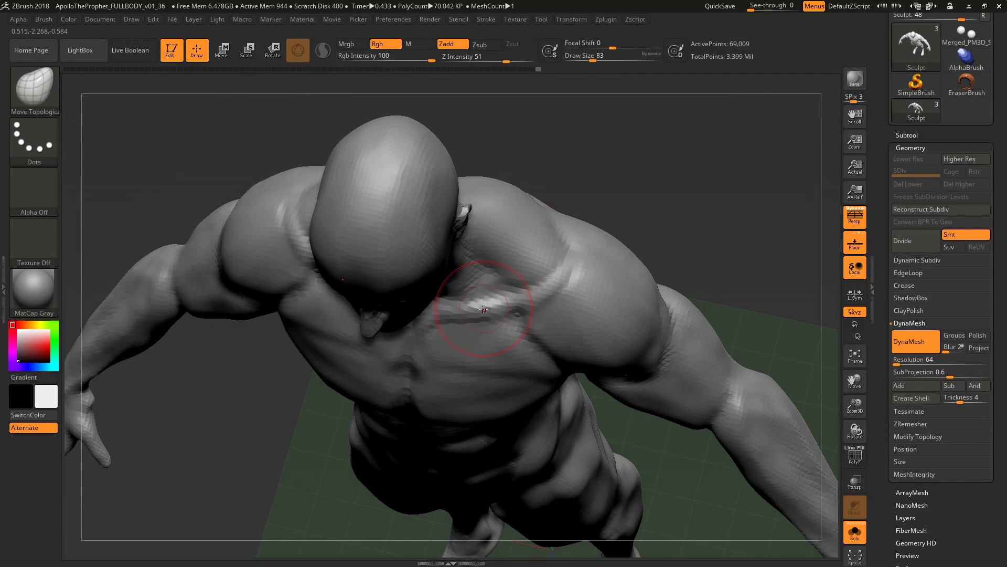
mouse_move(479, 313)
right_down()
mouse_move(540, 318)
mouse_move(543, 292)
mouse_move(431, 340)
mouse_move(419, 310)
mouse_move(427, 302)
mouse_move(461, 314)
mouse_move(435, 236)
mouse_move(445, 201)
right_up()
key(shift)
Add volume around the collarbone and base of the neck using ClayBuildup at draw size 87
key(b)
key(c)
key(b)
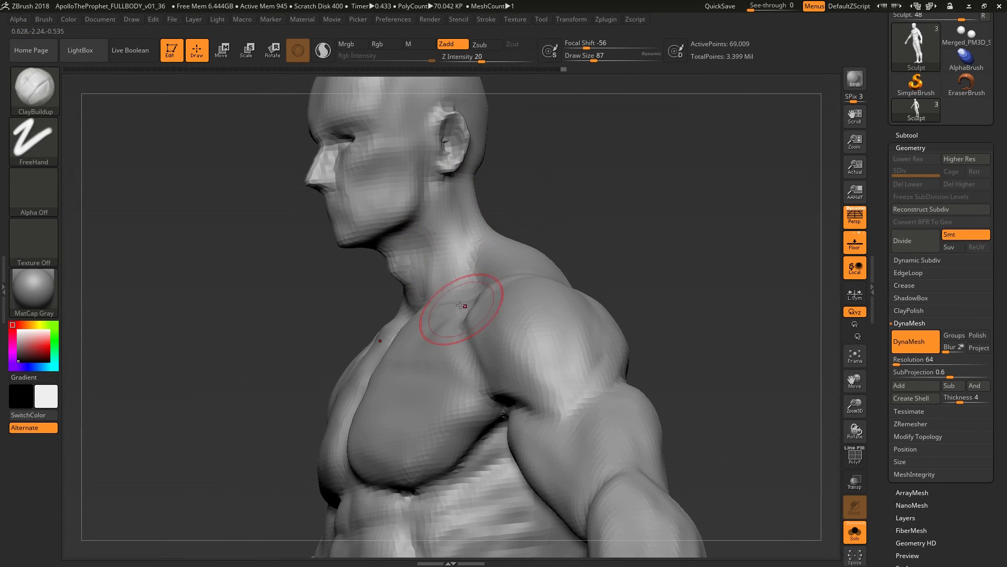
mouse_move(461, 305)
right_down()
mouse_move(454, 286)
mouse_move(465, 253)
mouse_move(447, 173)
right_up()
Reshape the side profile of the neck with the Move Topological brush at draw size 87
key(b)
key(m)
key(t)
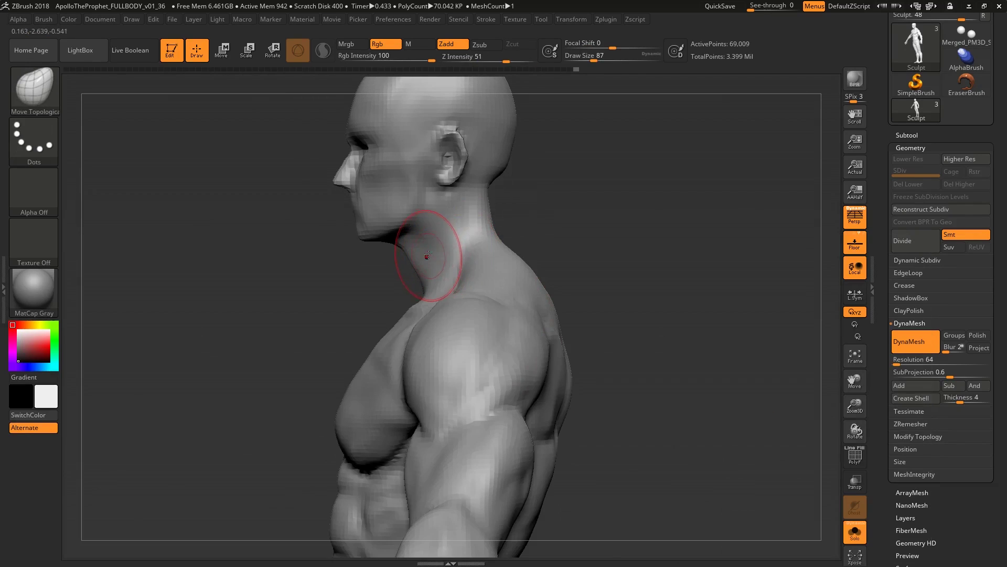
mouse_move(421, 242)
right_down()
mouse_move(438, 293)
mouse_move(467, 283)
mouse_move(504, 303)
mouse_move(533, 294)
mouse_move(535, 310)
right_up()
Refine the back of the neck and upper trapezius using ClayBuildup at a reduced draw size
key(b)
key(c)
key(b)
key(bracketleft)
key(bracketleft)
key(bracketleft)
key(bracketleft)
Carve the spine groove and trapezius lines between the shoulder blades using DamStandard at draw size 33
key(b)
key(d)
key(s)
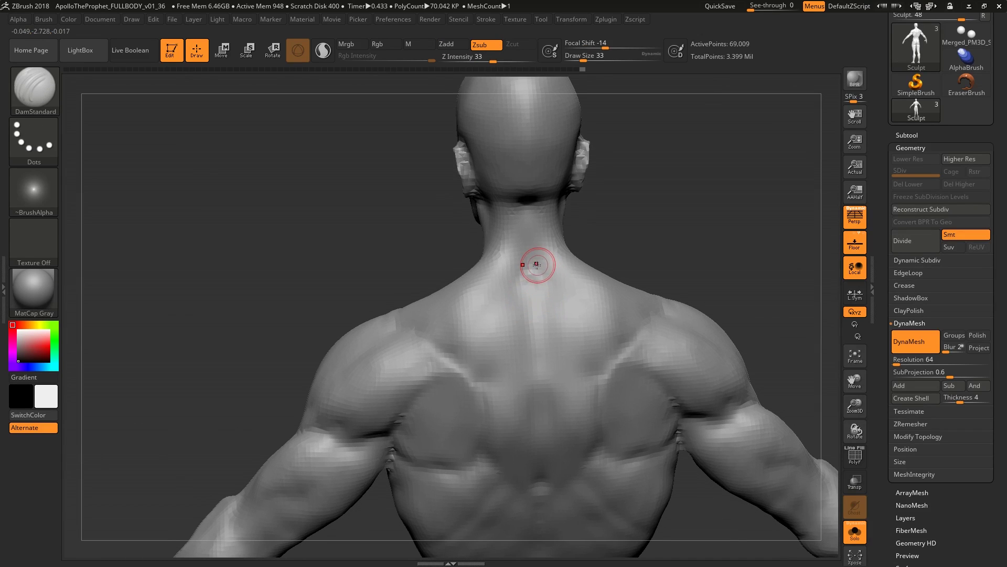
mouse_move(533, 293)
right_down()
mouse_move(501, 248)
mouse_move(415, 317)
right_up()
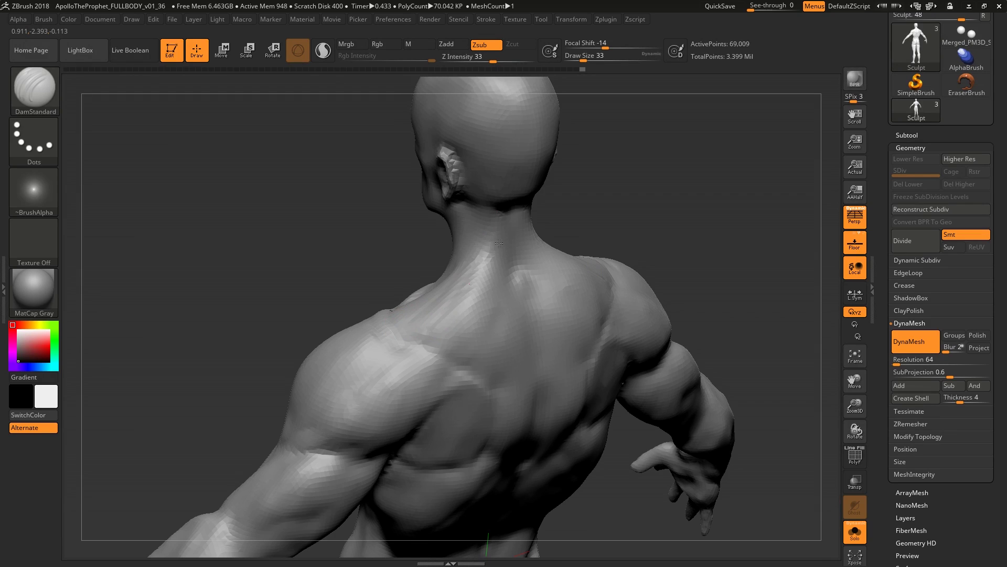
right_drag(522, 321, 508, 360)
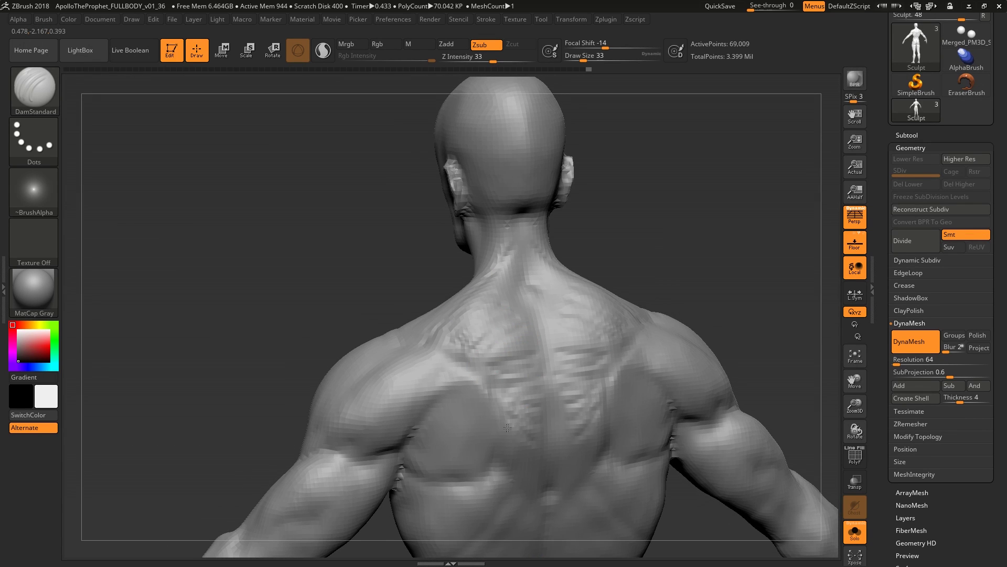
mouse_move(531, 506)
alt+right_down()
mouse_move(506, 416)
mouse_move(525, 399)
mouse_move(517, 378)
alt+right_up()
Rebuild the trapezius and rear shoulder masses with ClayBuildup at draw size 54 and smooth the rough strokes
key(ctrl)
key(b)
key(c)
key(b)
mouse_move(479, 216)
alt+right_down()
mouse_move(522, 286)
mouse_move(498, 288)
mouse_move(525, 294)
mouse_move(524, 265)
mouse_move(550, 298)
mouse_move(499, 297)
mouse_move(517, 355)
mouse_move(493, 363)
mouse_move(471, 349)
mouse_move(498, 321)
mouse_move(491, 317)
mouse_move(505, 353)
mouse_move(436, 350)
mouse_move(454, 316)
alt+right_up()
key(shift)
key(shift)
key(shift)
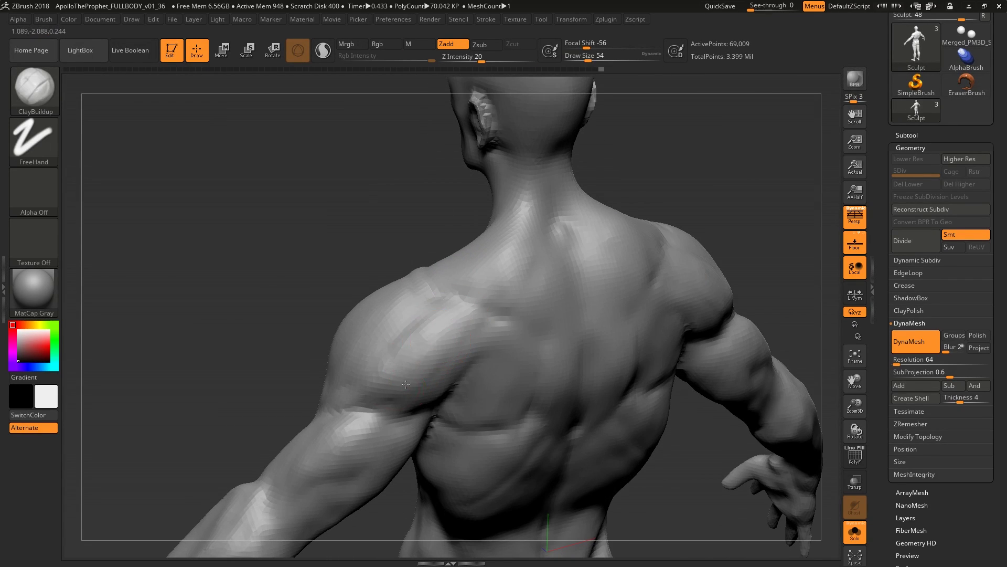
Define the ridge along the top of the shoulder blade, smooth it at draw size 29, and raise the size to 49
mouse_move(406, 384)
right_down()
mouse_move(461, 299)
mouse_move(475, 303)
mouse_move(490, 277)
mouse_move(468, 302)
mouse_move(521, 313)
right_up()
key(bracketright)
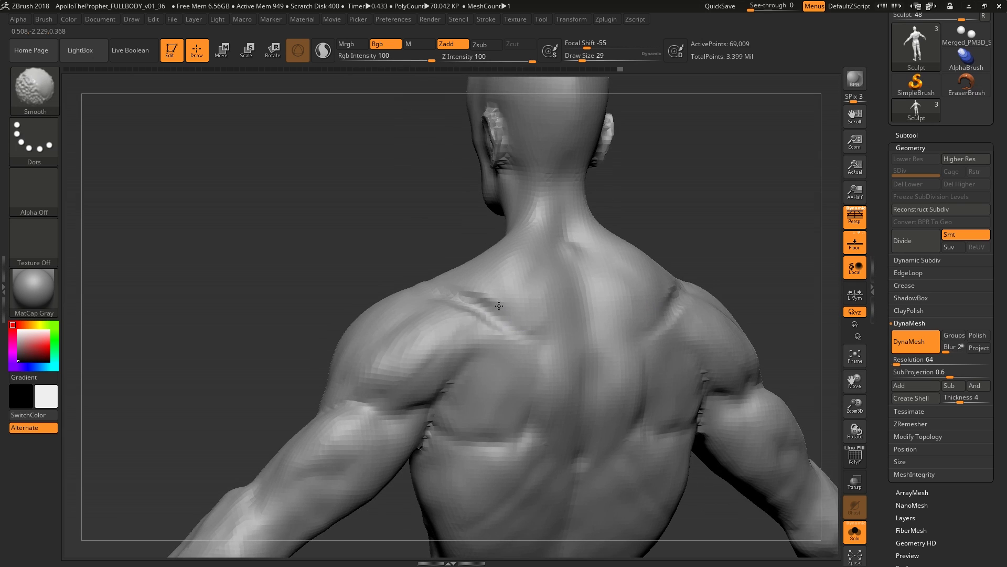
shift+right_drag(458, 275, 505, 298)
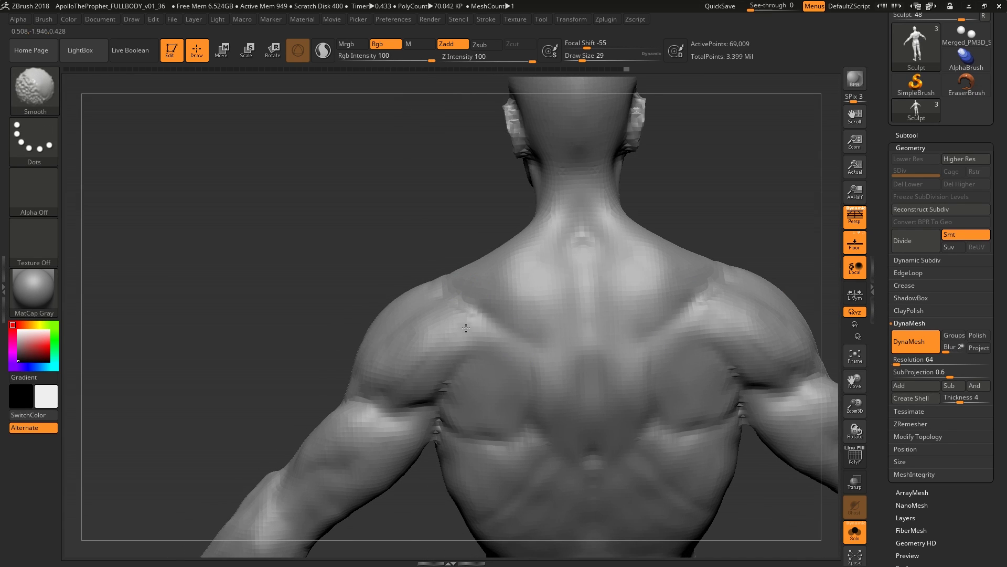
mouse_move(466, 328)
right_down()
mouse_move(559, 315)
mouse_move(512, 326)
mouse_move(551, 380)
mouse_move(541, 373)
right_up()
key(s)
key(shift)
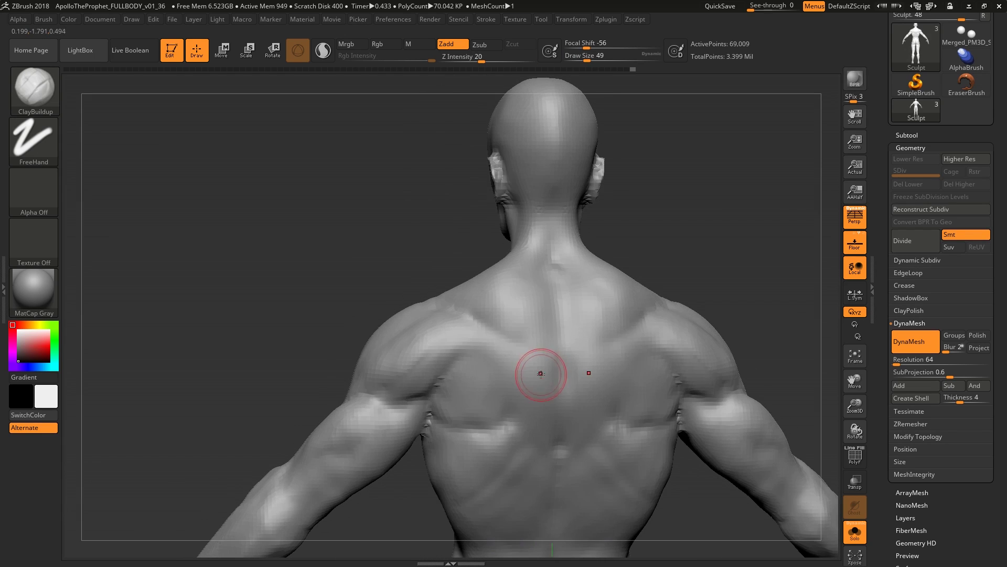
Refine the trapezius and inner shoulder-blade forms beside the spine with ClayBuildup at draw size 49
mouse_move(531, 327)
right_down()
mouse_move(501, 282)
mouse_move(474, 303)
right_up()
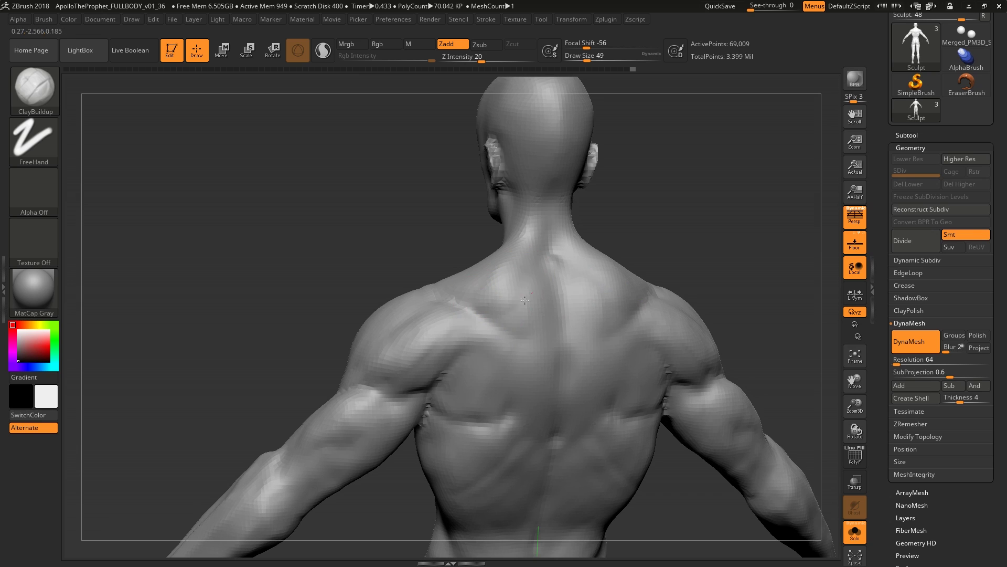
right_drag(562, 376, 525, 370)
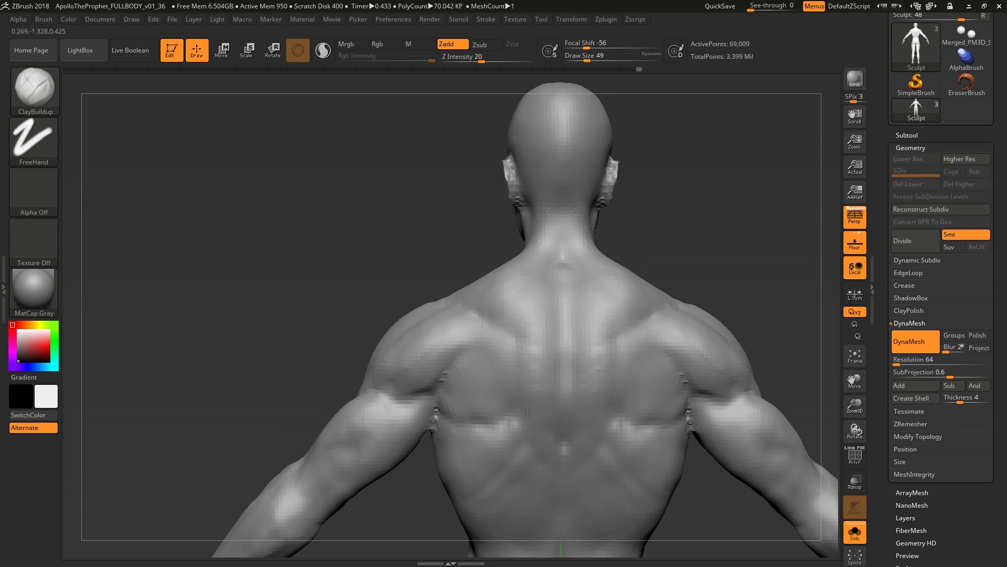
mouse_move(540, 412)
right_down()
mouse_move(542, 339)
mouse_move(515, 316)
mouse_move(528, 313)
mouse_move(467, 312)
mouse_move(399, 265)
mouse_move(479, 348)
mouse_move(512, 299)
mouse_move(500, 332)
mouse_move(543, 302)
mouse_move(539, 358)
right_up()
Adjust the lower shoulder-blade area with Move Topological, then add volume with ClayBuildup at draw size 56 and smooth it
key(b)
key(m)
key(t)
key(shift)
key(b)
key(c)
key(b)
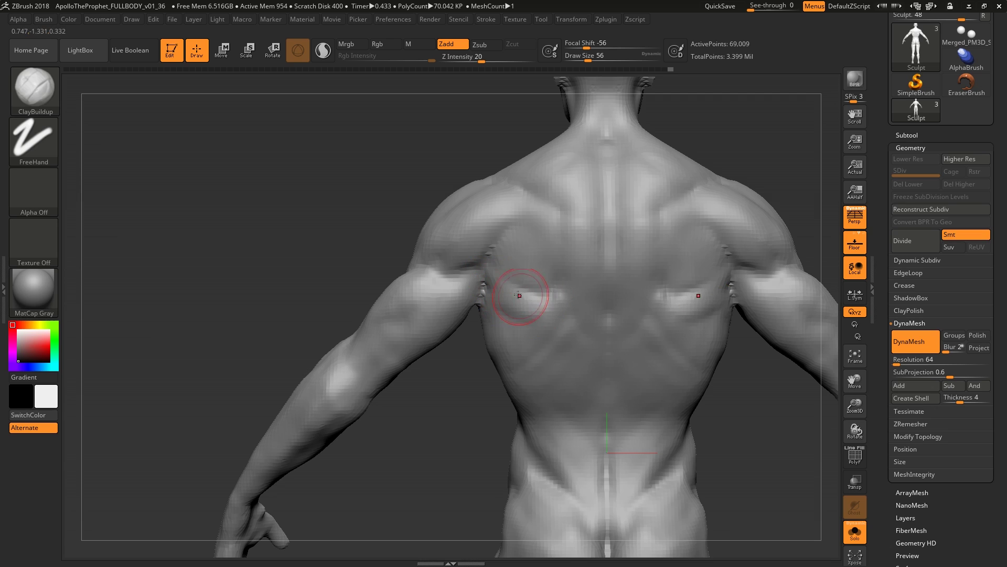
key(shift)
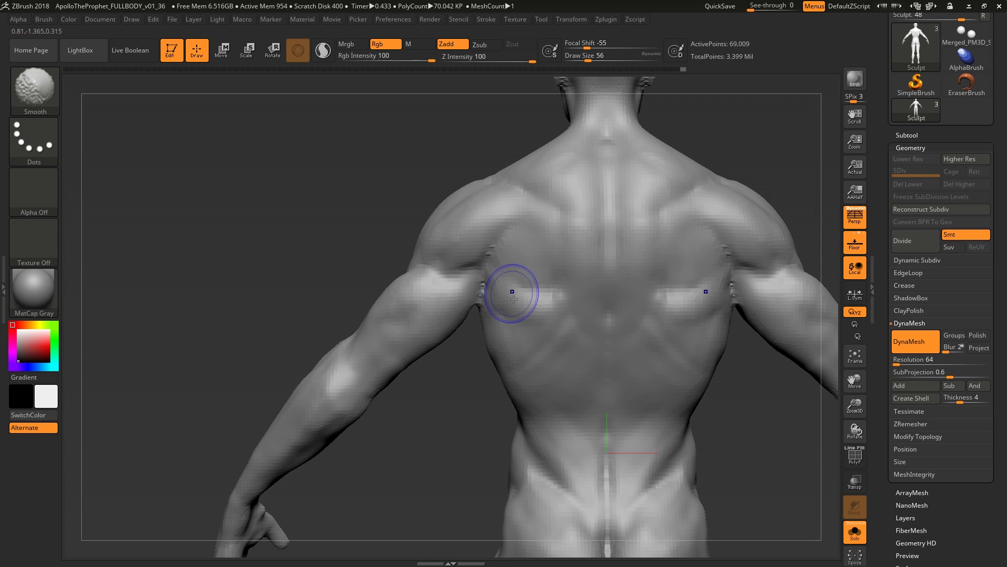
mouse_move(522, 296)
right_down()
mouse_move(535, 367)
mouse_move(550, 360)
mouse_move(523, 314)
mouse_move(523, 292)
mouse_move(521, 311)
right_up()
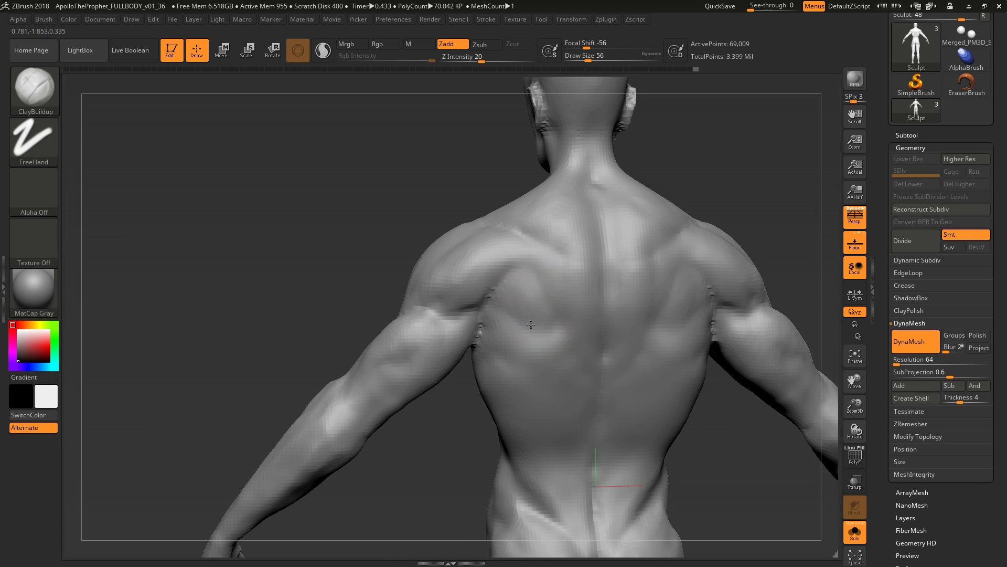
Blend the lower shoulder-blade forms into the lats and mid back with soft ClayBuildup strokes
mouse_move(534, 304)
right_down()
mouse_move(528, 288)
mouse_move(540, 322)
right_up()
mouse_move(581, 396)
right_down()
mouse_move(600, 366)
mouse_move(548, 334)
mouse_move(564, 305)
right_up()
mouse_move(592, 271)
right_down()
mouse_move(589, 295)
mouse_move(551, 303)
mouse_move(544, 386)
mouse_move(524, 353)
mouse_move(554, 350)
mouse_move(528, 355)
mouse_move(506, 313)
mouse_move(501, 344)
mouse_move(457, 364)
mouse_move(495, 341)
right_up()
Reshape the elbow and upper forearm silhouette using Move Topological at draw size 101, including a smoothing pass
key(b)
key(m)
key(t)
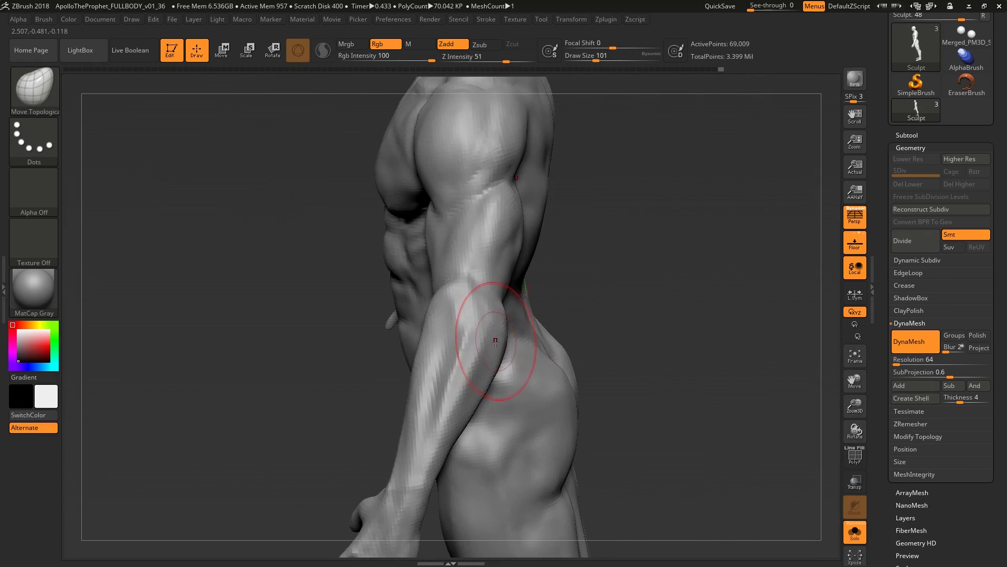
mouse_move(495, 342)
mouse_down()
mouse_move(473, 381)
mouse_move(489, 340)
mouse_up()
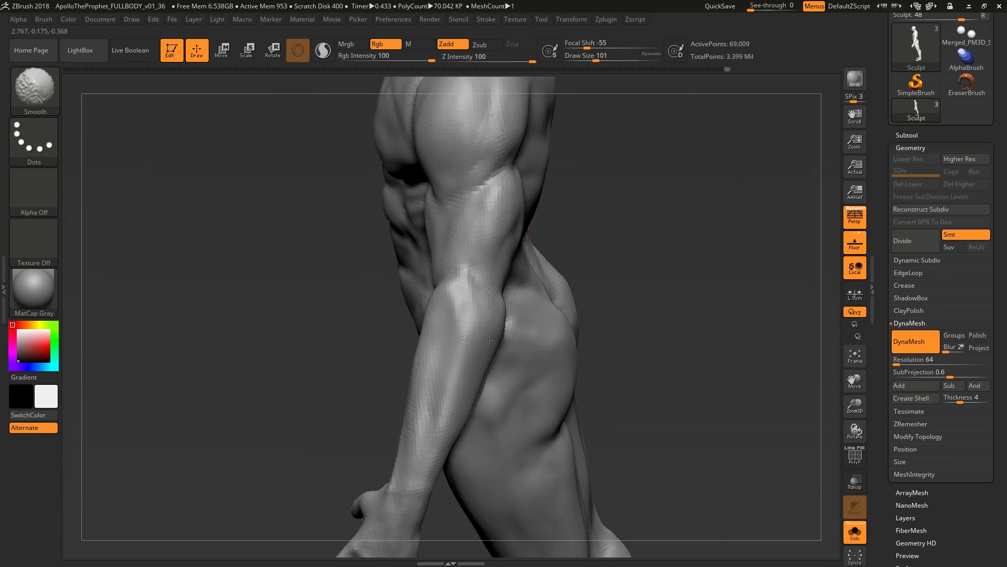
right_drag(489, 340, 483, 389)
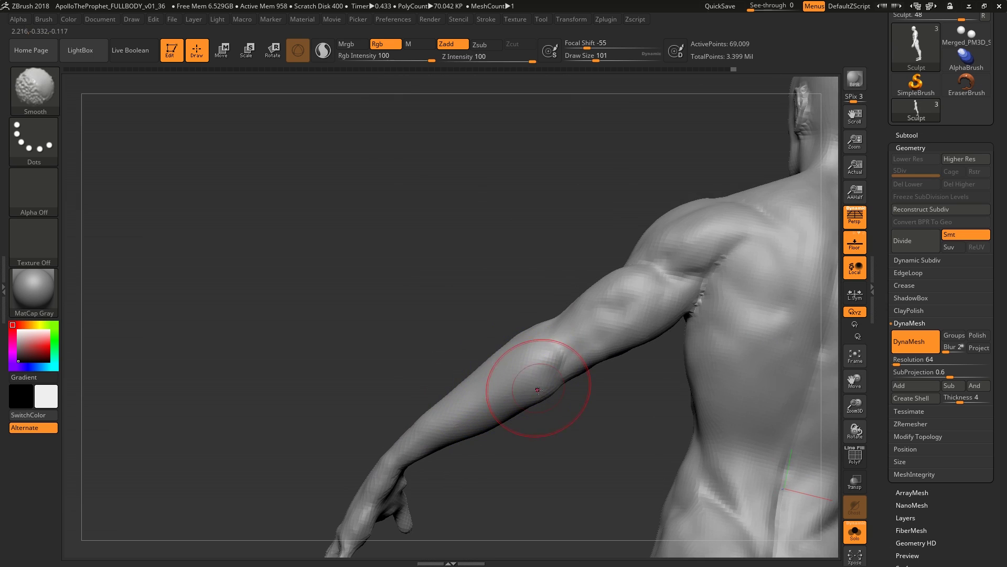
Sculpt the elbow and upper forearm muscles using ClayBuildup at draw size 44
key(b)
key(c)
key(b)
mouse_move(523, 351)
right_down()
mouse_move(554, 370)
mouse_move(551, 393)
mouse_move(551, 360)
mouse_move(488, 405)
mouse_move(549, 357)
right_up()
mouse_move(559, 321)
right_down()
mouse_move(554, 371)
mouse_move(528, 338)
right_up()
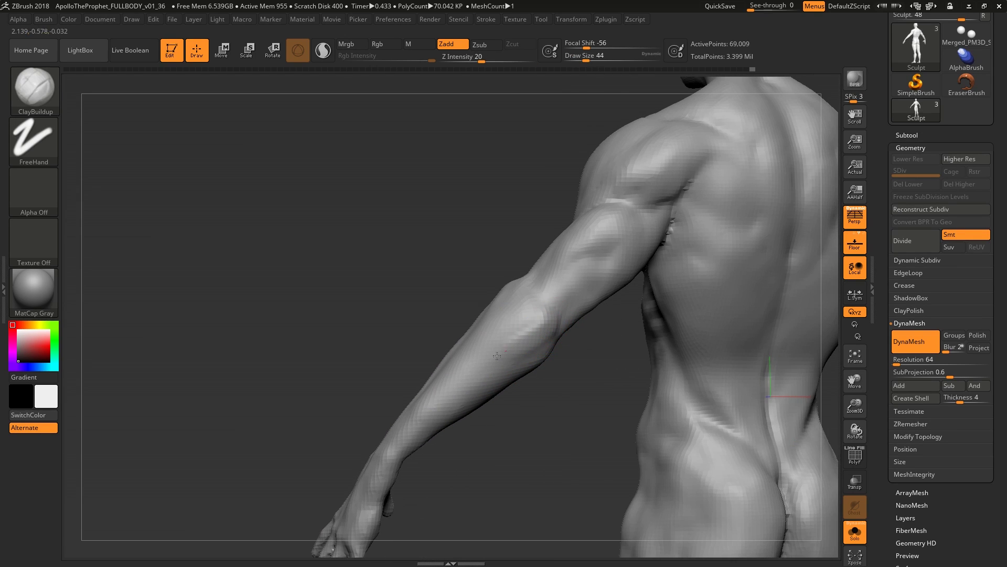
Set the draw size to 37, continue refining the forearm toward the elbow, and smooth the strokes
text(s37)
key(Return)
mouse_move(412, 431)
right_down()
mouse_move(535, 334)
mouse_move(535, 351)
mouse_move(477, 351)
mouse_move(585, 283)
right_up()
key(shift)
key(shift)
Build up the triceps with ClayBuildup, reducing the draw size from 49 to 41 and 35, and smooth at 25
key(f)
key(s)
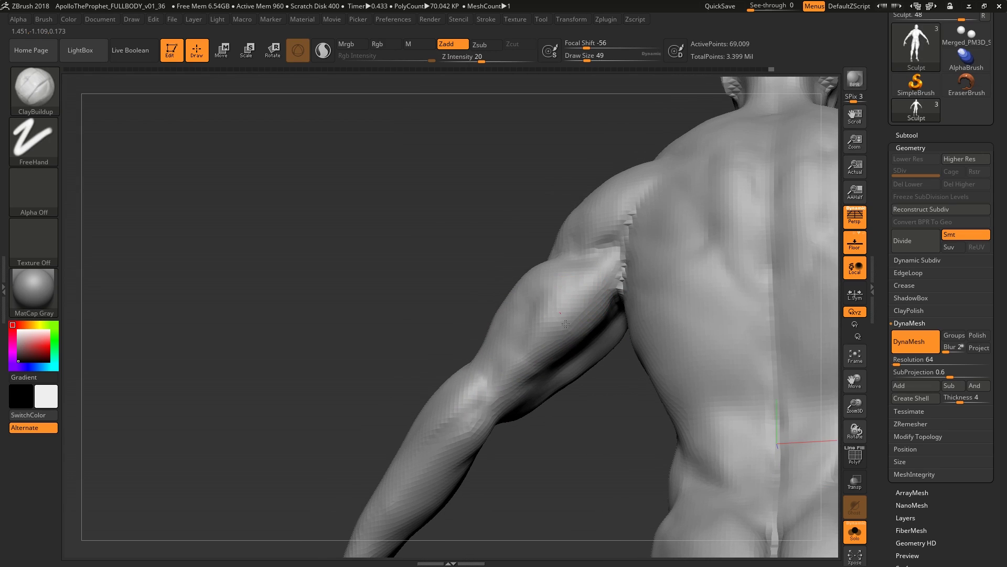
right_drag(531, 357, 536, 346)
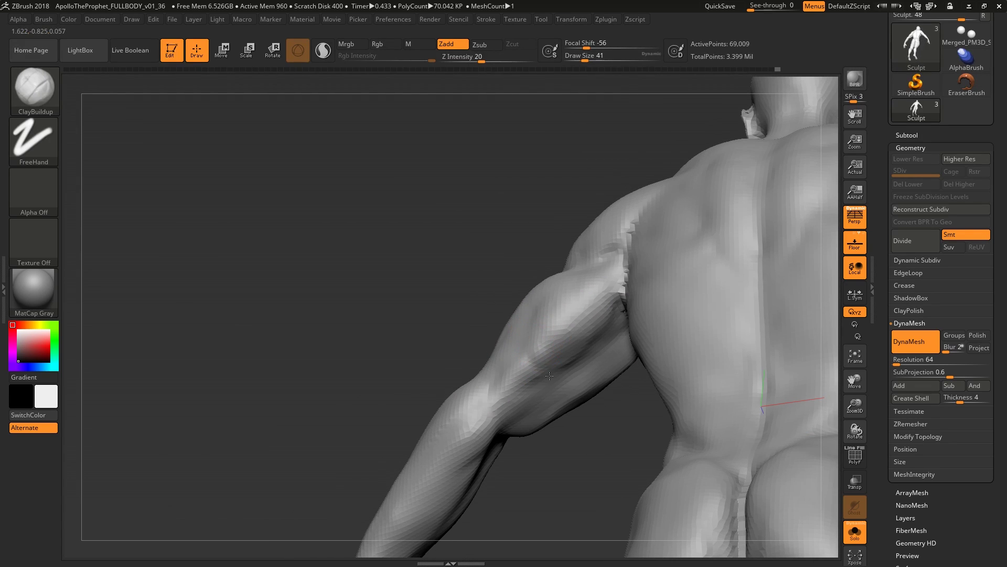
right_drag(504, 386, 488, 329)
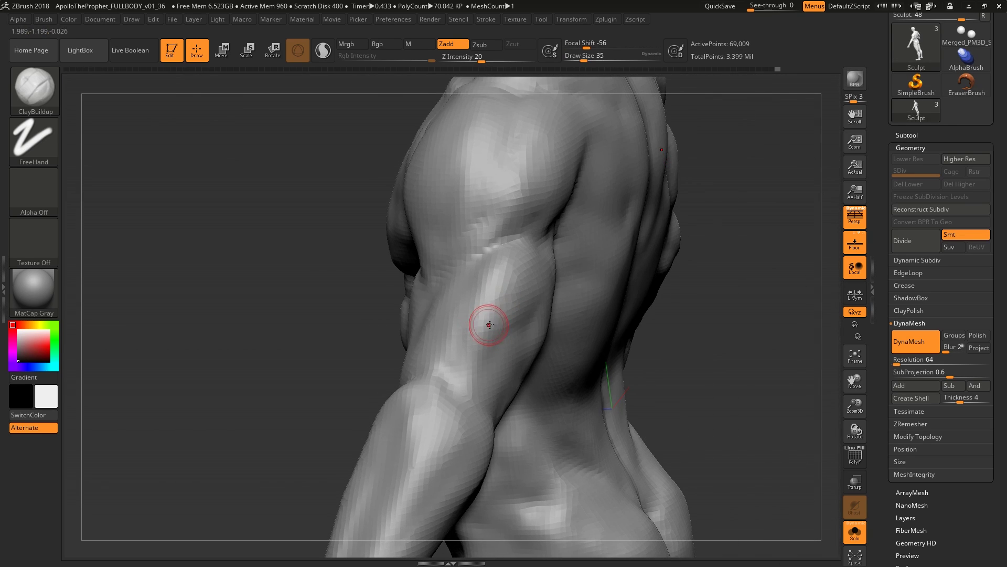
mouse_move(474, 367)
right_down()
mouse_move(524, 342)
mouse_move(477, 396)
right_up()
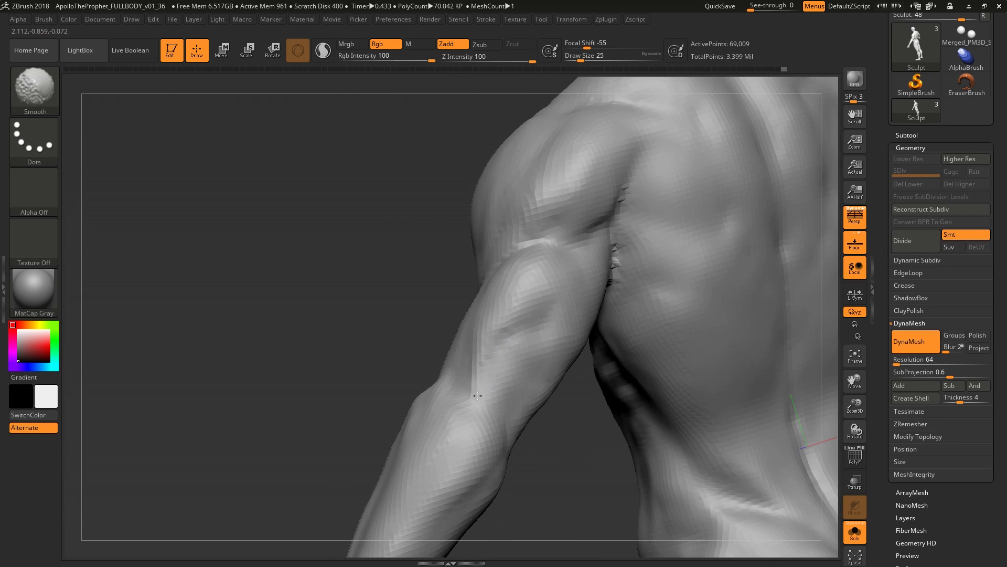
Refine the outer triceps and tendon above the elbow using ClayBuildup at draw sizes 25 and 39
shift+right_drag(568, 341, 487, 233)
scroll(586, 319, up, 5)
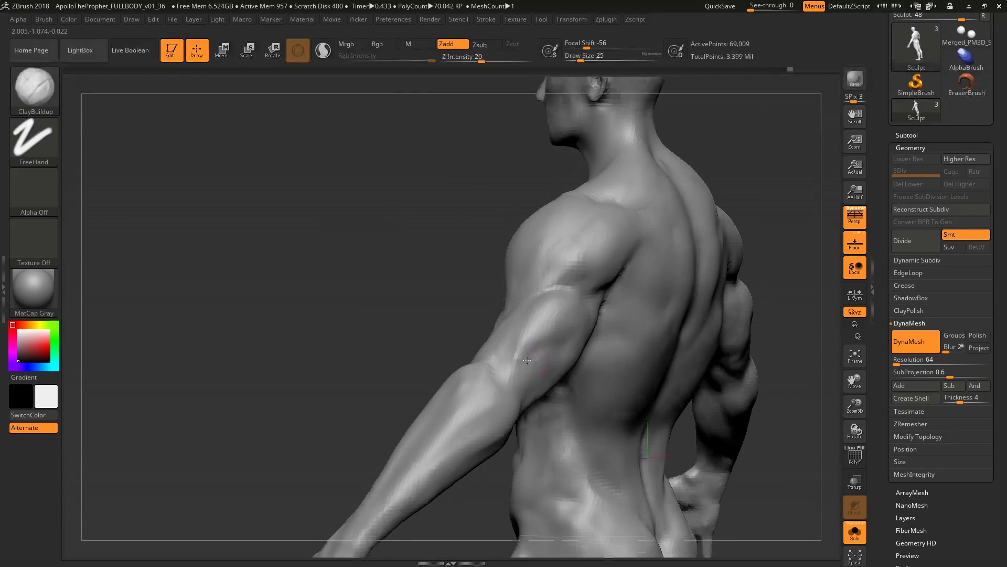
mouse_move(540, 352)
middle_down()
mouse_move(483, 353)
mouse_move(567, 355)
mouse_move(551, 356)
mouse_move(578, 328)
middle_up()
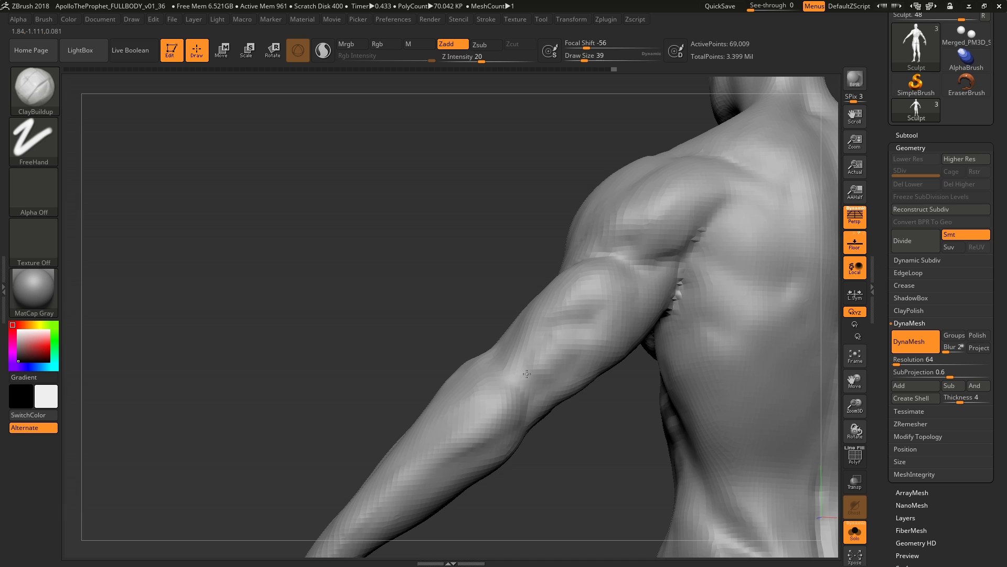
middle_drag(527, 373, 553, 282)
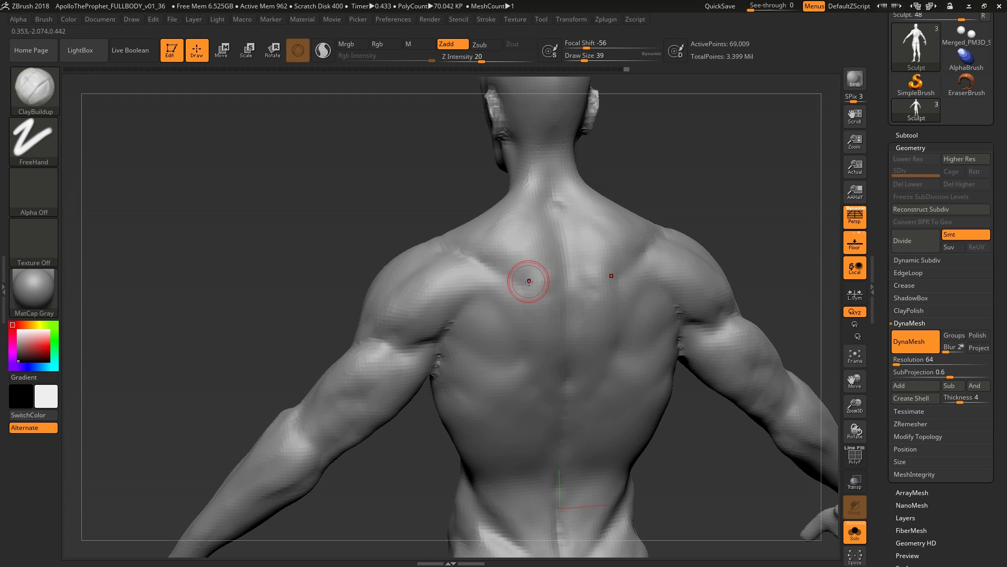
Reduce the draw size to 20 and detail the inner end of the shoulder-blade ridge beside the spine
key(bracketleft)
key(bracketleft)
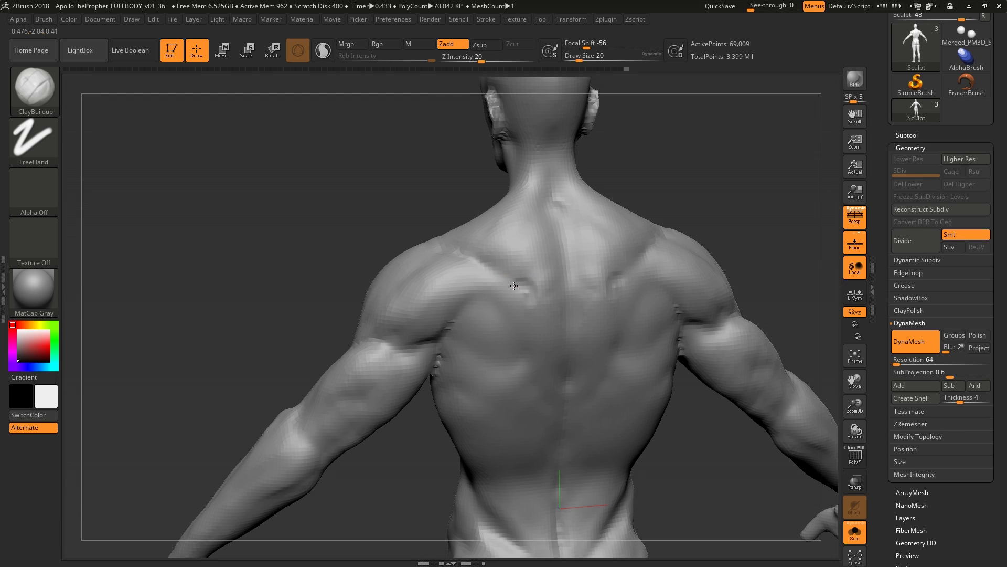
middle_drag(566, 315, 528, 299)
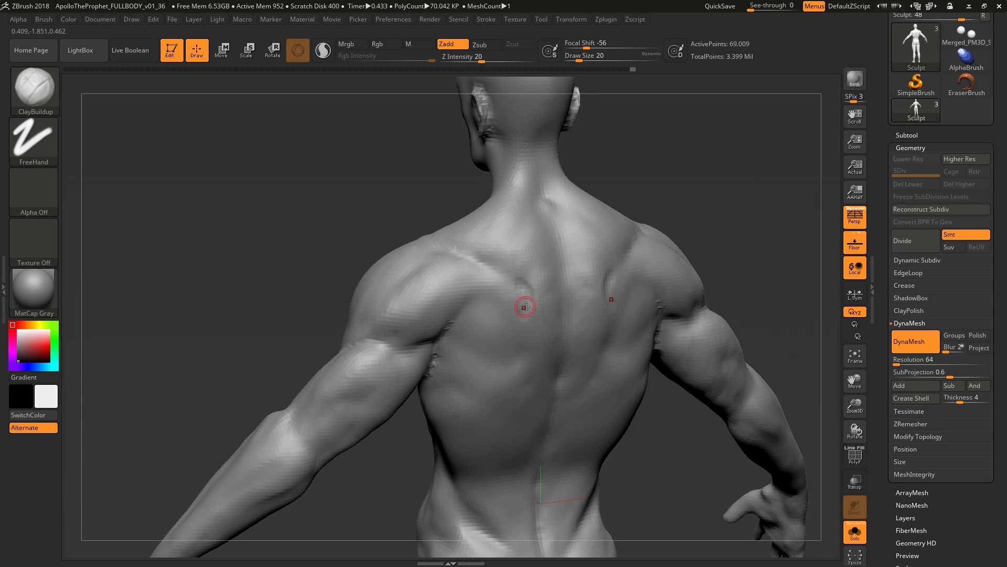
Sculpt the inner borders of the shoulder blades with ClayBuildup at draw size 27, and smooth them at 29
key(shift)
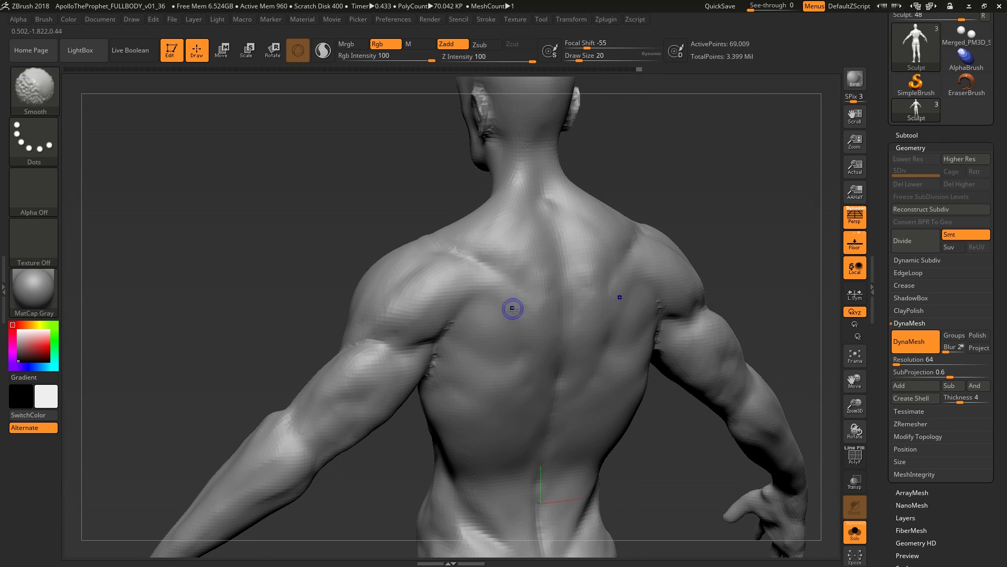
mouse_move(513, 308)
shift+right_down()
mouse_move(537, 299)
mouse_move(544, 269)
mouse_move(546, 318)
shift+right_up()
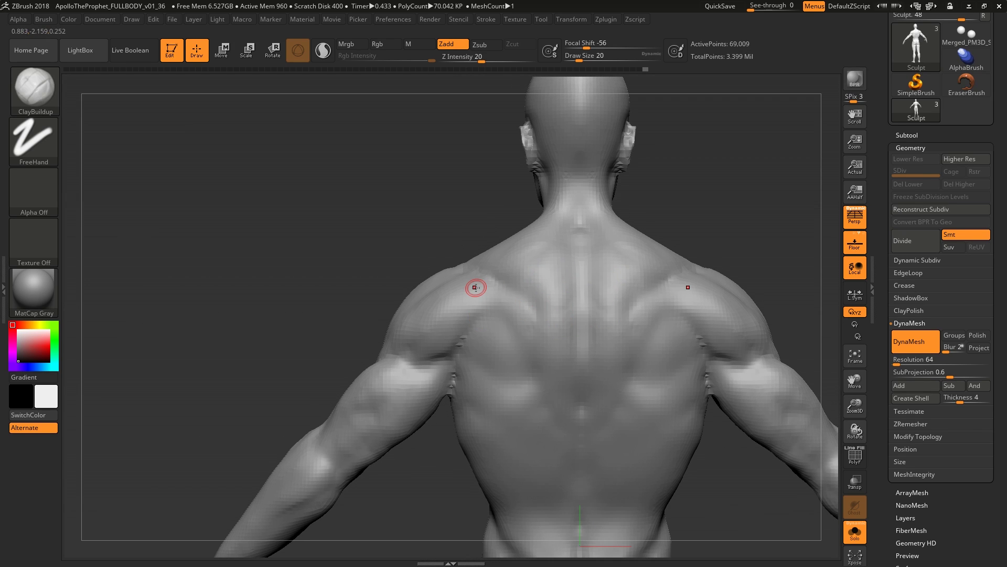
mouse_move(568, 297)
right_down()
mouse_move(554, 309)
mouse_move(565, 313)
mouse_move(552, 341)
mouse_move(535, 340)
mouse_move(537, 312)
mouse_move(535, 326)
right_up()
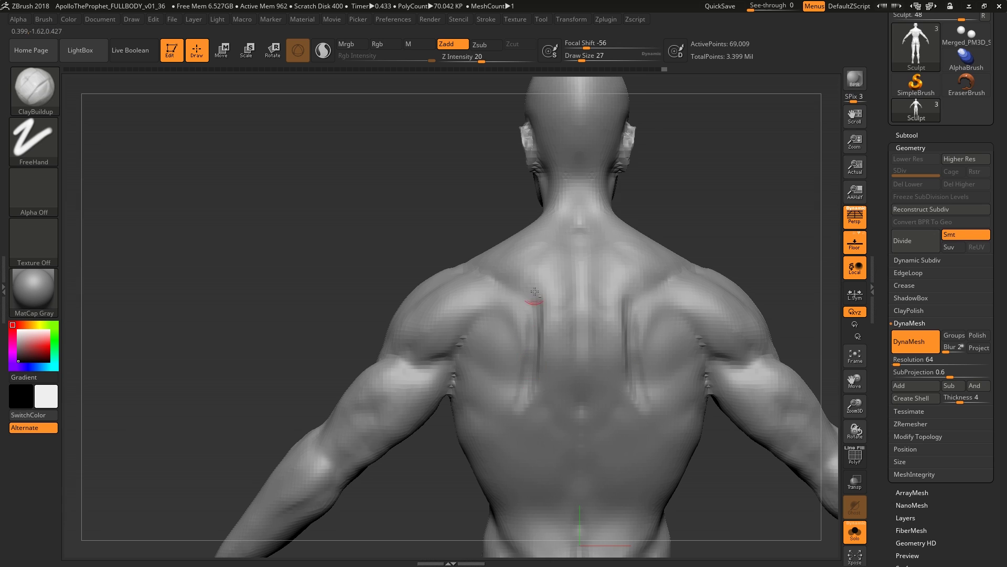
key(shift)
mouse_move(535, 292)
right_down()
mouse_move(550, 336)
mouse_move(553, 311)
right_up()
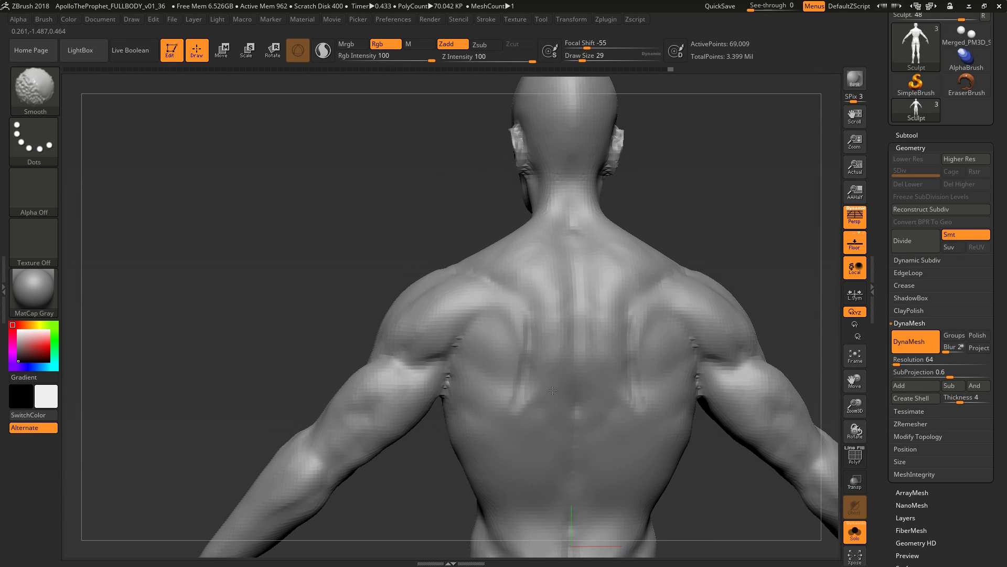
Build up the mid-spine between the lower ends of the shoulder blades with ClayBuildup at draw size 51, and smooth it
mouse_move(547, 349)
alt+right_down()
mouse_move(552, 330)
mouse_move(569, 347)
alt+right_up()
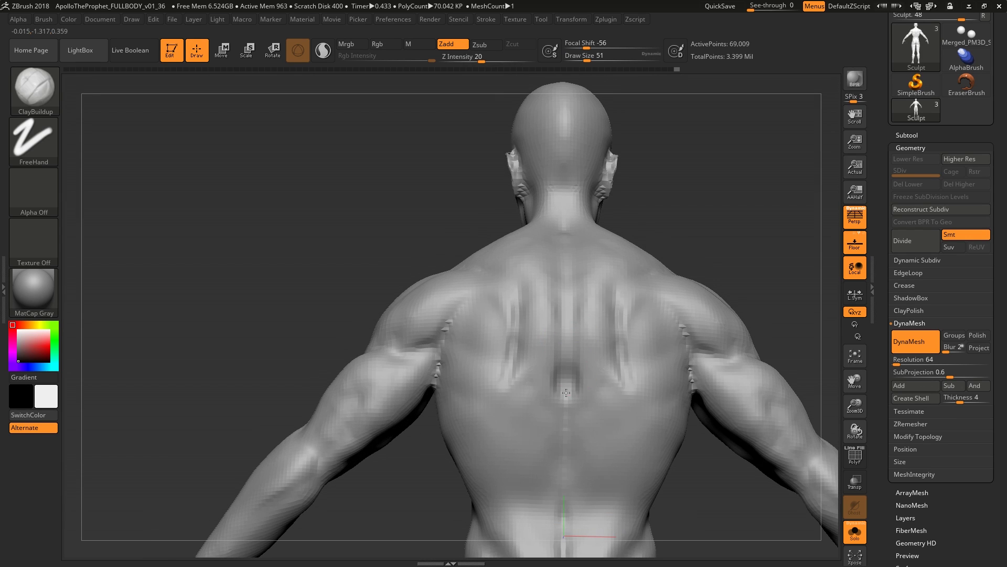
key(shift)
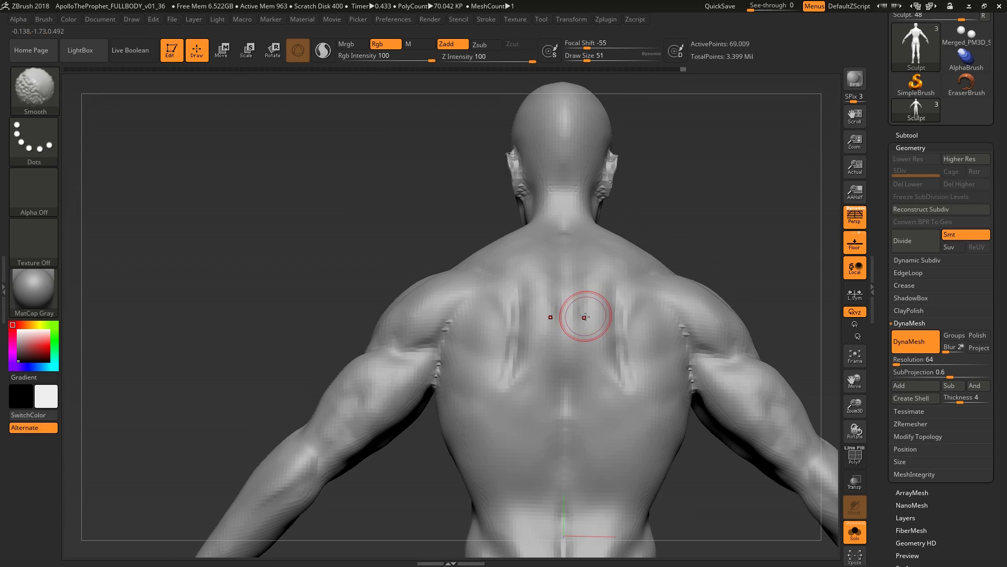
shift+right_drag(585, 317, 587, 315)
Adjust the lower inner borders of the shoulder blades with Move Topological at draw sizes 112 and 29, and smooth them
key(b)
key(shift)
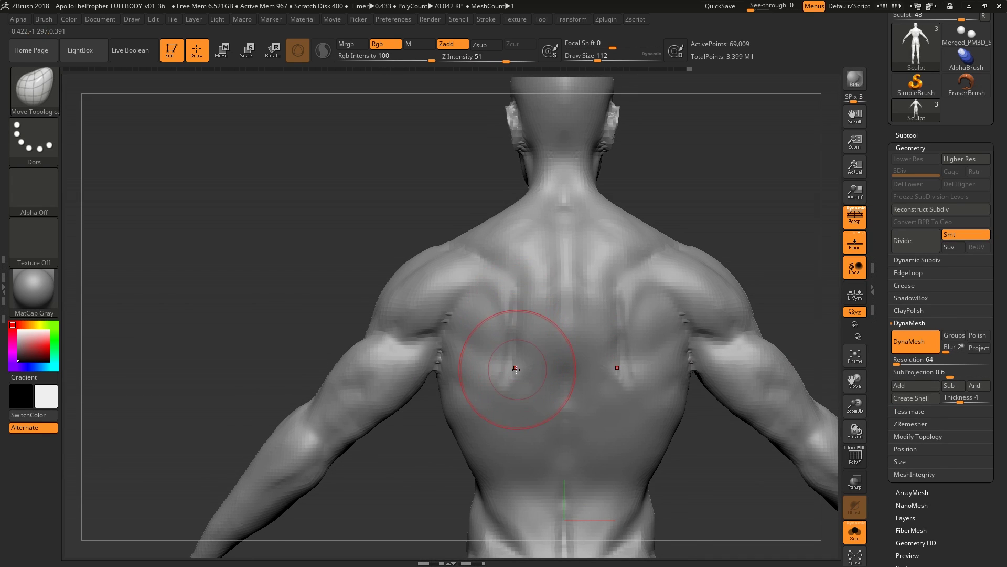
key(f)
mouse_move(515, 369)
right_down()
mouse_move(530, 346)
mouse_move(534, 401)
right_up()
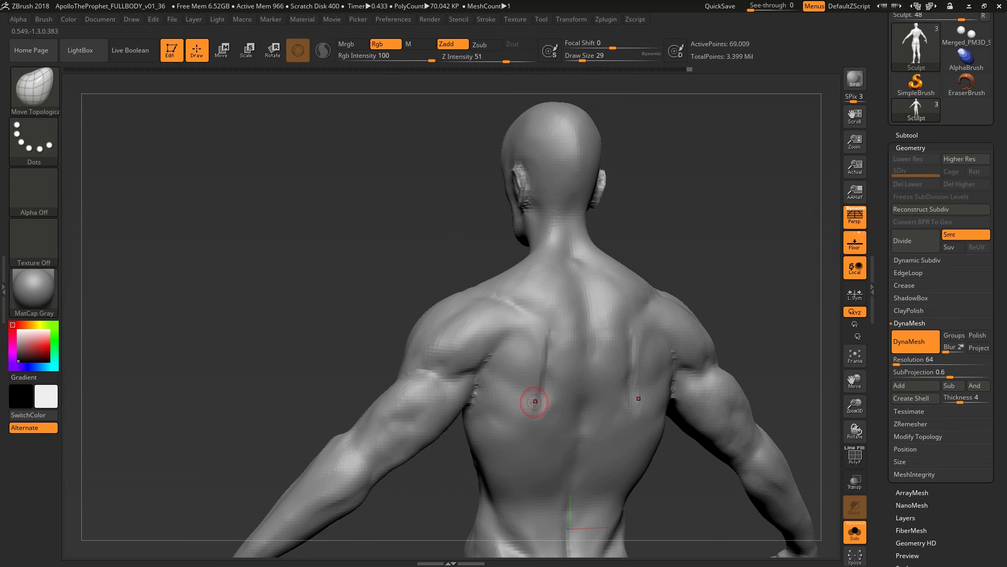
key(shift)
mouse_move(542, 349)
shift+right_down()
mouse_move(547, 372)
mouse_move(559, 315)
mouse_move(546, 331)
mouse_move(581, 383)
shift+right_up()
key(f)
Define the crease between trapezius and shoulder-blade ridge with ClayBuildup, reducing the draw size from 54 to 31, and smooth its inner end at 29
key(b)
key(c)
key(b)
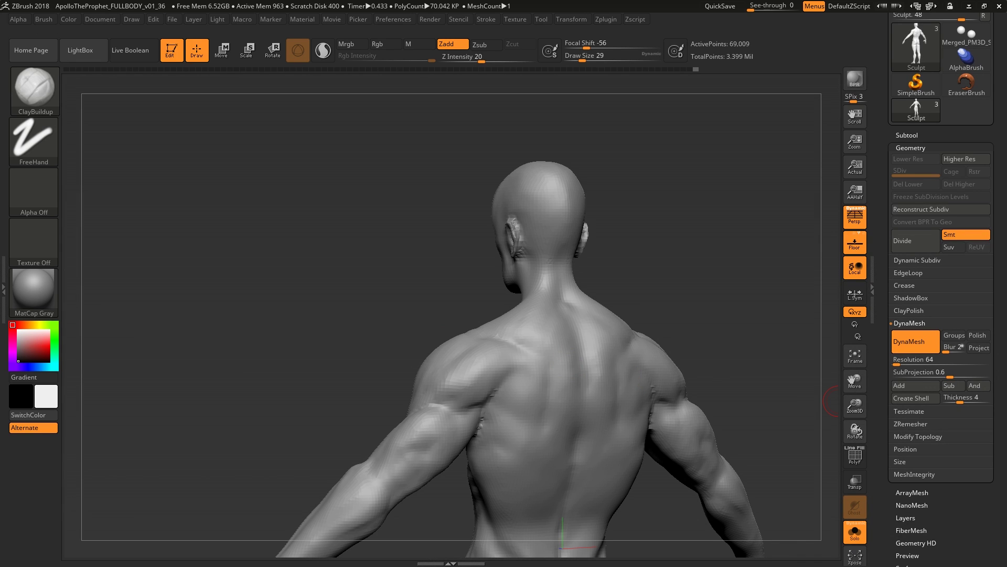
mouse_move(546, 293)
right_down()
mouse_move(506, 314)
mouse_move(515, 355)
mouse_move(479, 330)
mouse_move(490, 333)
right_up()
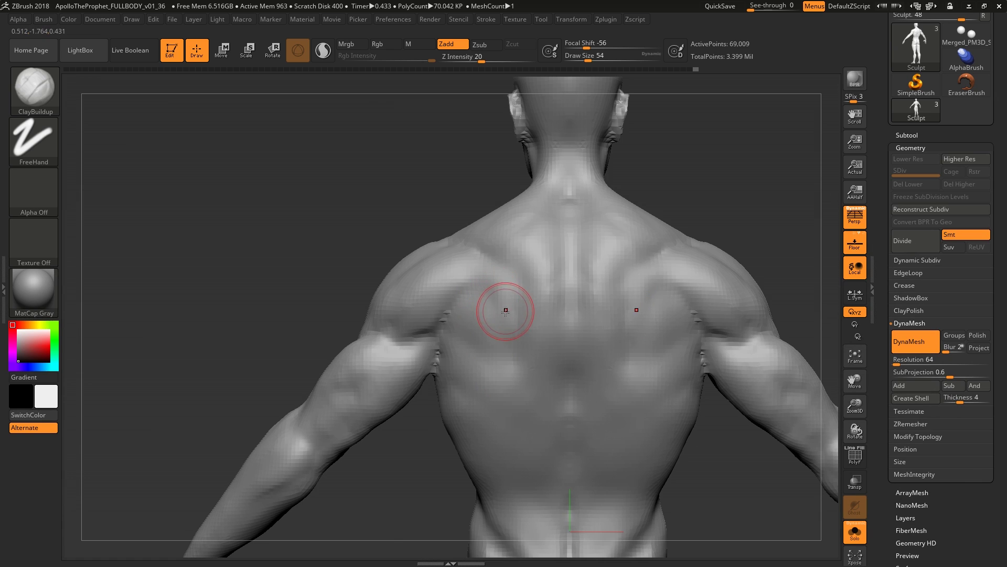
key(bracketleft)
key(bracketleft)
key(bracketleft)
key(bracketleft)
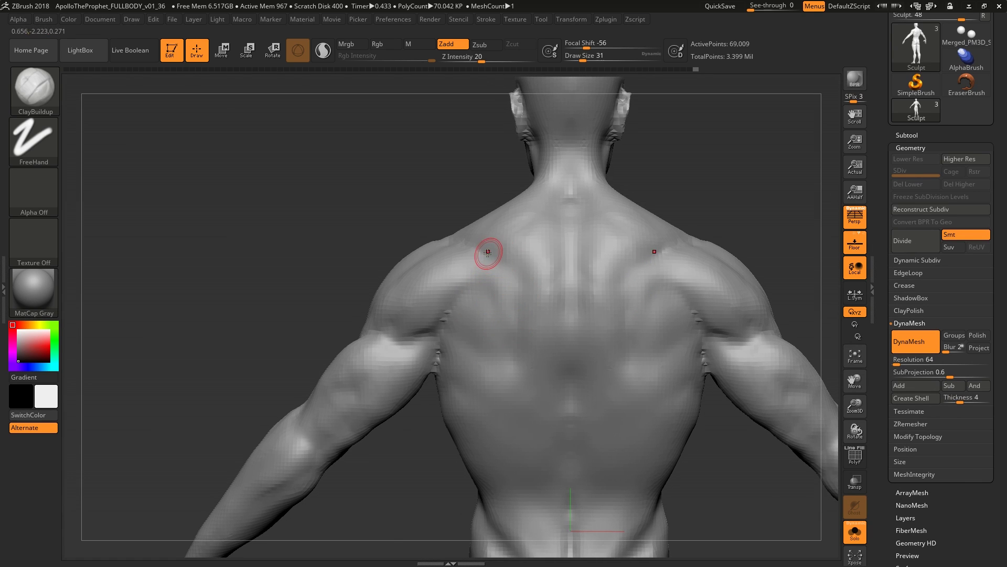
alt+right_drag(499, 265, 533, 291)
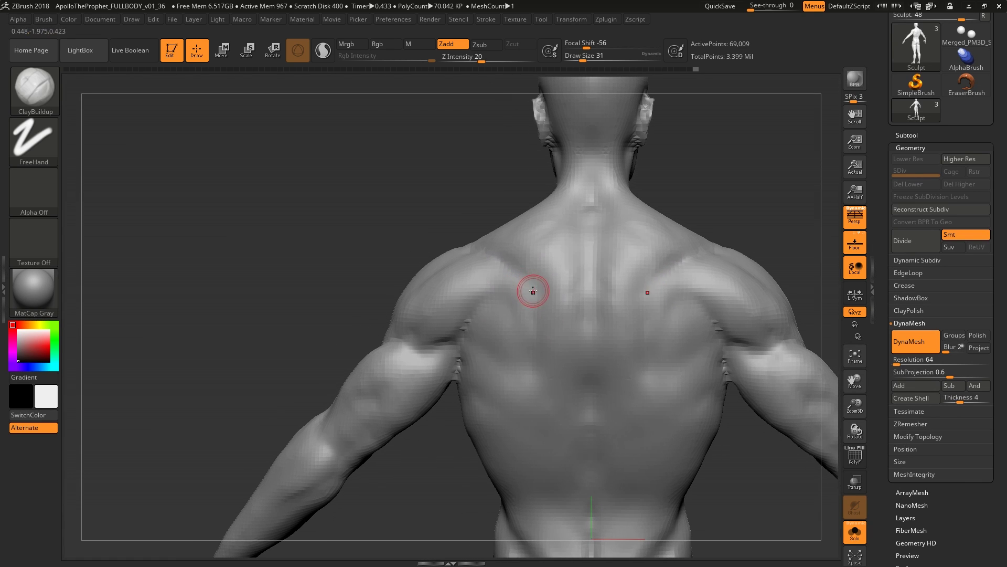
key(bracketleft)
key(shift)
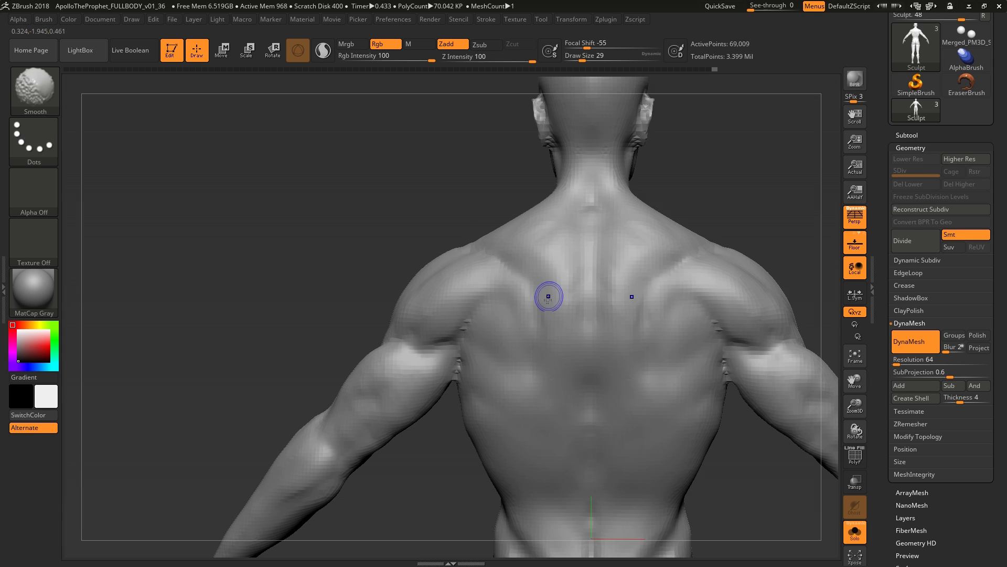
Build up the muscle over the shoulder blade with ClayBuildup at draw sizes 35 and 46, and smooth the strokes
key(bracketright)
key(bracketright)
key(bracketright)
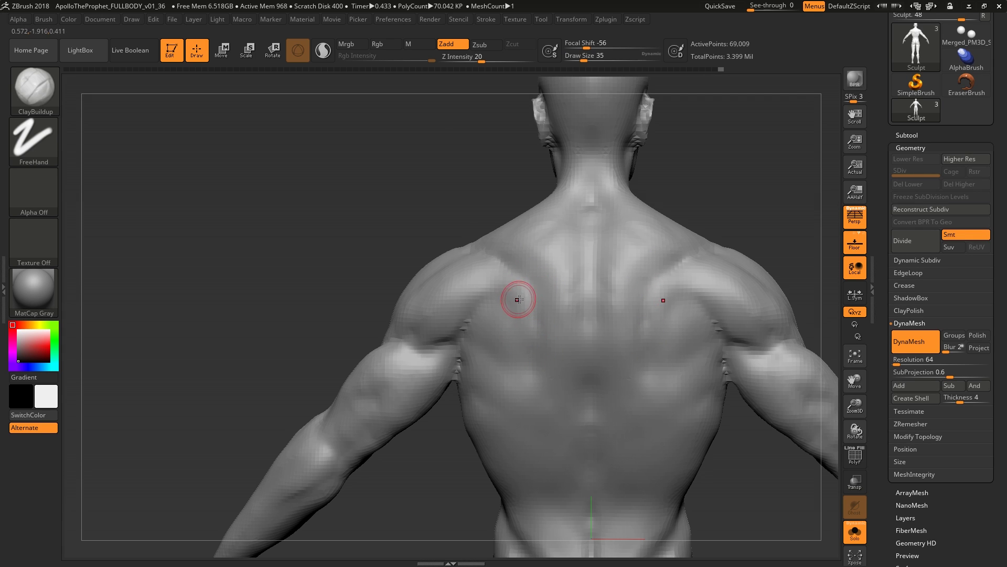
key(bracketright)
key(bracketright)
key(bracketright)
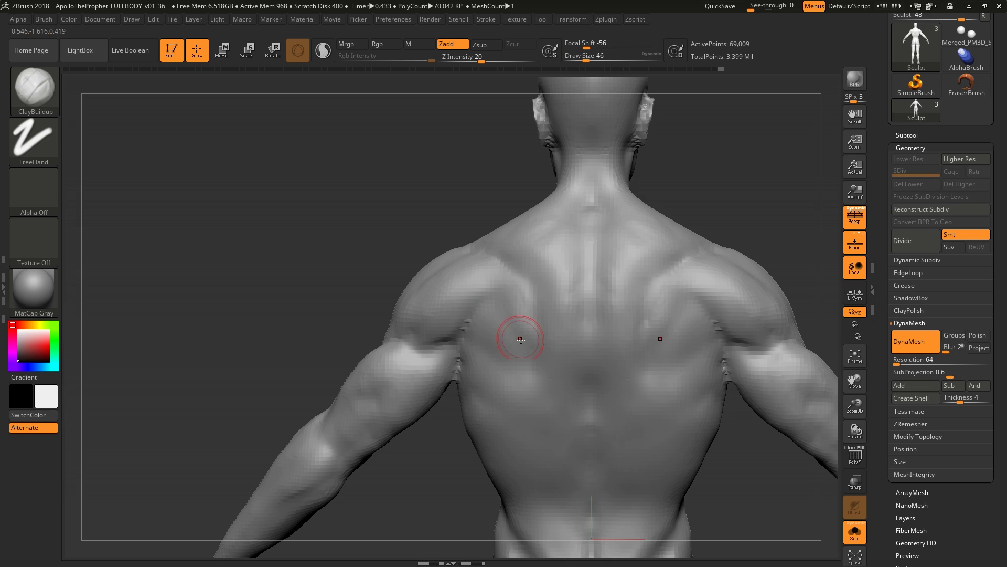
right_drag(500, 358, 499, 306)
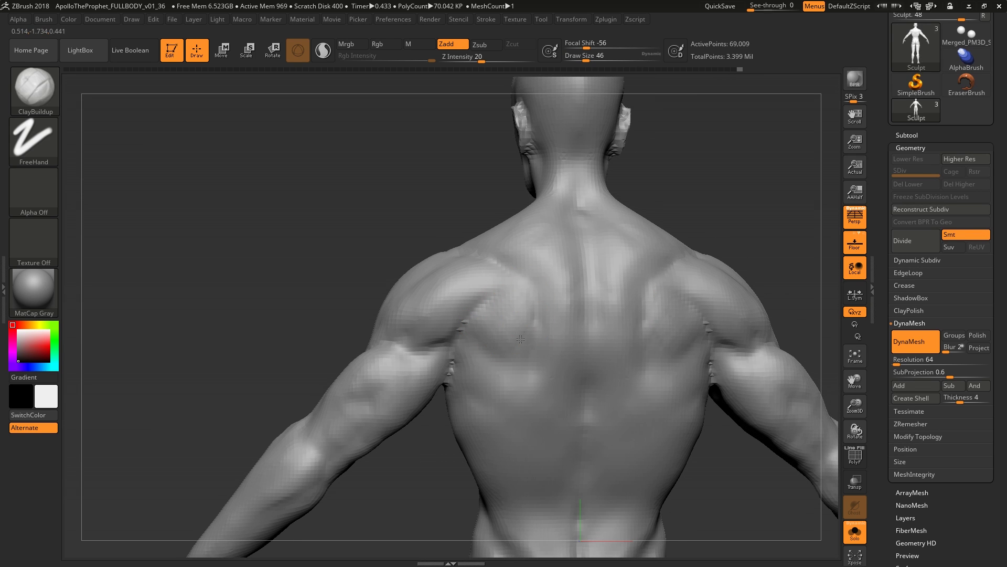
key(shift)
mouse_move(529, 375)
right_down()
mouse_move(509, 325)
mouse_move(526, 315)
mouse_move(547, 353)
mouse_move(537, 288)
mouse_move(536, 309)
mouse_move(562, 328)
mouse_move(517, 325)
right_up()
key(shift)
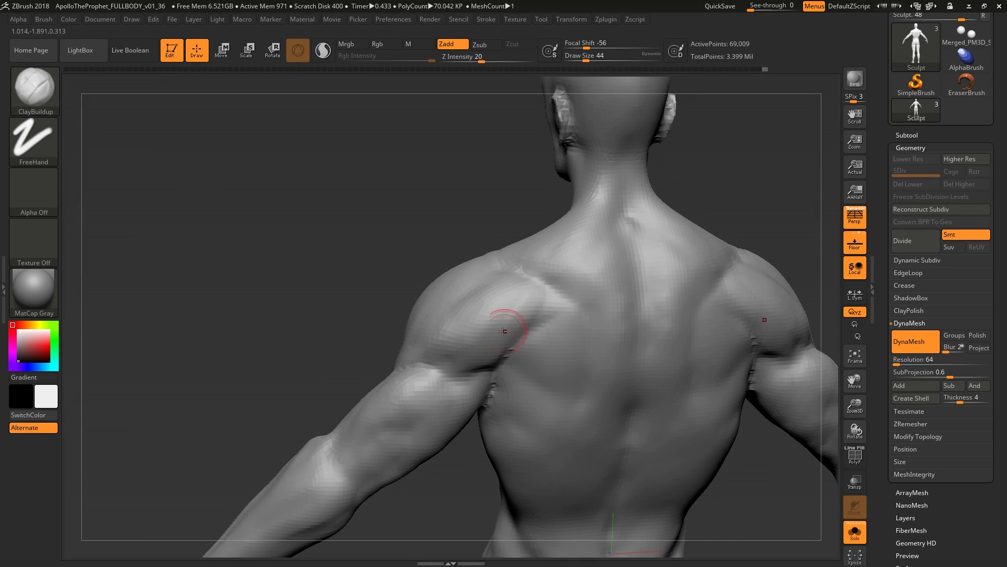
Reduce the draw size to 25 and refine the shoulder-blade ridge where the rear deltoid attaches
key([)
key([)
key([)
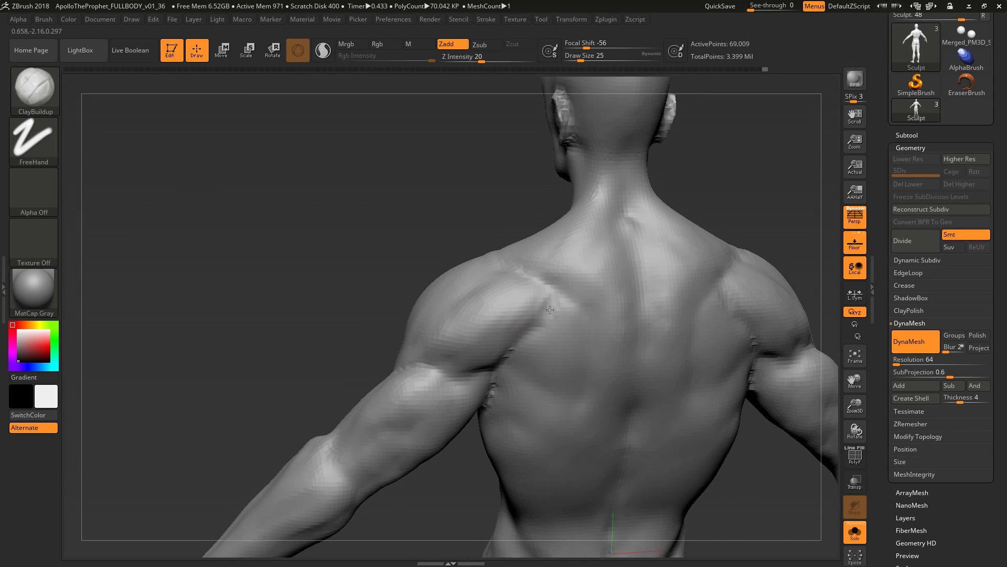
mouse_move(562, 292)
shift+right_down()
mouse_move(567, 325)
mouse_move(517, 231)
mouse_move(529, 332)
mouse_move(494, 261)
shift+right_up()
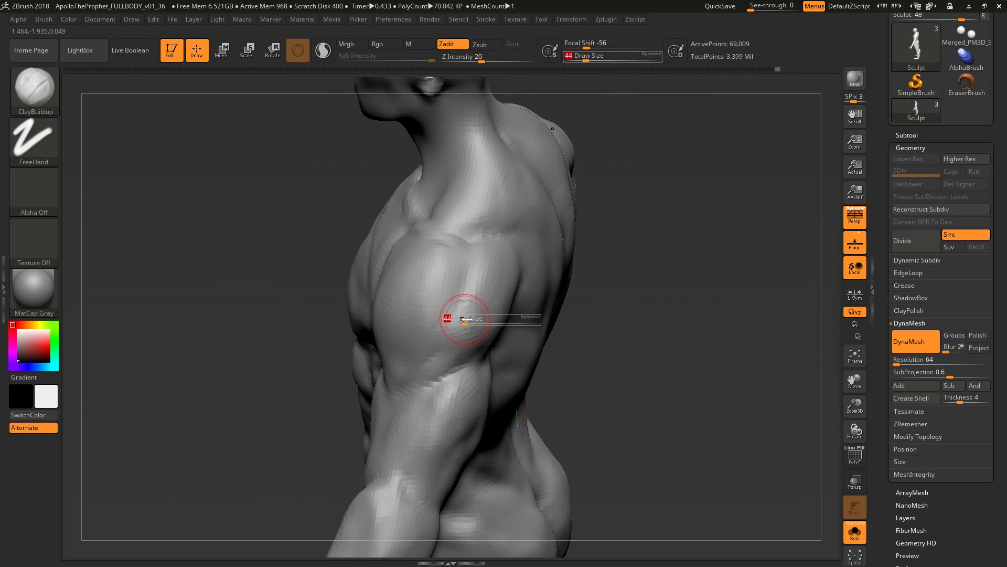
Build up the rear deltoid above the armpit with ClayBuildup at draw size 44, and smooth it into the back
mouse_move(450, 308)
right_down()
mouse_move(427, 355)
mouse_move(501, 319)
right_up()
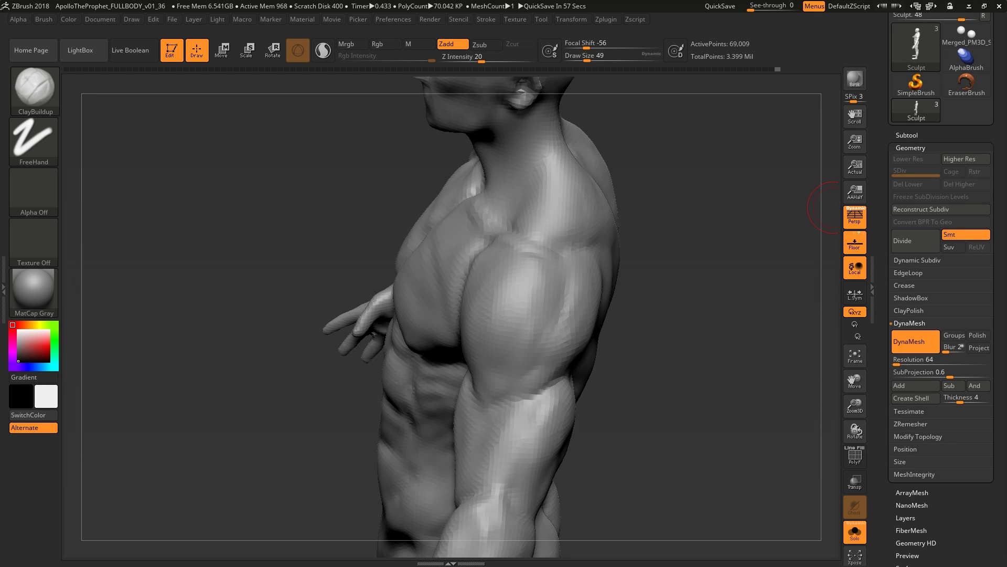
mouse_move(832, 207)
right_down()
mouse_move(533, 303)
mouse_move(561, 311)
mouse_move(551, 299)
mouse_move(551, 326)
right_up()
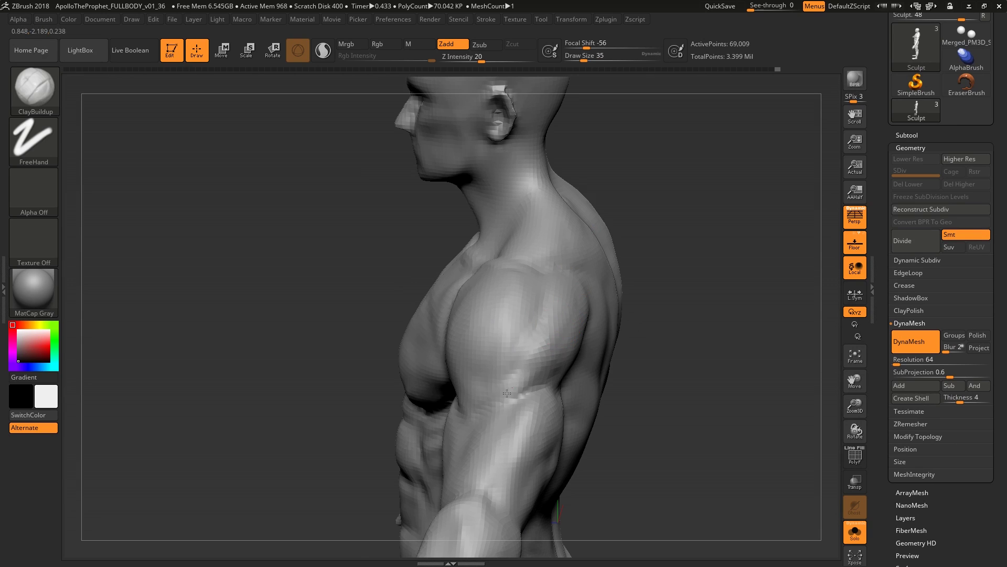
mouse_move(523, 360)
right_down()
mouse_move(508, 272)
mouse_move(619, 350)
right_up()
key(bracketright)
key(bracketright)
key(bracketright)
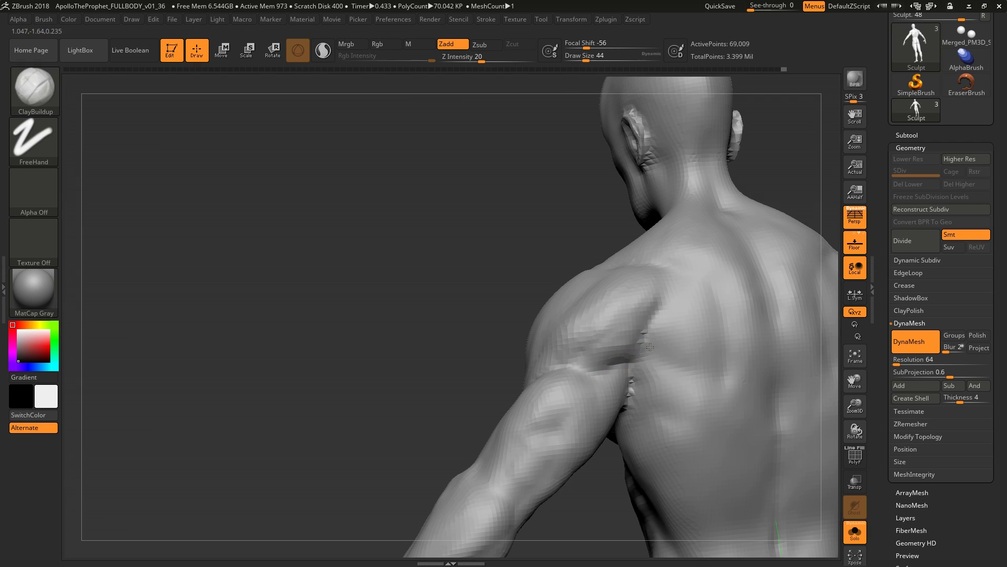
key(shift)
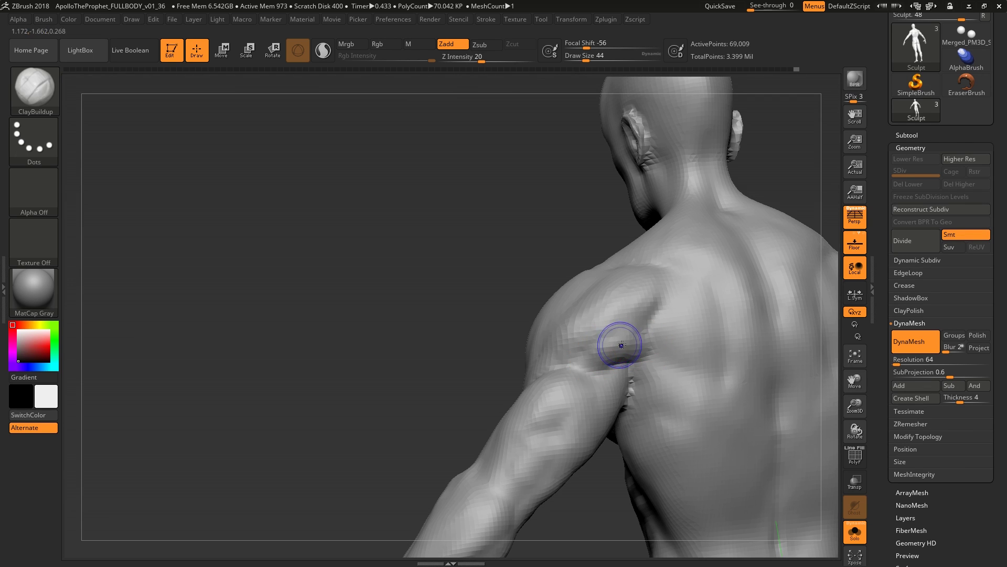
mouse_move(630, 333)
right_down()
mouse_move(630, 318)
mouse_move(596, 288)
mouse_move(652, 323)
mouse_move(584, 330)
mouse_move(575, 340)
mouse_move(596, 348)
mouse_move(571, 353)
mouse_move(569, 365)
mouse_move(596, 359)
mouse_move(567, 377)
mouse_move(593, 372)
mouse_move(644, 334)
mouse_move(640, 360)
mouse_move(603, 342)
mouse_move(607, 384)
mouse_move(621, 348)
mouse_move(620, 362)
mouse_move(591, 347)
mouse_move(629, 357)
mouse_move(636, 344)
mouse_move(676, 338)
mouse_move(642, 362)
mouse_move(604, 331)
mouse_move(580, 333)
mouse_move(591, 349)
right_up()
key(shift)
key(shift)
key(shift)
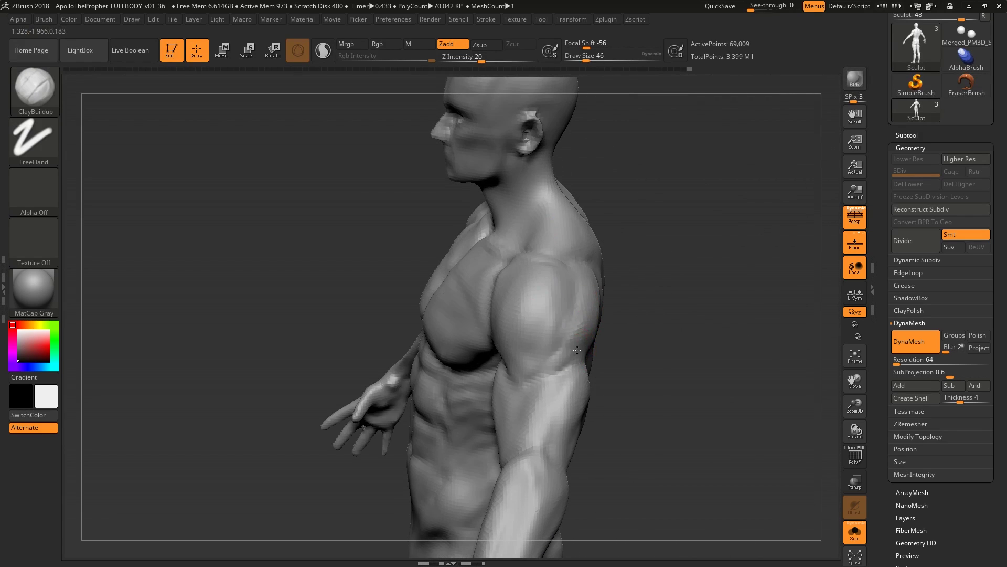
Sculpt the trapezius edge above the shoulder-blade ridge with ClayBuildup at draw size 16, and smooth it at 35
right_drag(550, 313, 606, 359)
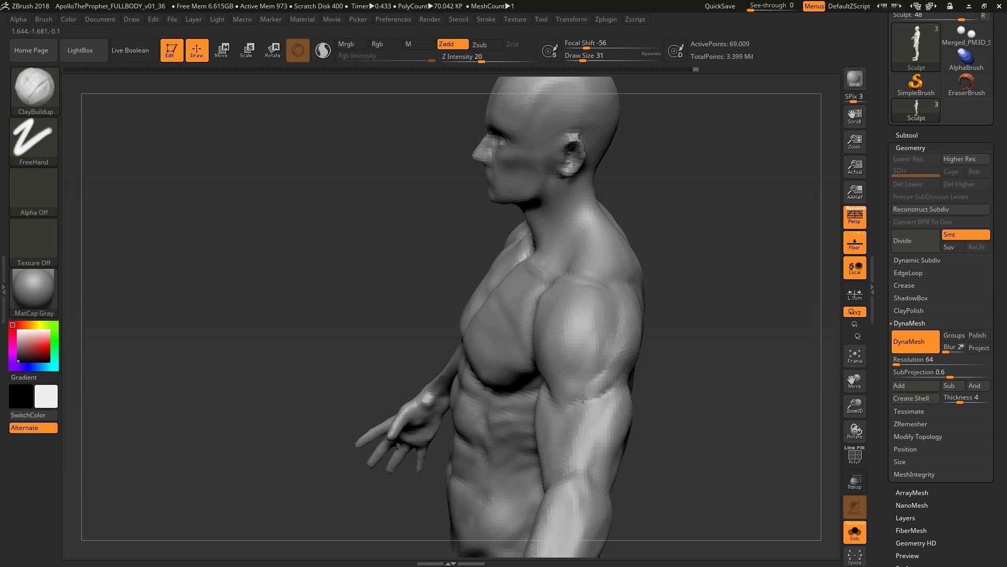
mouse_move(572, 396)
right_down()
mouse_move(640, 324)
mouse_move(631, 332)
mouse_move(641, 369)
mouse_move(634, 329)
mouse_move(653, 280)
mouse_move(674, 288)
mouse_move(669, 269)
mouse_move(659, 292)
mouse_move(690, 242)
mouse_move(674, 270)
right_up()
key(bracketleft)
key(bracketleft)
key(bracketleft)
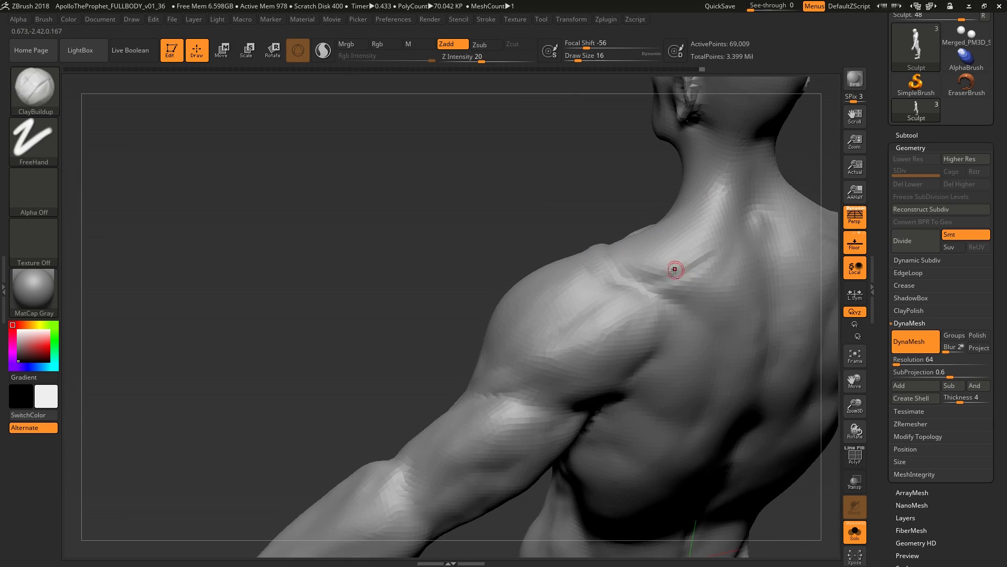
key(shift)
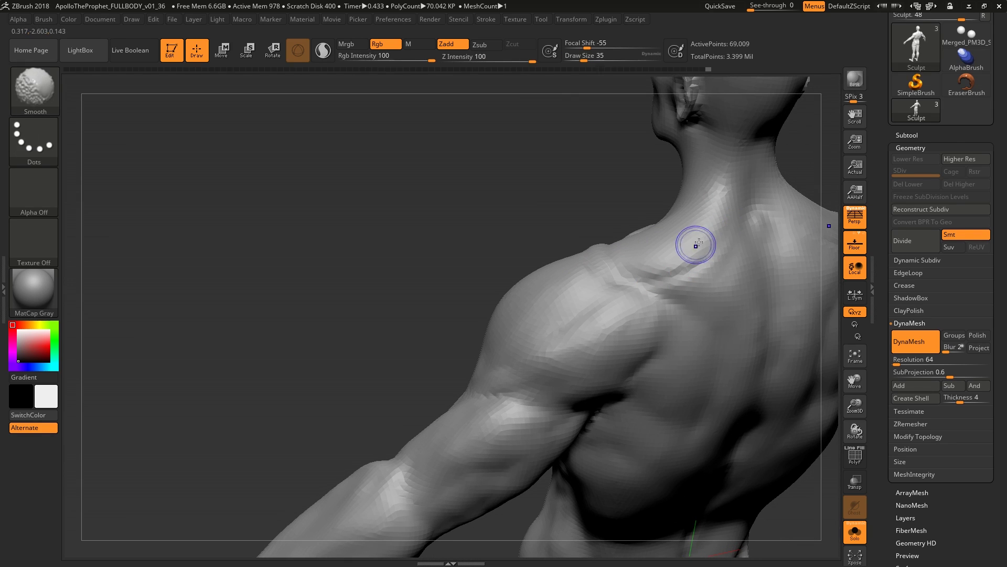
mouse_move(710, 269)
right_down()
mouse_move(682, 273)
mouse_move(706, 288)
right_up()
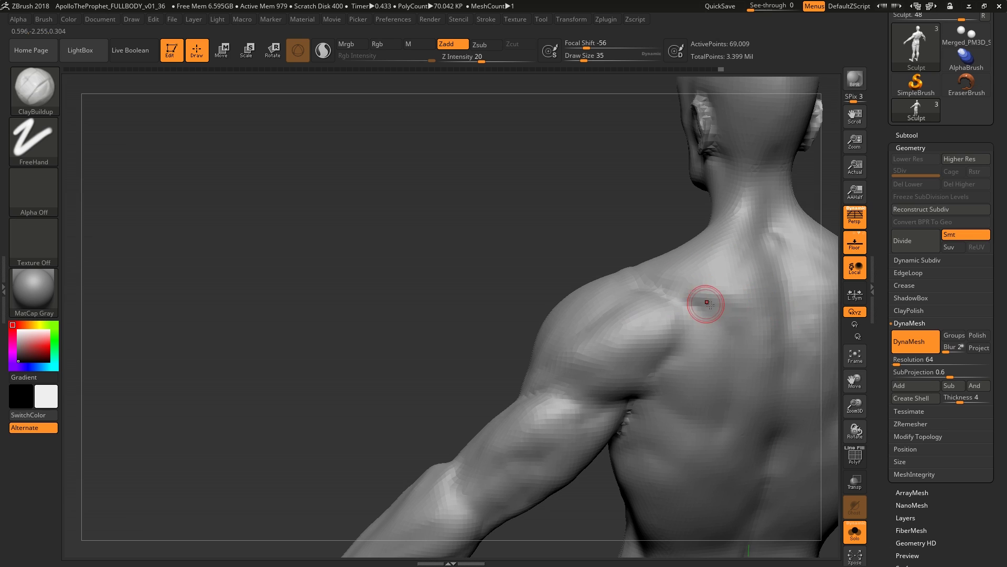
key(shift)
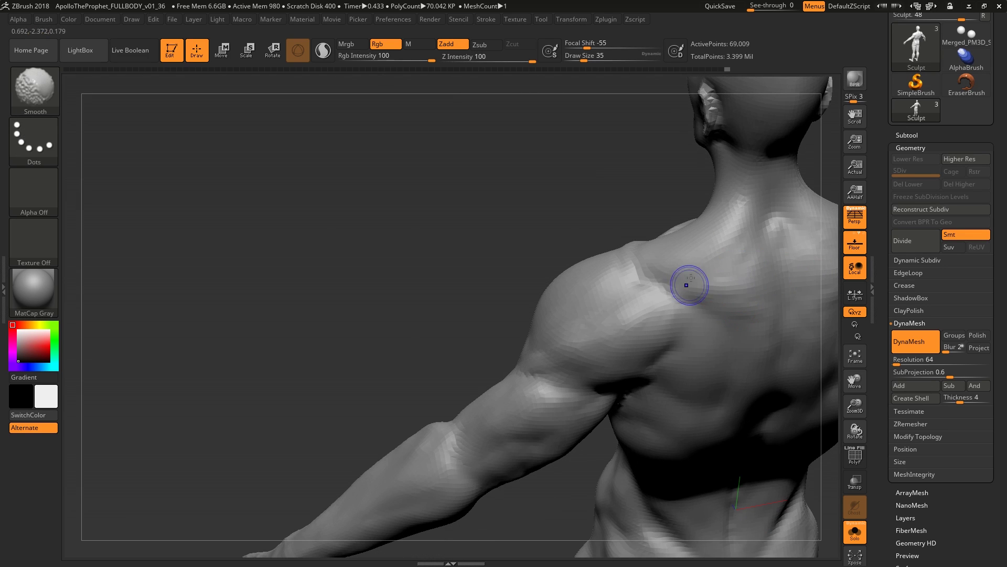
Refine the upper trapezius and neck base with ClayBuildup at draw size 35, and smooth toward the spine
right_drag(688, 284, 767, 189)
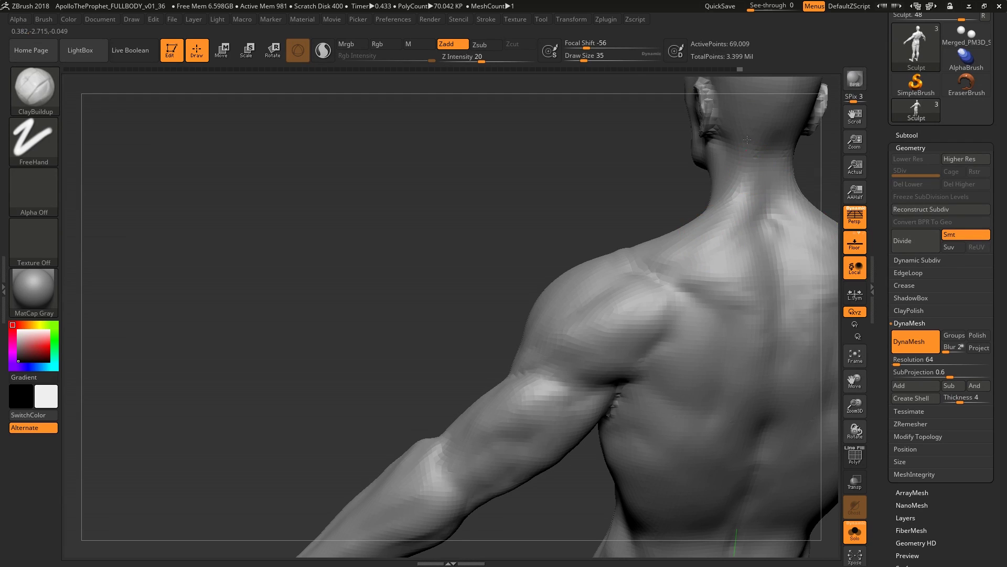
mouse_move(747, 140)
right_down()
mouse_move(719, 266)
mouse_move(657, 252)
mouse_move(666, 291)
mouse_move(650, 265)
mouse_move(703, 277)
right_up()
key(shift)
key(shift)
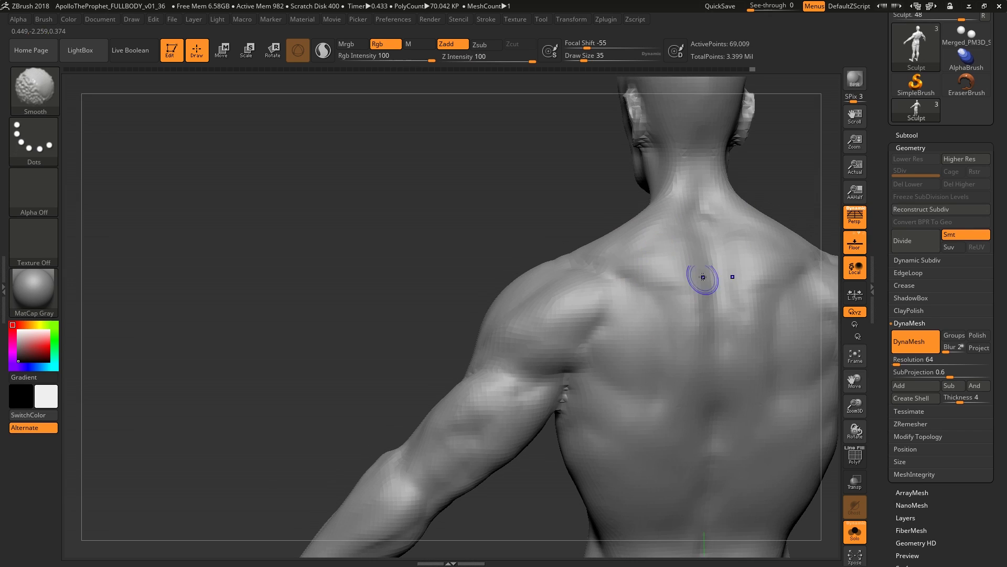
Shape the lower trapezius tapering down to the mid-spine with ClayBuildup at draw size 39
mouse_move(700, 365)
right_down()
mouse_move(652, 274)
mouse_move(680, 257)
mouse_move(680, 239)
right_up()
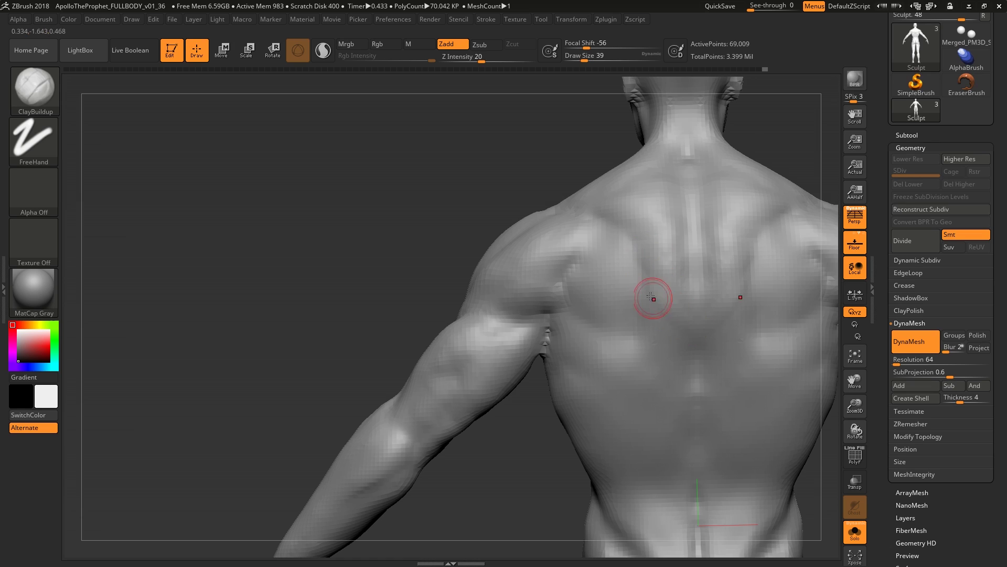
right_drag(685, 393, 672, 379)
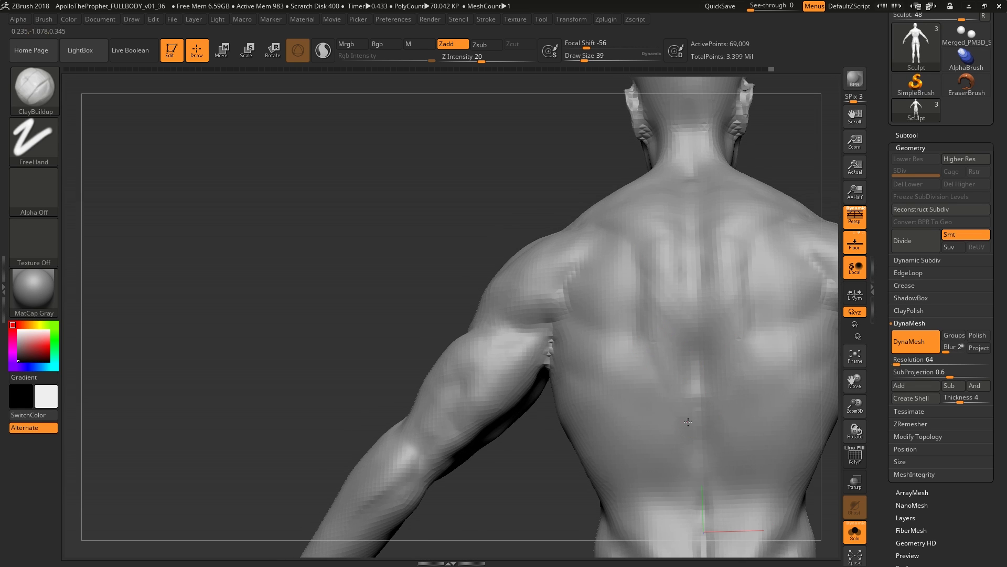
mouse_move(693, 454)
right_down()
mouse_move(657, 355)
mouse_move(662, 370)
right_up()
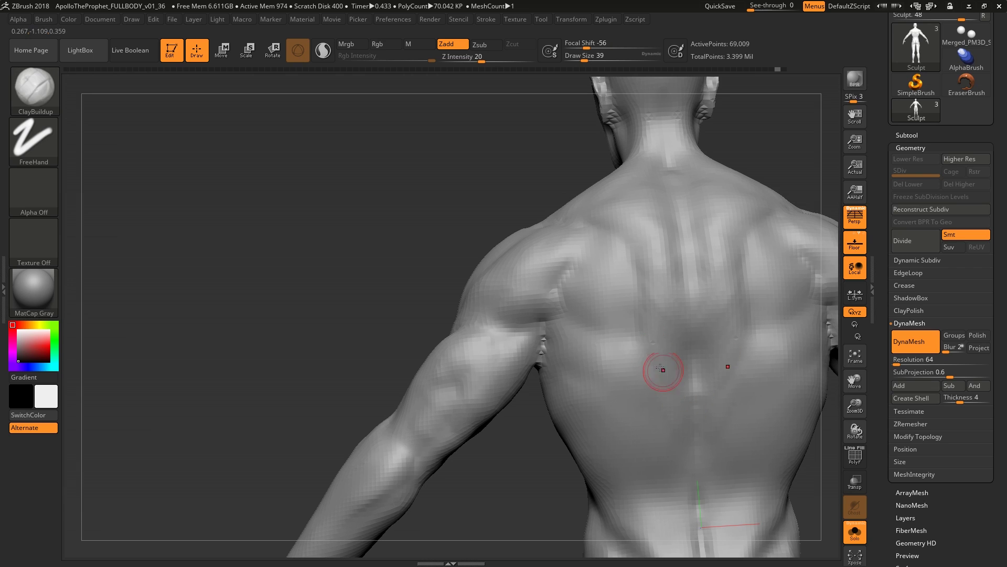
mouse_move(682, 424)
right_down()
mouse_move(645, 348)
mouse_move(665, 325)
mouse_move(592, 198)
right_up()
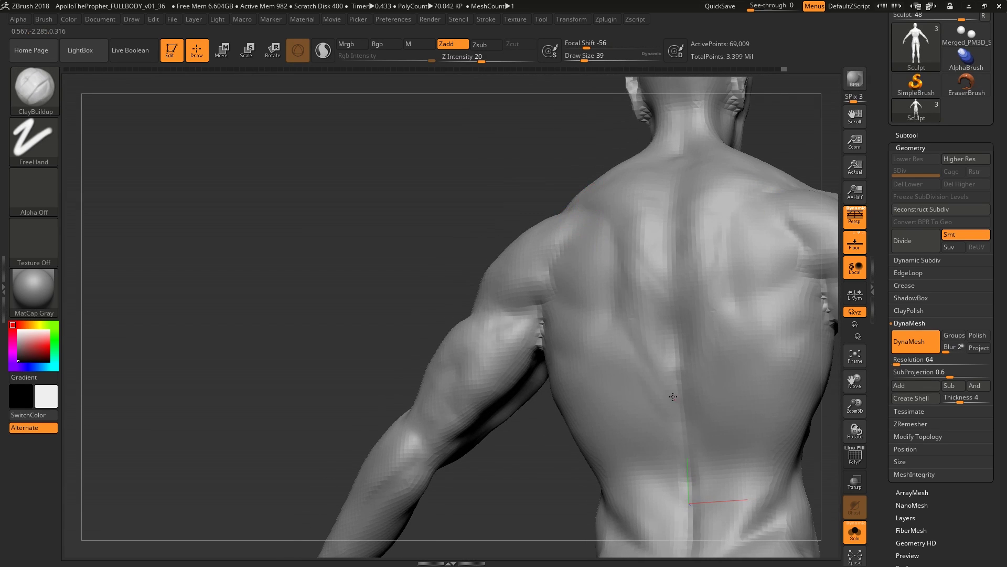
Smooth the lower trapezius at draw size 39, and refine the shoulder blade's inner edge with ClayBuildup at 37
mouse_move(682, 437)
right_down()
mouse_move(624, 293)
mouse_move(641, 360)
right_up()
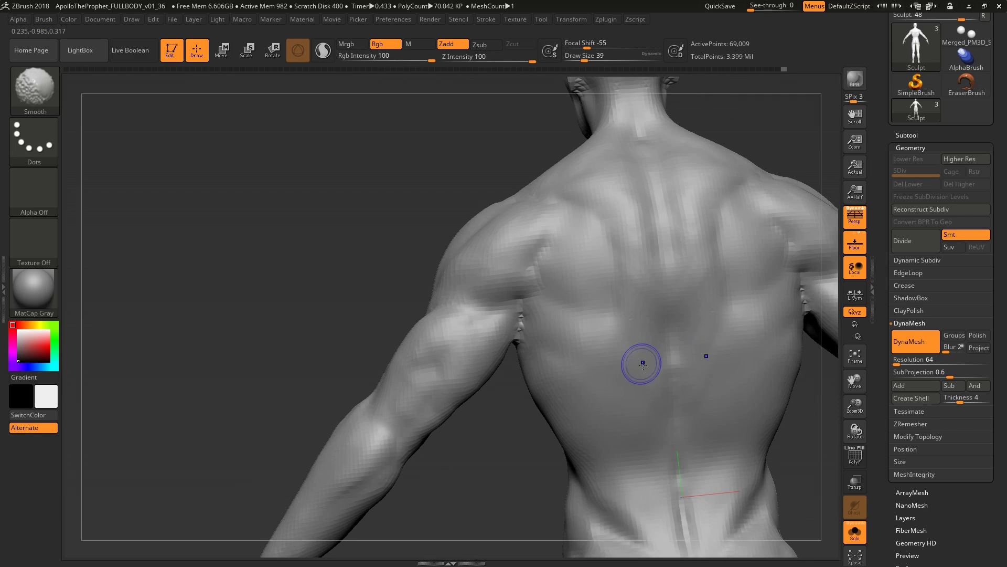
mouse_move(644, 410)
right_down()
mouse_move(652, 315)
mouse_move(660, 333)
mouse_move(614, 288)
mouse_move(652, 319)
mouse_move(607, 254)
mouse_move(653, 334)
mouse_move(644, 267)
right_up()
right_drag(640, 336, 619, 203)
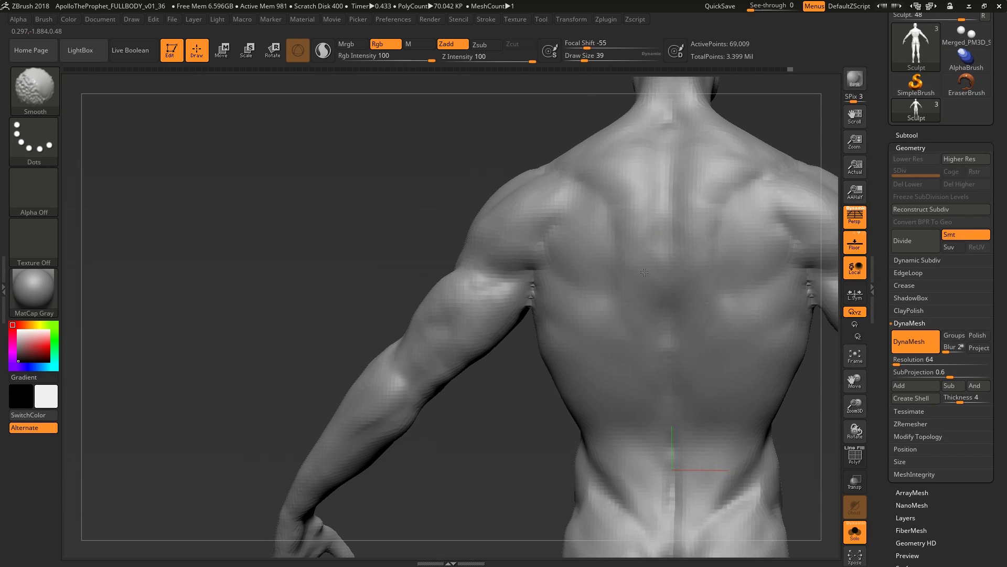
mouse_move(666, 350)
right_down()
mouse_move(664, 297)
mouse_move(521, 180)
mouse_move(575, 243)
mouse_move(577, 323)
mouse_move(485, 320)
mouse_move(599, 317)
mouse_move(536, 245)
mouse_move(566, 254)
right_up()
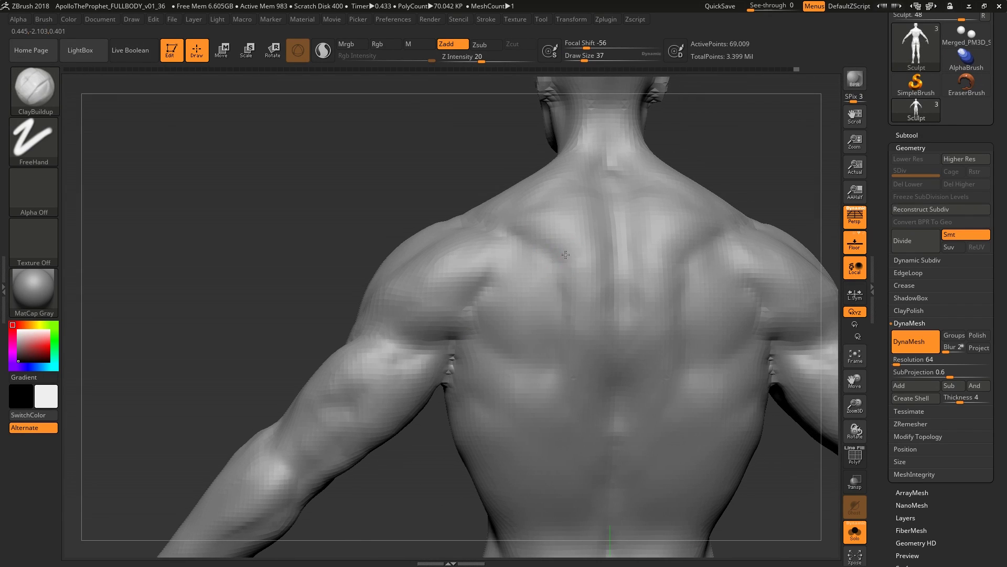
key(shift)
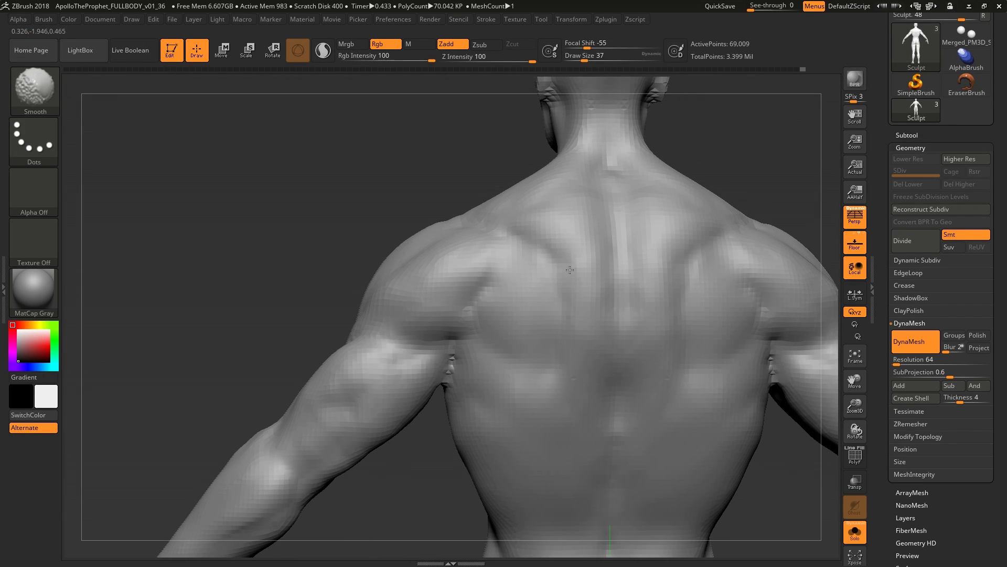
mouse_move(580, 258)
right_down()
mouse_move(575, 294)
mouse_move(620, 276)
mouse_move(603, 288)
right_up()
Build up the spine from between the shoulder blades to the lower back with ClayBuildup starting at draw size 27, and smooth it at 39
key(s)
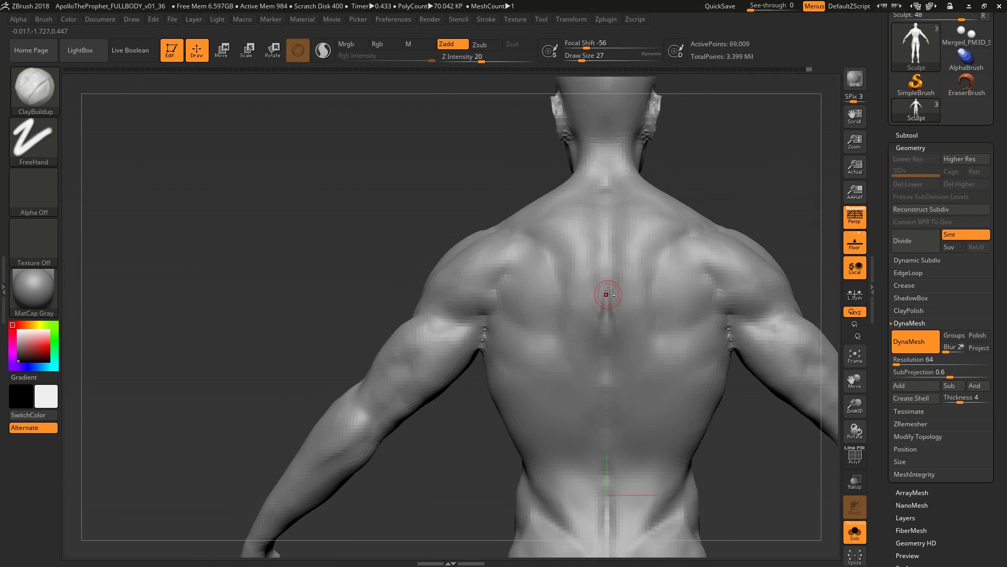
ctrl+right_drag(617, 320, 619, 304)
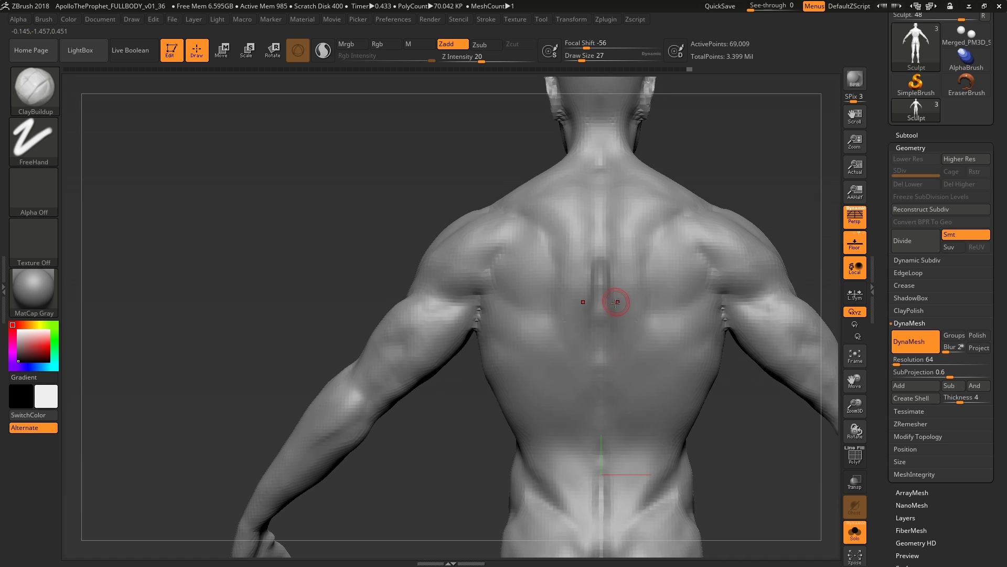
key(bracketright)
key(bracketright)
mouse_move(606, 343)
right_down()
mouse_move(584, 341)
mouse_move(600, 368)
mouse_move(608, 329)
mouse_move(596, 348)
right_up()
key(bracketleft)
key(bracketleft)
key(shift)
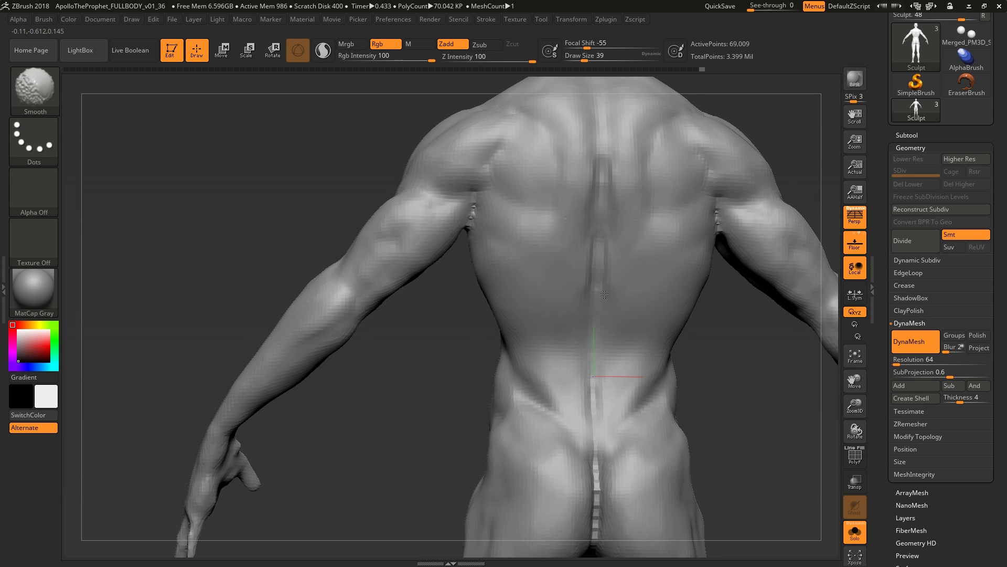
right_drag(605, 244, 606, 262)
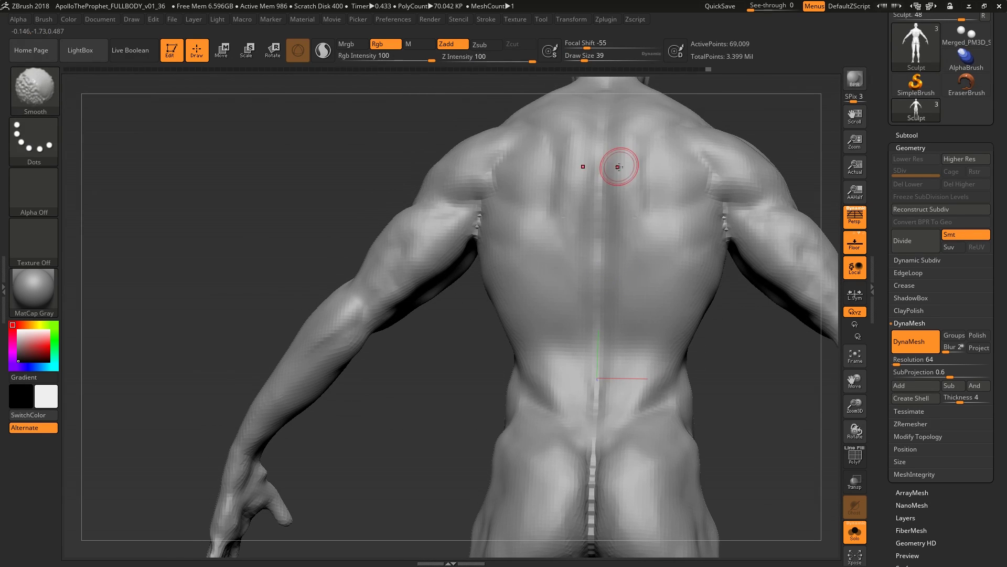
right_drag(619, 167, 636, 231)
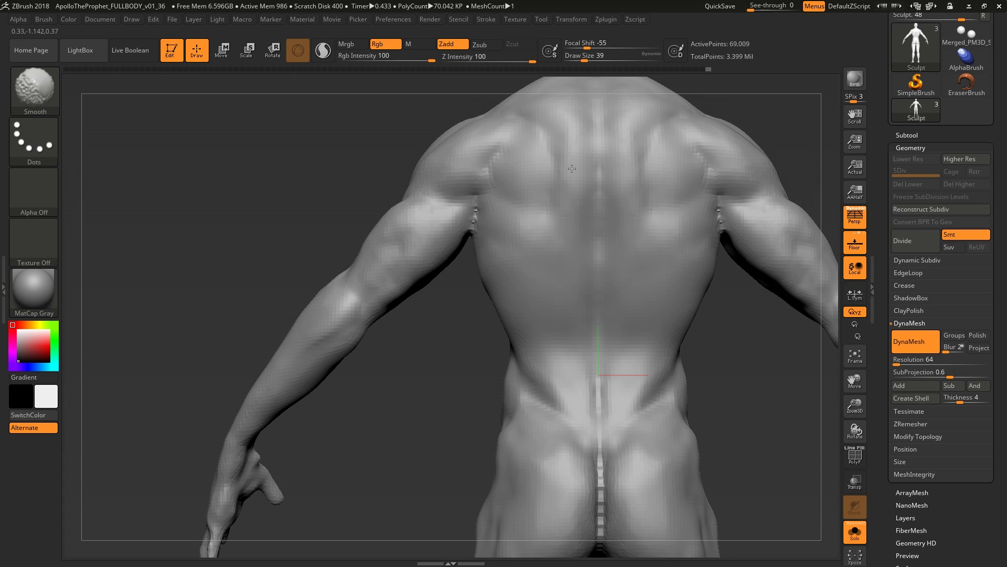
mouse_move(572, 168)
right_down()
mouse_move(620, 328)
mouse_move(580, 330)
mouse_move(581, 299)
mouse_move(592, 318)
right_up()
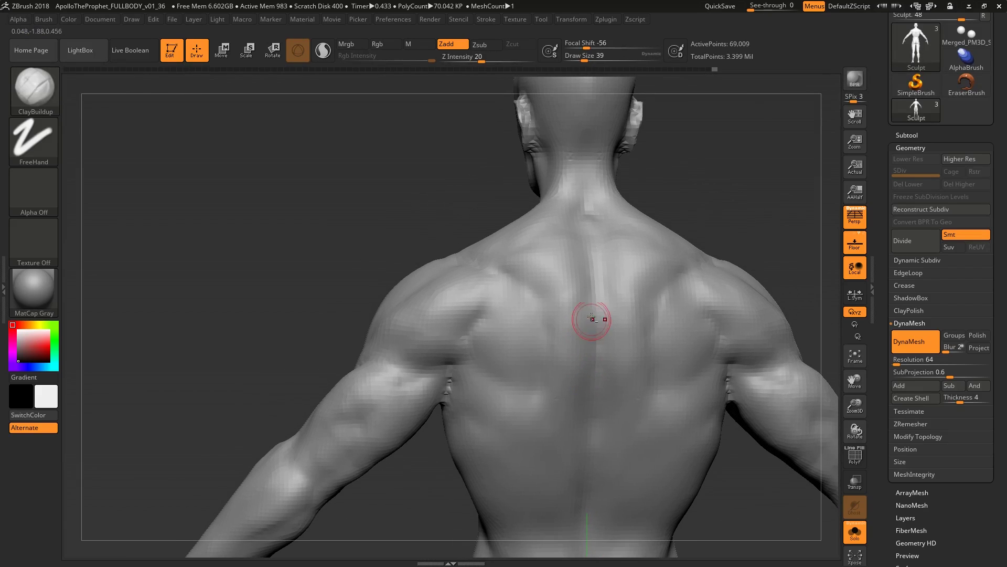
Fill out the muscle over the shoulder blade with ClayBuildup at draw size 56
mouse_move(580, 357)
right_down()
mouse_move(576, 270)
mouse_move(539, 274)
right_up()
key(bracketright)
key(bracketright)
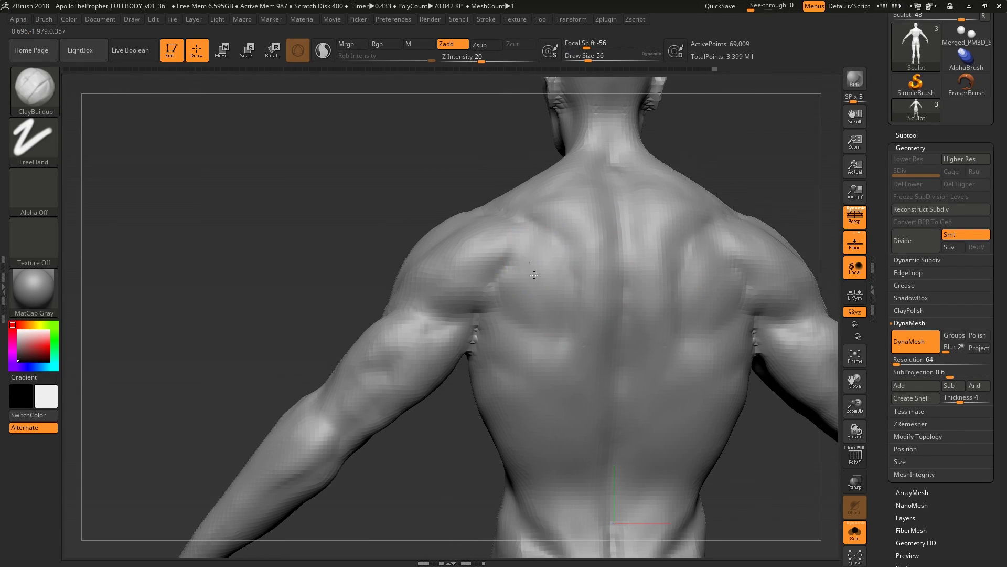
mouse_move(522, 276)
right_down()
mouse_move(535, 274)
mouse_move(521, 315)
mouse_move(524, 300)
mouse_move(499, 310)
mouse_move(501, 301)
mouse_move(541, 308)
right_up()
key(bracketleft)
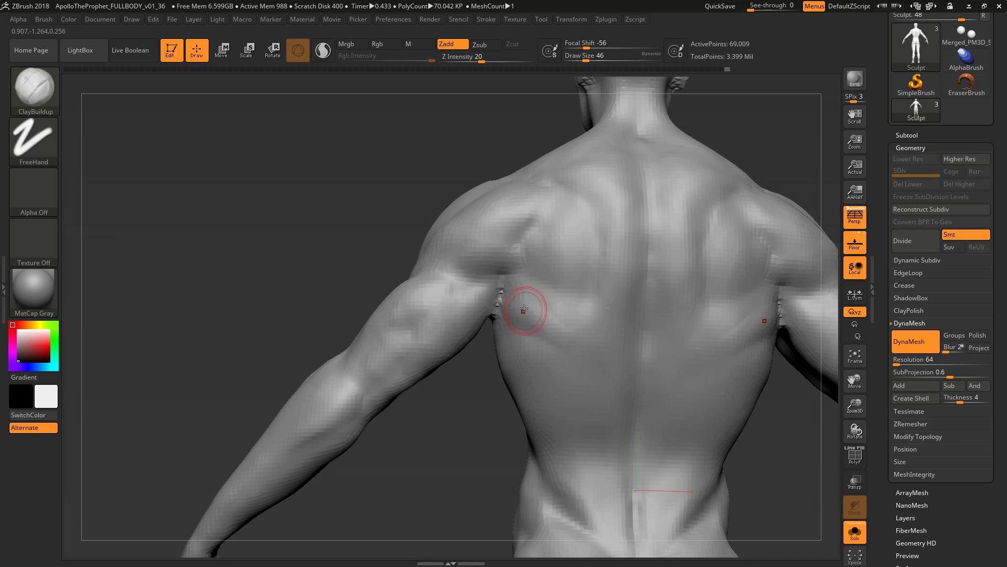
Shape the upper latissimus behind the armpit with ClayBuildup at draw size 46, and smooth it into the shoulder blade
right_drag(567, 342, 533, 301)
mouse_move(569, 340)
right_down()
mouse_move(579, 320)
mouse_move(277, 263)
mouse_move(562, 342)
mouse_move(548, 357)
right_up()
key(shift)
key(shift)
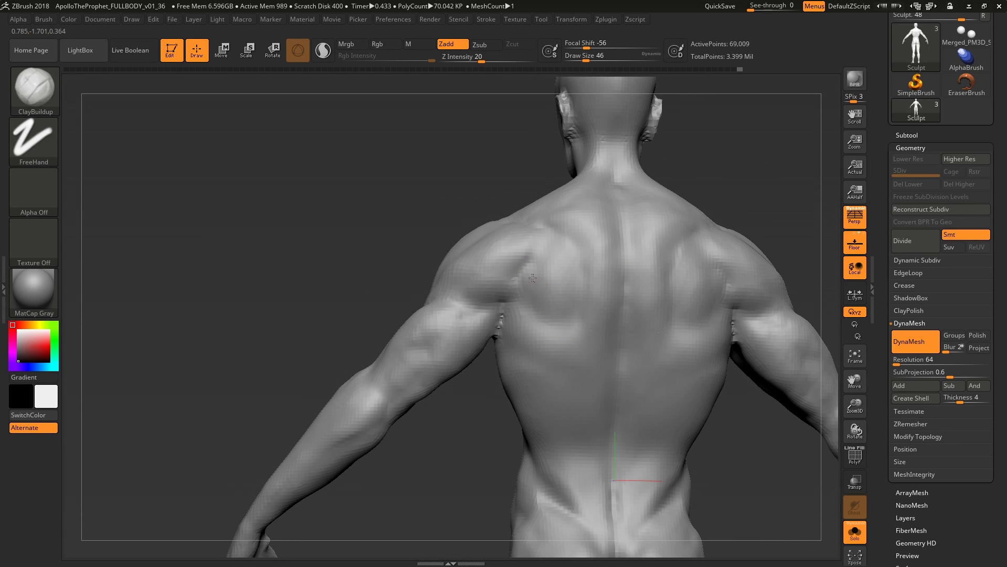
mouse_move(527, 300)
right_down()
mouse_move(551, 289)
mouse_move(567, 311)
mouse_move(525, 315)
mouse_move(527, 327)
right_up()
key(shift)
key(f)
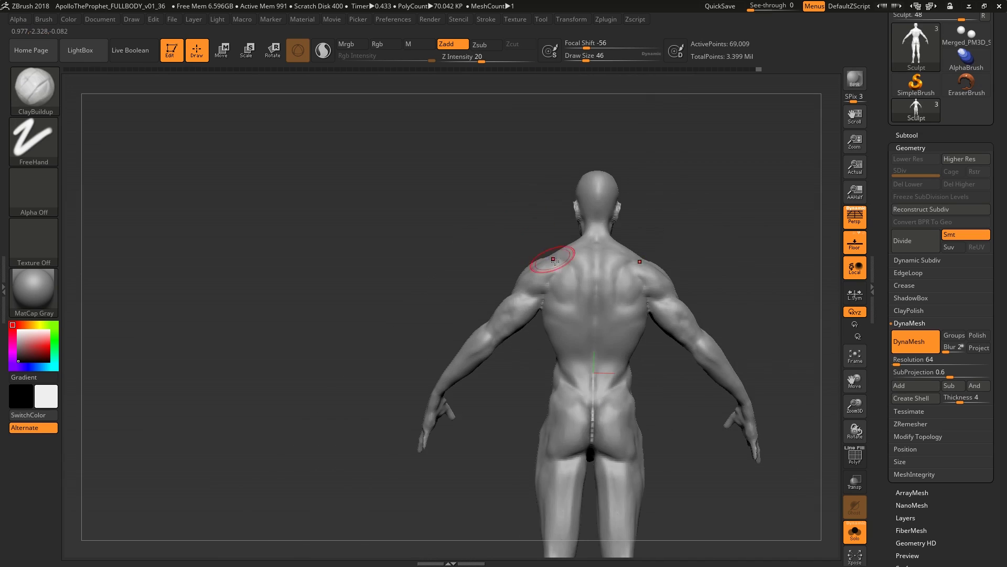
Refine the lower shoulder-blade area with ClayBuildup at draw size 41
mouse_move(533, 270)
right_down()
mouse_move(555, 333)
mouse_move(546, 288)
mouse_move(589, 299)
right_up()
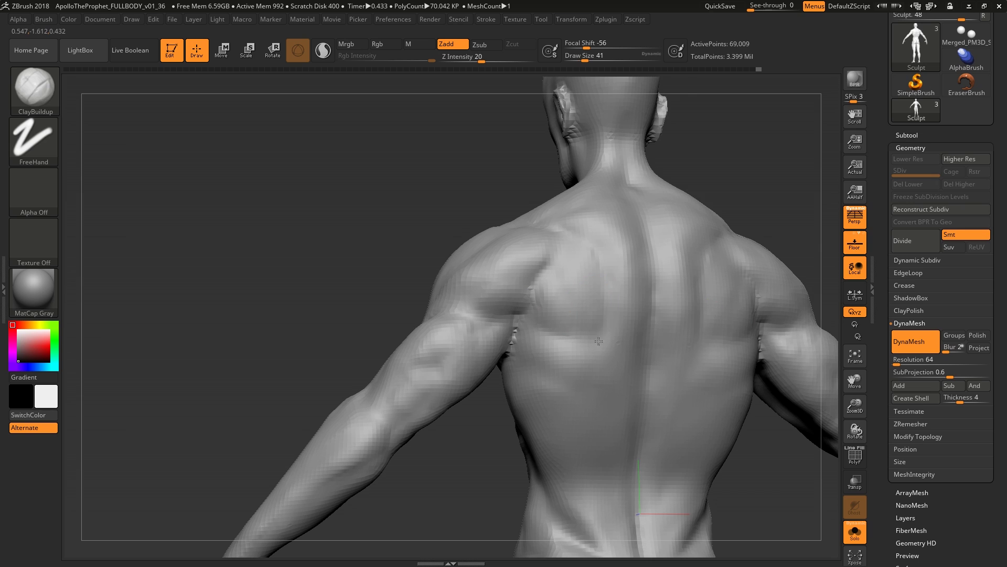
right_drag(598, 341, 592, 295)
key(f)
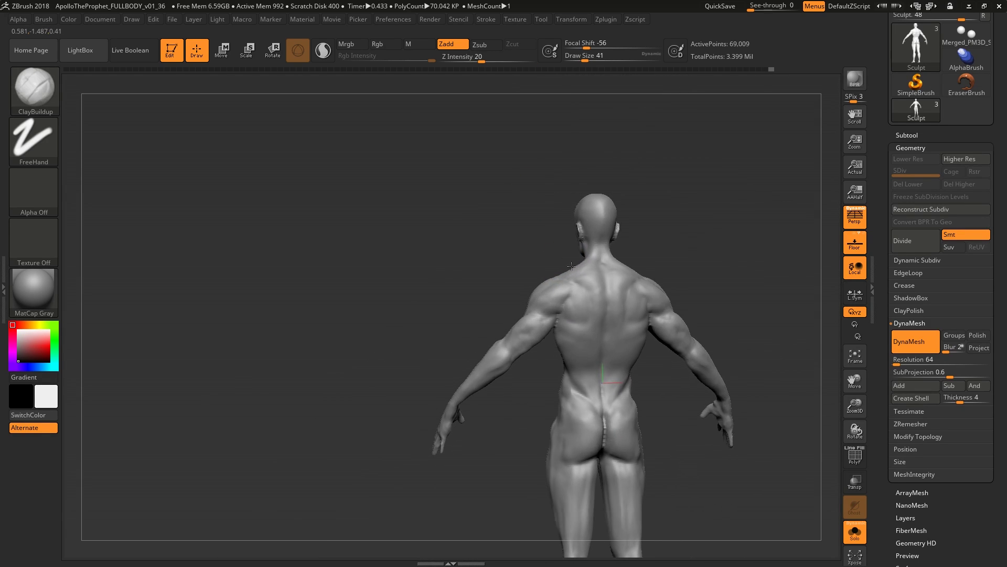
key(f)
mouse_move(573, 259)
ctrl+right_down()
mouse_move(600, 315)
mouse_move(572, 298)
mouse_move(581, 315)
mouse_move(604, 306)
mouse_move(574, 325)
mouse_move(581, 275)
mouse_move(596, 283)
mouse_move(590, 234)
mouse_move(577, 292)
ctrl+right_up()
key(s)
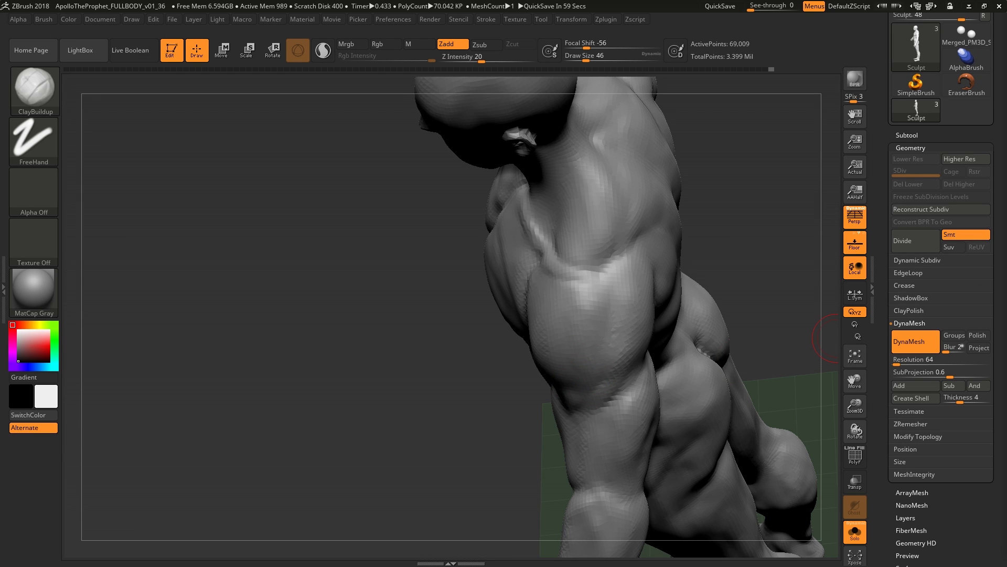
Build up the top of the deltoid where it meets the collarbone with ClayBuildup at draw size 27, and smooth it
mouse_move(835, 338)
right_down()
mouse_move(603, 309)
mouse_move(589, 274)
mouse_move(619, 273)
mouse_move(632, 247)
right_up()
right_drag(598, 284, 612, 295)
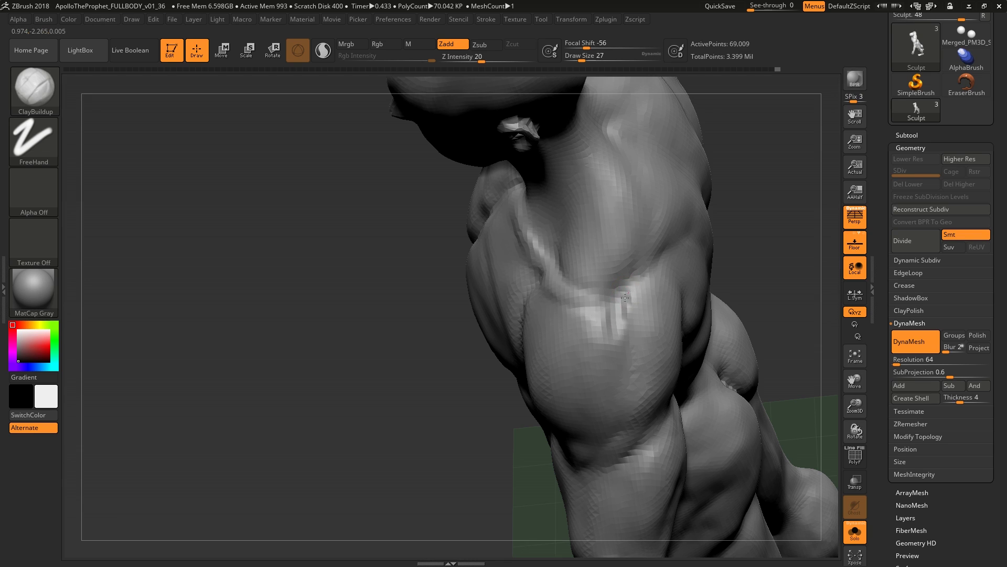
mouse_move(587, 300)
right_down()
mouse_move(614, 323)
mouse_move(624, 285)
right_up()
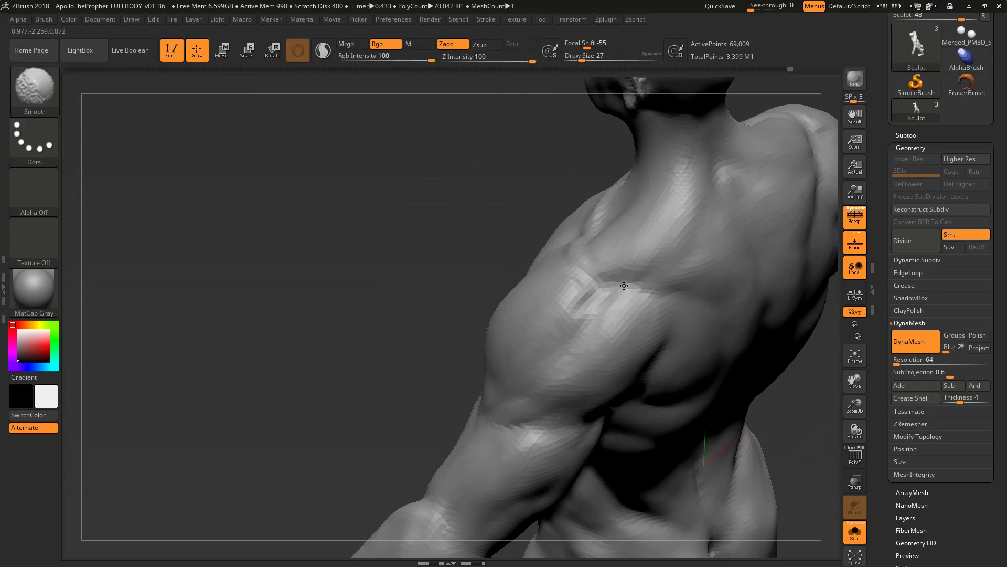
mouse_move(565, 309)
shift+right_down()
mouse_move(622, 292)
mouse_move(611, 332)
mouse_move(614, 278)
shift+right_up()
right_drag(657, 246, 540, 260)
right_drag(577, 300, 545, 291)
key(shift)
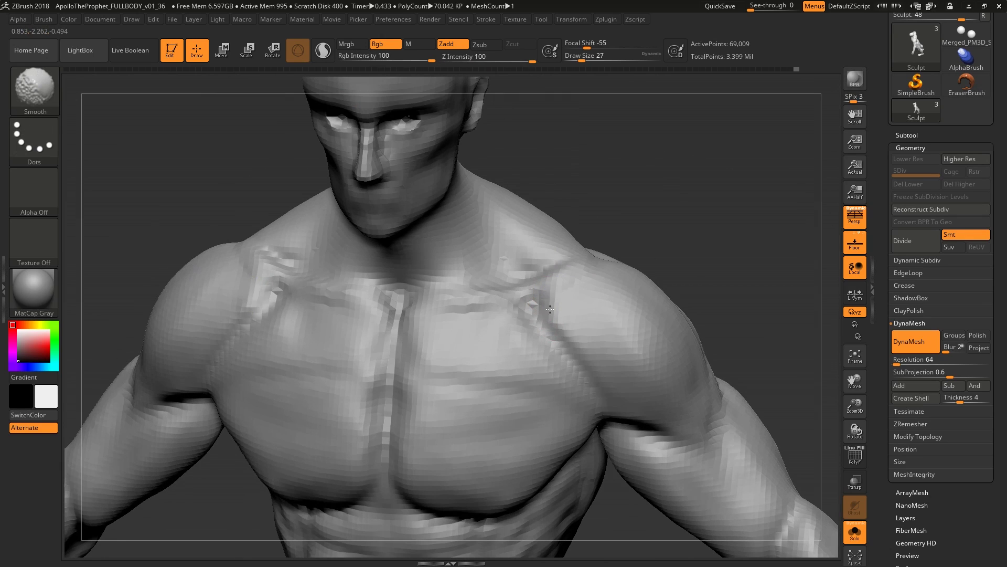
Shape the front deltoid and its border with the chest with ClayBuildup at draw size 46
key(s)
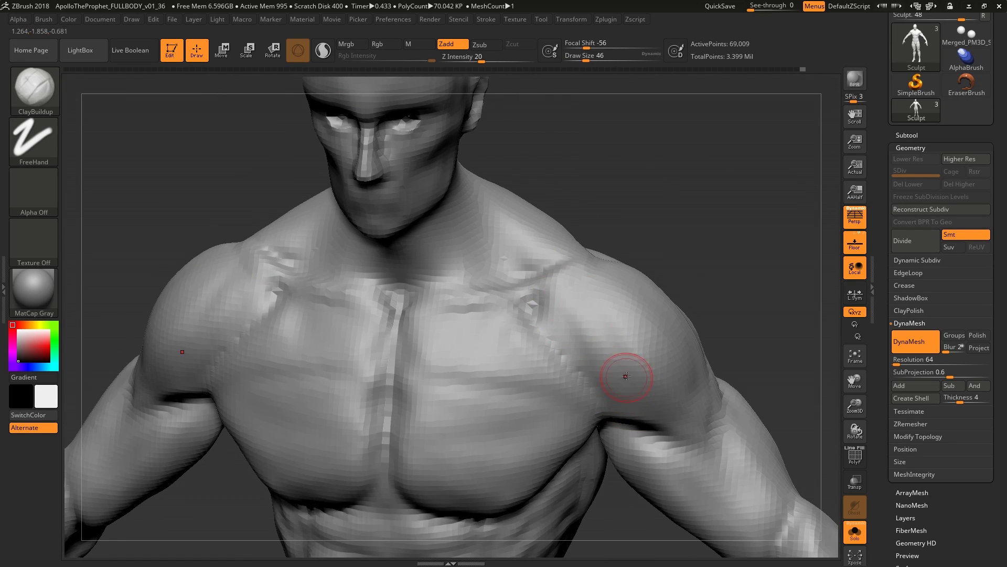
right_drag(626, 376, 569, 288)
right_drag(647, 410, 558, 285)
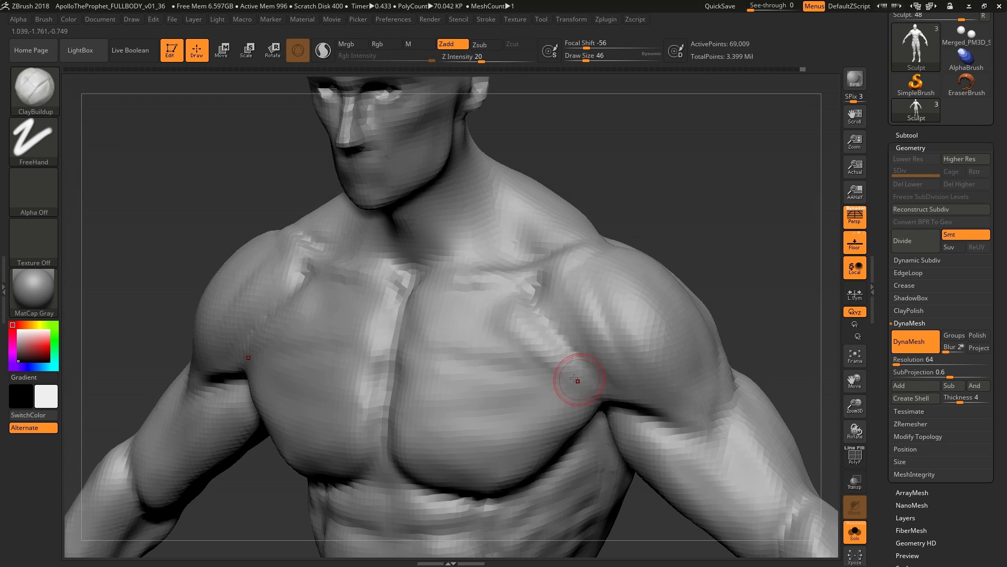
Sculpt the chest muscle fibers toward the sternum with ClayBuildup at draw sizes 51 and 39, and smooth them at 59
mouse_move(488, 360)
right_down()
mouse_move(513, 387)
mouse_move(521, 435)
mouse_move(473, 300)
mouse_move(486, 320)
mouse_move(530, 341)
mouse_move(589, 395)
mouse_move(518, 367)
mouse_move(556, 399)
mouse_move(582, 400)
right_up()
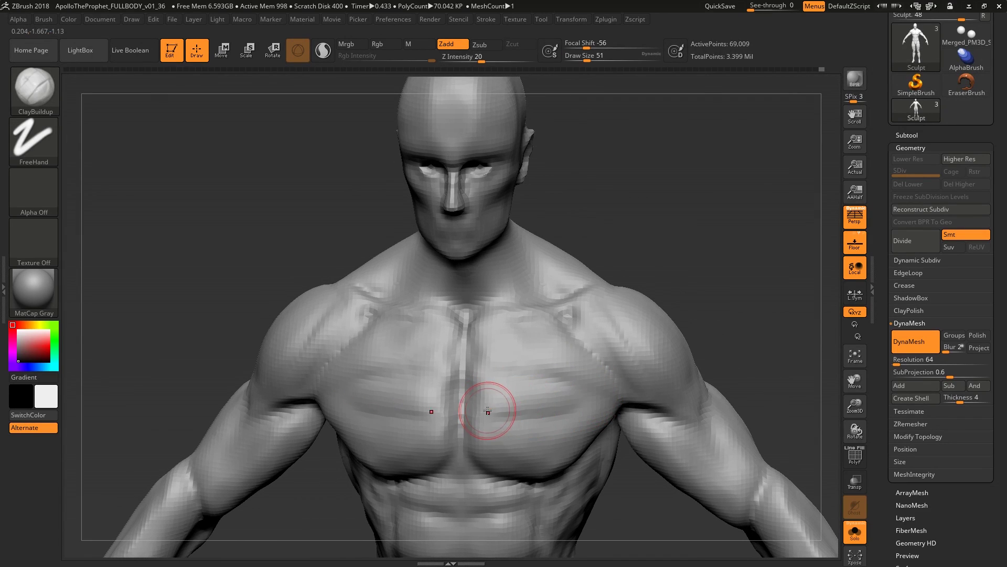
key(shift)
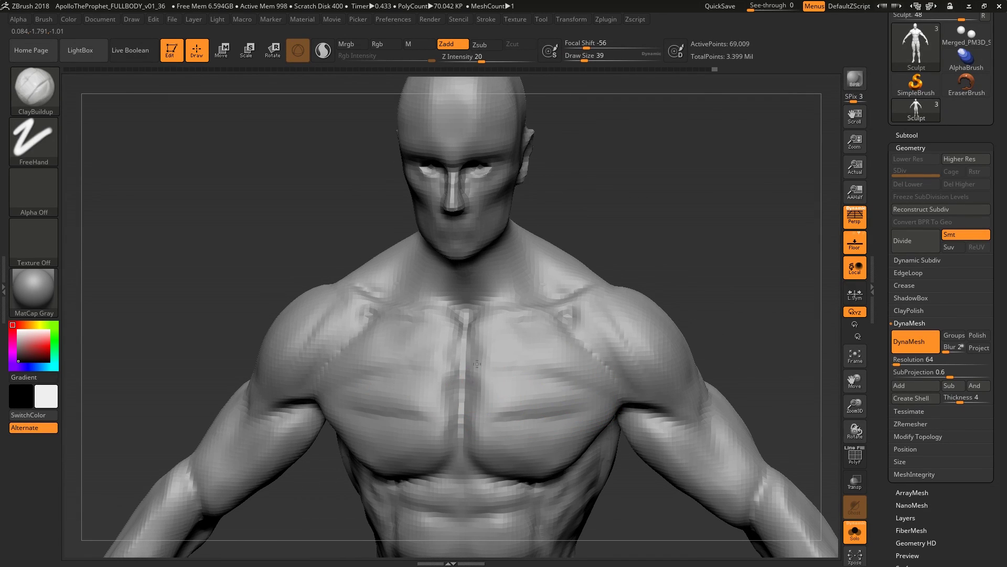
key(shift)
mouse_move(509, 432)
right_down()
mouse_move(479, 413)
mouse_move(584, 393)
mouse_move(507, 383)
mouse_move(520, 415)
mouse_move(483, 405)
mouse_move(510, 385)
right_up()
key(shift)
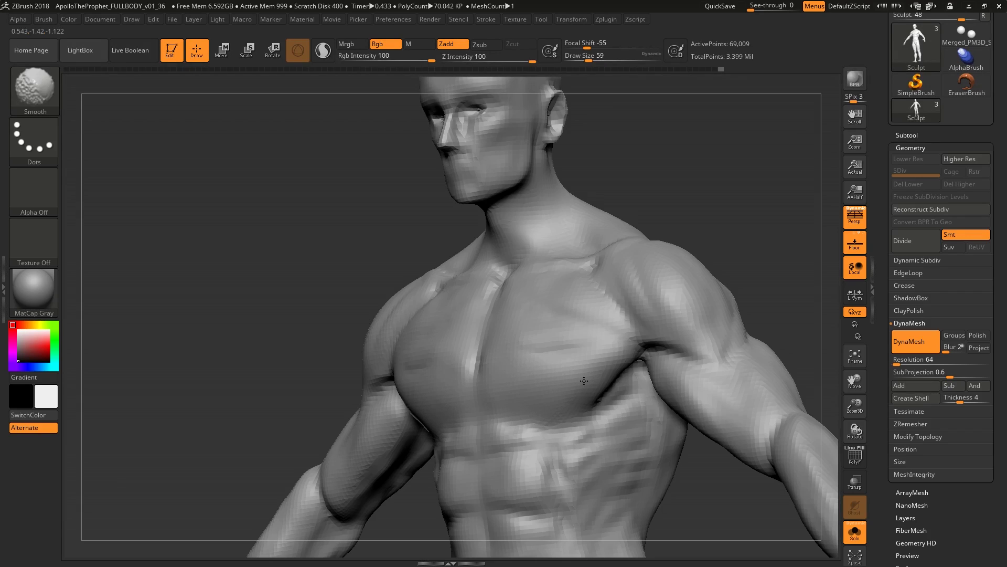
mouse_move(584, 380)
right_down()
mouse_move(551, 371)
mouse_move(533, 337)
mouse_move(592, 397)
mouse_move(572, 362)
right_up()
Adjust the lower chest contour with Move Topological at draw size 108, and refine the chest with ClayBuildup at 54
key(b)
key(m)
key(t)
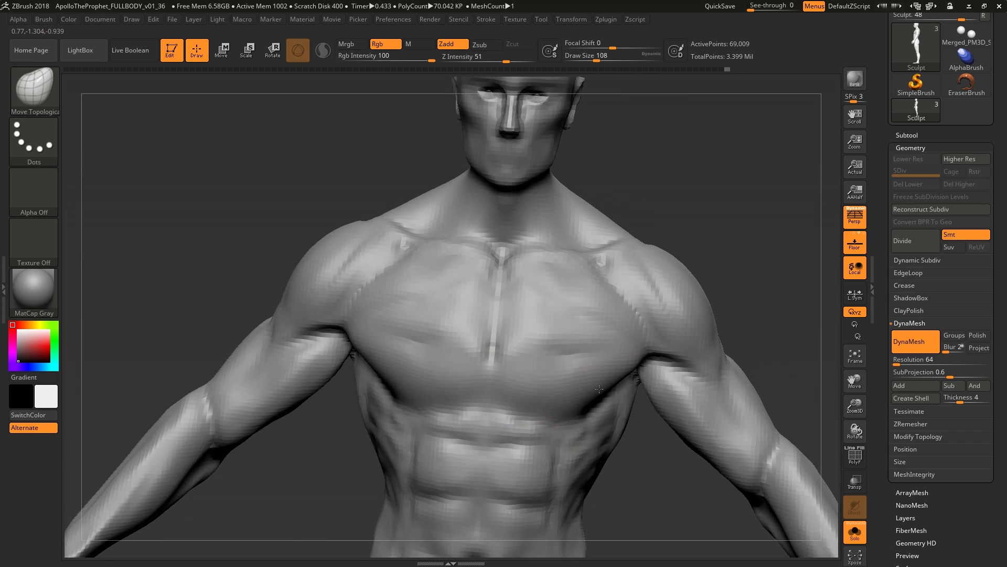
key(b)
key(c)
key(b)
mouse_move(562, 321)
right_down()
mouse_move(520, 348)
mouse_move(517, 369)
right_up()
key(shift)
key(f)
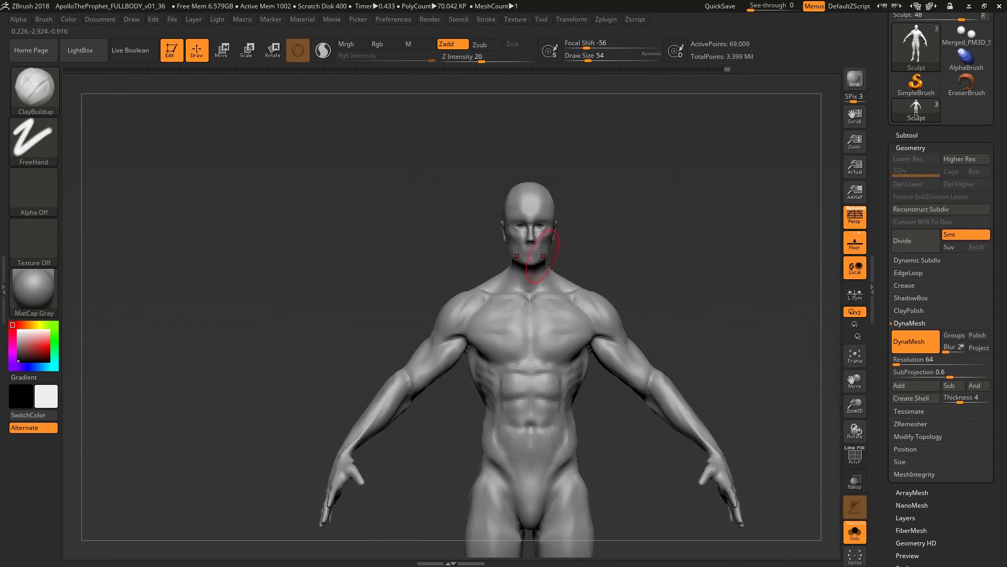
Adjust the neck's shape below the jaw with Move Topological
mouse_move(527, 286)
right_down()
mouse_move(508, 353)
mouse_move(483, 286)
mouse_move(508, 221)
mouse_move(522, 247)
mouse_move(532, 245)
mouse_move(530, 279)
mouse_move(524, 232)
mouse_move(533, 239)
mouse_move(547, 181)
mouse_move(553, 196)
right_up()
key(b)
key(m)
key(t)
Build up the side neck muscle below the ear with ClayBuildup at draw sizes 29 and 51, and smooth the throat at 56
key(b)
key(c)
key(b)
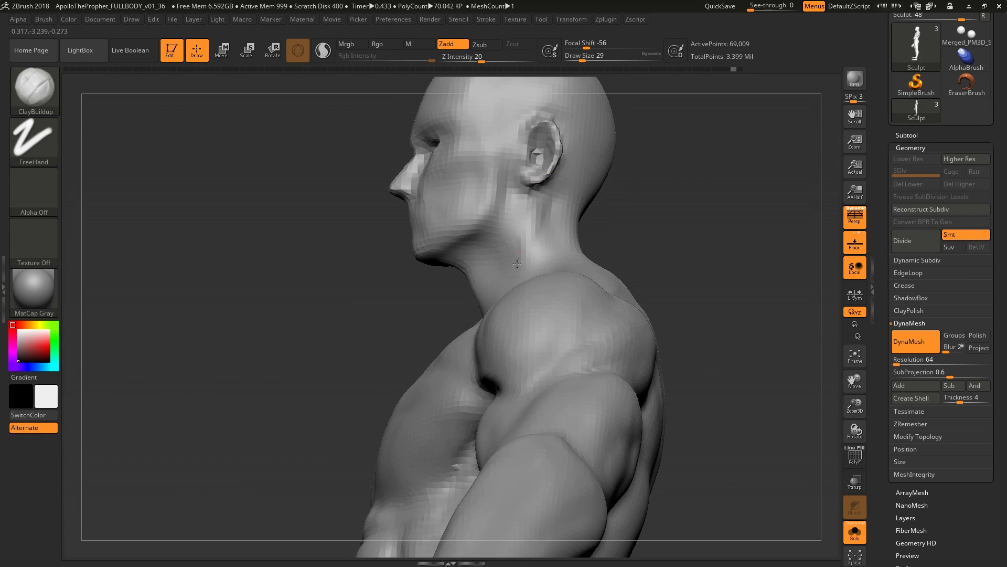
right_drag(517, 263, 528, 225)
right_drag(508, 279, 524, 209)
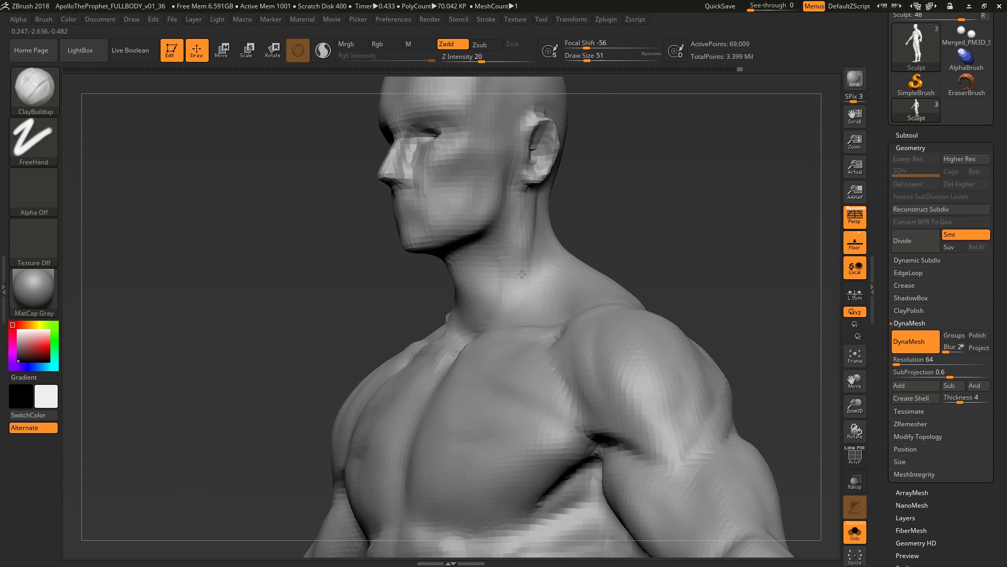
mouse_move(521, 273)
right_down()
mouse_move(495, 272)
mouse_move(476, 288)
mouse_move(491, 299)
right_up()
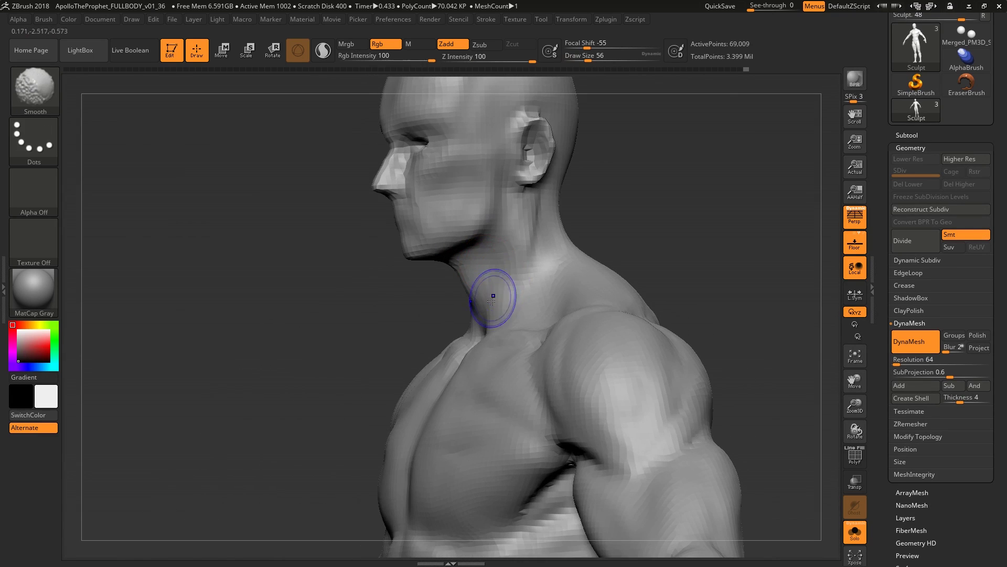
mouse_move(529, 229)
right_down()
mouse_move(546, 246)
mouse_move(580, 252)
mouse_move(562, 294)
mouse_move(557, 270)
right_up()
Try to adjust the side of the neck with Move Topological at draw size 101, and undo the last change
key(b)
key(m)
key(t)
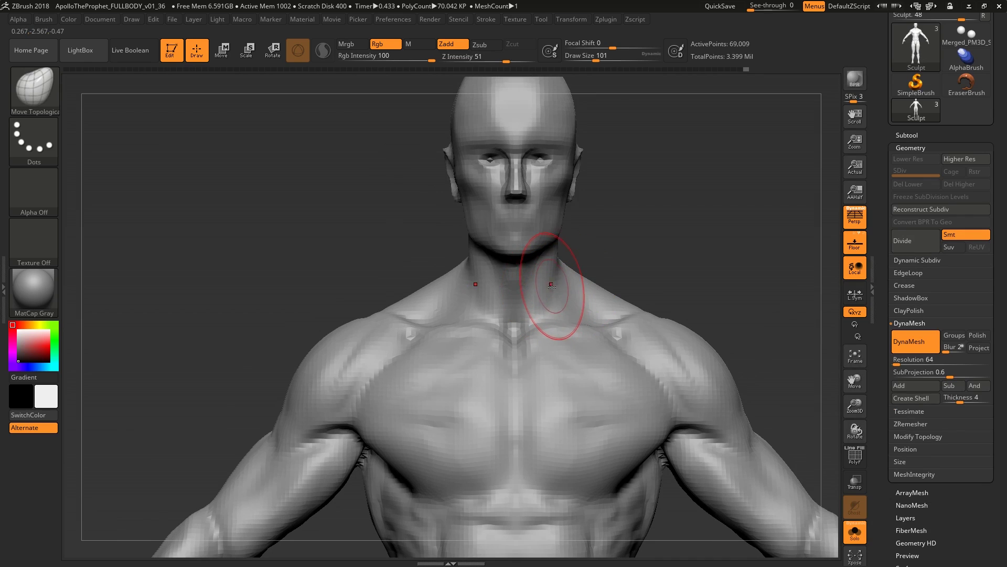
key(ctrl+z)
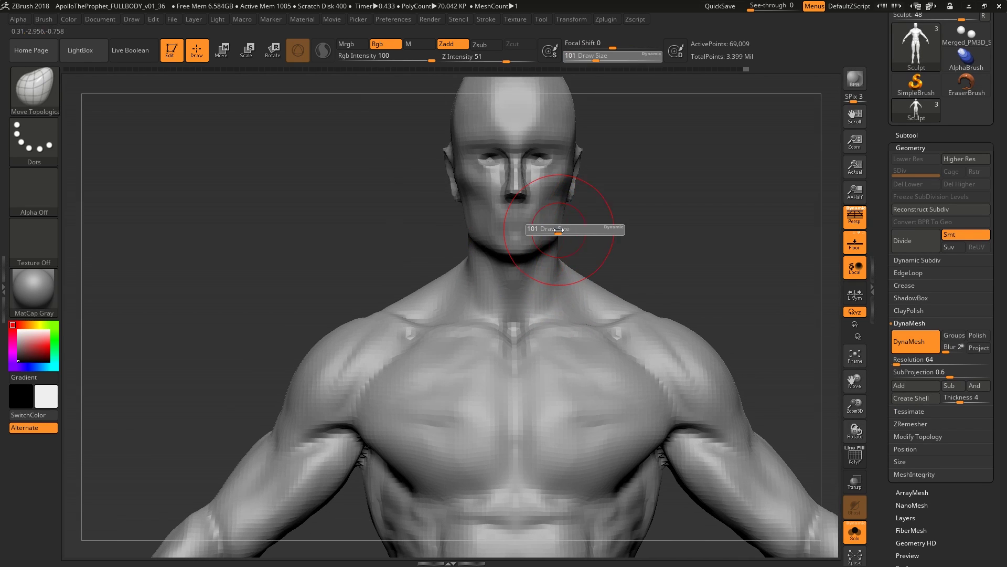
Reshape the jaw profile and the back of the skull in side view with Move Topological at draw sizes 145 and 163
key(bracketright)
right_drag(564, 229, 576, 279)
key(bracketright)
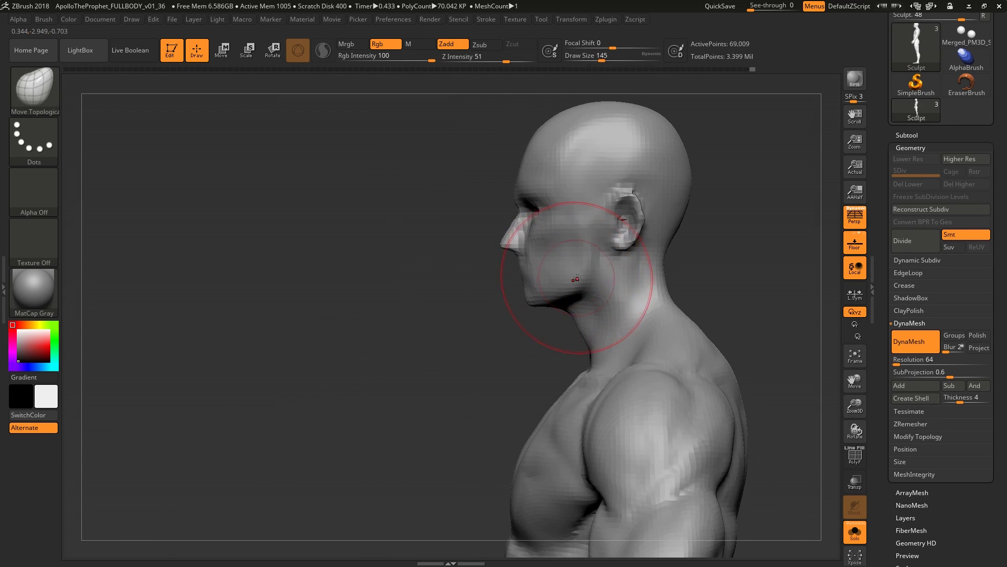
drag(524, 271, 520, 289)
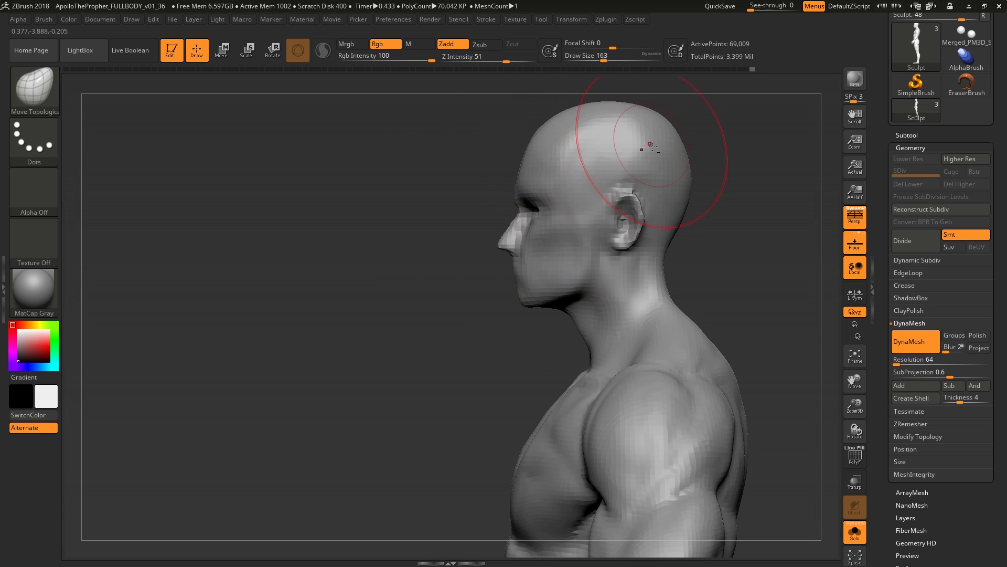
right_drag(650, 146, 672, 175)
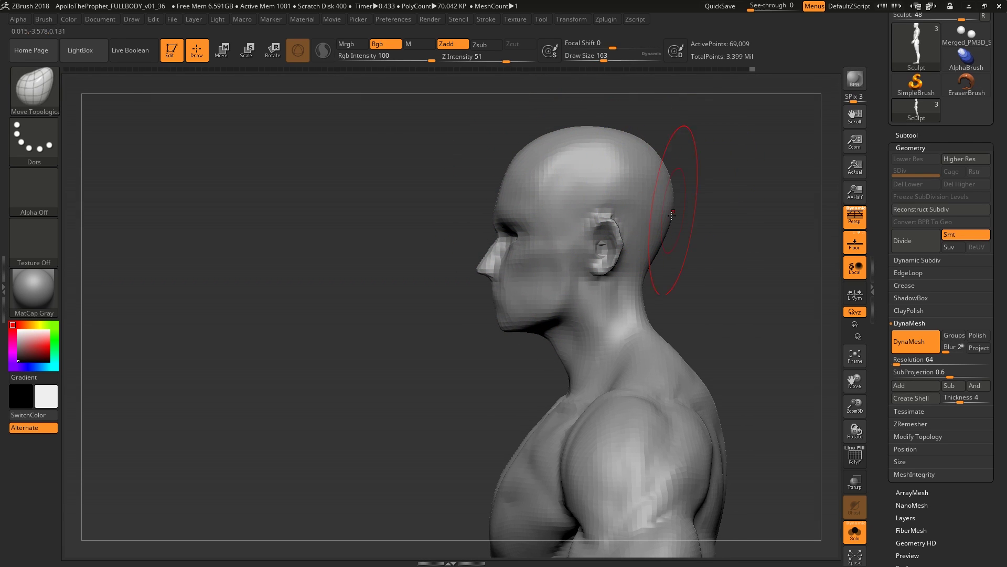
key(bracketright)
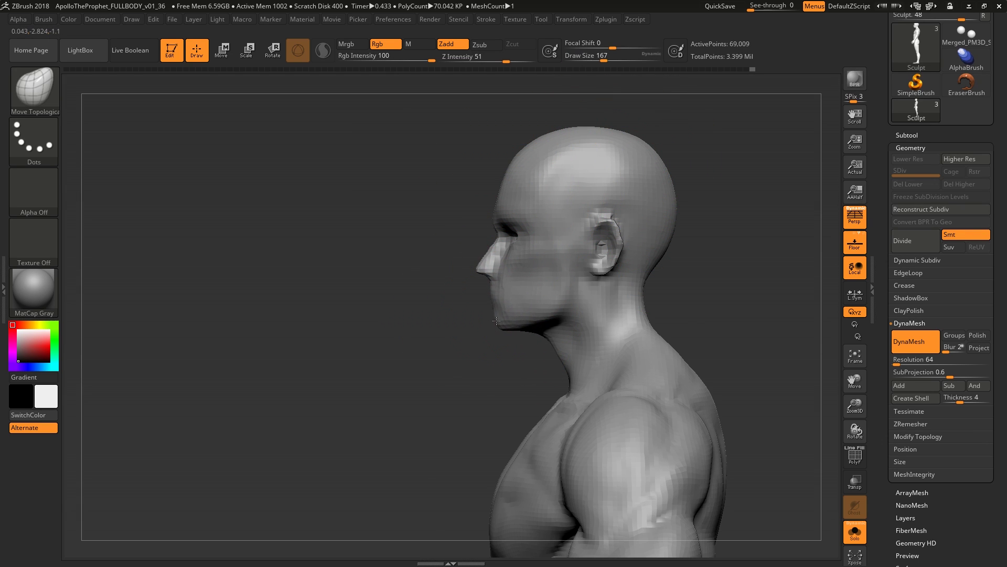
Adjust the face and forehead profile with Move Topological at draw size 104
key(bracketleft)
mouse_move(495, 321)
right_down()
mouse_move(540, 294)
mouse_move(519, 247)
right_up()
key(bracketleft)
key(bracketleft)
key(bracketright)
key(bracketright)
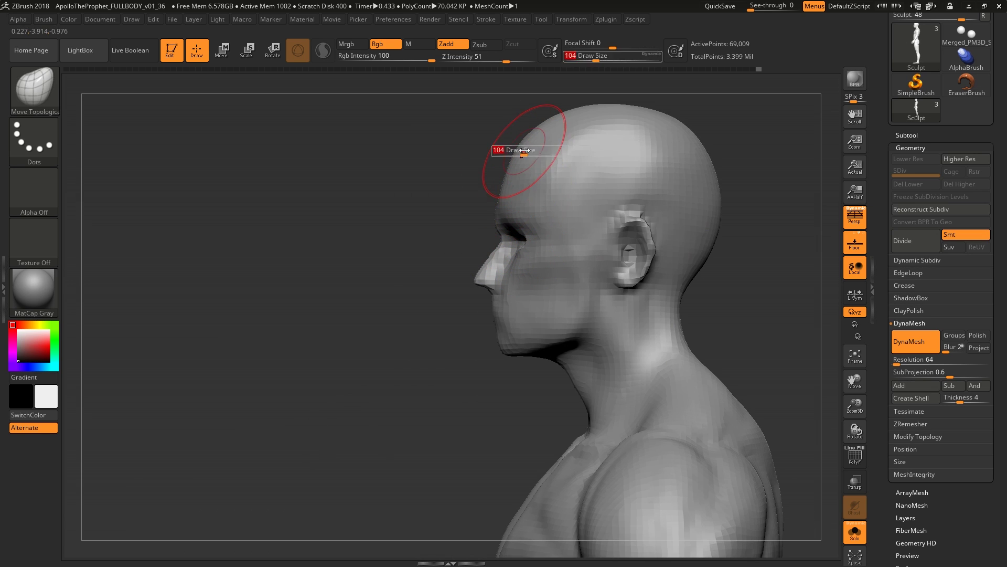
key(bracketright)
Adjust the overall head shape in side view with Move Topological at draw size 239
mouse_move(552, 168)
right_down()
mouse_move(570, 136)
mouse_move(568, 264)
mouse_move(551, 309)
mouse_move(573, 266)
mouse_move(643, 288)
mouse_move(572, 246)
right_up()
key(bracketleft)
key(bracketleft)
key(s)
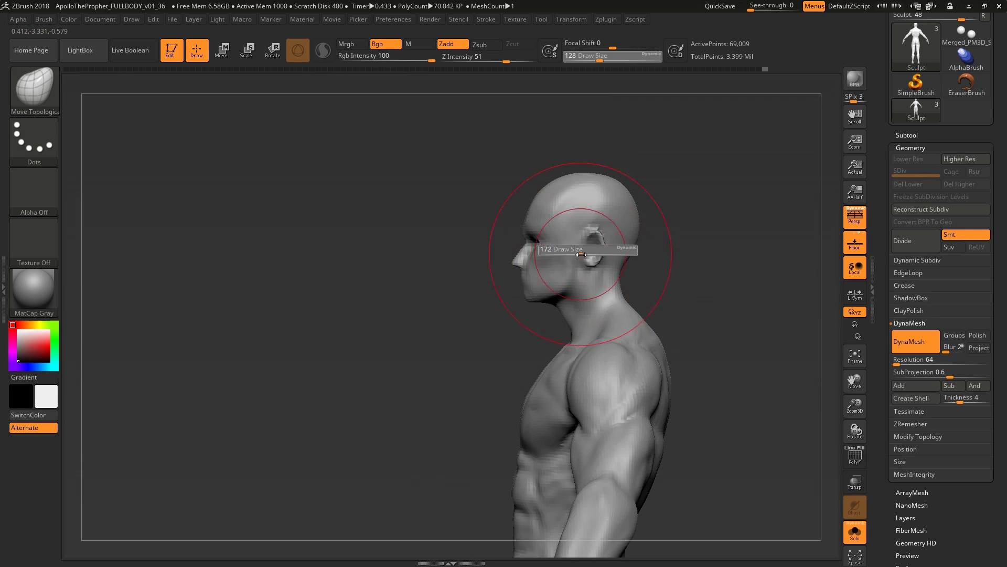
drag(556, 251, 577, 233)
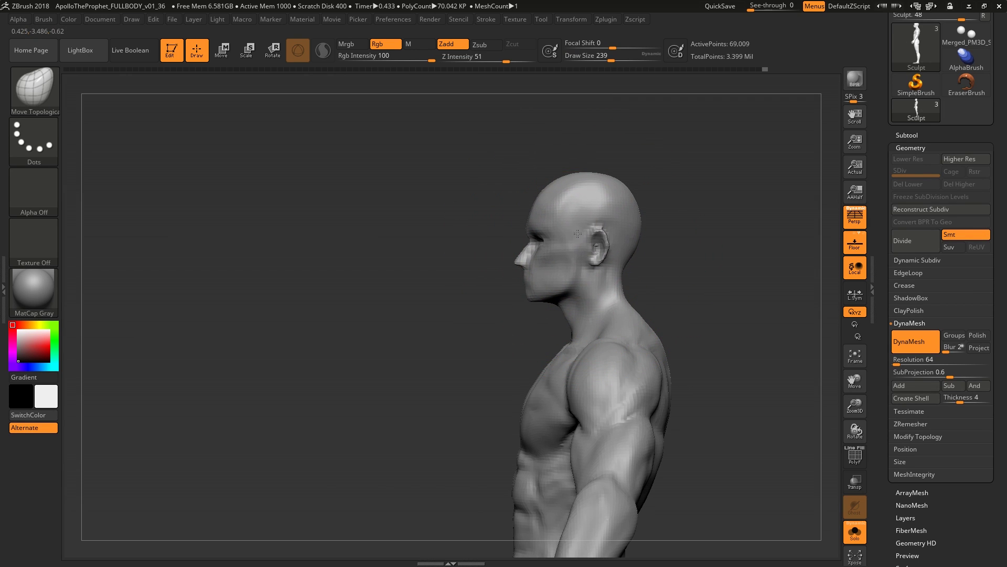
mouse_move(581, 280)
right_down()
mouse_move(582, 309)
mouse_move(619, 320)
mouse_move(591, 357)
mouse_move(580, 254)
right_up()
Build up the side of the shoulder muscle with ClayBuildup at draw sizes 33 and 56
key(b)
key(c)
key(b)
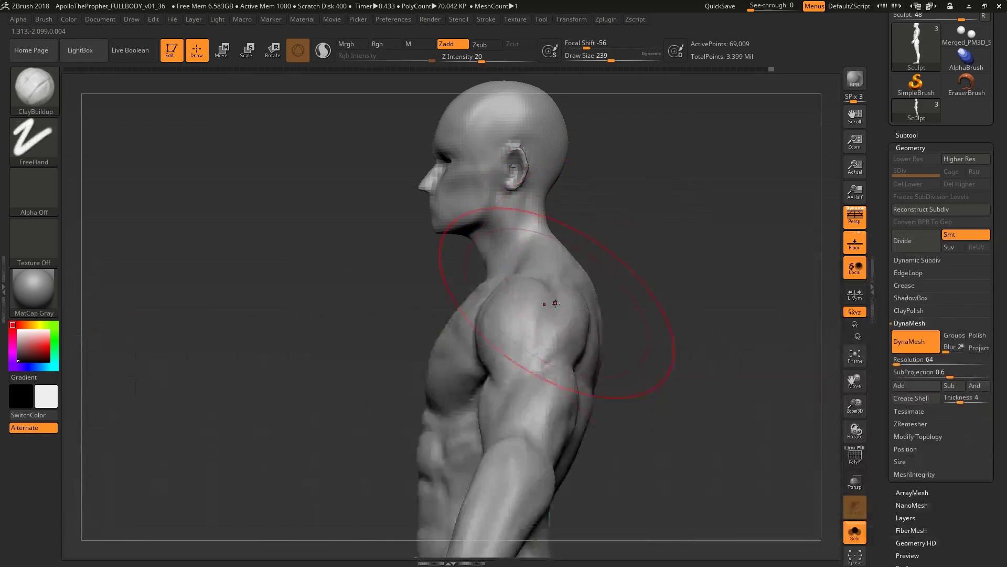
mouse_move(549, 292)
right_down()
mouse_move(522, 286)
mouse_move(535, 338)
mouse_move(511, 329)
mouse_move(530, 352)
mouse_move(553, 348)
mouse_move(572, 241)
mouse_move(572, 346)
right_up()
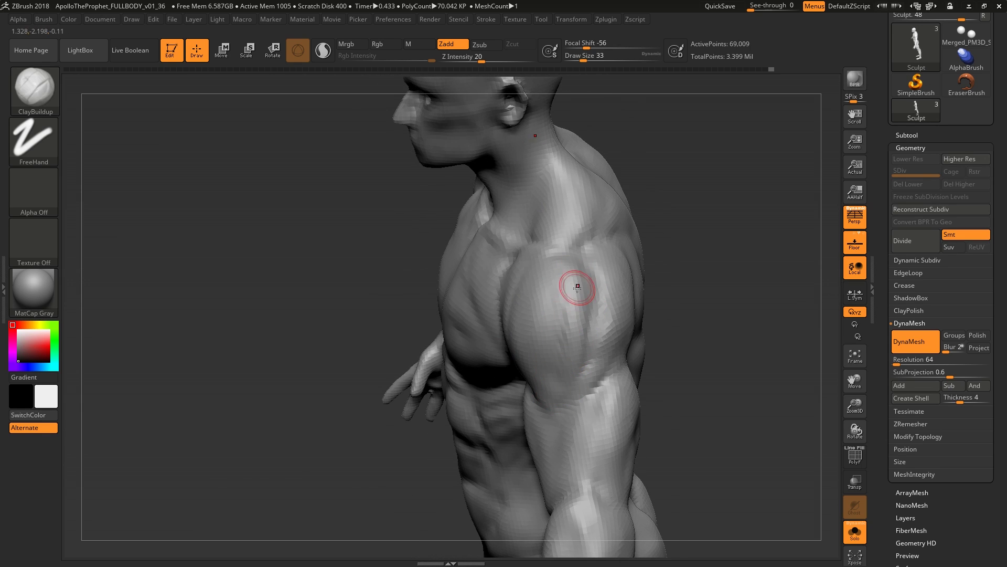
mouse_move(556, 389)
right_down()
mouse_move(568, 308)
mouse_move(540, 255)
mouse_move(577, 319)
mouse_move(572, 341)
mouse_move(588, 336)
mouse_move(603, 255)
right_up()
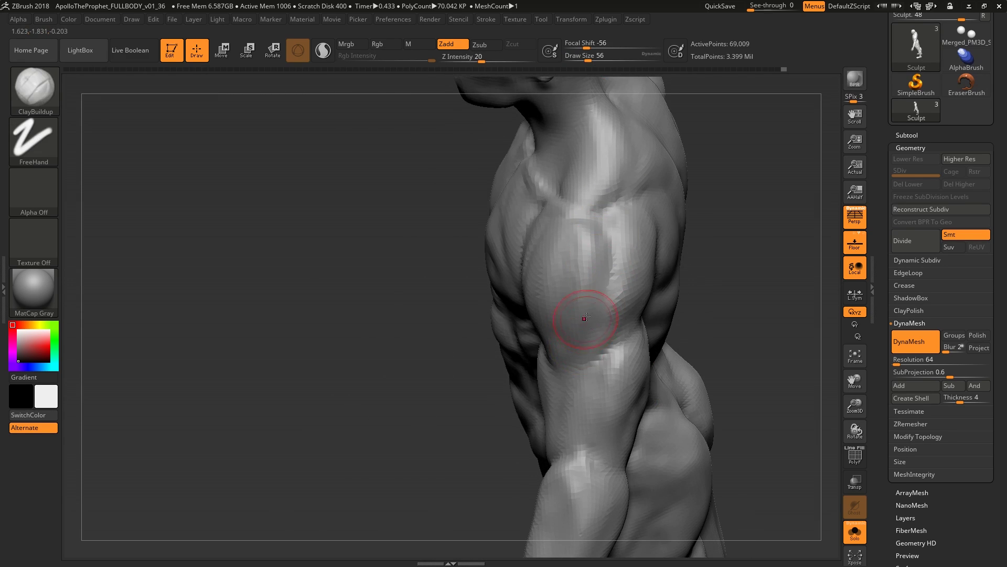
Refine the upper chest below the collarbone with ClayBuildup at draw size 39, and smooth its edge toward the shoulder
key(f)
mouse_move(519, 206)
right_down()
mouse_move(656, 231)
mouse_move(567, 251)
mouse_move(597, 261)
mouse_move(629, 315)
mouse_move(592, 313)
mouse_move(464, 218)
mouse_move(485, 222)
mouse_move(474, 234)
mouse_move(501, 225)
right_up()
key(bracketleft)
key(bracketleft)
key(bracketright)
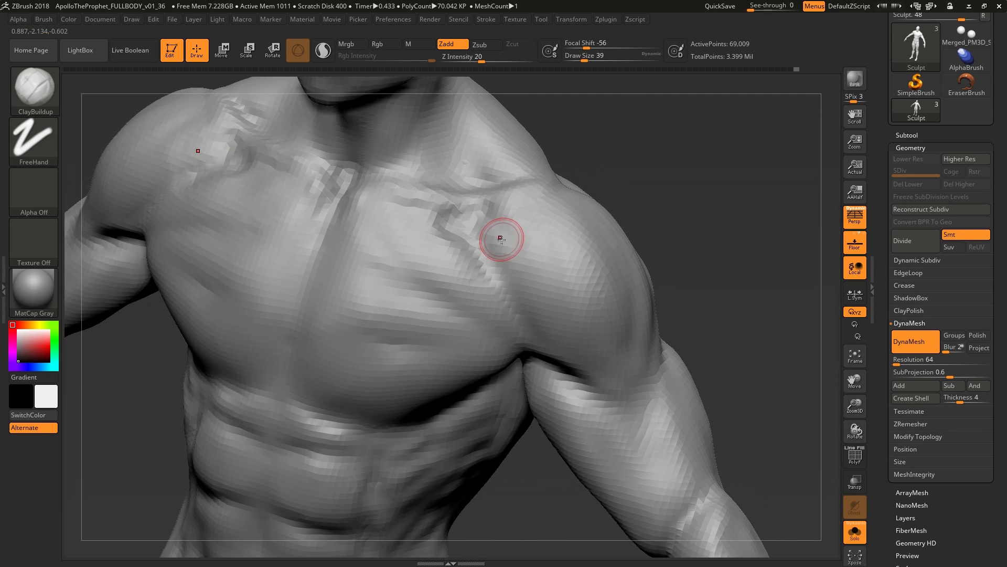
shift+right_drag(483, 243, 483, 270)
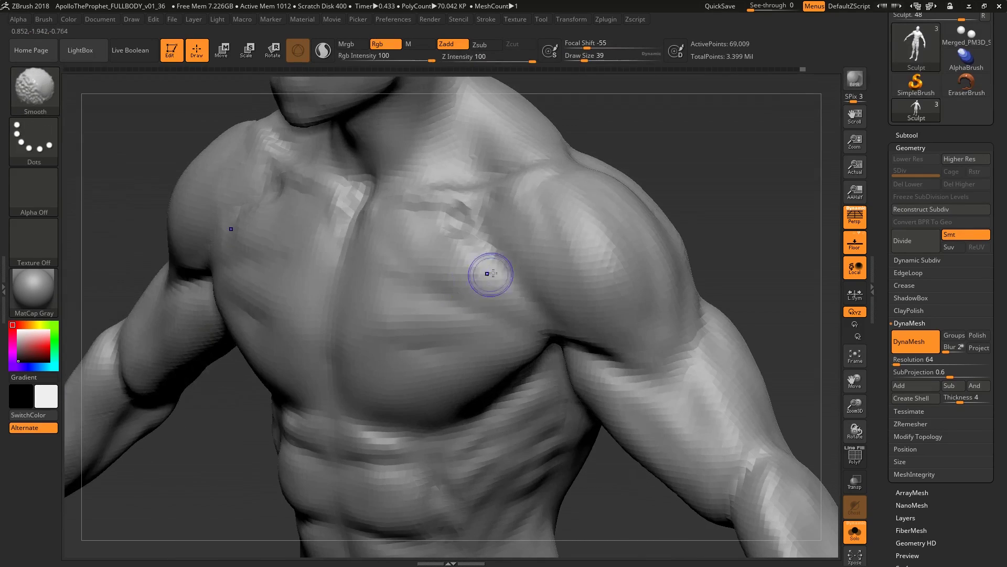
mouse_move(437, 219)
right_down()
mouse_move(533, 281)
mouse_move(540, 245)
mouse_move(514, 261)
right_up()
mouse_move(610, 296)
right_down()
mouse_move(675, 282)
mouse_move(609, 254)
mouse_move(546, 266)
right_up()
Adjust the outer shoulder contour from front and back with Move Topological at draw sizes 128 and 116
key(b)
key(m)
key(t)
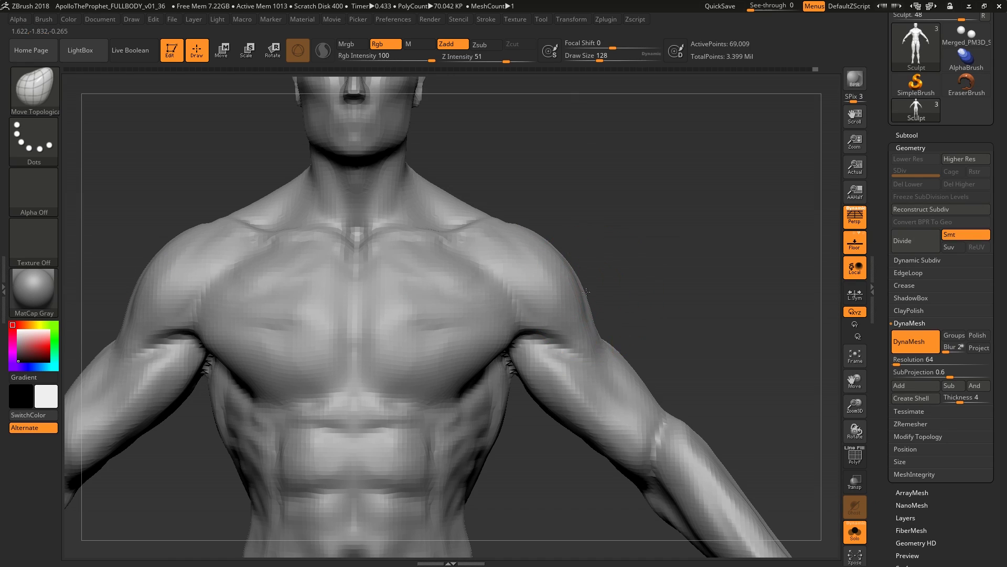
mouse_move(607, 342)
right_down()
mouse_move(598, 346)
mouse_move(603, 324)
right_up()
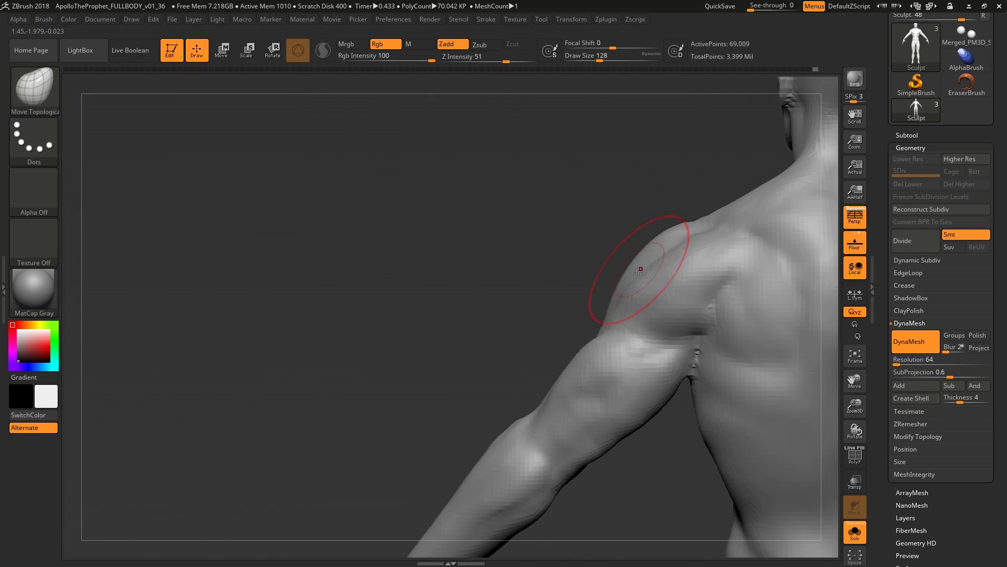
mouse_move(639, 269)
right_down()
mouse_move(565, 314)
mouse_move(555, 292)
right_up()
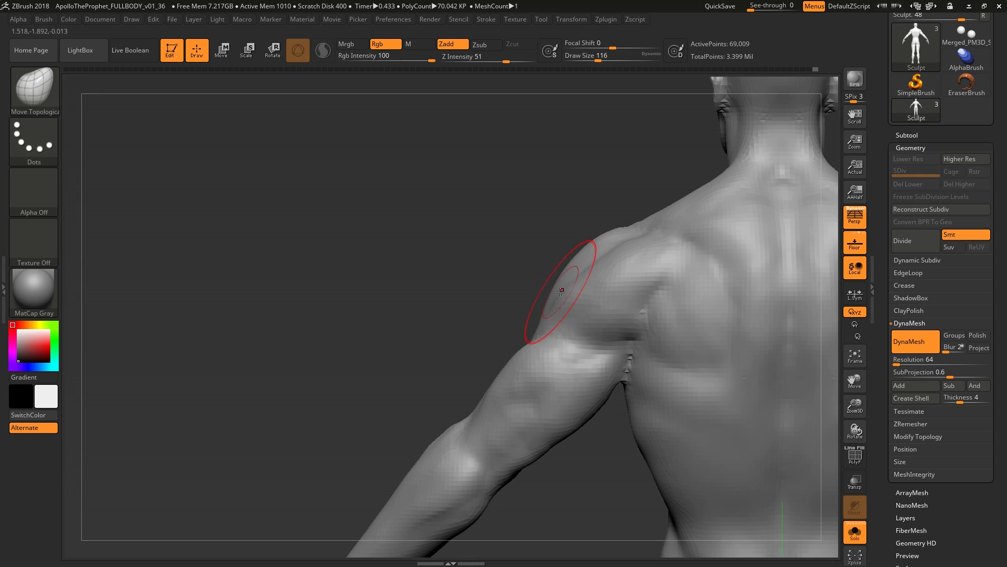
right_drag(567, 281, 549, 273)
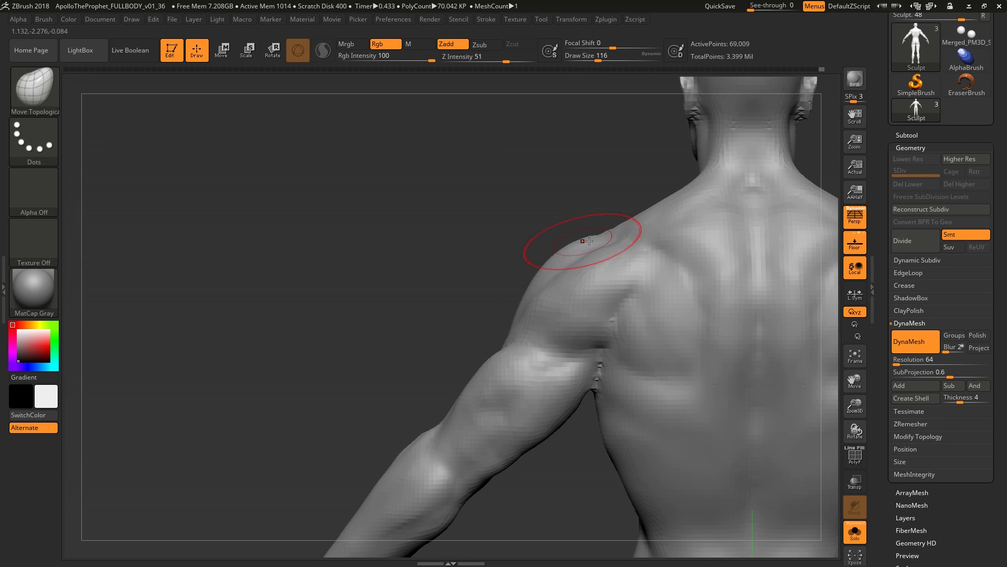
mouse_move(589, 241)
right_down()
mouse_move(589, 256)
mouse_move(533, 294)
mouse_move(528, 259)
mouse_move(545, 267)
mouse_move(530, 349)
mouse_move(580, 274)
mouse_move(573, 363)
mouse_move(551, 325)
right_up()
Refine the front of the upper arm with ClayBuildup at draw size 71, and smooth the biceps
key(s)
key(b)
key(c)
key(b)
mouse_move(602, 363)
right_down()
mouse_move(517, 292)
mouse_move(565, 339)
right_up()
key(s)
drag(565, 339, 556, 339)
right_drag(556, 340, 550, 313)
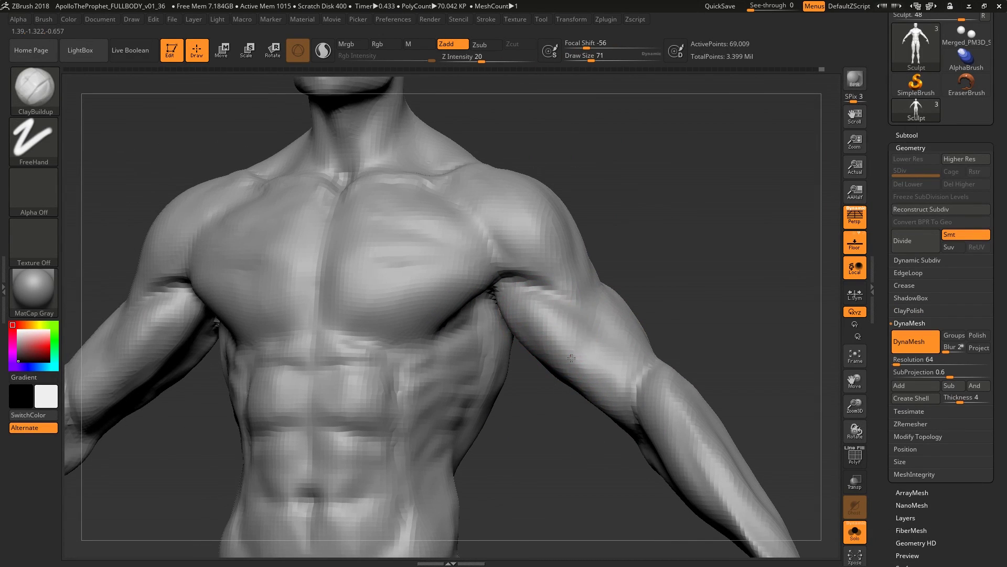
right_drag(571, 357, 584, 343)
shift+right_drag(608, 402, 570, 338)
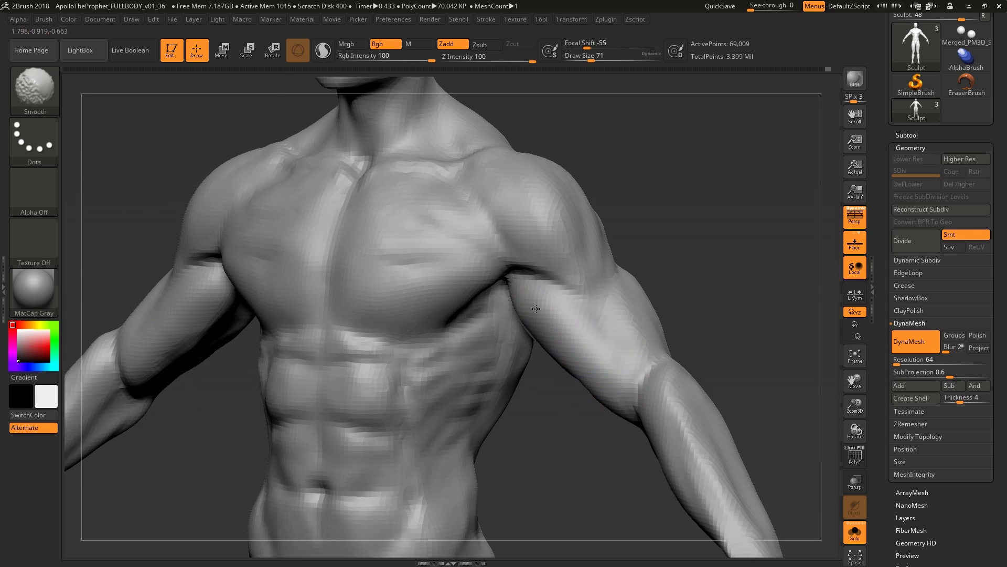
Refine the back of the arm around the elbow with ClayBuildup at draw size 37
right_drag(536, 309, 561, 315)
mouse_move(558, 367)
right_down()
mouse_move(567, 373)
mouse_move(603, 335)
mouse_move(646, 276)
mouse_move(622, 357)
mouse_move(675, 349)
mouse_move(661, 342)
mouse_move(667, 329)
right_up()
mouse_move(646, 362)
ctrl+right_down()
mouse_move(665, 358)
mouse_move(642, 406)
ctrl+right_up()
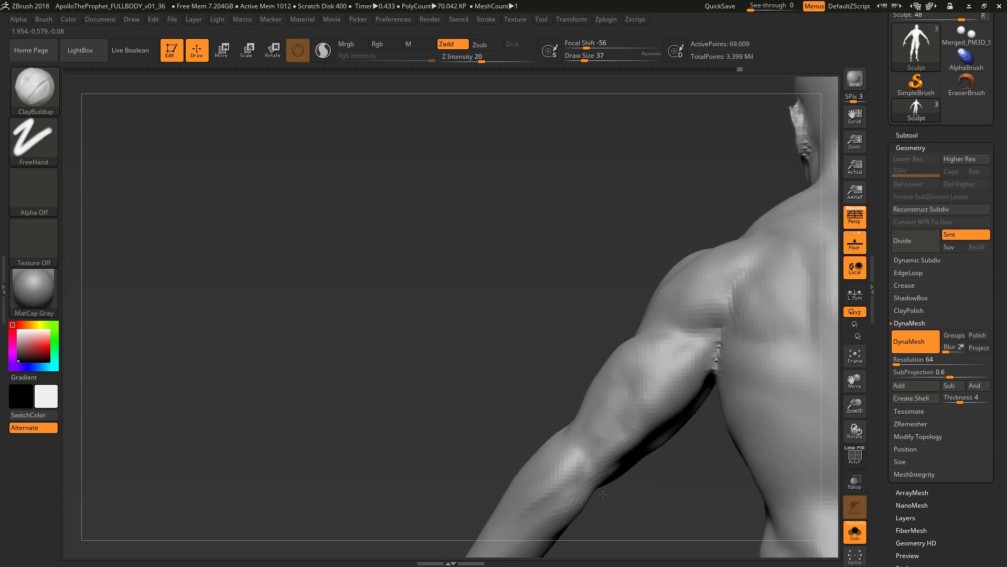
key(f)
right_drag(588, 422, 452, 332)
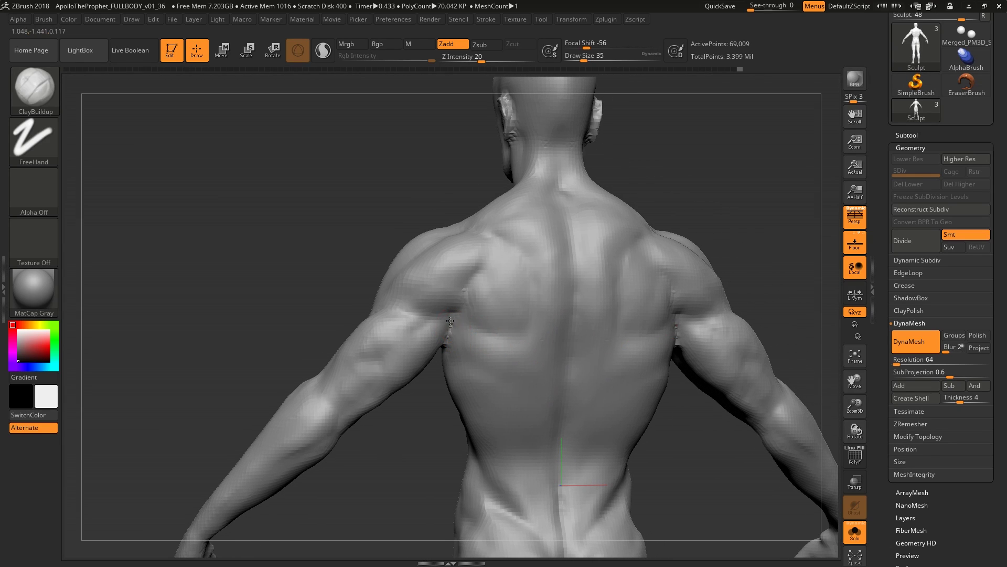
Sculpt the muscle edge across the middle back with ClayBuildup at draw size 29, and soften it with Smooth at 41
key(shift)
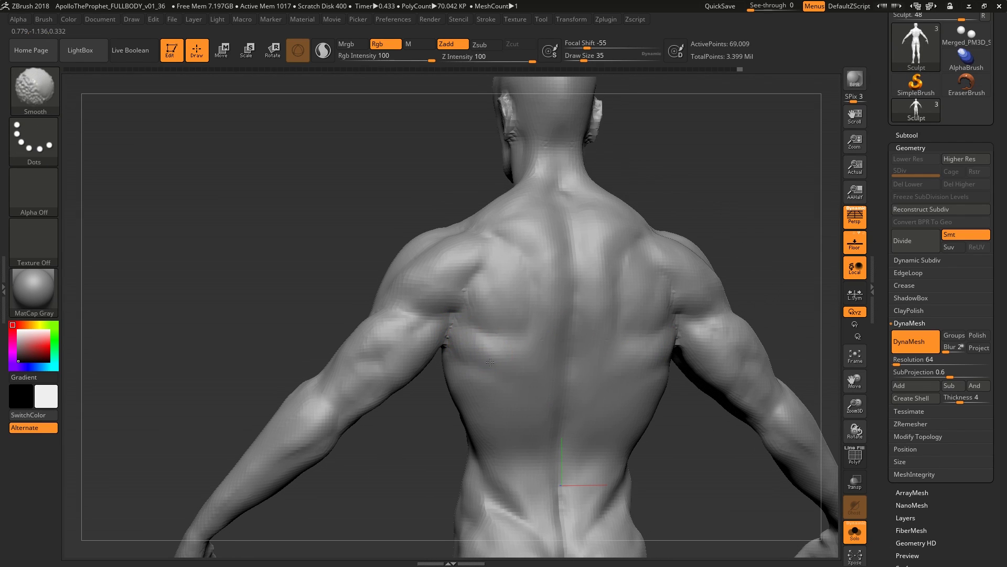
mouse_move(479, 350)
right_down()
mouse_move(489, 363)
mouse_move(515, 332)
mouse_move(527, 338)
mouse_move(521, 328)
mouse_move(546, 337)
mouse_move(497, 327)
mouse_move(503, 321)
right_up()
key(shift)
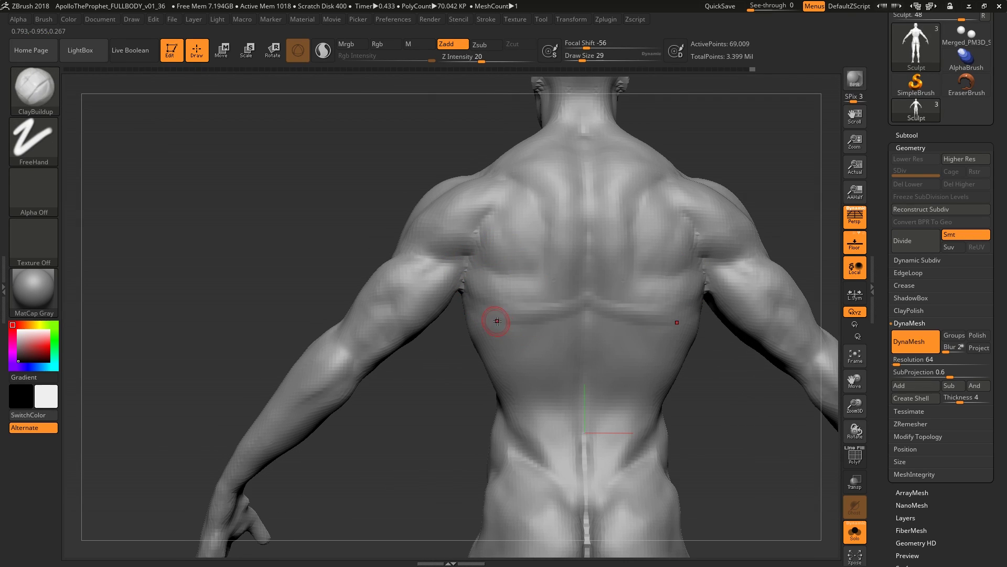
key(shift)
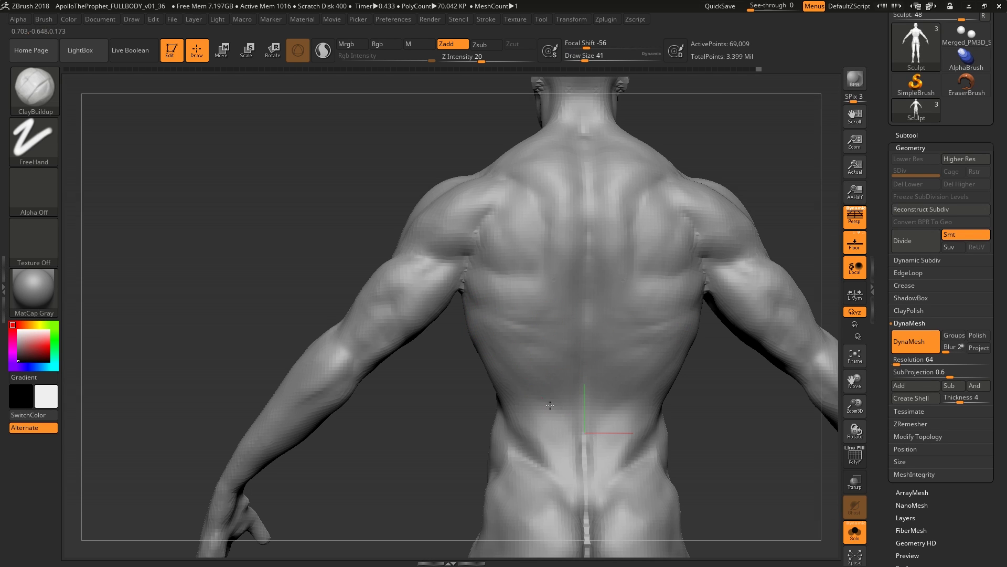
key(shift)
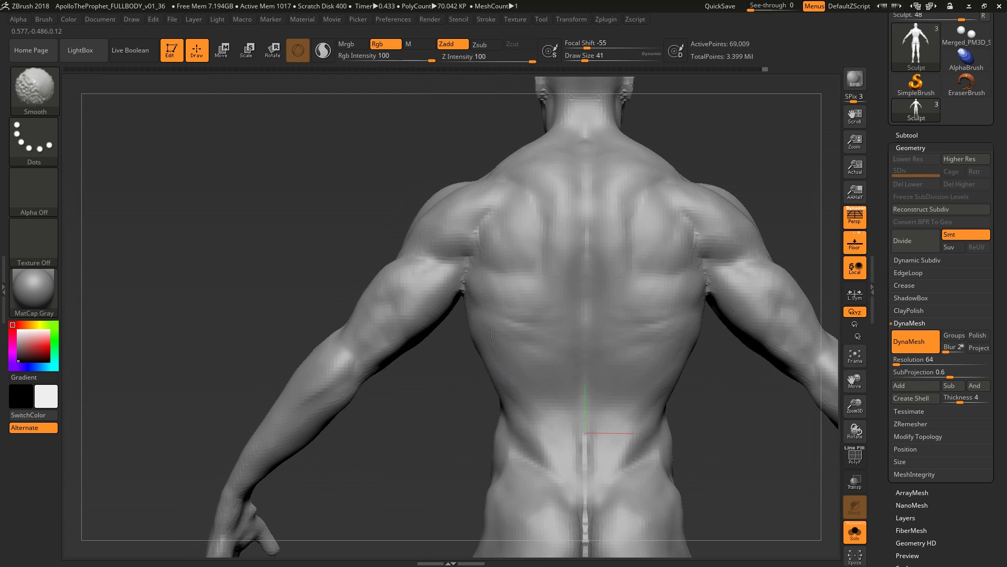
drag(531, 318, 551, 339)
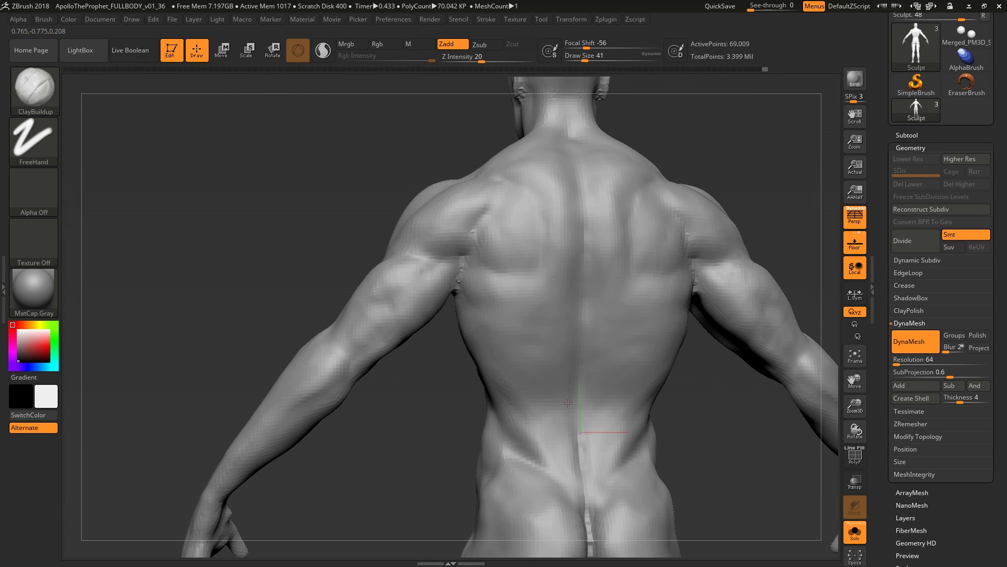
Refine the lower back above the hips with ClayBuildup and Smooth at draw size 41
mouse_move(547, 409)
right_down()
mouse_move(503, 353)
mouse_move(535, 436)
right_up()
key(shift)
right_drag(540, 394, 560, 388)
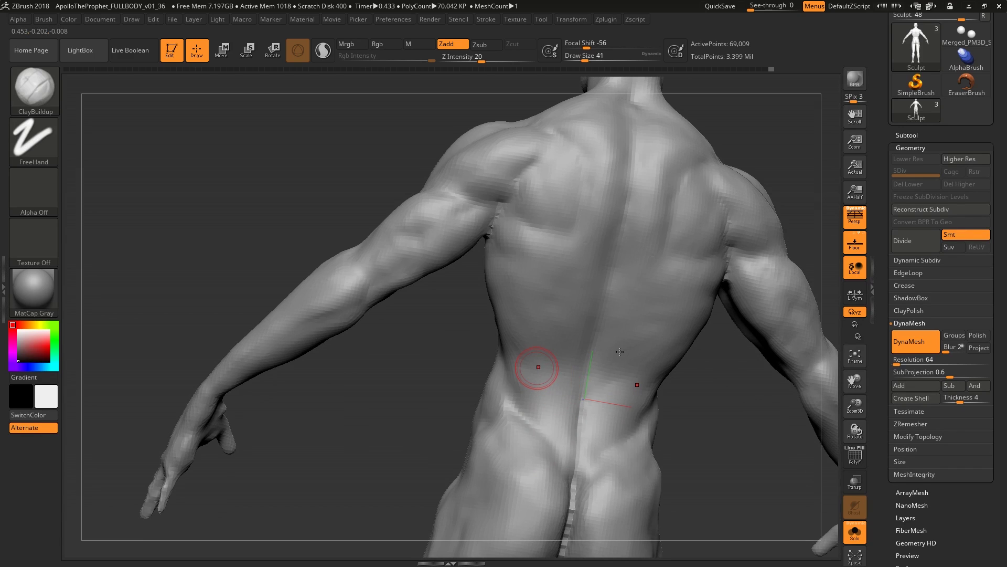
Adjust the back of the head and neck with Move Topological at draw size 112, and smooth the skull at 108
mouse_move(619, 351)
right_down()
mouse_move(603, 341)
mouse_move(592, 351)
mouse_move(577, 338)
mouse_move(563, 278)
mouse_move(583, 247)
mouse_move(563, 240)
mouse_move(571, 288)
mouse_move(596, 294)
mouse_move(557, 252)
mouse_move(576, 216)
mouse_move(588, 215)
mouse_move(609, 247)
mouse_move(603, 280)
mouse_move(561, 262)
mouse_move(585, 210)
mouse_move(574, 240)
mouse_move(614, 240)
mouse_move(580, 265)
mouse_move(558, 231)
mouse_move(570, 240)
mouse_move(551, 236)
mouse_move(596, 214)
right_up()
key(b)
key(m)
key(t)
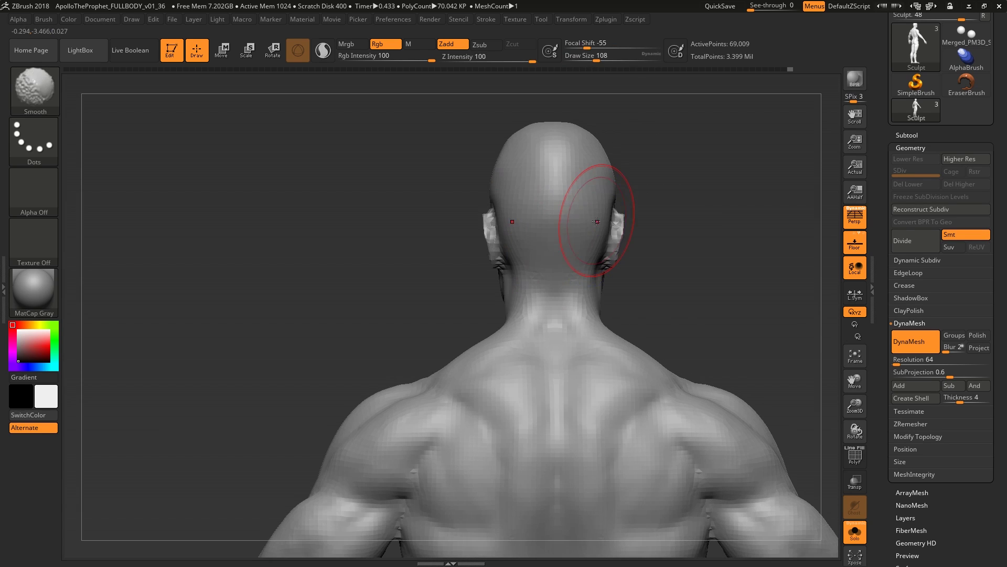
mouse_move(606, 166)
right_down()
mouse_move(621, 240)
mouse_move(607, 184)
mouse_move(596, 224)
mouse_move(618, 292)
right_up()
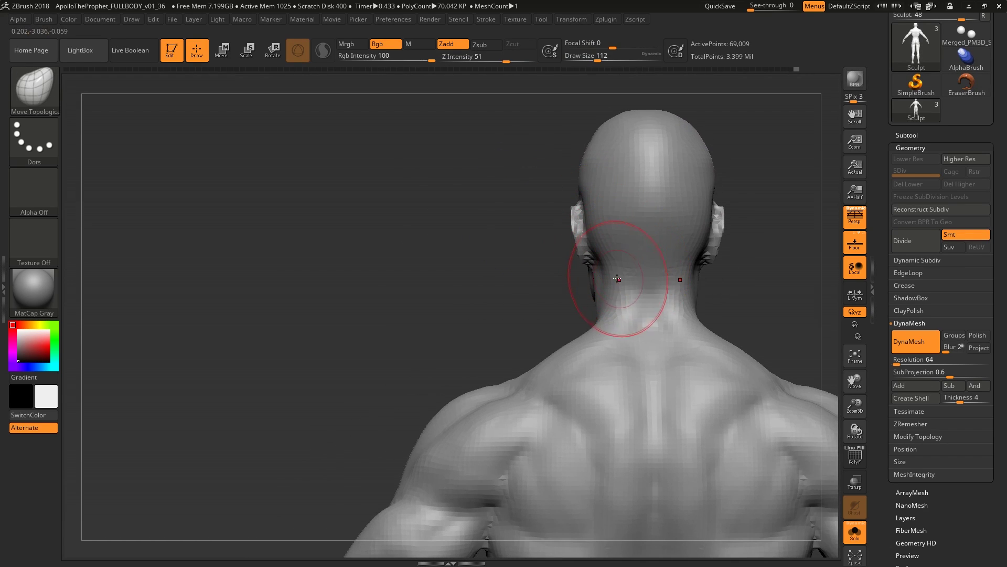
mouse_move(589, 259)
ctrl+right_down()
mouse_move(569, 418)
mouse_move(556, 354)
mouse_move(517, 270)
mouse_move(583, 364)
mouse_move(570, 362)
ctrl+right_up()
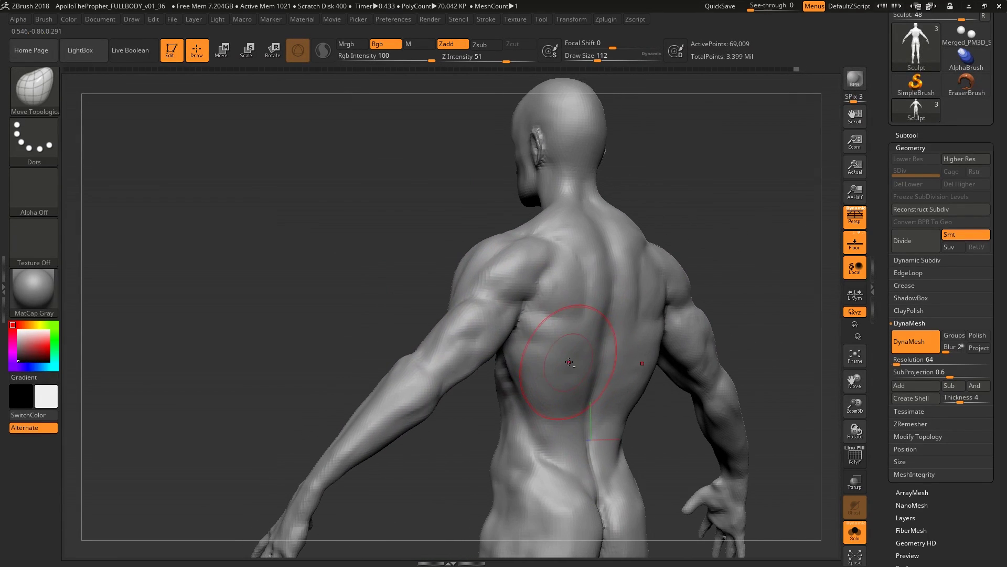
Compare the back anatomy of the Sculpt subtool with the Original subtool by switching between them
mouse_move(603, 314)
right_down()
mouse_move(540, 303)
mouse_move(545, 318)
right_up()
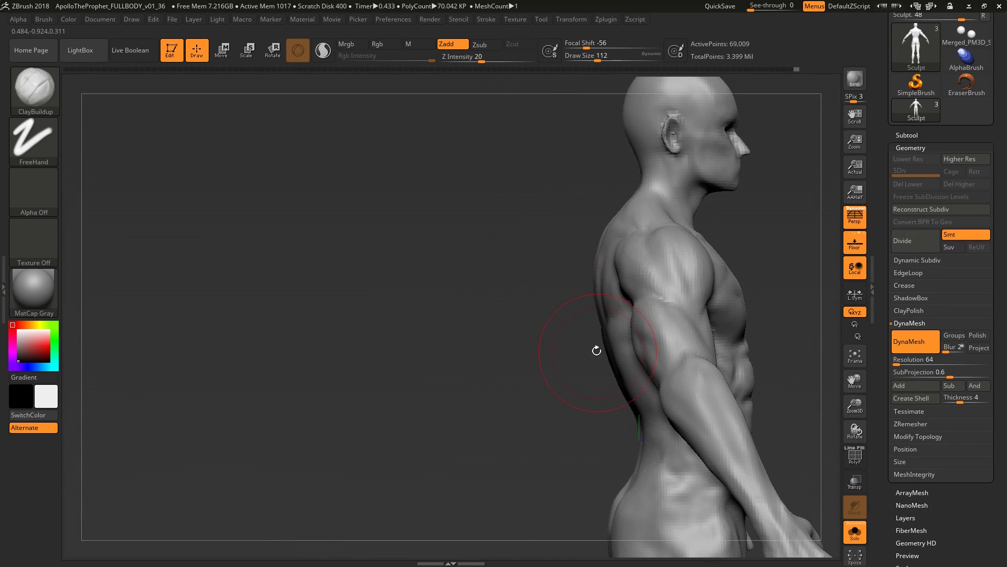
right_drag(597, 350, 645, 346)
click(907, 135)
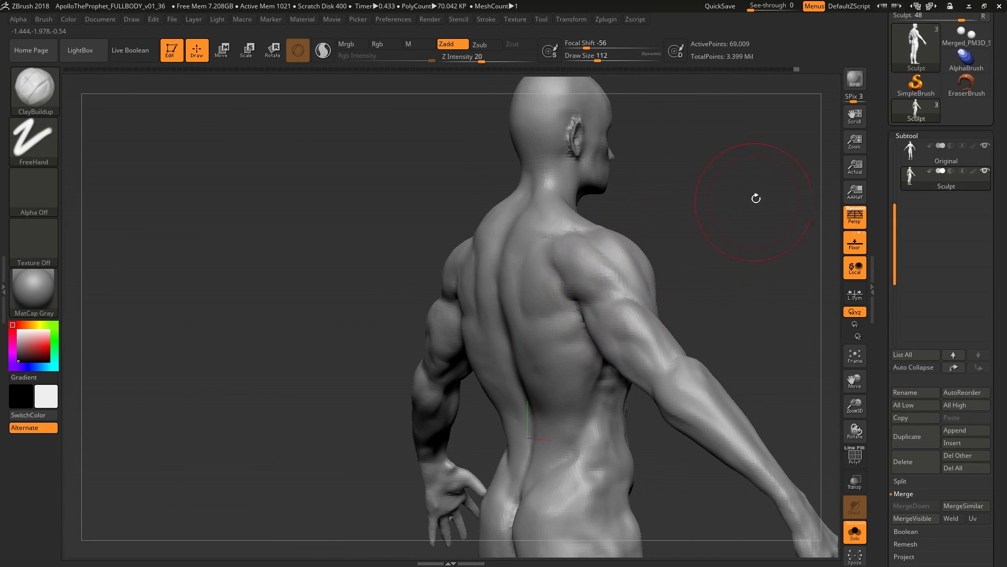
right_drag(756, 198, 723, 185)
key(Up)
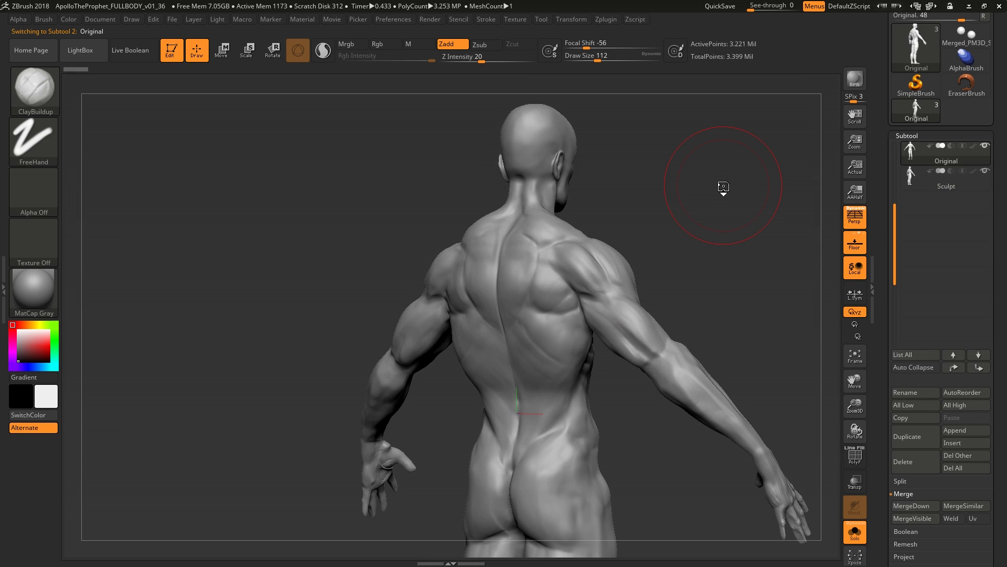
right_drag(656, 261, 755, 222)
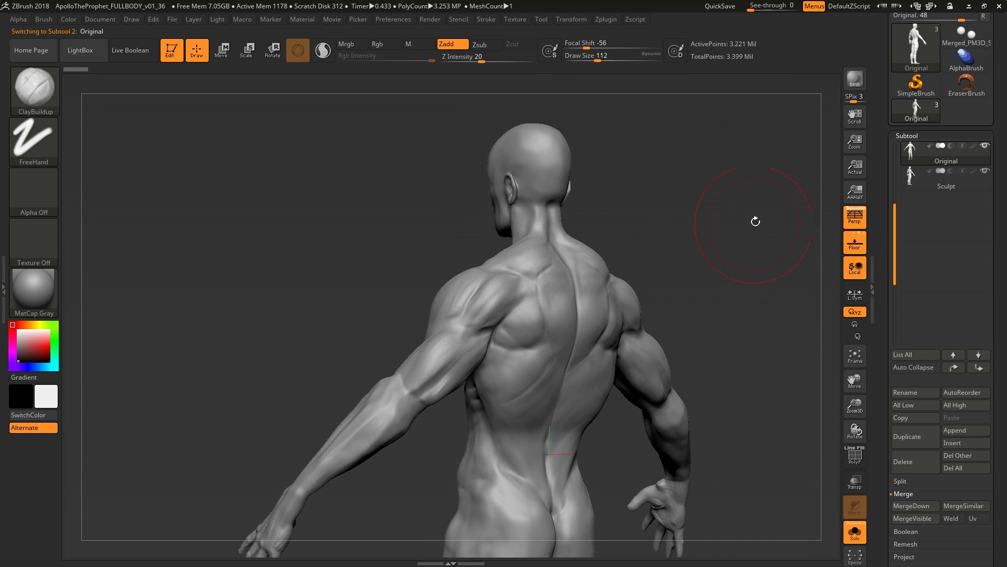
key(Down)
key(Up)
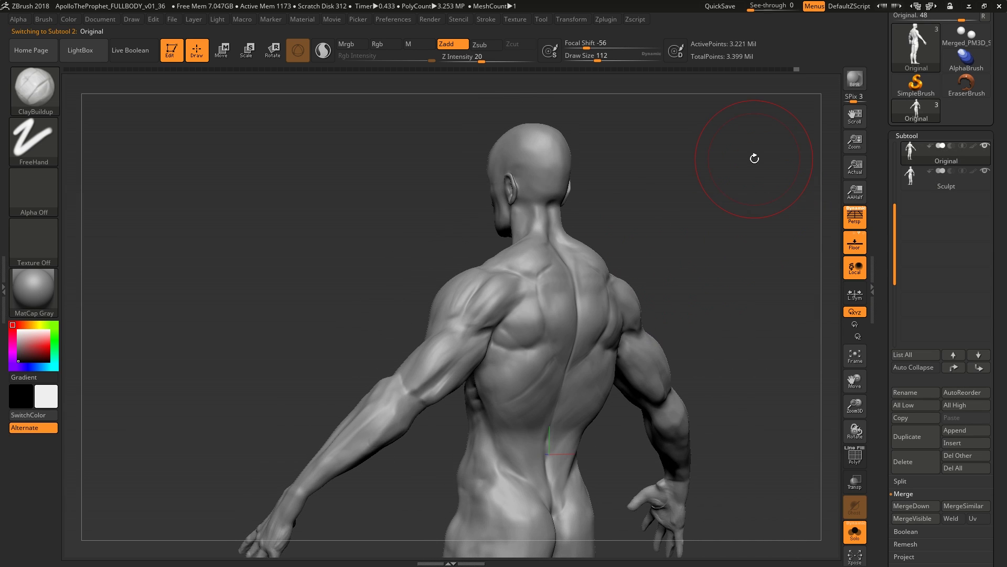
key(Down)
mouse_move(703, 294)
right_down()
mouse_move(670, 303)
mouse_move(667, 222)
right_up()
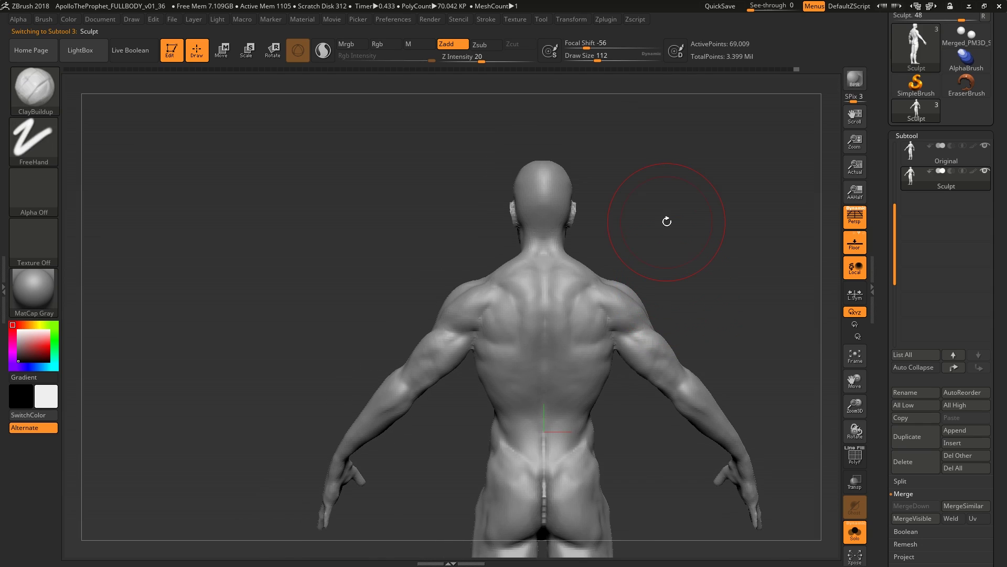
Check the rear shoulders and back against the Original subtool, and return to the Sculpt subtool
key(Up)
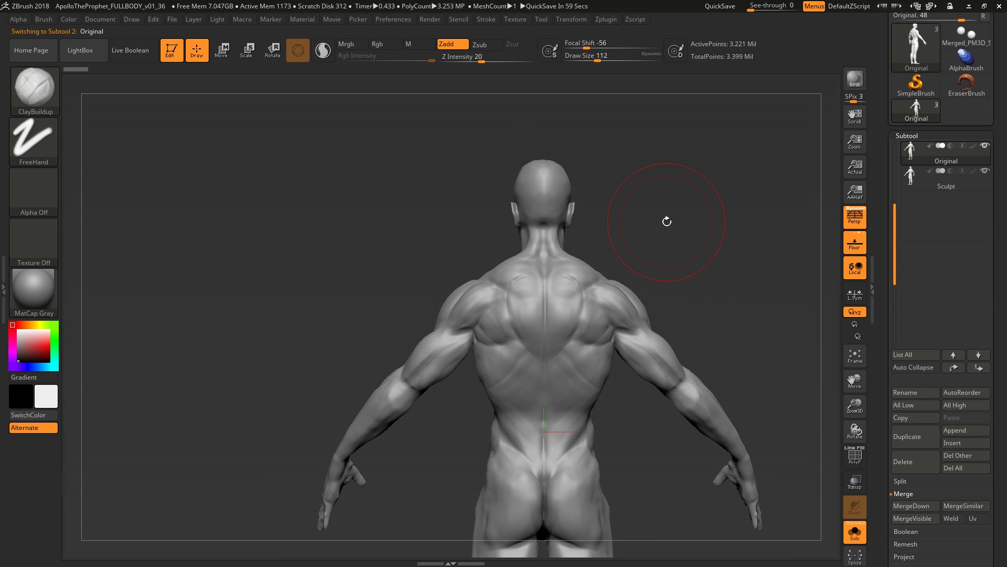
key(Down)
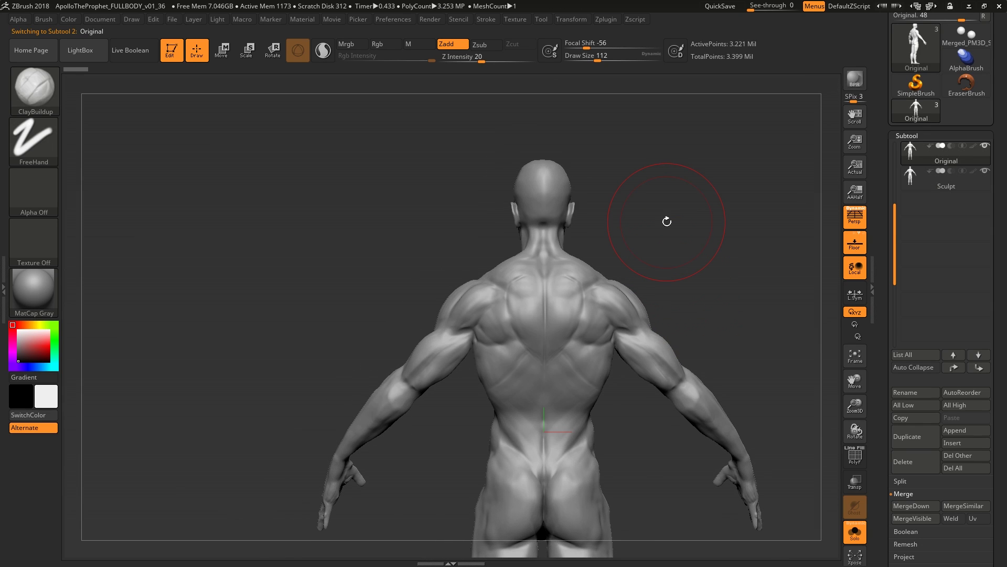
key(Down)
key(Down)
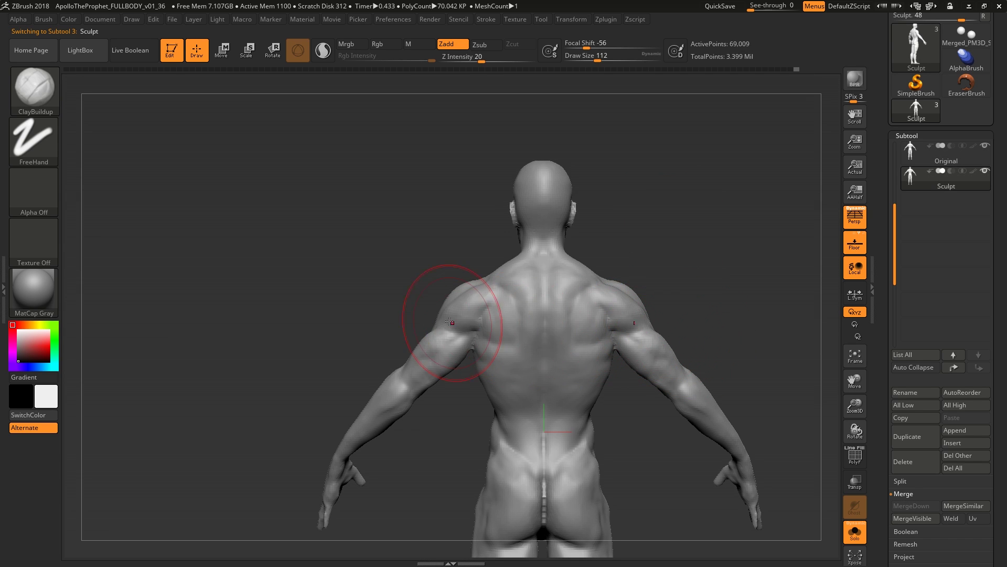
Refine the back of the shoulder with Move Topological, and add muscle volume with ClayBuildup at draw size 46
mouse_move(469, 291)
alt+right_down()
mouse_move(497, 314)
mouse_move(451, 295)
mouse_move(475, 292)
mouse_move(481, 305)
mouse_move(465, 344)
mouse_move(475, 315)
mouse_move(464, 297)
alt+right_up()
key(b)
key(m)
key(t)
key(b)
key(c)
key(b)
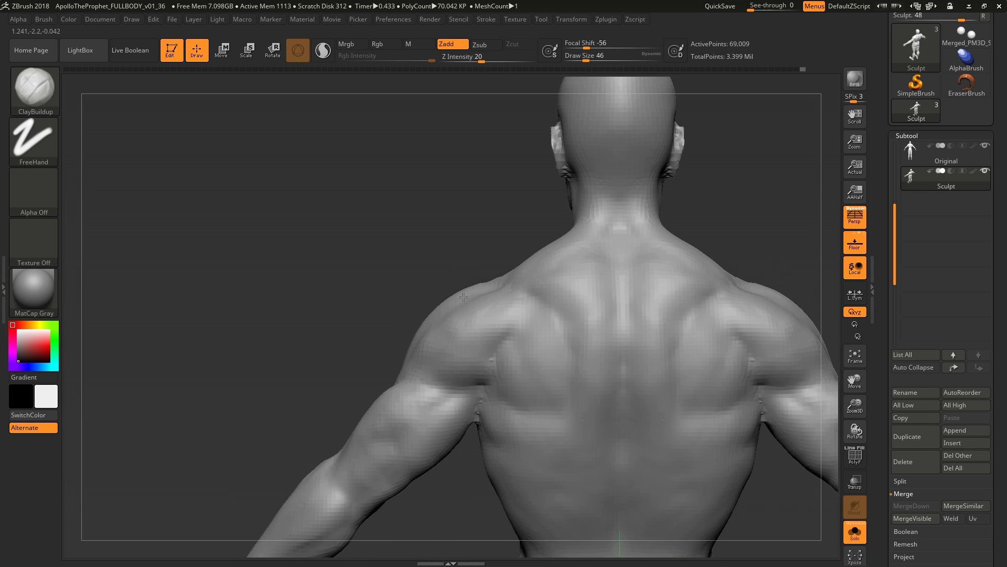
Adjust the rear shoulder contour in side view with Move Topological at draw size 87
mouse_move(455, 362)
right_down()
mouse_move(452, 291)
mouse_move(483, 331)
mouse_move(467, 338)
right_up()
key(b)
key(m)
key(t)
key(bracketright)
key(bracketright)
key(bracketright)
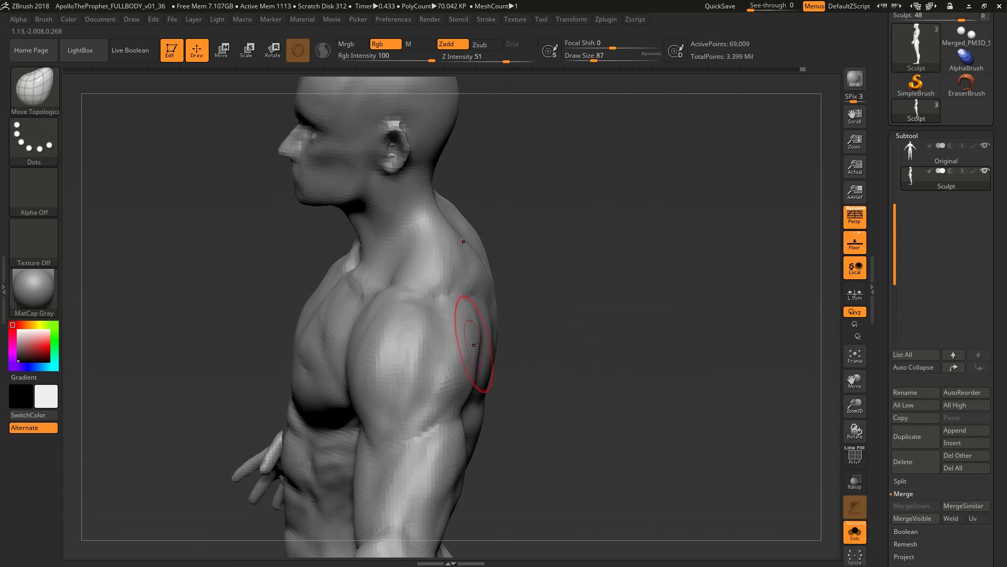
Build up the side of the deltoid with ClayBuildup at draw size 62
mouse_move(460, 380)
right_down()
mouse_move(450, 292)
mouse_move(542, 326)
mouse_move(510, 363)
mouse_move(479, 373)
mouse_move(575, 347)
mouse_move(529, 351)
right_up()
key(bracketright)
key(b)
key(c)
key(b)
key(bracketleft)
key(bracketleft)
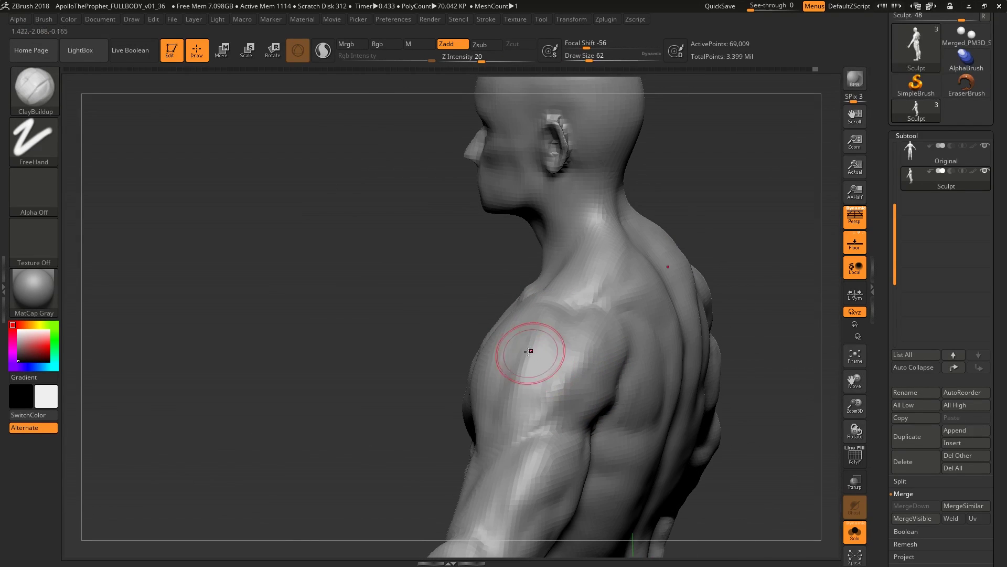
right_drag(532, 418, 502, 334)
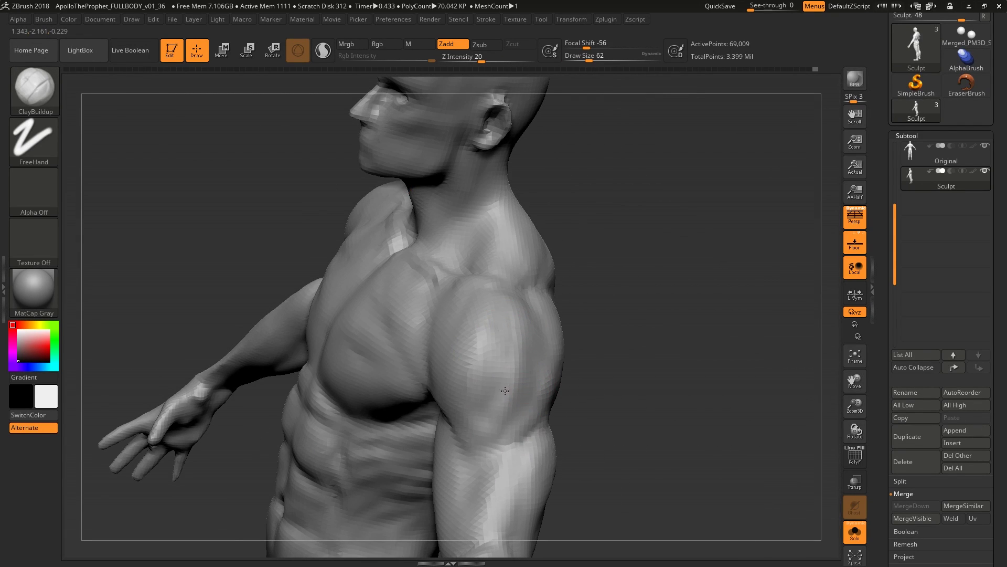
Define the triceps on the outer upper arm below the deltoid with DamStandard at draw sizes 20 and 39
mouse_move(498, 429)
right_down()
mouse_move(515, 351)
mouse_move(549, 316)
mouse_move(584, 215)
mouse_move(553, 203)
right_up()
key(b)
key(d)
key(s)
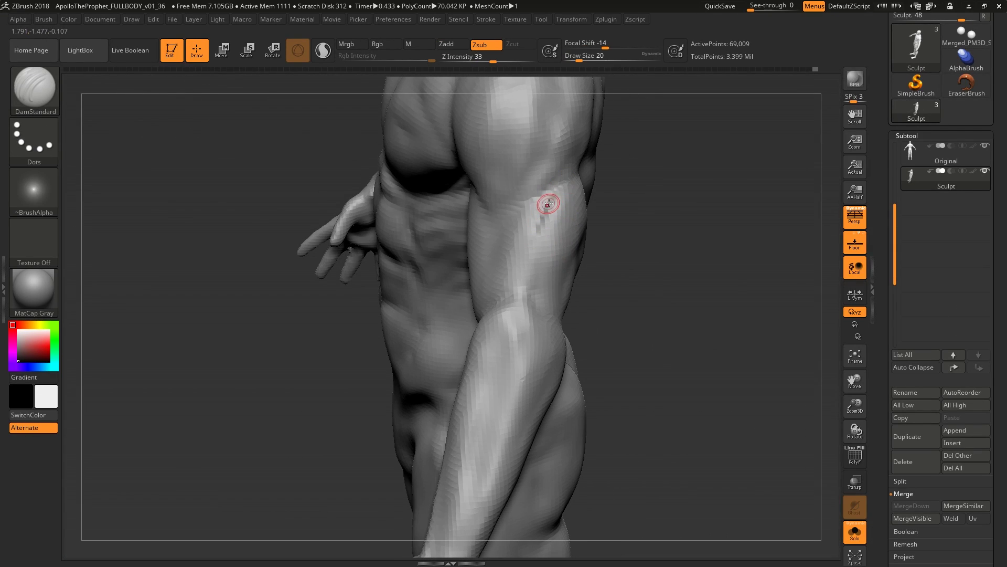
right_drag(568, 168, 555, 202)
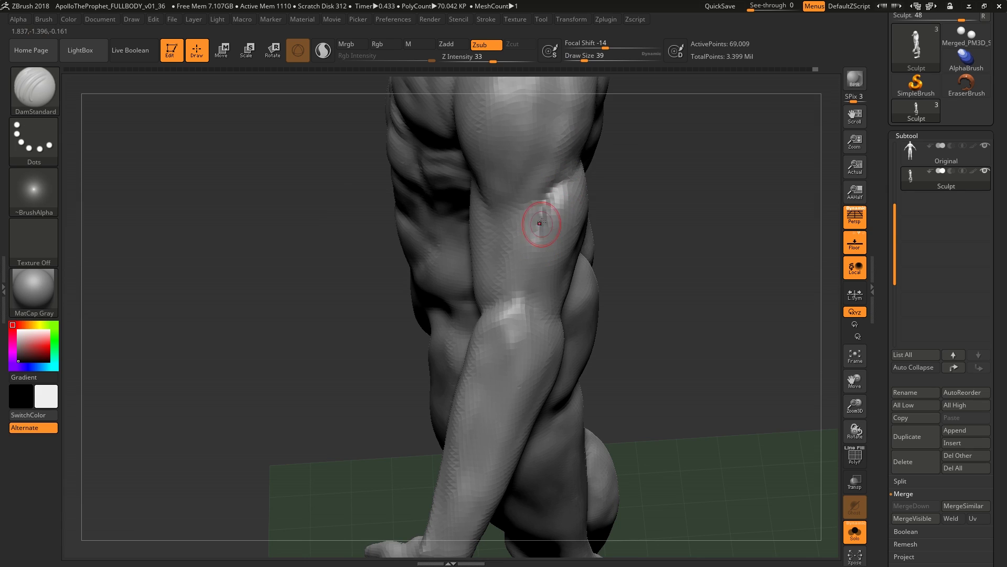
right_drag(535, 240, 534, 251)
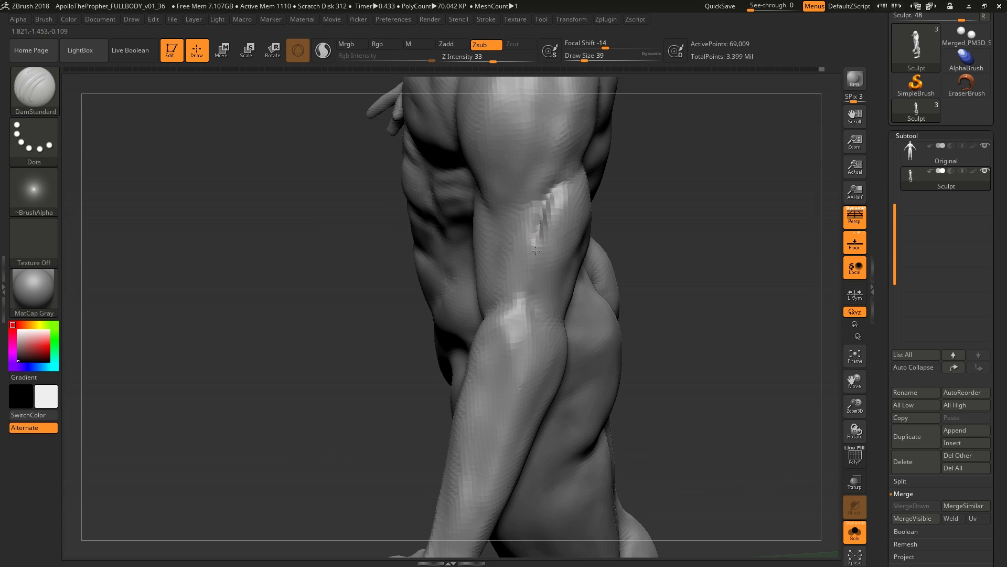
Carve the muscle separation along the outer biceps down to the elbow with DamStandard at draw size 39, and soften it
right_drag(555, 316, 603, 235)
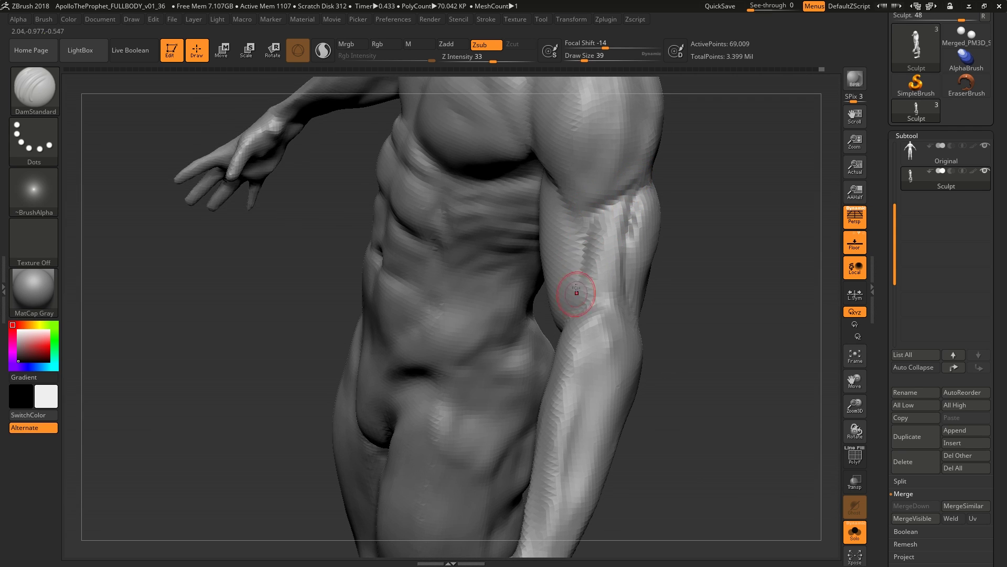
right_drag(575, 292, 621, 242)
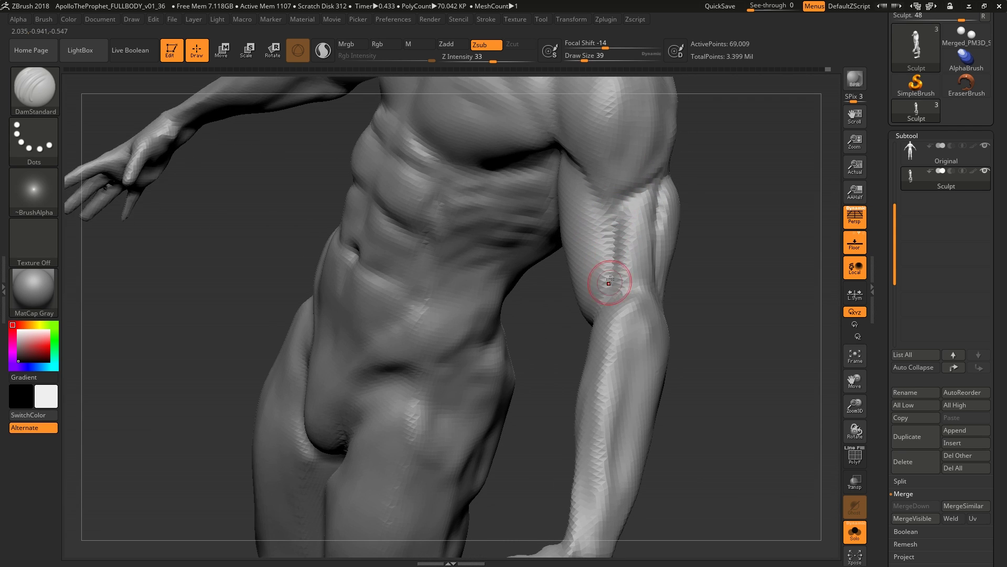
right_drag(607, 285, 632, 255)
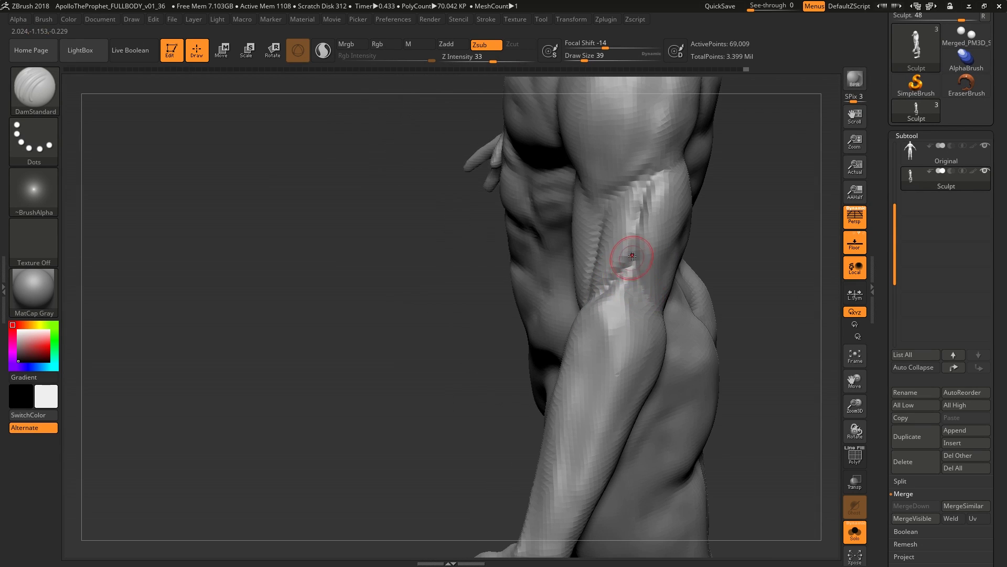
mouse_move(660, 372)
right_down()
mouse_move(593, 272)
mouse_move(606, 303)
mouse_move(677, 383)
right_up()
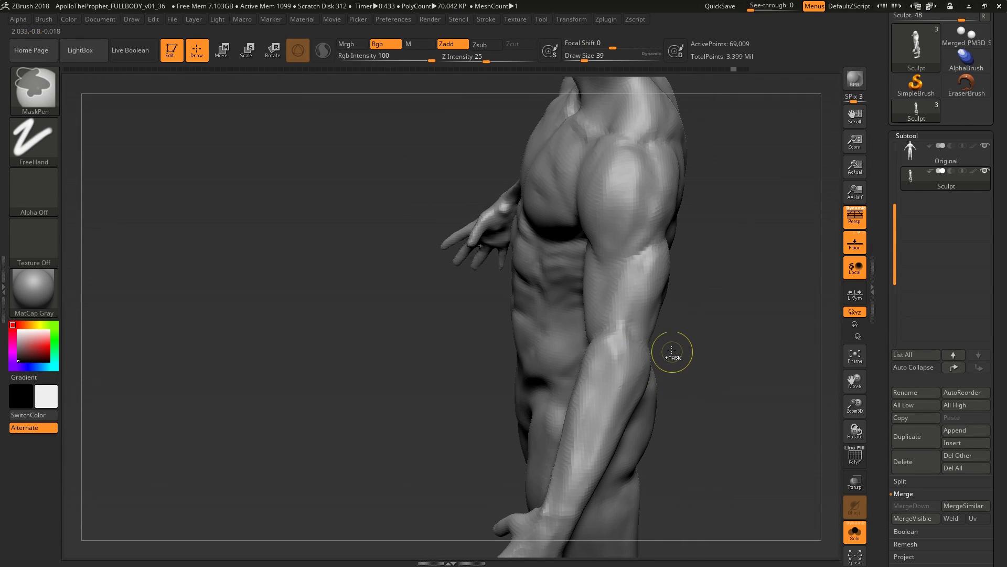
Build up the biceps and outer upper arm with ClayBuildup at draw sizes 39 and 74
right_drag(618, 281, 614, 265)
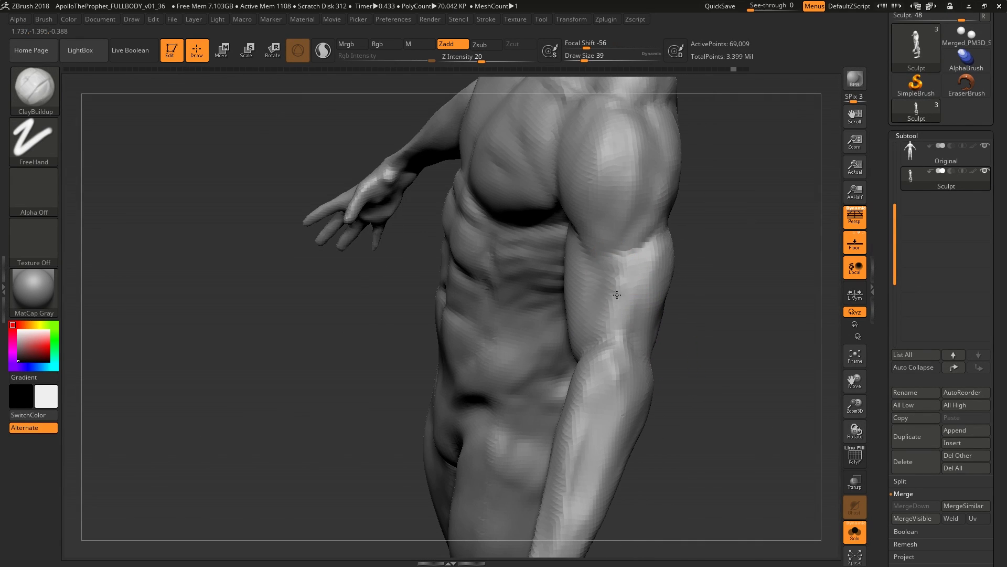
mouse_move(602, 336)
right_down()
mouse_move(596, 342)
mouse_move(603, 319)
mouse_move(601, 346)
mouse_move(562, 288)
mouse_move(546, 279)
mouse_move(572, 300)
mouse_move(540, 288)
right_up()
key(])
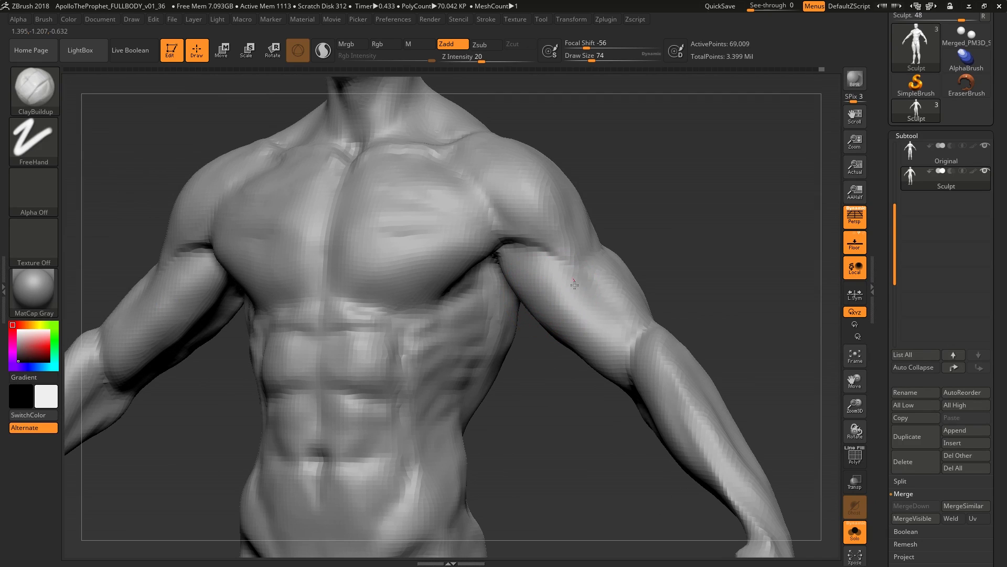
Reshape the underside of the upper arm in front view with Move Topological at draw size 104
mouse_move(601, 328)
right_down()
mouse_move(580, 302)
mouse_move(545, 315)
mouse_move(555, 304)
right_up()
key(b)
key(m)
key(t)
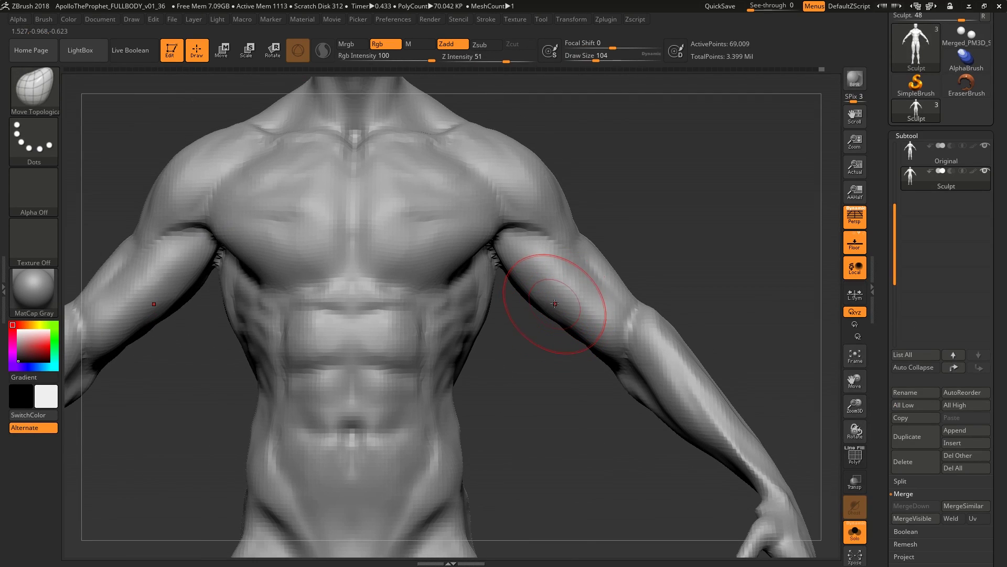
mouse_move(555, 303)
mouse_down()
mouse_move(546, 304)
mouse_move(571, 309)
mouse_up()
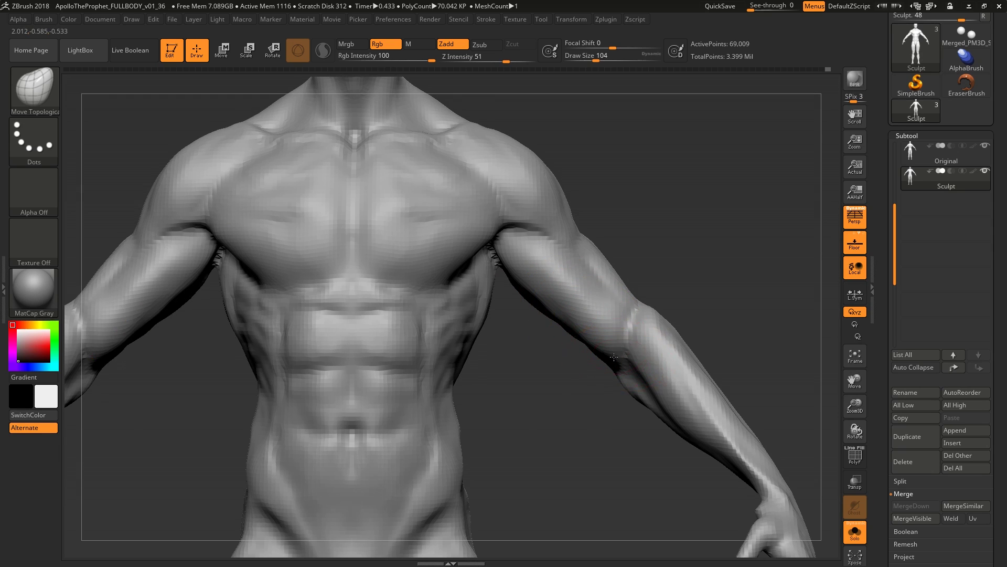
Sculpt the muscle transition from the outer upper arm into the elbow with ClayBuildup at draw size 74
mouse_move(614, 357)
right_down()
mouse_move(679, 351)
mouse_move(672, 362)
mouse_move(707, 359)
mouse_move(594, 323)
mouse_move(607, 304)
mouse_move(594, 272)
mouse_move(638, 294)
mouse_move(613, 299)
right_up()
key(b)
key(c)
key(b)
key(bracketleft)
key(bracketleft)
key(bracketleft)
key(bracketleft)
key(bracketright)
key(bracketright)
key(bracketright)
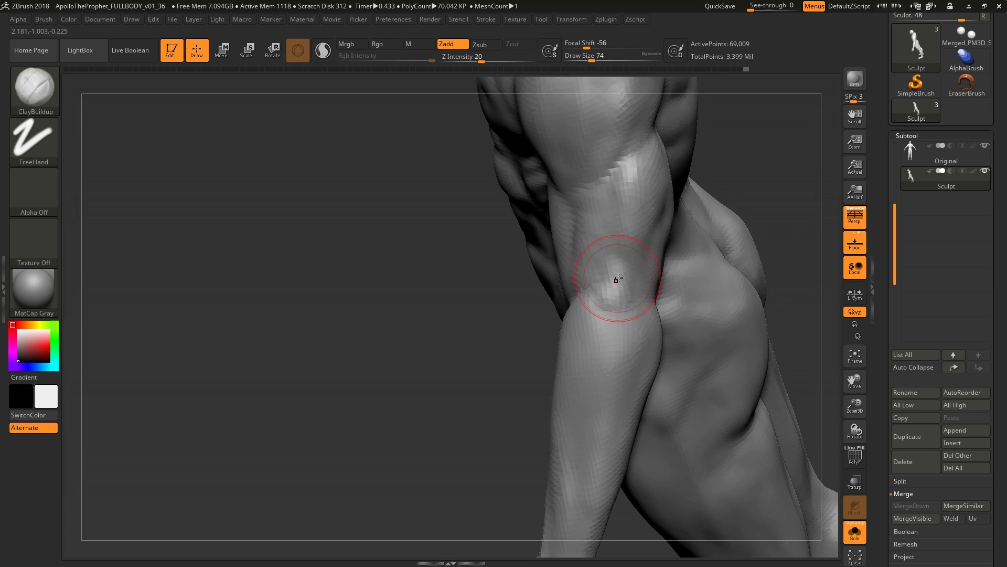
Define the upper forearm muscle running down from the elbow with ClayBuildup at draw size 54
right_drag(584, 376, 602, 331)
key(bracketleft)
key(bracketleft)
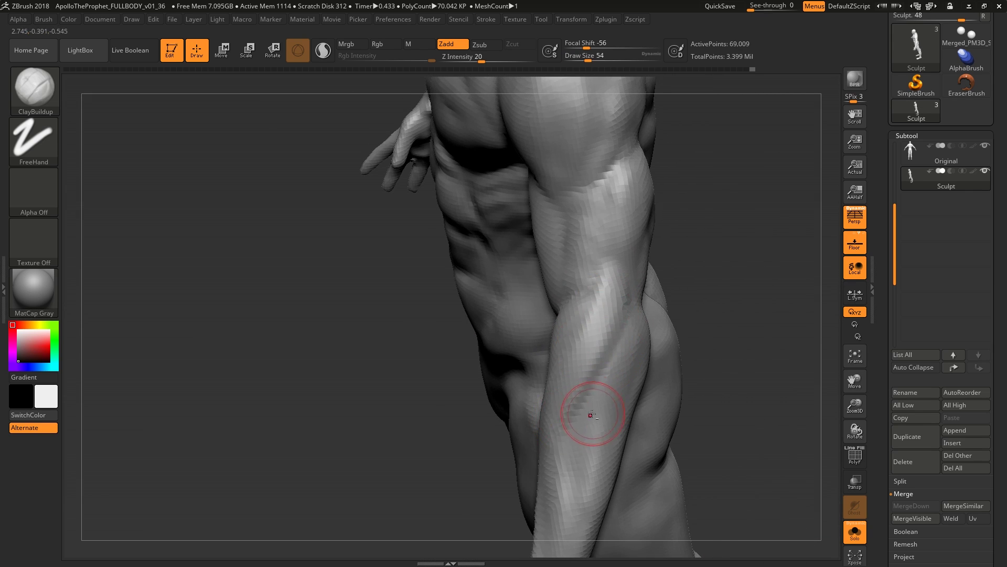
Sculpt the back of the elbow with ClayBuildup at draw size 41, and smooth the strokes
mouse_move(591, 415)
right_down()
mouse_move(603, 299)
mouse_move(603, 315)
mouse_move(625, 288)
mouse_move(611, 270)
mouse_move(618, 225)
mouse_move(594, 284)
mouse_move(623, 292)
mouse_move(656, 212)
mouse_move(638, 256)
mouse_move(656, 254)
mouse_move(690, 285)
mouse_move(708, 277)
mouse_move(692, 294)
mouse_move(656, 293)
right_up()
key(bracketleft)
key(bracketleft)
key(bracketleft)
key(bracketright)
key(bracketright)
key(bracketright)
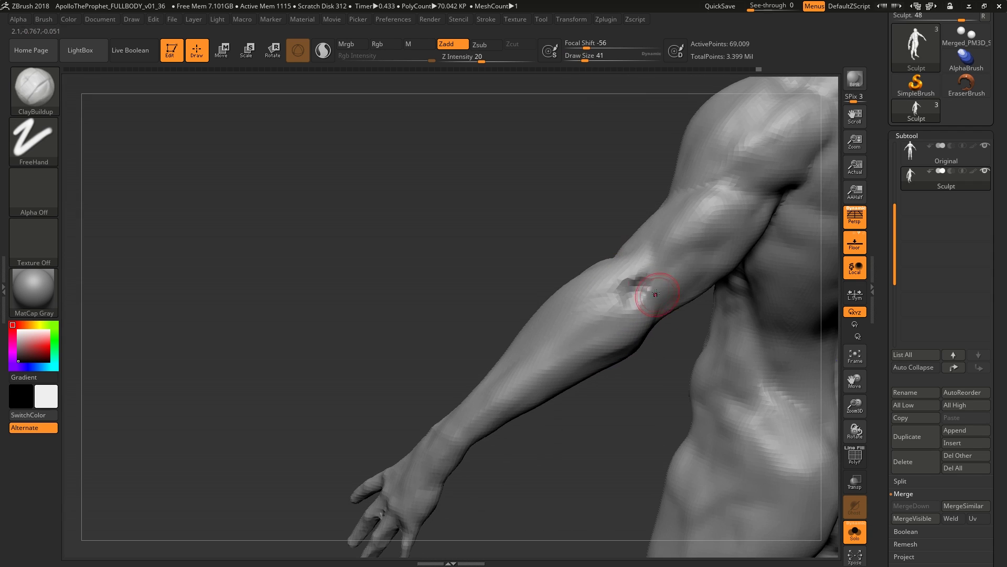
shift+drag(656, 294, 633, 284)
Detail the bony ridge from the elbow into the forearm with ClayBuildup at draw sizes 20, 12 and 35
mouse_move(632, 283)
right_down()
mouse_move(640, 301)
mouse_move(625, 321)
right_up()
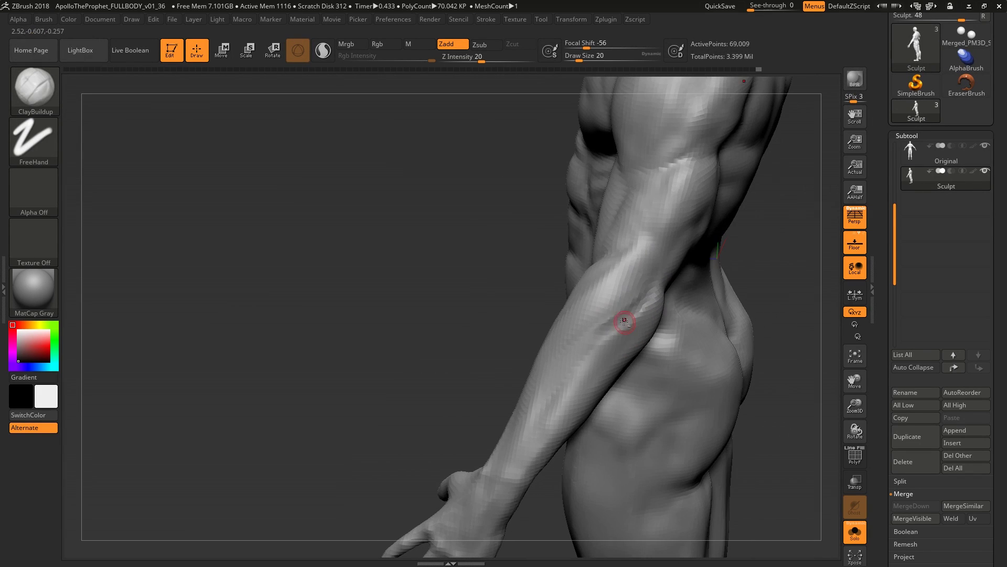
key([)
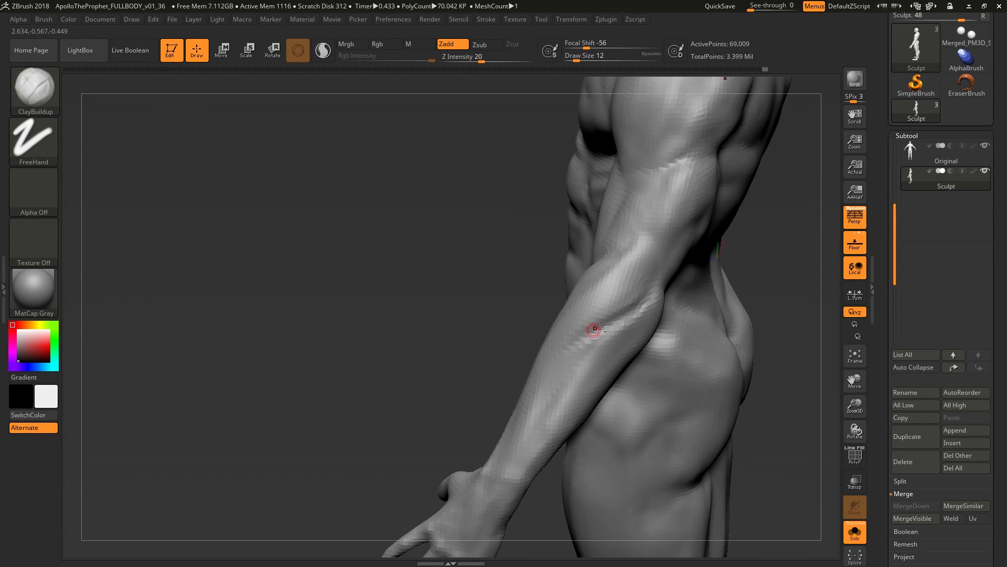
key(])
key(])
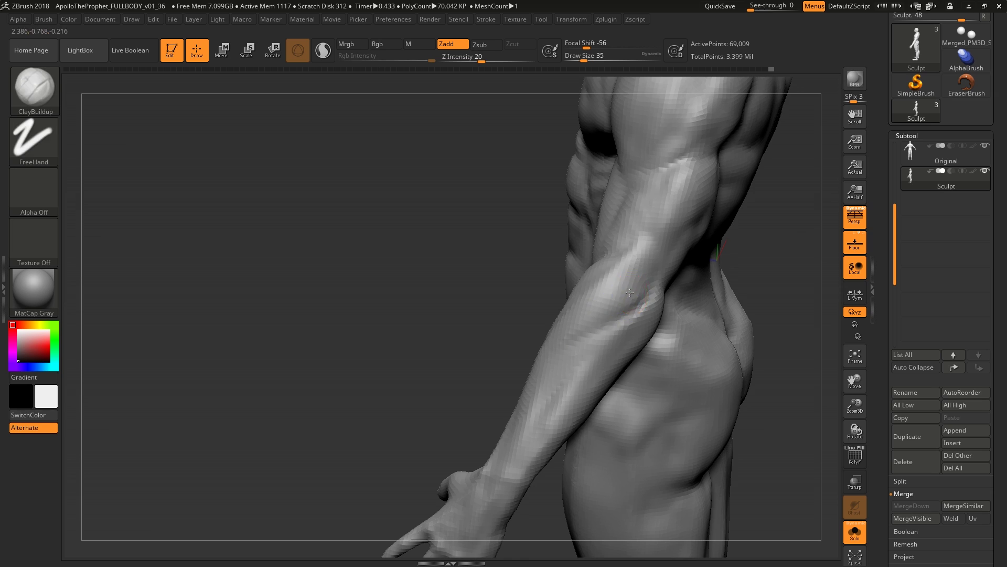
Adjust the arm's contour with Move Topological at draw size 90
mouse_move(629, 292)
shift+right_down()
mouse_move(630, 326)
mouse_move(511, 394)
mouse_move(517, 357)
mouse_move(503, 306)
mouse_move(522, 286)
mouse_move(488, 244)
mouse_move(488, 276)
mouse_move(480, 262)
mouse_move(489, 267)
mouse_move(496, 237)
shift+right_up()
key(b)
key(m)
key(t)
key(b)
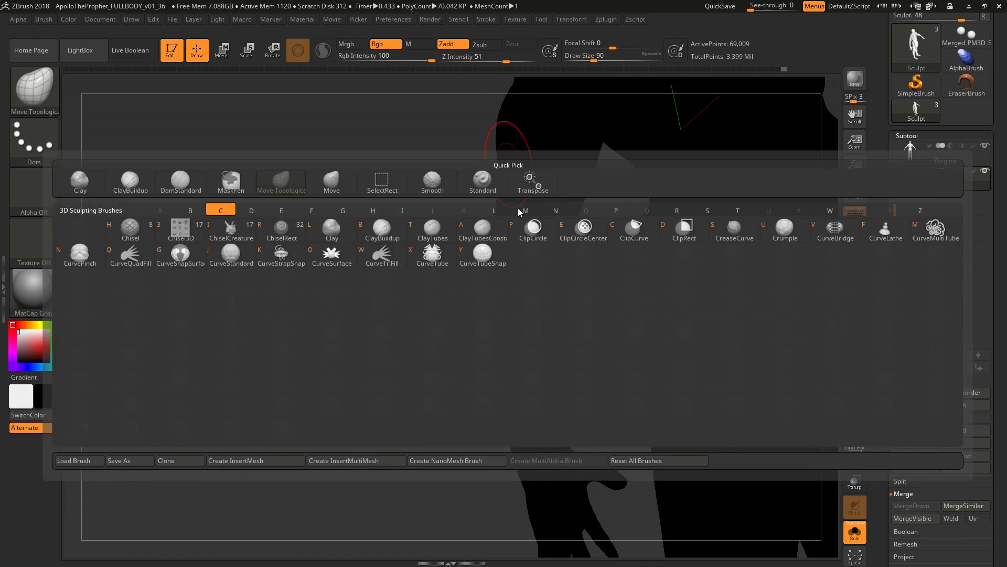
key(Escape)
Refine the back of the upper arm and the underarm area with ClayBuildup at draw sizes 49 and 39
key(b)
key(c)
key(b)
mouse_move(502, 298)
right_down()
mouse_move(529, 303)
mouse_move(590, 225)
mouse_move(599, 261)
mouse_move(514, 337)
mouse_move(481, 339)
mouse_move(472, 317)
mouse_move(474, 330)
right_up()
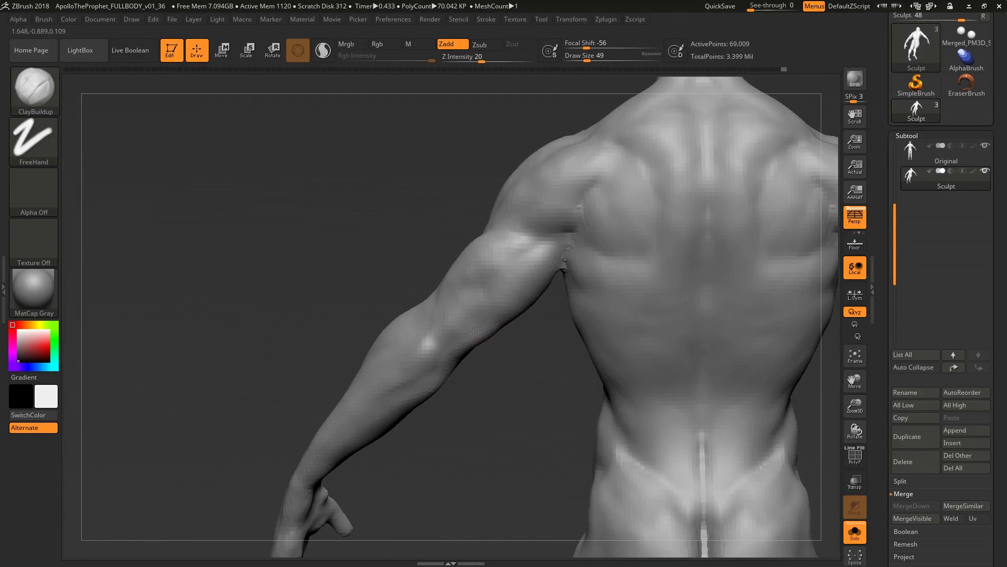
mouse_move(524, 289)
right_down()
mouse_move(506, 273)
mouse_move(516, 255)
mouse_move(527, 267)
mouse_move(500, 333)
right_up()
key(bracketleft)
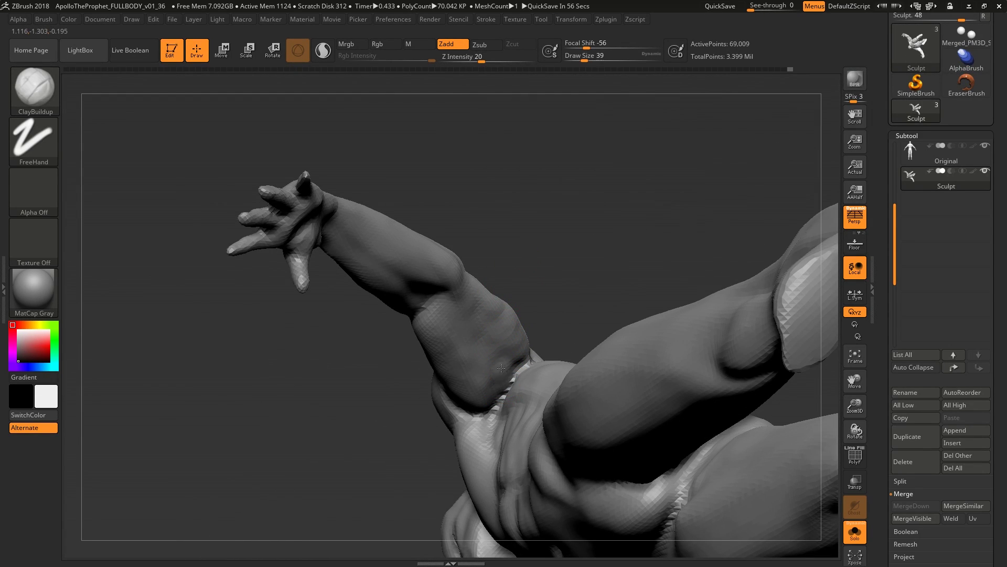
Refine the upper back around the shoulder blades and spine with ClayBuildup at draw sizes 39 and 41
mouse_move(501, 367)
right_down()
mouse_move(513, 368)
mouse_move(498, 363)
mouse_move(517, 349)
mouse_move(574, 376)
mouse_move(533, 337)
mouse_move(518, 300)
right_up()
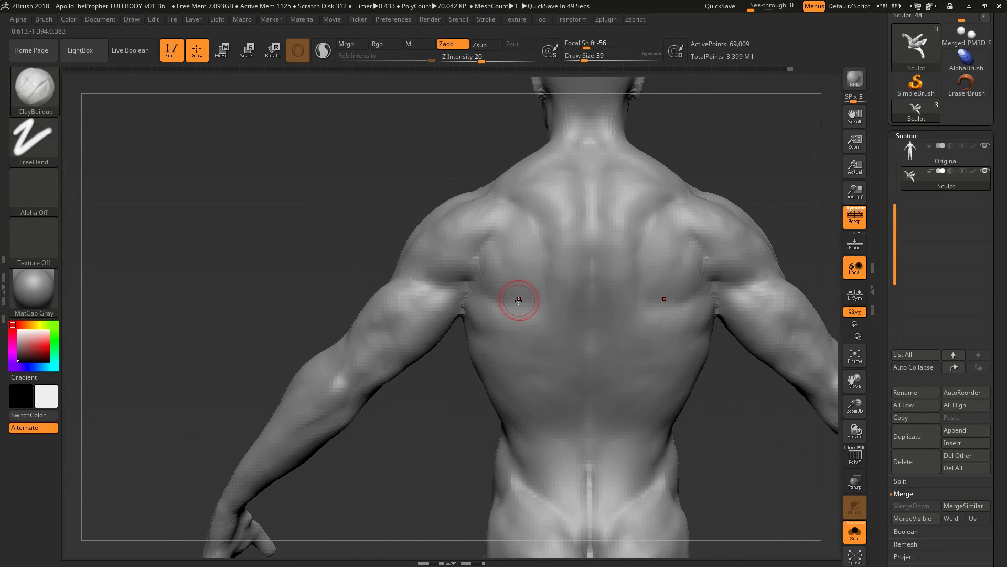
right_drag(604, 284, 577, 272)
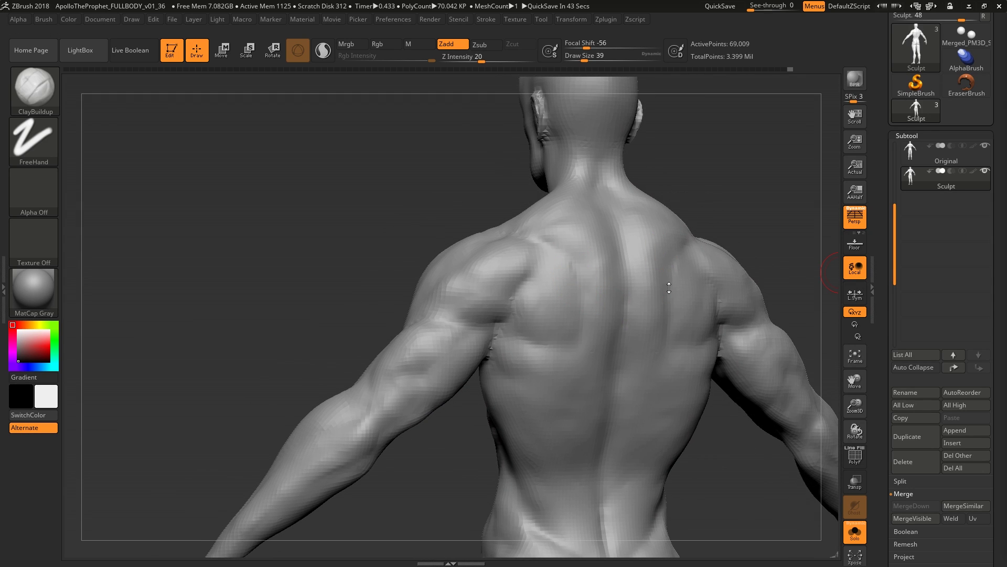
mouse_move(669, 288)
right_down()
mouse_move(563, 273)
mouse_move(568, 263)
right_up()
key(b)
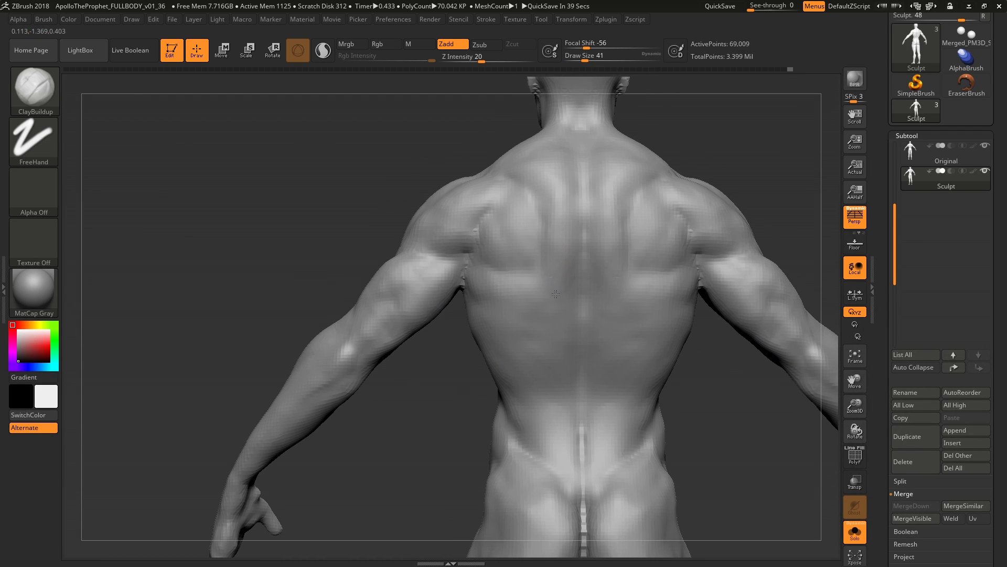
Build up the muscles beside the lower spine with ClayBuildup at draw size 41, and define the mid-back muscle edges at 39
mouse_move(574, 299)
right_down()
mouse_move(555, 329)
mouse_move(576, 376)
right_up()
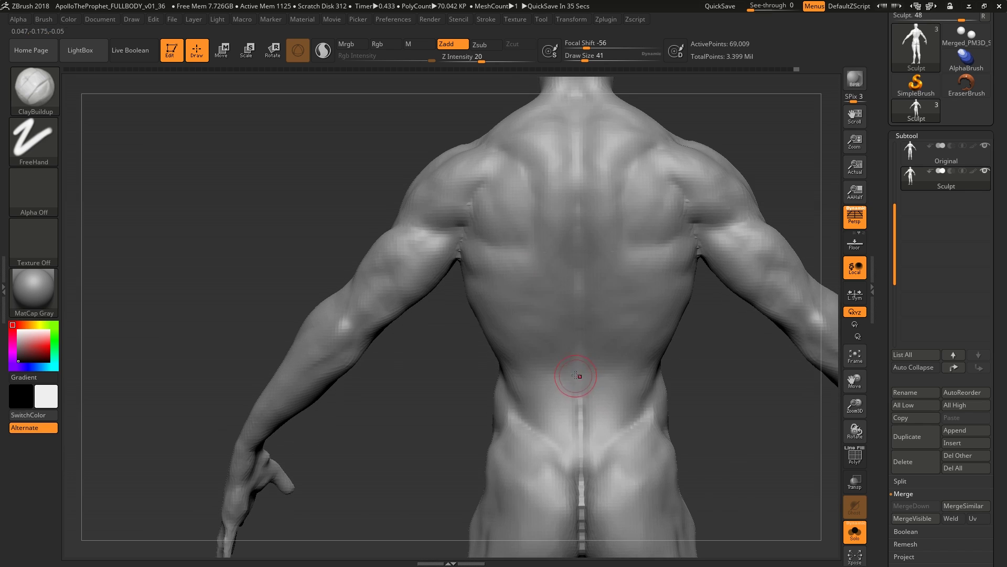
drag(560, 384, 560, 406)
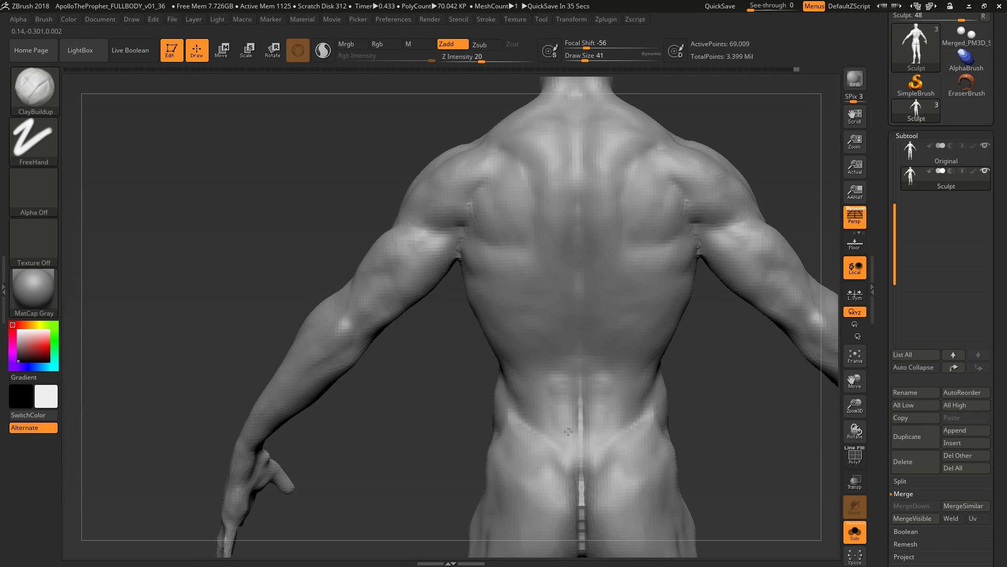
right_drag(561, 359, 597, 427)
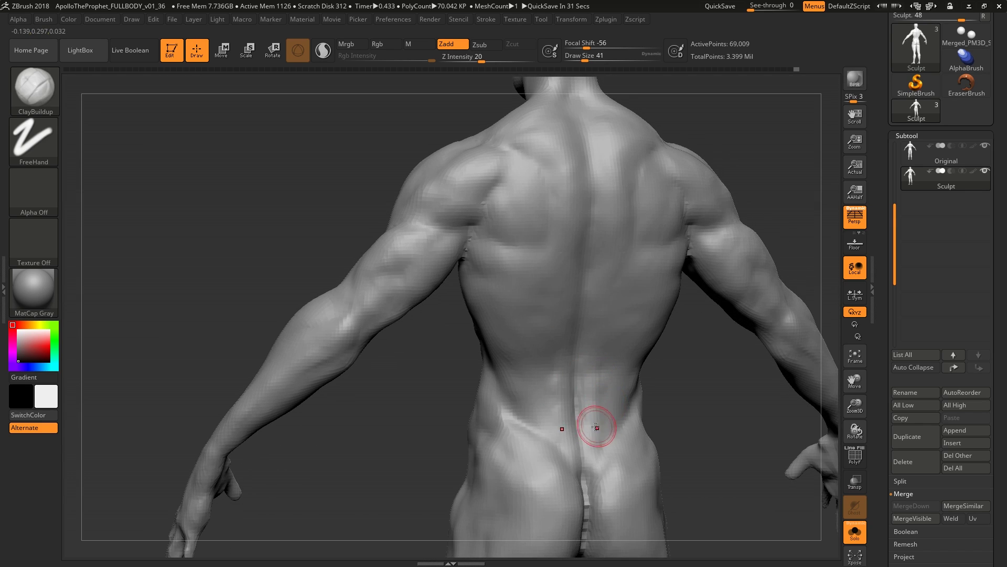
right_drag(592, 348, 600, 377)
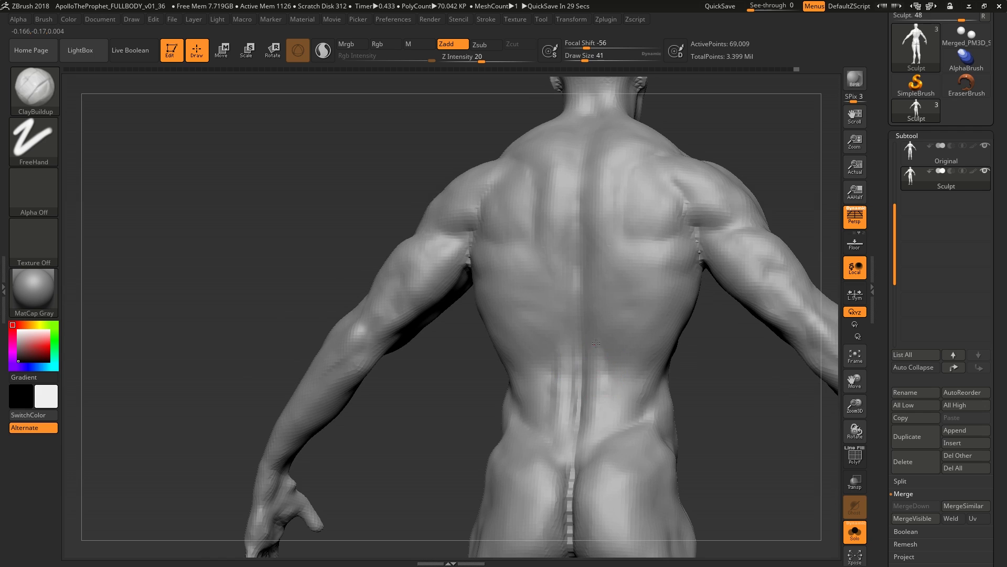
right_drag(596, 342, 602, 353)
mouse_move(595, 387)
right_down()
mouse_move(582, 436)
mouse_move(562, 411)
mouse_move(569, 378)
mouse_move(556, 398)
mouse_move(562, 323)
right_up()
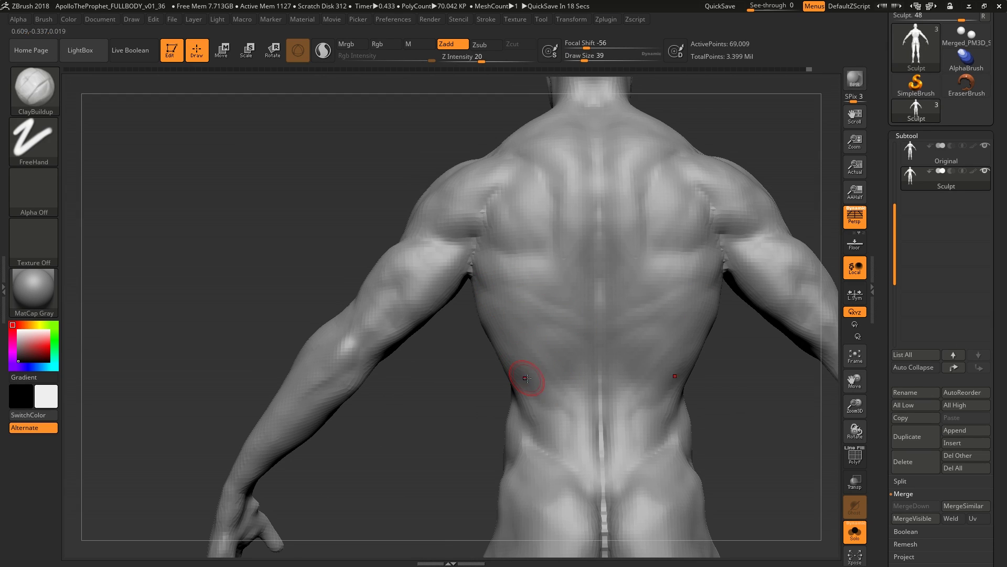
Build up the lower back muscles beside the spine with ClayBuildup at draw size 41, and smooth them
mouse_move(527, 378)
right_down()
mouse_move(563, 405)
mouse_move(548, 408)
mouse_move(559, 423)
mouse_move(580, 427)
right_up()
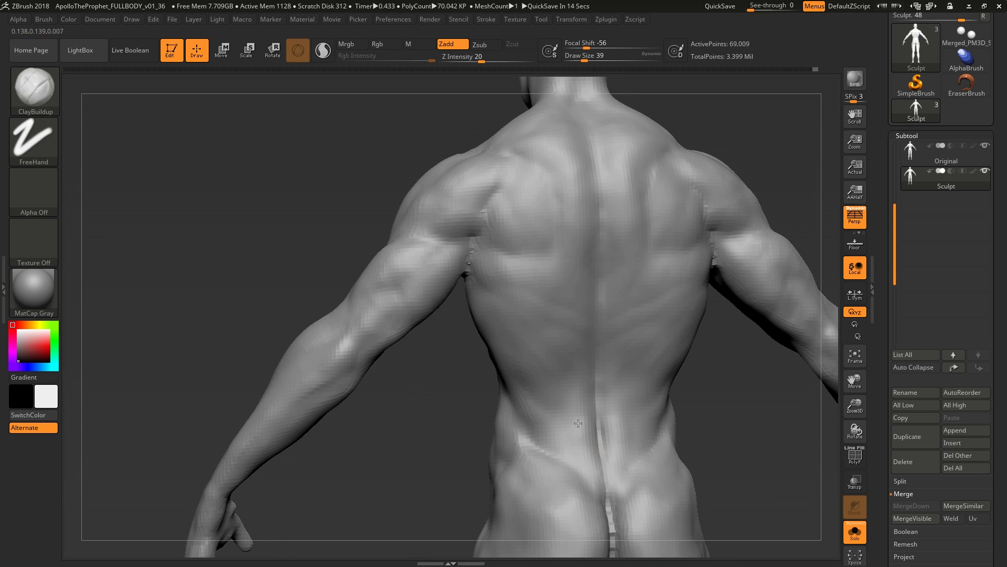
right_drag(567, 375, 629, 373)
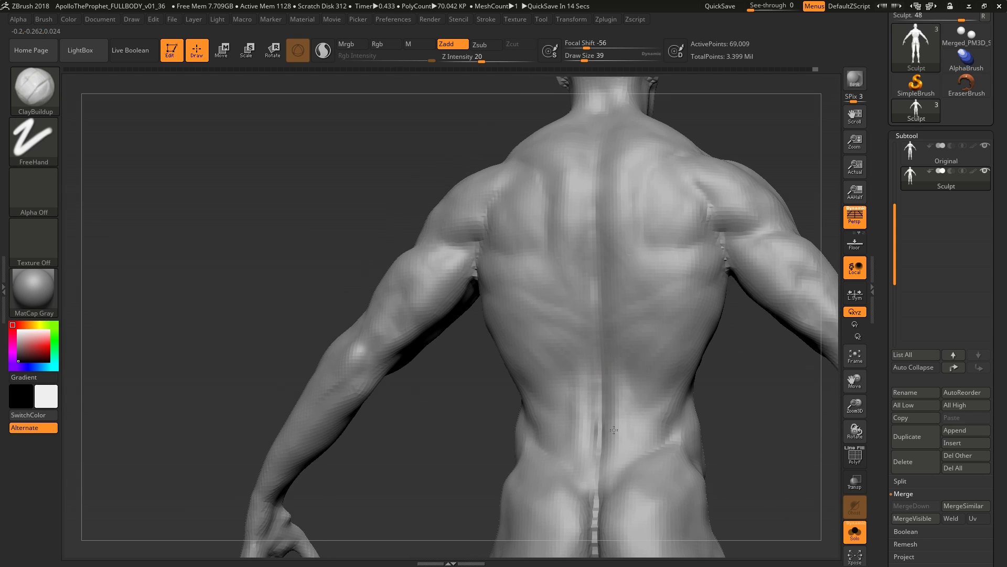
mouse_move(607, 441)
shift+right_down()
mouse_move(569, 332)
mouse_move(588, 331)
mouse_move(625, 378)
mouse_move(612, 339)
mouse_move(625, 418)
mouse_move(607, 434)
mouse_move(607, 378)
mouse_move(611, 392)
mouse_move(589, 372)
mouse_move(604, 392)
shift+right_up()
key(bracketright)
key(bracketright)
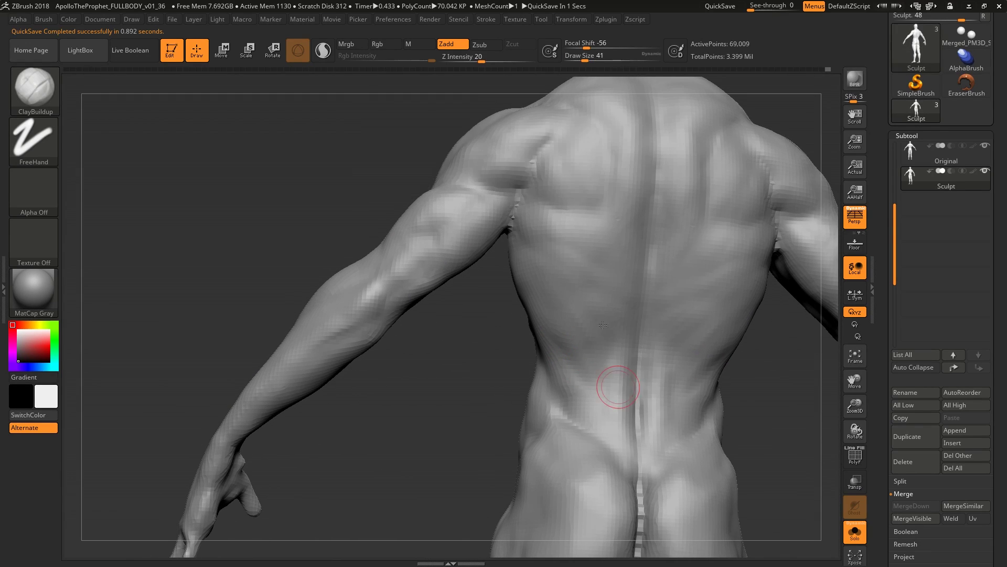
drag(618, 383, 601, 358)
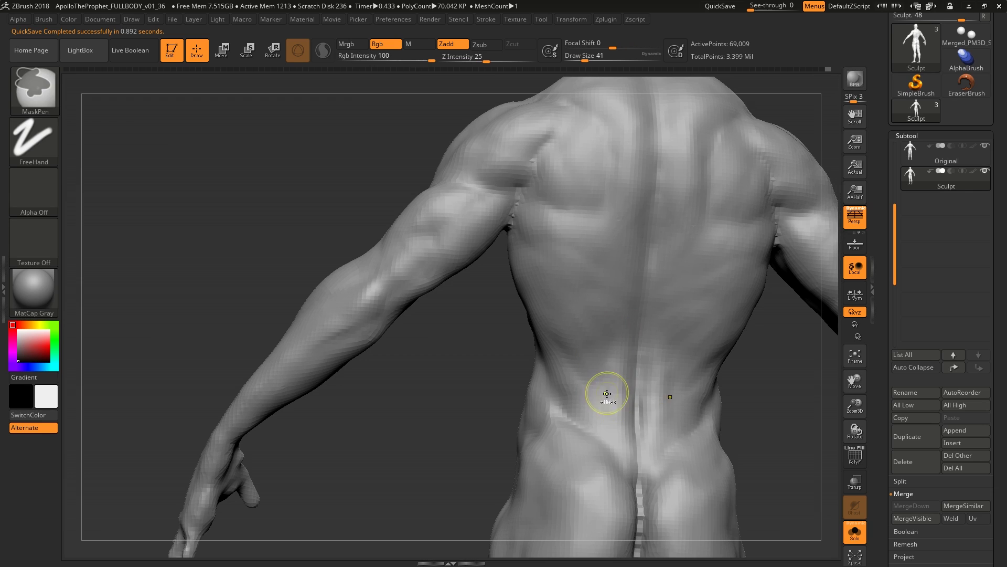
shift+drag(607, 393, 578, 349)
Refine the mid-back muscles below the shoulder blades with ClayBuildup at draw size 44, and smooth the strokes
mouse_move(597, 321)
ctrl+right_down()
mouse_move(609, 293)
mouse_move(645, 337)
mouse_move(638, 357)
mouse_move(593, 291)
ctrl+right_up()
mouse_move(665, 308)
ctrl+right_down()
mouse_move(562, 353)
mouse_move(544, 348)
mouse_move(549, 333)
mouse_move(535, 315)
ctrl+right_up()
drag(574, 349, 556, 353)
mouse_move(556, 353)
right_down()
mouse_move(580, 335)
mouse_move(557, 325)
mouse_move(575, 347)
right_up()
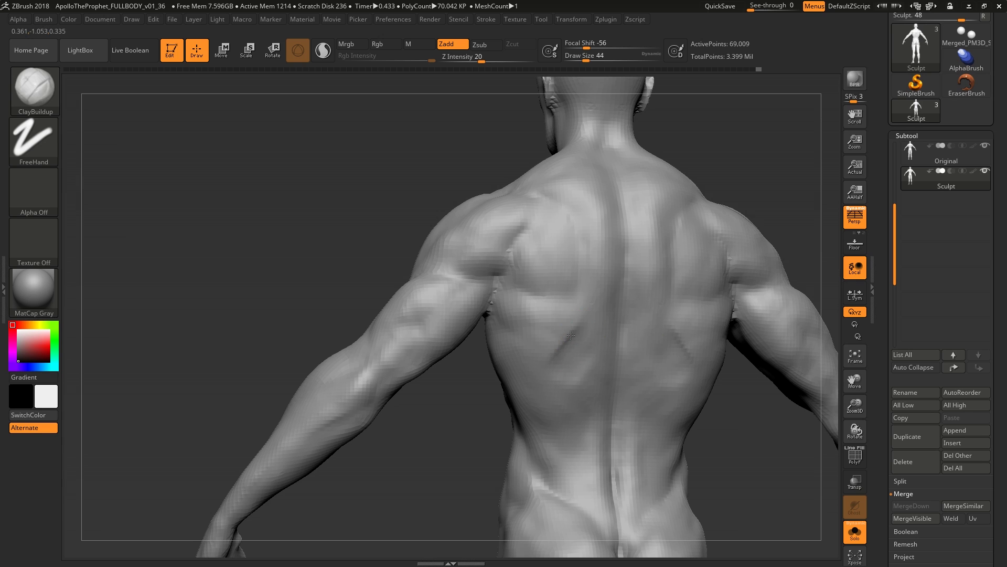
key(shift)
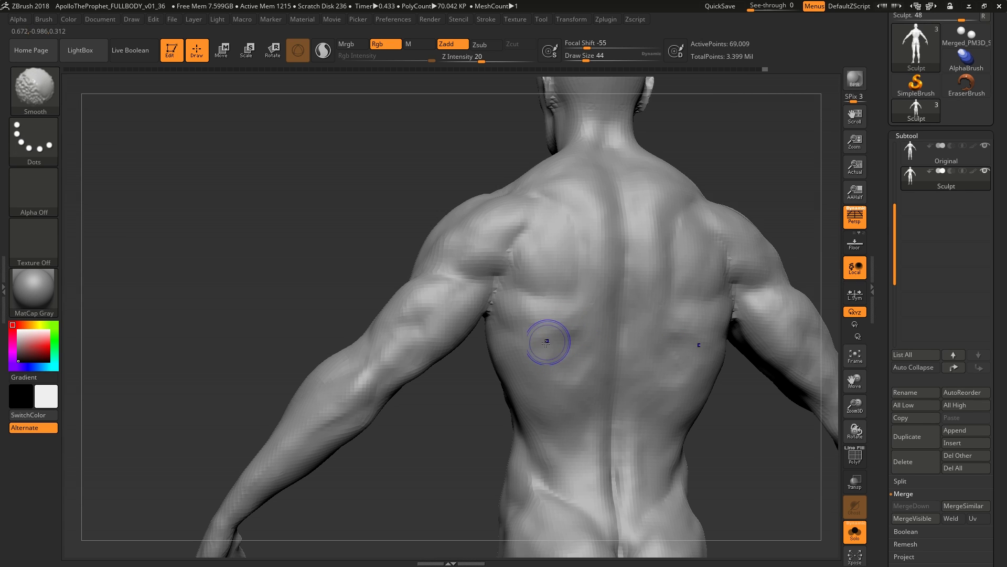
mouse_move(570, 329)
ctrl+right_down()
mouse_move(566, 378)
mouse_move(567, 324)
ctrl+right_up()
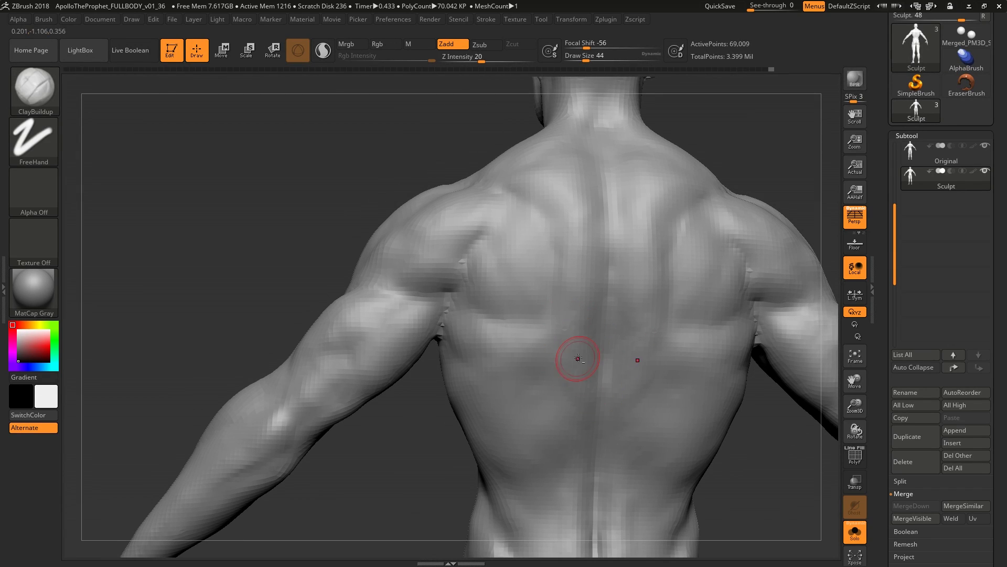
Build up broader mid-back forms along the spine with ClayBuildup at draw size 59, and smooth the transitions
right_drag(577, 359, 604, 327)
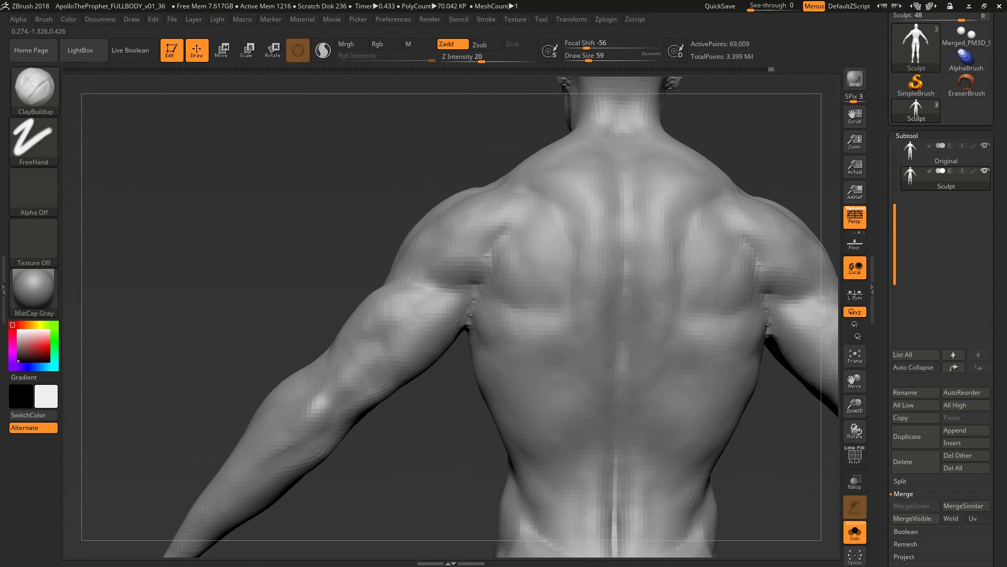
right_drag(610, 434, 589, 387)
key(shift)
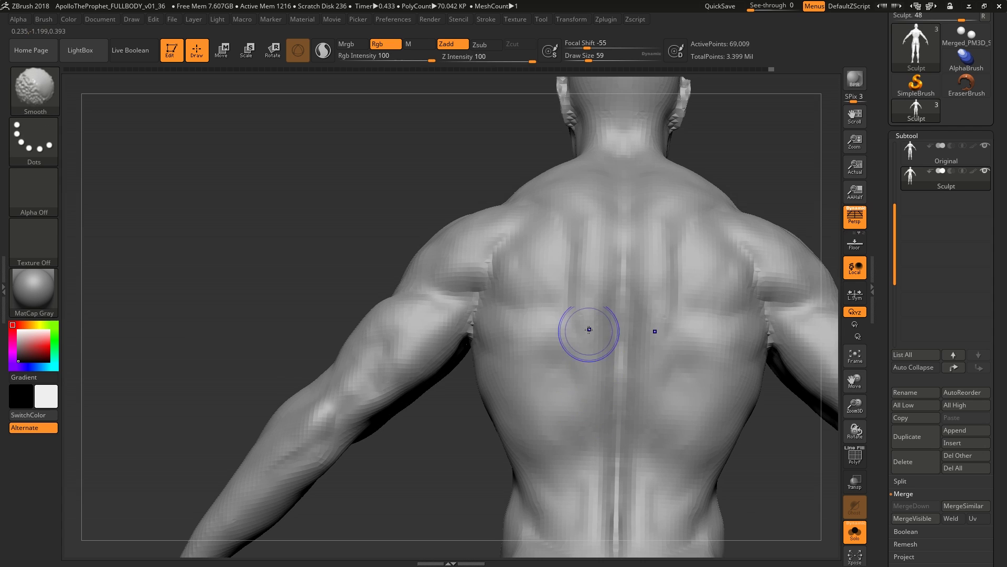
mouse_move(580, 298)
ctrl+right_down()
mouse_move(616, 346)
mouse_move(619, 328)
mouse_move(588, 318)
mouse_move(613, 363)
mouse_move(602, 365)
mouse_move(577, 294)
mouse_move(600, 313)
mouse_move(530, 299)
mouse_move(597, 332)
ctrl+right_up()
mouse_move(568, 367)
right_down()
mouse_move(582, 349)
mouse_move(548, 310)
mouse_move(556, 265)
mouse_move(605, 380)
mouse_move(586, 347)
mouse_move(592, 331)
mouse_move(551, 362)
right_up()
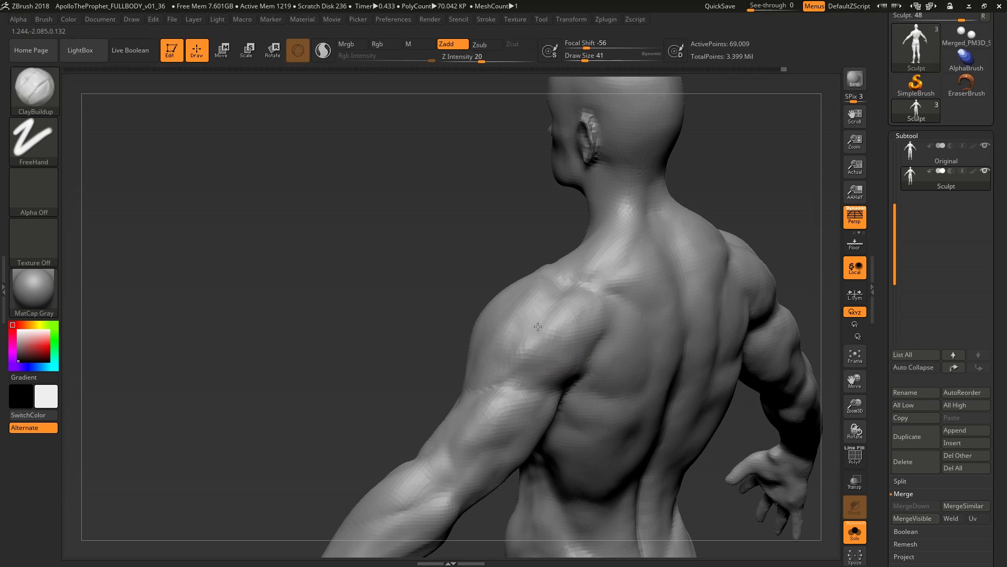
Refine the back of the shoulder and upper arm with ClayBuildup at draw size 41, smoothing the muscle transitions
mouse_move(538, 326)
right_down()
mouse_move(542, 335)
mouse_move(519, 328)
mouse_move(519, 365)
mouse_move(486, 351)
mouse_move(565, 335)
mouse_move(554, 343)
right_up()
key(shift)
mouse_move(528, 410)
right_down()
mouse_move(510, 358)
mouse_move(499, 391)
mouse_move(488, 390)
right_up()
mouse_move(470, 427)
right_down()
mouse_move(517, 413)
mouse_move(522, 387)
mouse_move(548, 360)
mouse_move(567, 383)
mouse_move(587, 331)
mouse_move(556, 413)
mouse_move(576, 375)
mouse_move(562, 352)
right_up()
right_drag(574, 402, 559, 432)
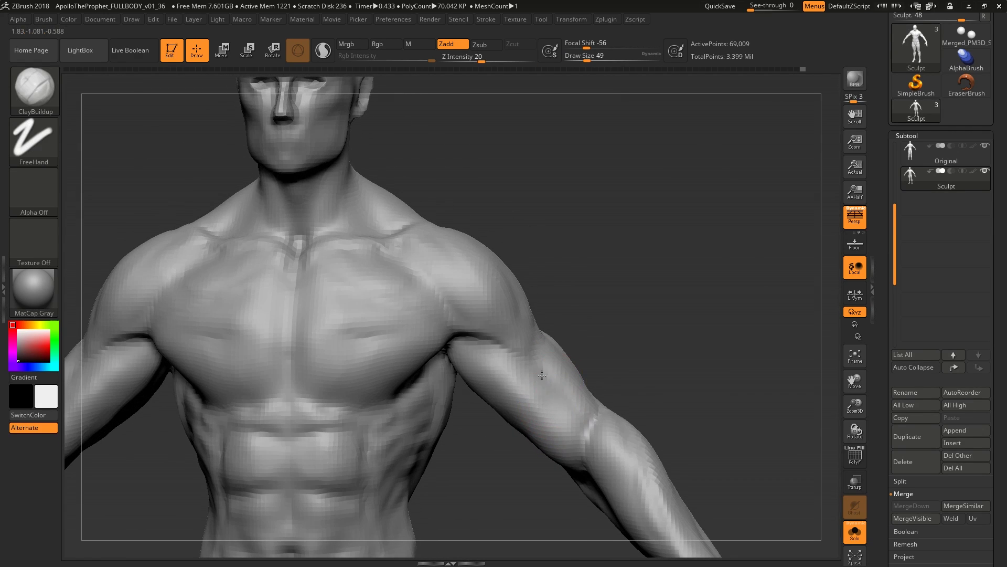
Refine the front deltoid and its transition into the outer chest with ClayBuildup at draw sizes 49 and 62
mouse_move(514, 370)
right_down()
mouse_move(500, 337)
mouse_move(462, 321)
mouse_move(502, 349)
right_up()
right_drag(476, 309, 558, 268)
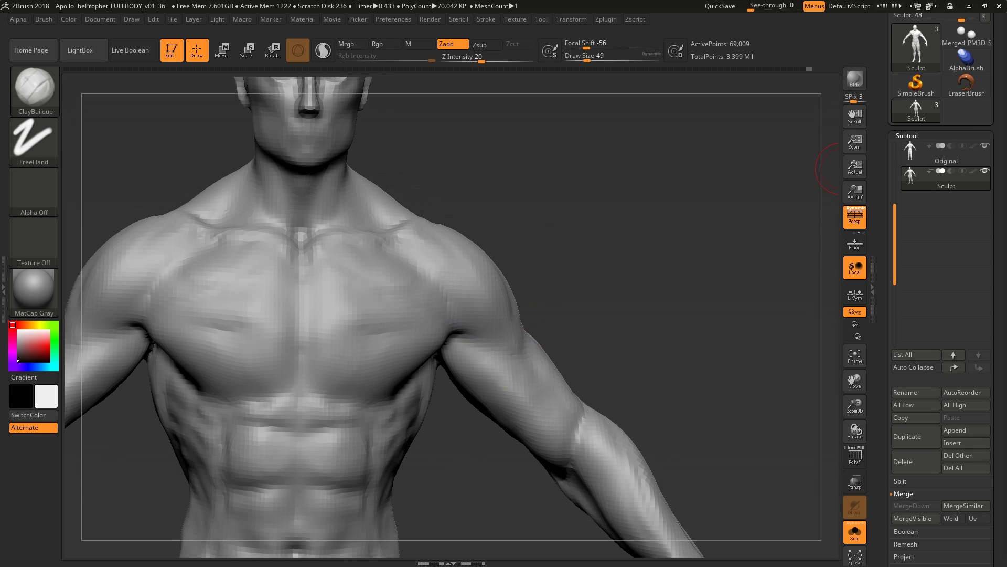
right_drag(536, 367, 477, 321)
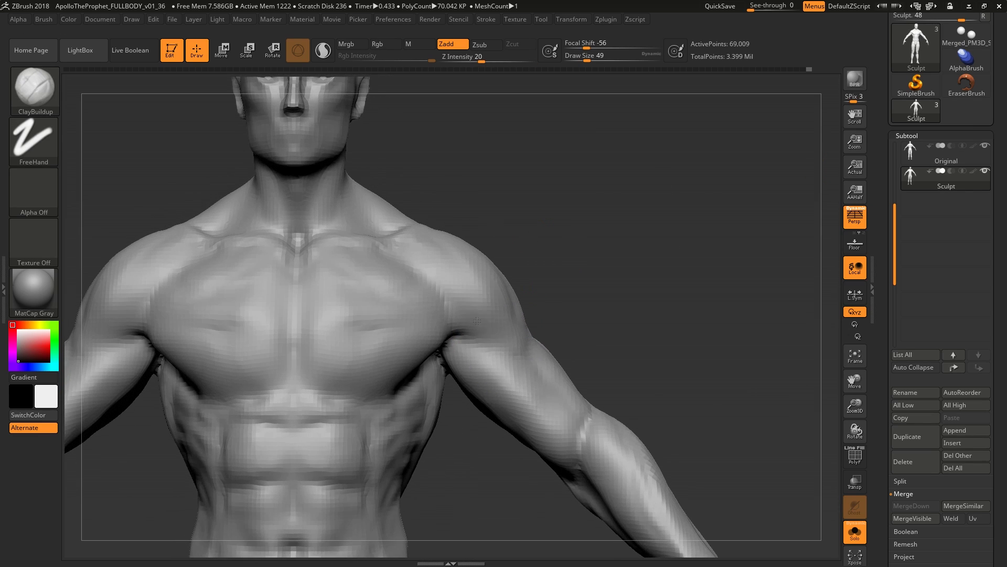
mouse_move(489, 281)
alt+right_down()
mouse_move(472, 315)
mouse_move(446, 331)
alt+right_up()
key(bracketleft)
key(bracketleft)
key(bracketleft)
key(s)
drag(446, 331, 449, 333)
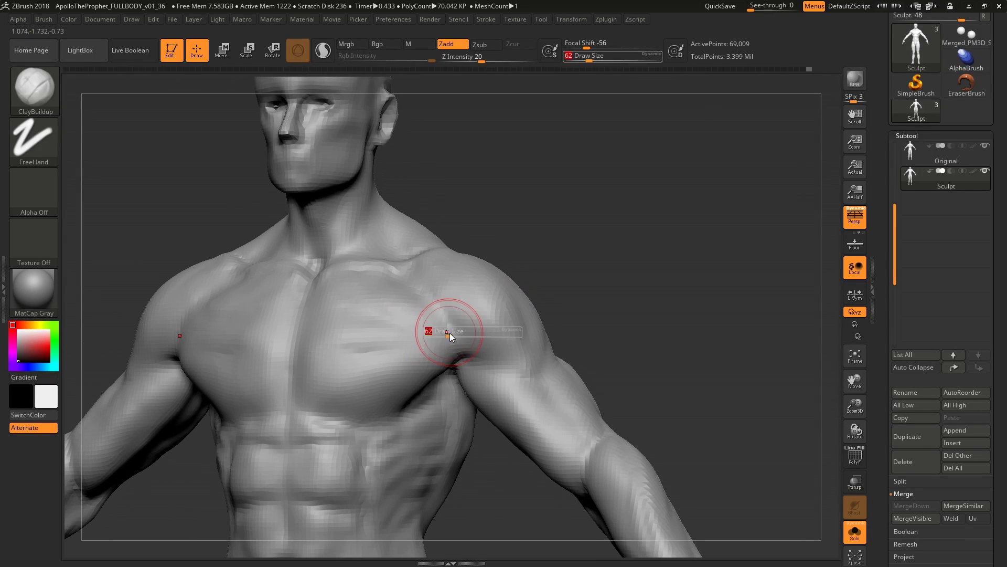
mouse_move(475, 356)
right_down()
mouse_move(472, 338)
mouse_move(485, 384)
mouse_move(461, 360)
mouse_move(455, 368)
mouse_move(449, 348)
mouse_move(472, 354)
mouse_move(444, 349)
mouse_move(467, 346)
mouse_move(436, 315)
mouse_move(472, 340)
mouse_move(455, 309)
mouse_move(504, 327)
right_up()
Define the border between the front deltoid and the chest with ClayBuildup at draw sizes 37 and 46, smoothing the strokes
key(bracketright)
key(bracketright)
right_drag(482, 266, 508, 288)
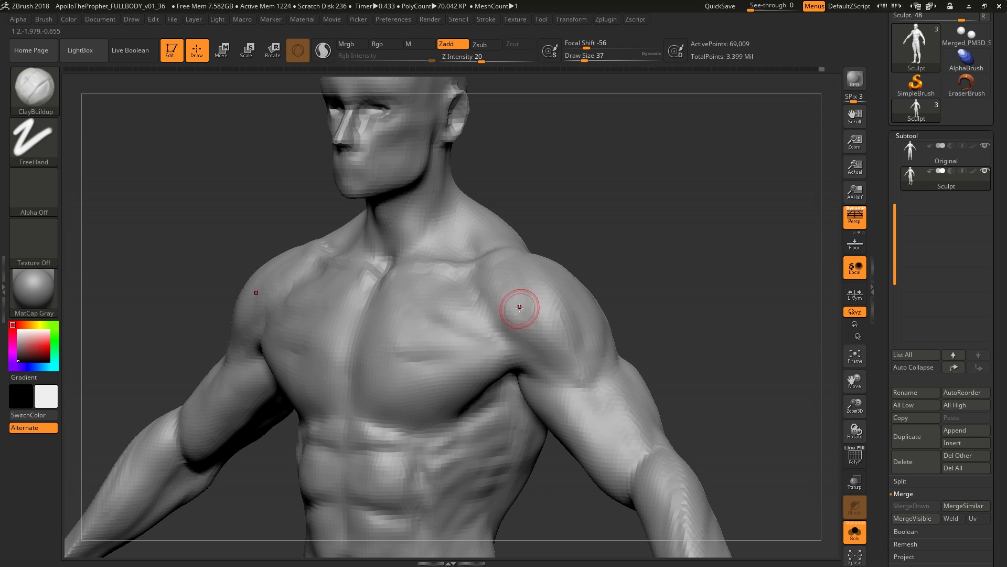
mouse_move(566, 378)
shift+right_down()
mouse_move(544, 350)
mouse_move(590, 370)
shift+right_up()
ctrl+right_drag(516, 304, 528, 355)
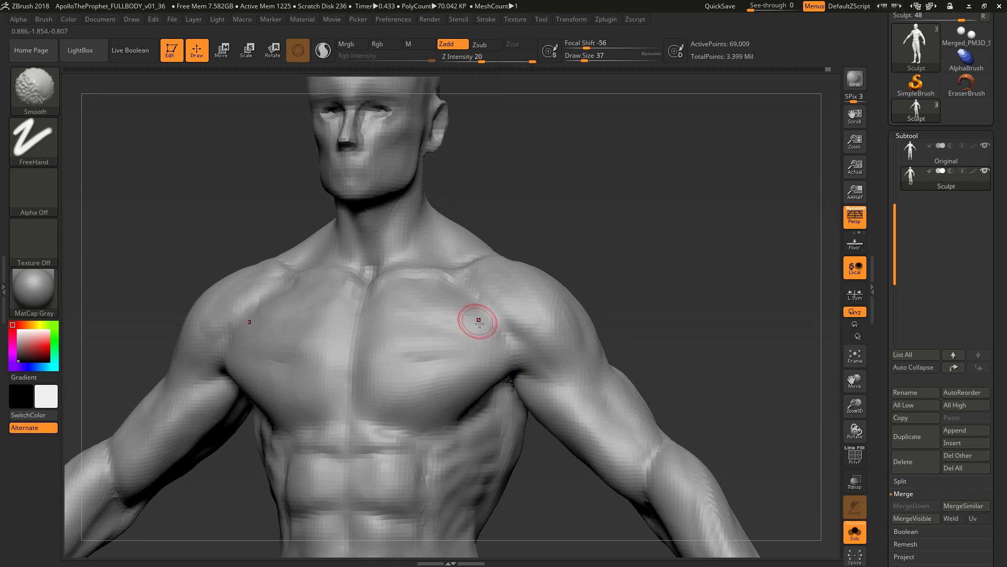
mouse_move(477, 319)
ctrl+right_down()
mouse_move(507, 295)
mouse_move(537, 362)
ctrl+right_up()
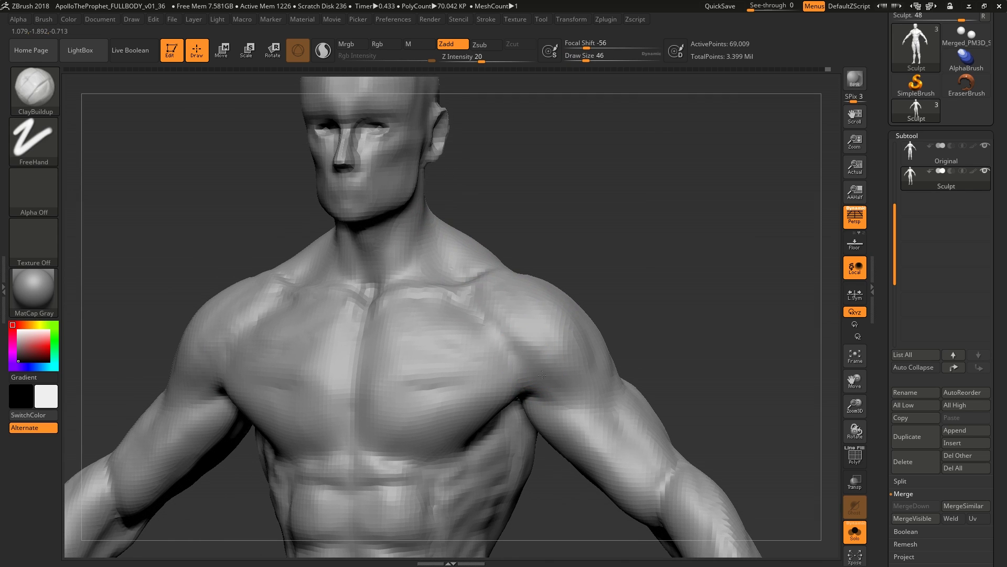
mouse_move(491, 328)
ctrl+right_down()
mouse_move(522, 333)
mouse_move(487, 304)
mouse_move(588, 331)
mouse_move(506, 349)
mouse_move(514, 367)
mouse_move(569, 400)
mouse_move(427, 360)
mouse_move(504, 330)
mouse_move(459, 336)
mouse_move(492, 329)
mouse_move(471, 299)
mouse_move(488, 297)
mouse_move(484, 253)
mouse_move(511, 288)
mouse_move(441, 336)
ctrl+right_up()
Adjust the outer elbow and forearm contour from behind with Move Topological at draw sizes 74 and 77
key(b)
key(m)
key(t)
key(b)
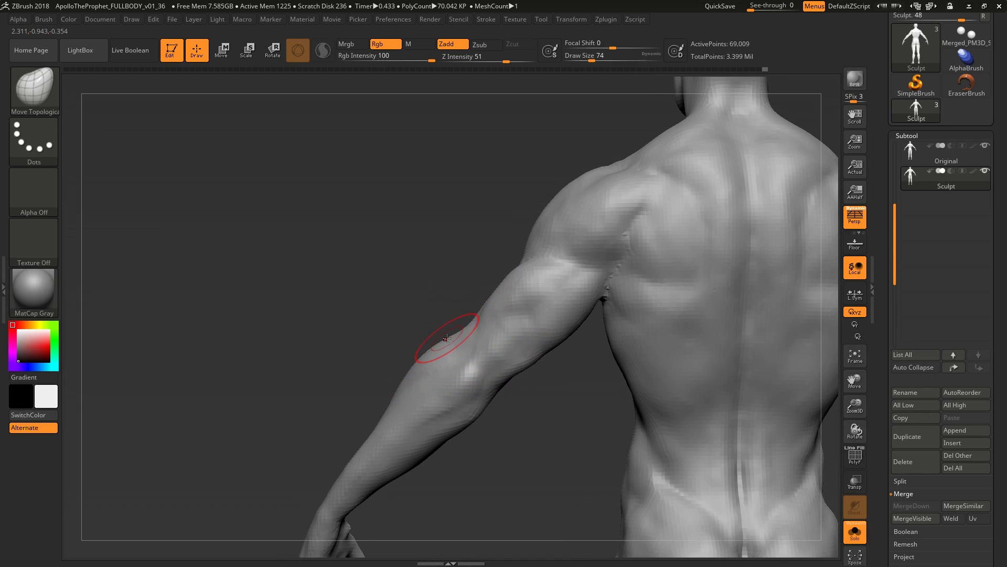
right_drag(390, 401, 382, 405)
key(s)
drag(382, 405, 379, 405)
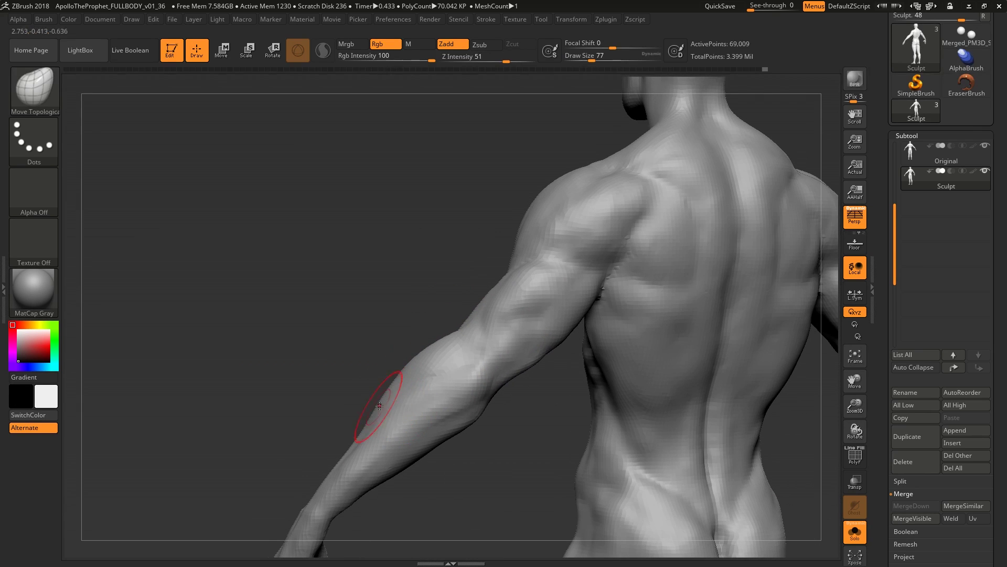
mouse_move(466, 349)
right_down()
mouse_move(514, 335)
mouse_move(508, 368)
mouse_move(519, 388)
mouse_move(474, 314)
right_up()
Add volume to the front of the upper arm with ClayBuildup at draw size 59
key(b)
key(c)
key(b)
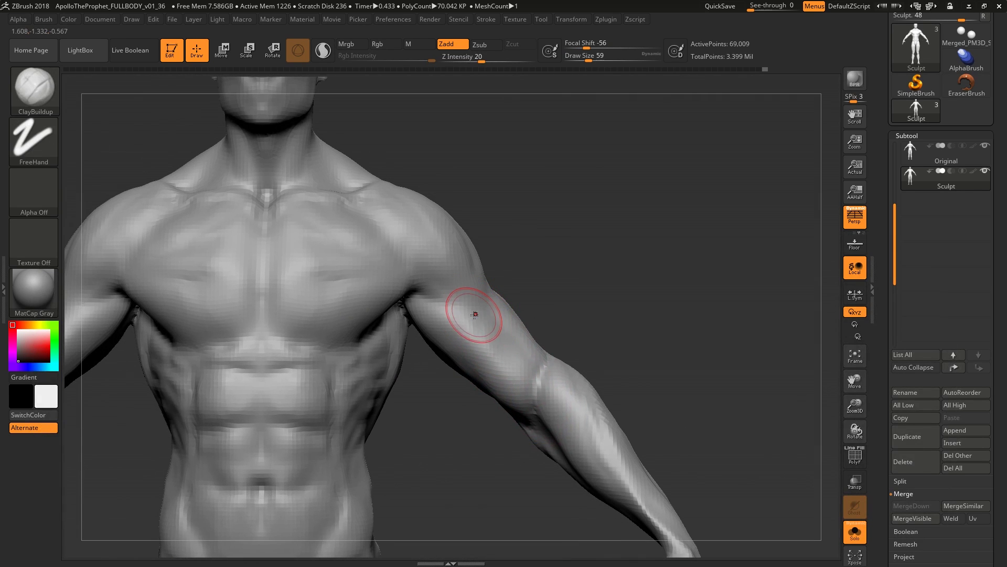
key([)
key([)
key([)
mouse_move(566, 353)
right_down()
mouse_move(580, 378)
mouse_move(534, 346)
mouse_move(544, 360)
mouse_move(559, 347)
right_up()
Reshape the arm's contour around the elbow from the front with Move Topological at draw size 104
key(b)
key(m)
key(t)
key(bracketright)
key(bracketright)
key(bracketright)
key(bracketright)
key(bracketright)
key(bracketright)
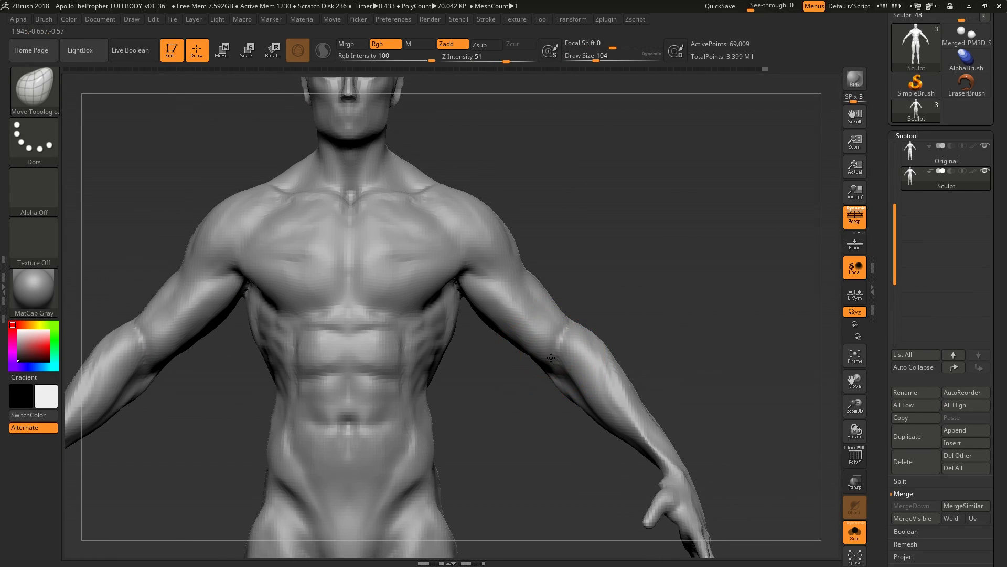
key(bracketleft)
key(bracketleft)
key(bracketleft)
key(bracketleft)
Smooth the elbow crease and forearm at draw sizes 59 and 77, and adjust the arm's side contour with Move Topological at 68
mouse_move(565, 337)
shift+mouse_down()
mouse_move(580, 315)
mouse_move(554, 314)
shift+mouse_up()
right_drag(553, 314, 602, 319)
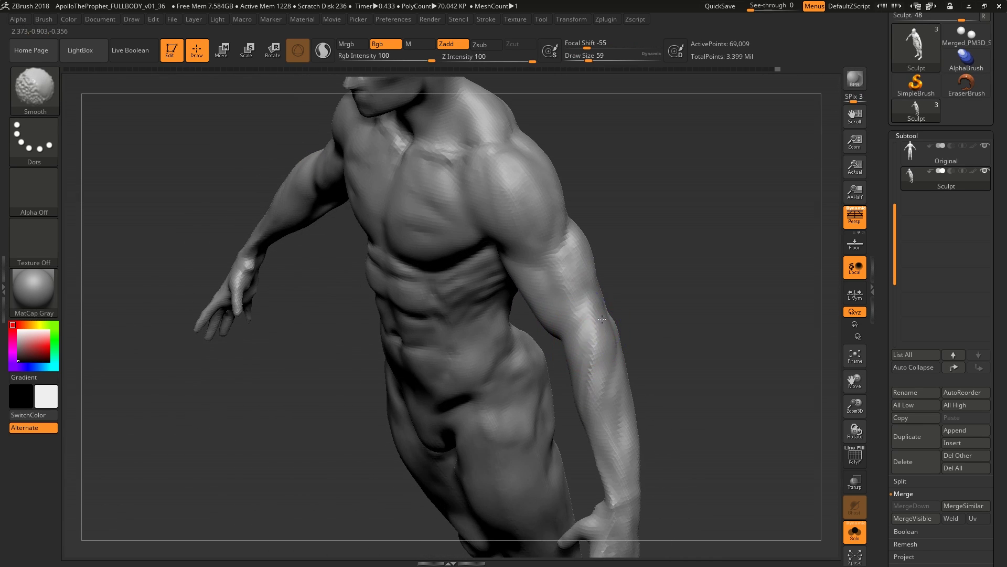
right_drag(592, 365, 596, 360)
shift+right_drag(607, 416, 618, 353)
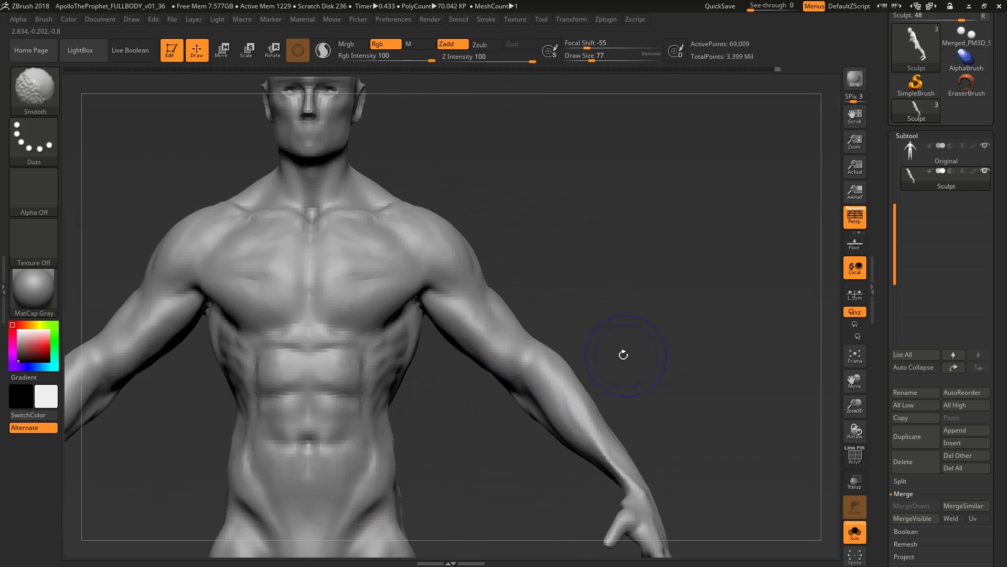
key(f)
mouse_move(530, 370)
right_down()
mouse_move(540, 382)
mouse_move(574, 347)
mouse_move(551, 411)
mouse_move(551, 360)
mouse_move(546, 369)
mouse_move(562, 332)
mouse_move(558, 343)
right_up()
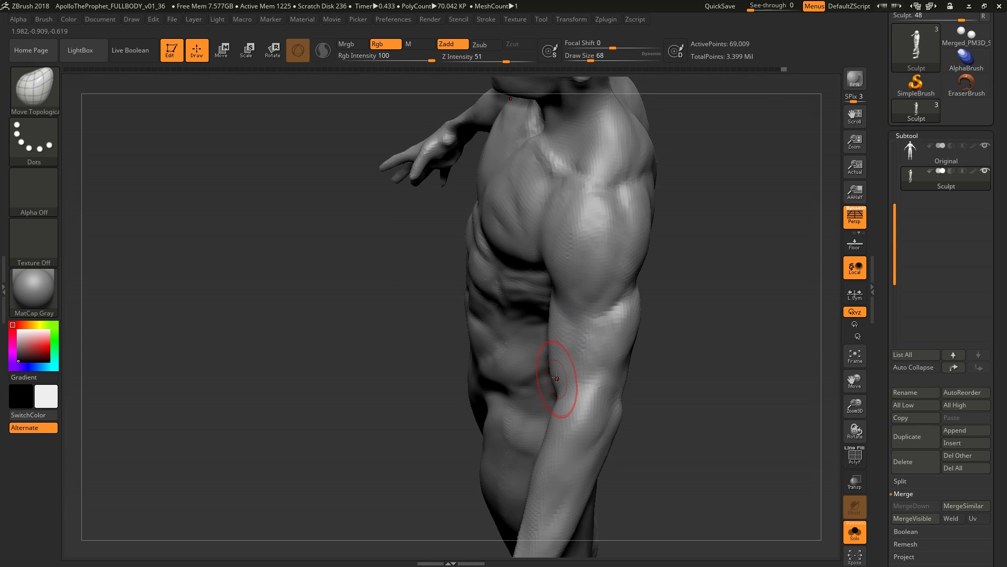
mouse_move(550, 349)
right_down()
mouse_move(551, 298)
mouse_move(569, 294)
mouse_move(562, 367)
mouse_move(529, 360)
mouse_move(526, 345)
mouse_move(513, 383)
right_up()
Refine the underarm area and inner upper arm with ClayBuildup at draw sizes 44 and 49
key(b)
key(c)
key(b)
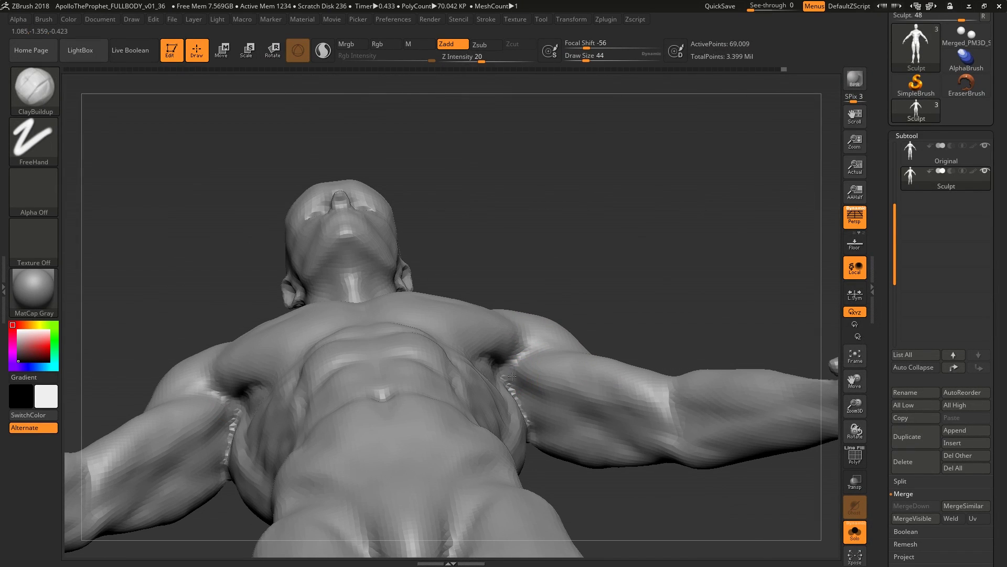
mouse_move(523, 376)
right_down()
mouse_move(537, 385)
mouse_move(533, 407)
mouse_move(572, 401)
mouse_move(545, 362)
right_up()
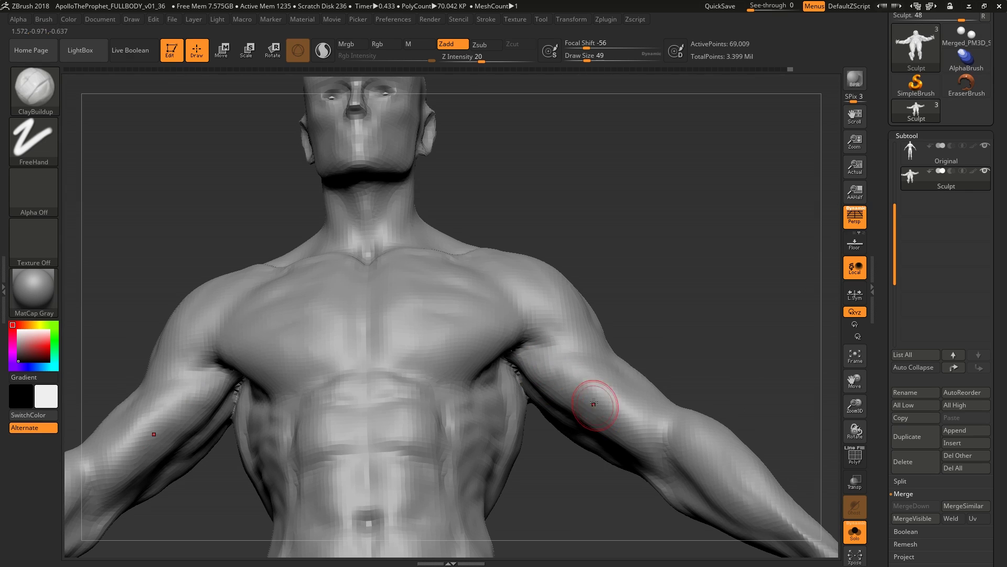
mouse_move(593, 403)
right_down()
mouse_move(590, 355)
mouse_move(570, 335)
right_up()
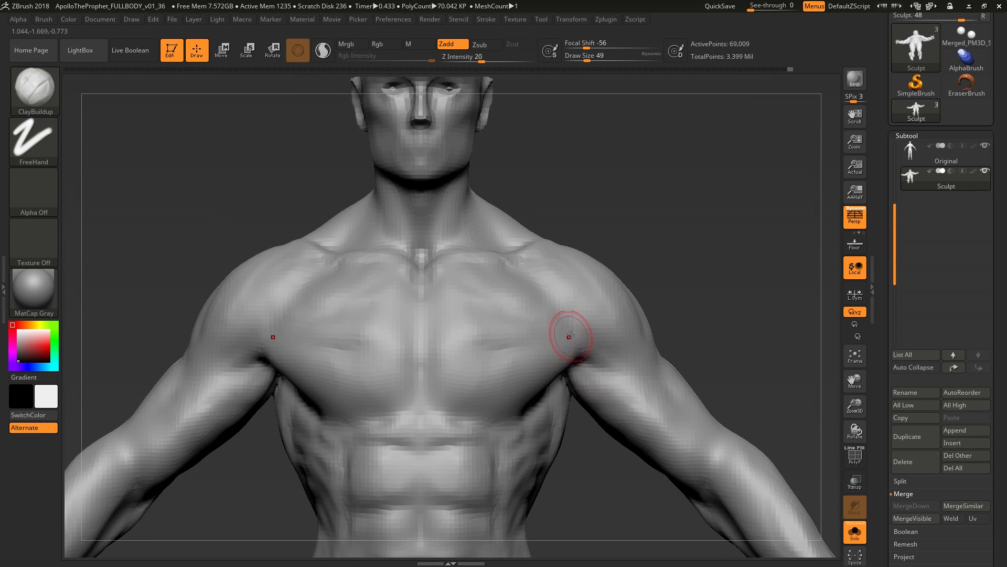
Adjust the outer lower edge of the chest muscles with Move Topological at draw size 97
key(b)
key(m)
key(t)
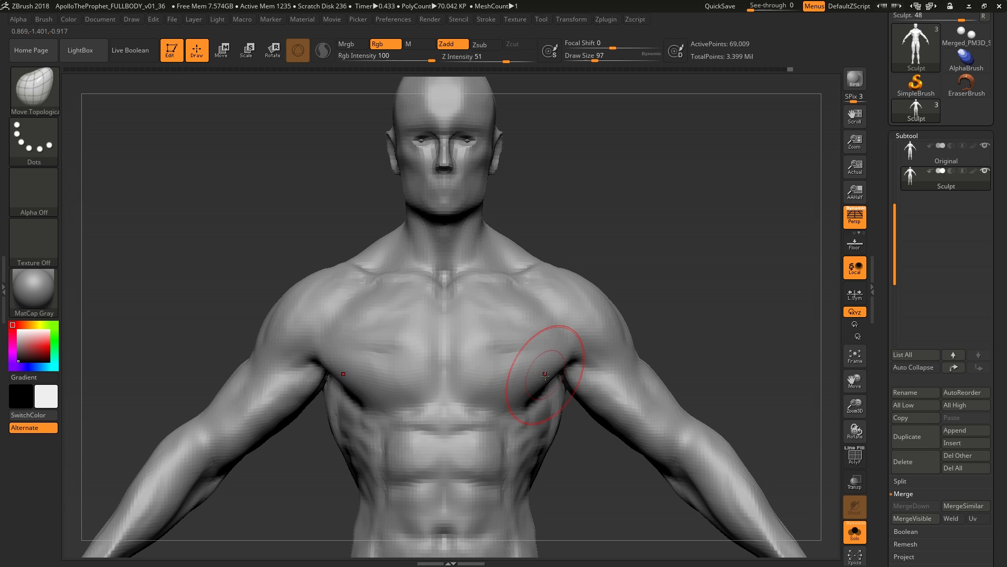
mouse_move(546, 374)
right_down()
mouse_move(519, 387)
mouse_move(559, 370)
mouse_move(539, 321)
right_up()
mouse_move(579, 358)
right_down()
mouse_move(567, 373)
mouse_move(556, 333)
mouse_move(566, 313)
mouse_move(545, 336)
mouse_move(486, 336)
right_up()
Sculpt the inner chest and sternum with ClayBuildup at draw sizes 25 and 33, and smooth the area at 44
key(b)
key(c)
key(b)
key([)
key([)
key([)
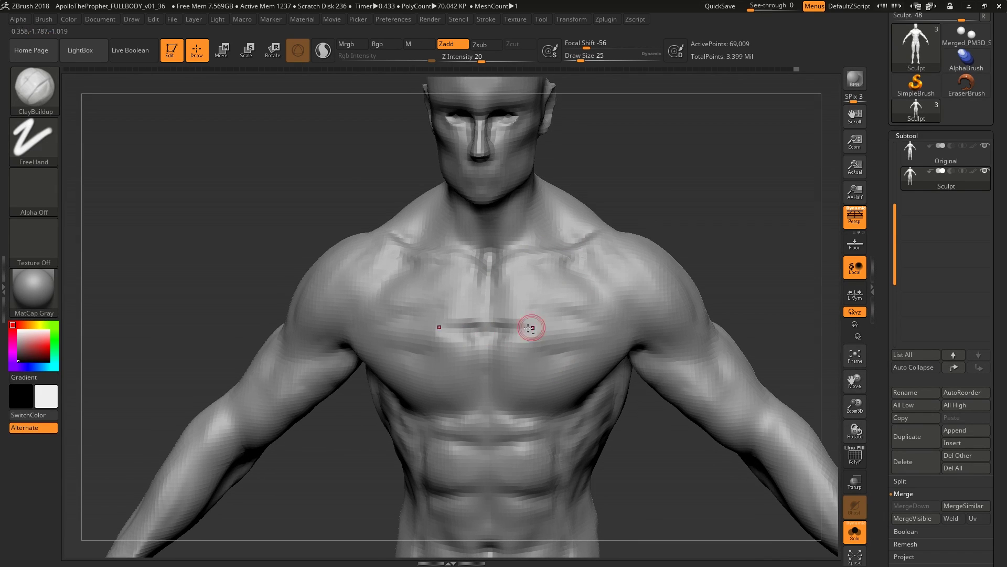
key(shift)
right_drag(500, 355, 488, 340)
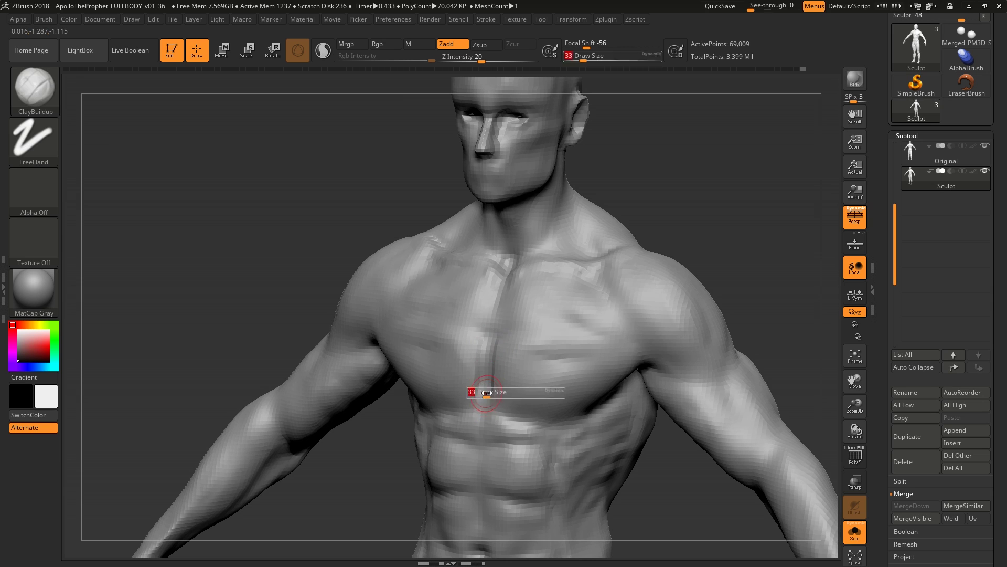
right_drag(490, 408, 517, 368)
key(shift)
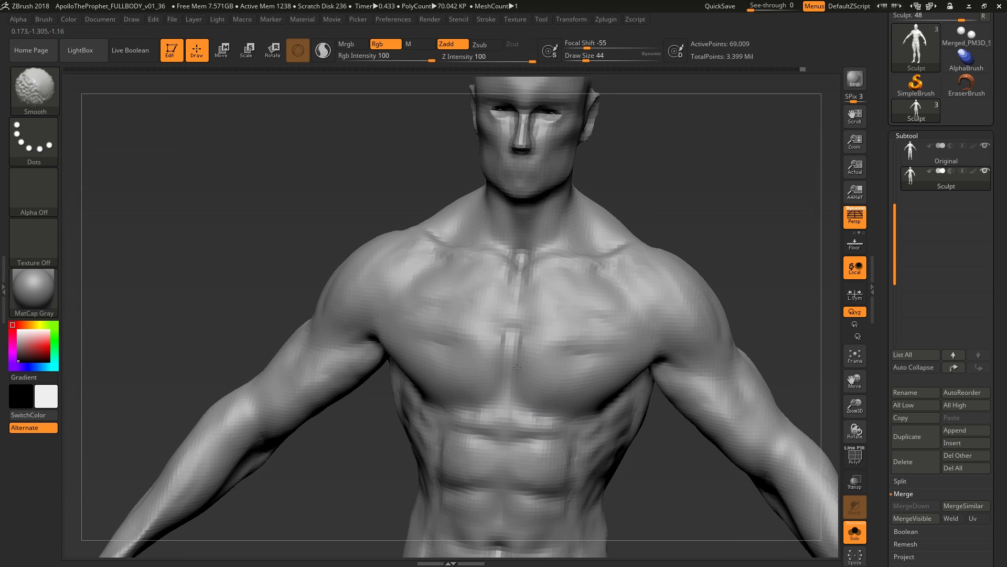
Fill out the upper chest and collarbone area with ClayBuildup at draw size 35, and smooth the surface
mouse_move(533, 319)
right_down()
mouse_move(557, 324)
mouse_move(554, 331)
mouse_move(570, 326)
mouse_move(535, 383)
mouse_move(589, 366)
mouse_move(569, 357)
mouse_move(611, 373)
mouse_move(596, 423)
mouse_move(521, 344)
mouse_move(535, 335)
mouse_move(515, 329)
mouse_move(548, 318)
mouse_move(553, 291)
mouse_move(582, 296)
right_up()
key(s)
drag(589, 299, 609, 300)
right_drag(609, 300, 562, 263)
key(bracketleft)
key(bracketleft)
key(bracketleft)
shift+drag(603, 239, 577, 241)
right_drag(577, 241, 562, 205)
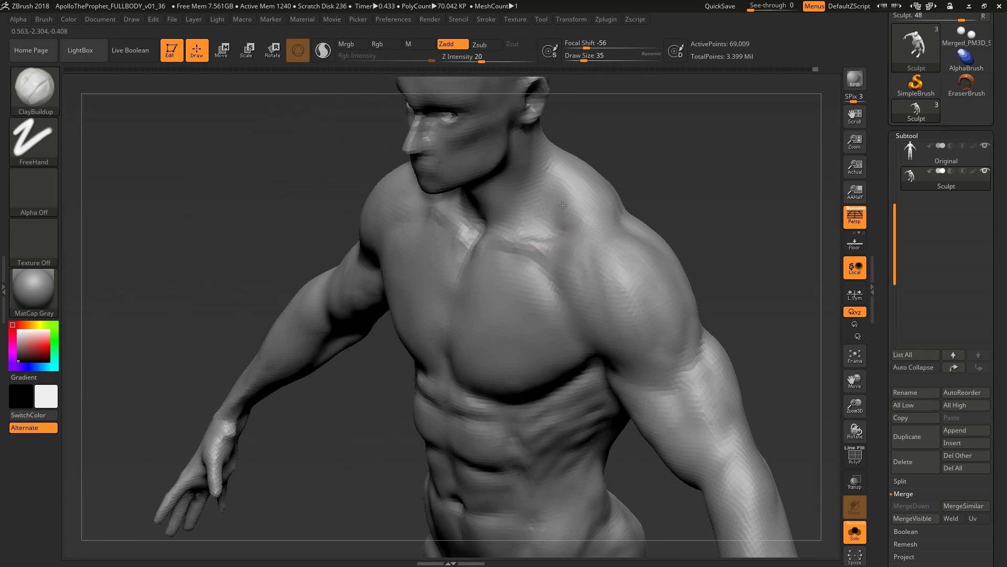
key(shift)
mouse_move(507, 240)
right_down()
mouse_move(548, 219)
mouse_move(530, 299)
right_up()
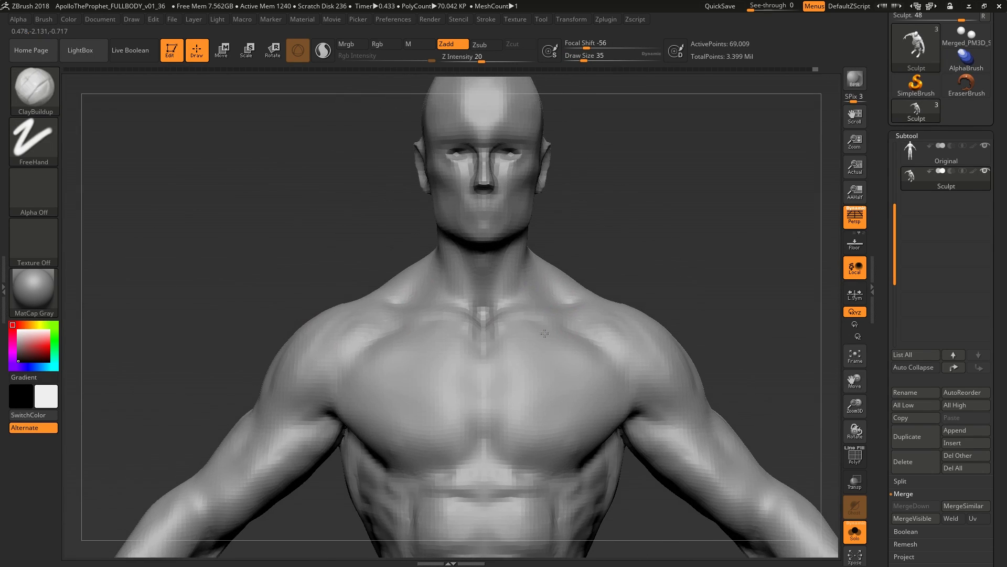
Adjust the collarbones, upper chest and shoulders with Move Topological at draw size 83
key(b)
key(m)
key(v)
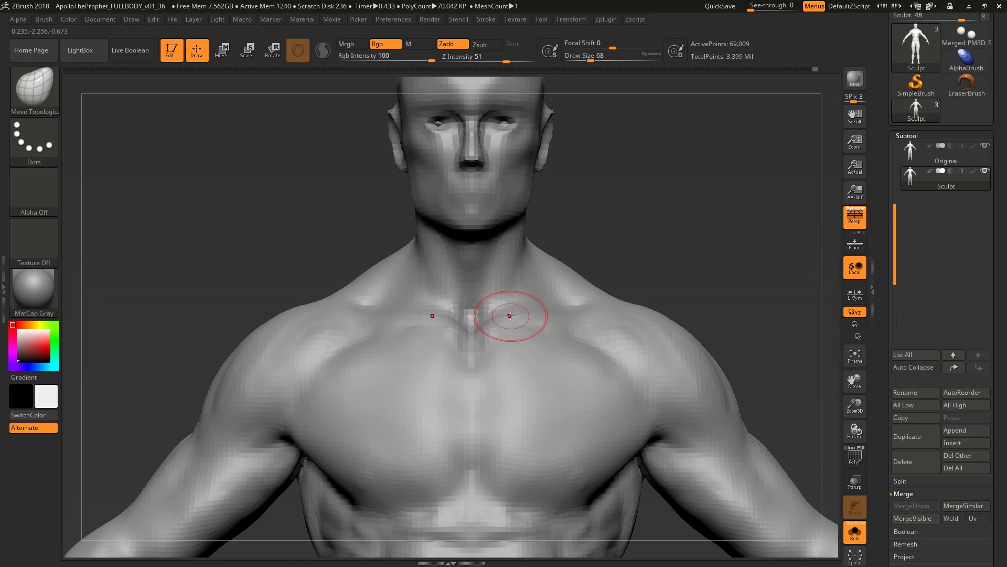
key(bracketright)
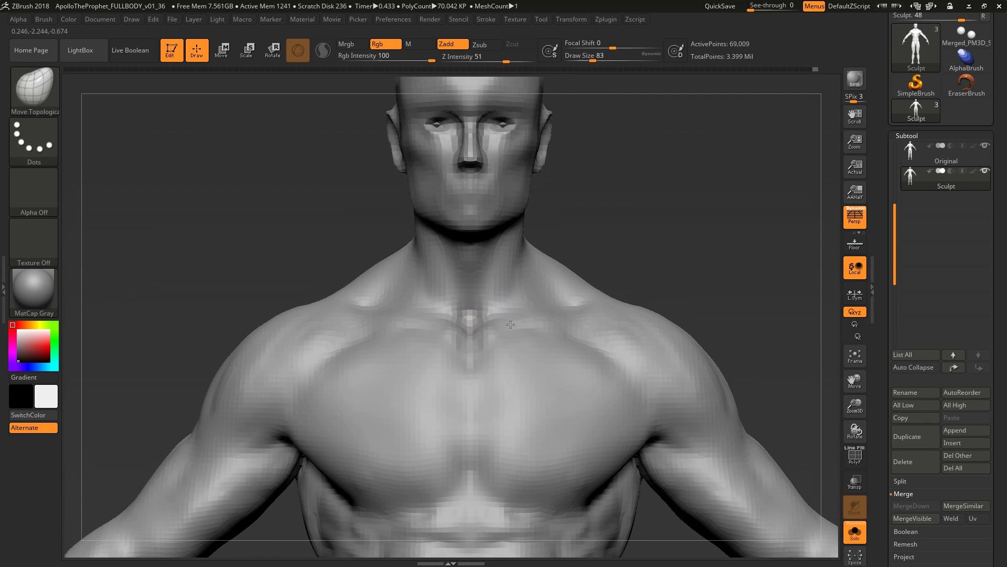
right_drag(530, 322, 569, 333)
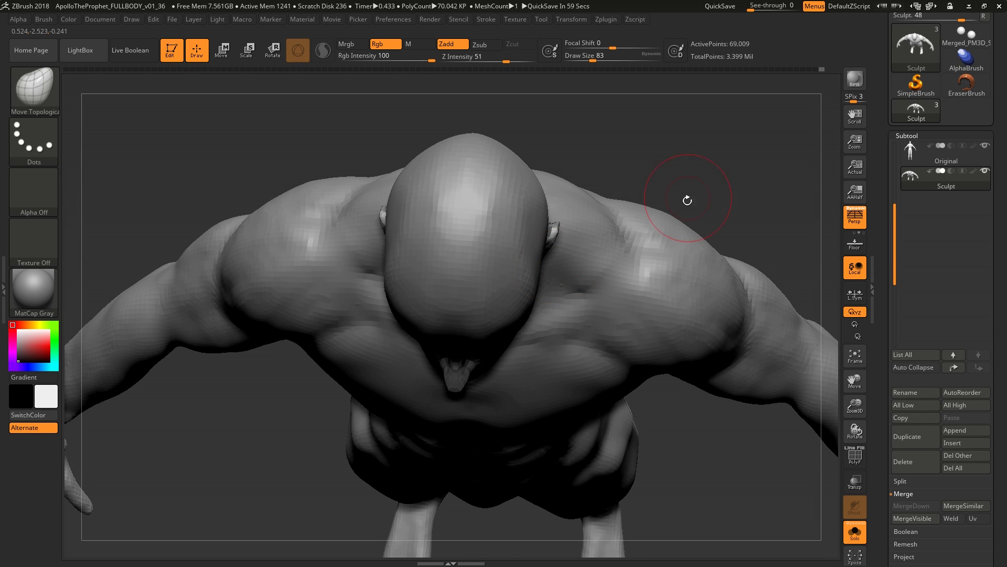
right_drag(687, 200, 576, 333)
mouse_move(592, 281)
right_down()
mouse_move(595, 253)
mouse_move(589, 314)
mouse_move(541, 267)
mouse_move(564, 279)
mouse_move(570, 312)
mouse_move(548, 265)
mouse_move(584, 254)
right_up()
key(bracketleft)
key(b)
key(c)
key(b)
Reshape the back of the head and the neck with Move Topological at draw sizes 136, 132 and 90
key(b)
key(m)
key(v)
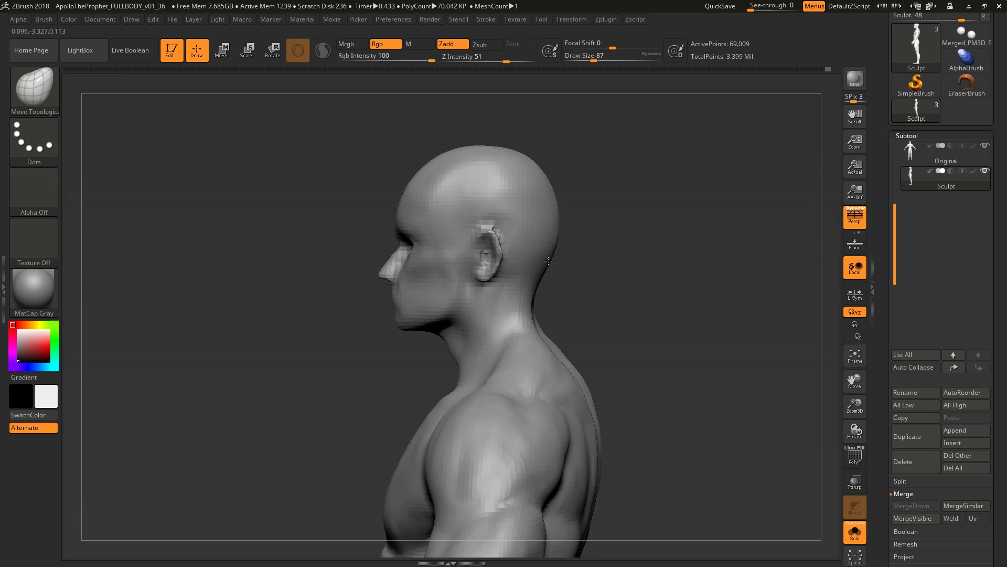
key(bracketright)
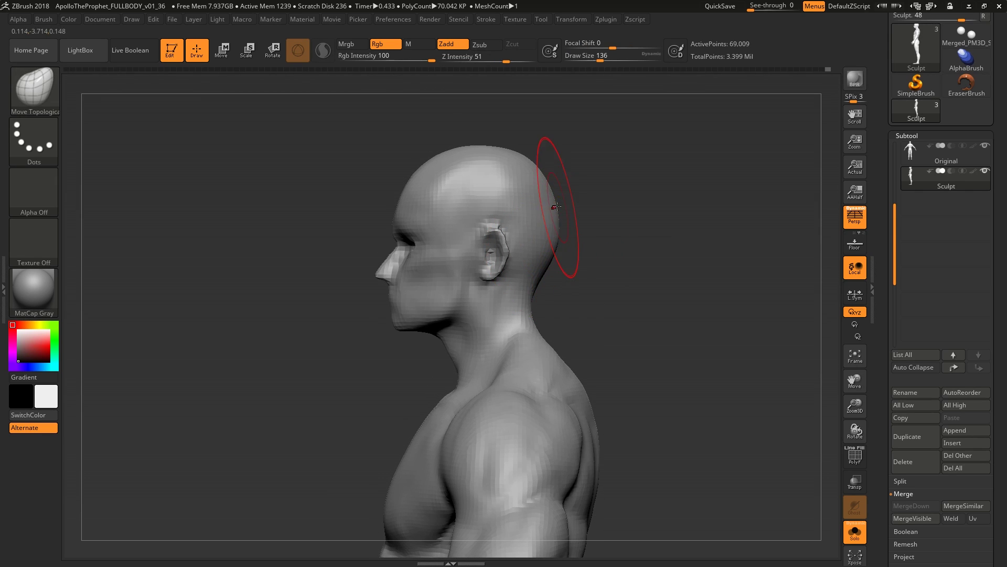
key(bracketleft)
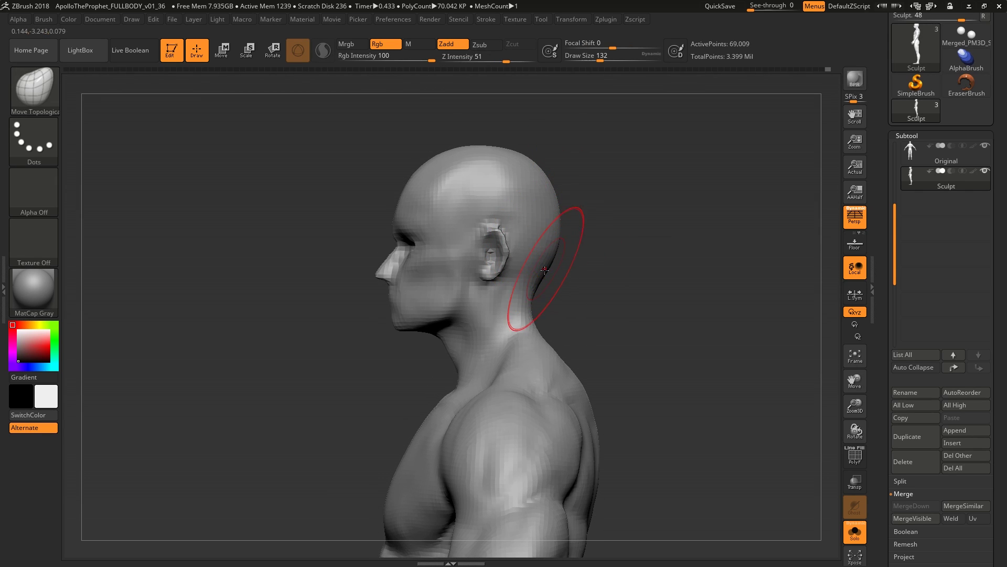
mouse_move(545, 270)
right_down()
mouse_move(530, 299)
mouse_move(542, 304)
mouse_move(574, 285)
mouse_move(566, 298)
right_up()
key(s)
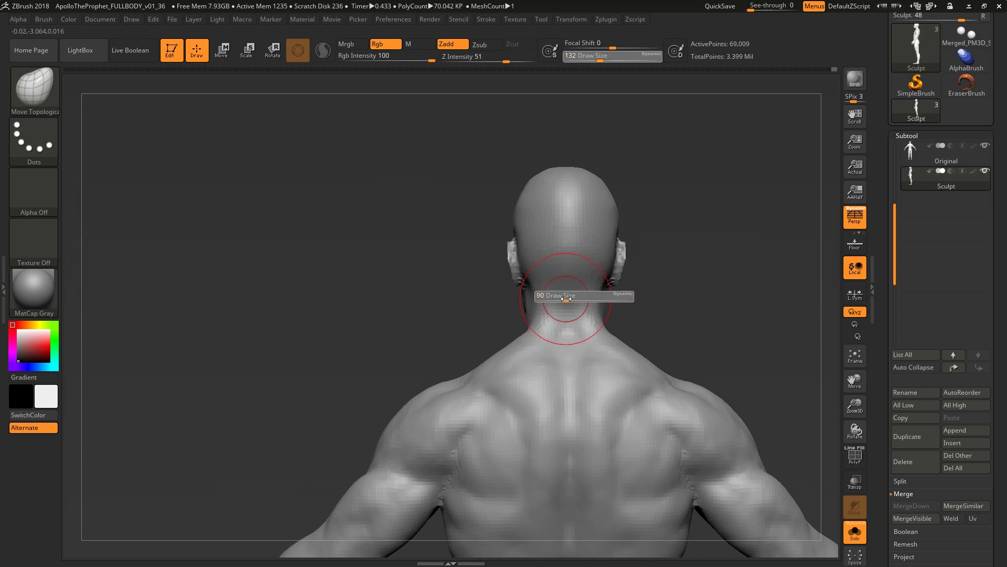
mouse_move(530, 335)
right_down()
mouse_move(518, 338)
mouse_move(537, 335)
mouse_move(547, 351)
mouse_move(535, 315)
right_up()
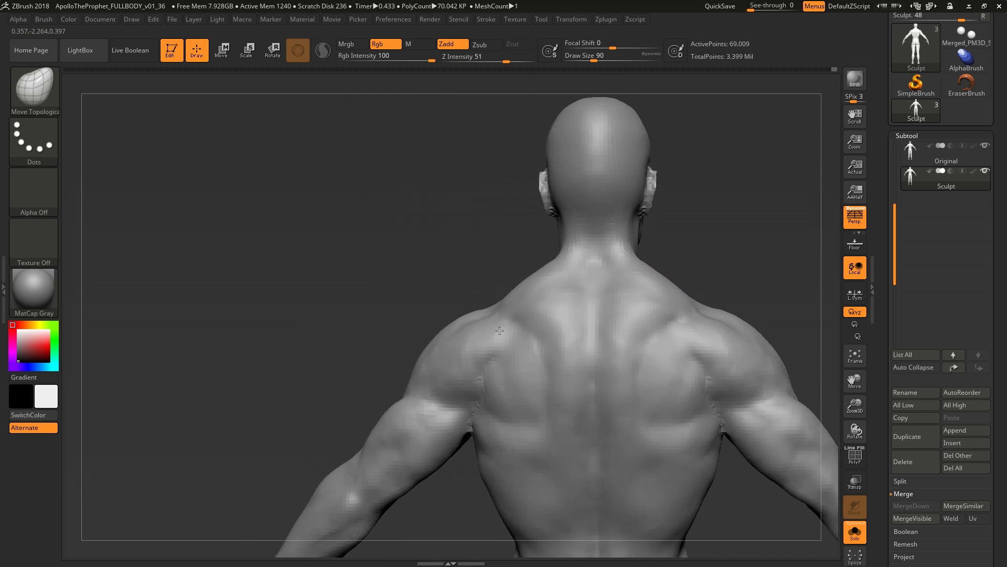
Refine the shoulder blades and upper back muscles with ClayBuildup at draw size 49
key(b)
key(b)
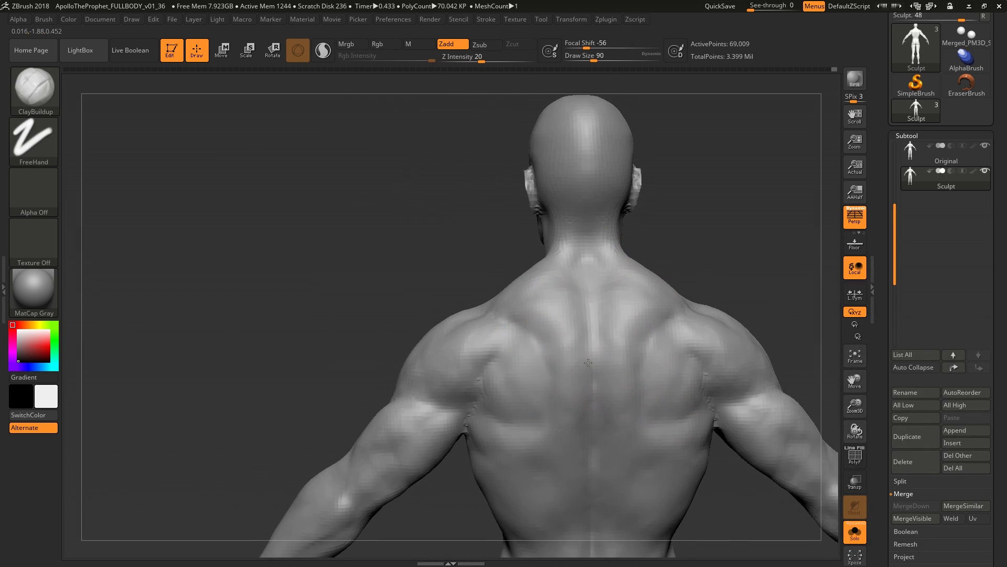
mouse_move(525, 383)
right_down()
mouse_move(521, 373)
mouse_move(570, 359)
mouse_move(527, 359)
right_up()
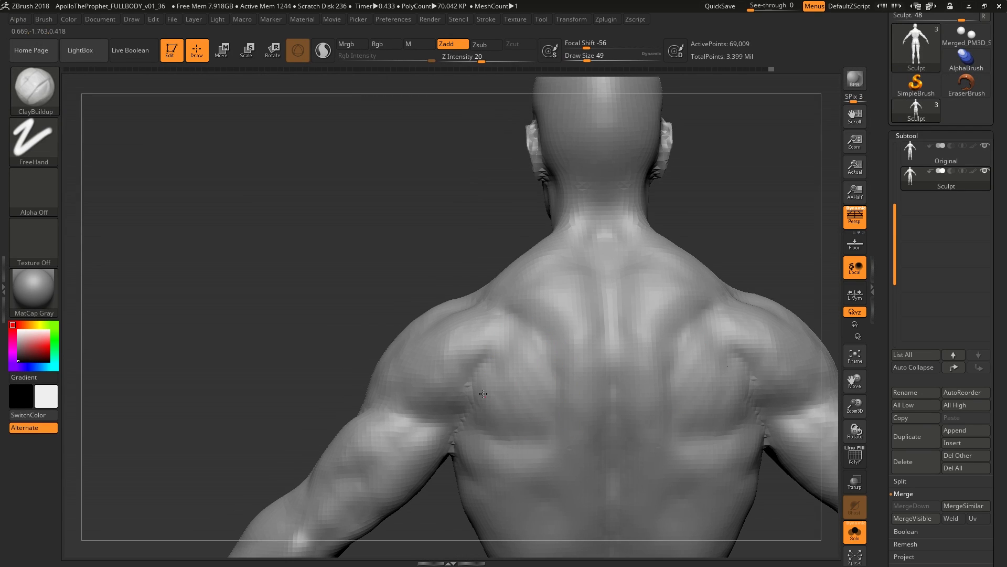
mouse_move(483, 393)
shift+right_down()
mouse_move(522, 409)
mouse_move(573, 401)
mouse_move(536, 290)
mouse_move(558, 333)
mouse_move(562, 297)
mouse_move(514, 359)
shift+right_up()
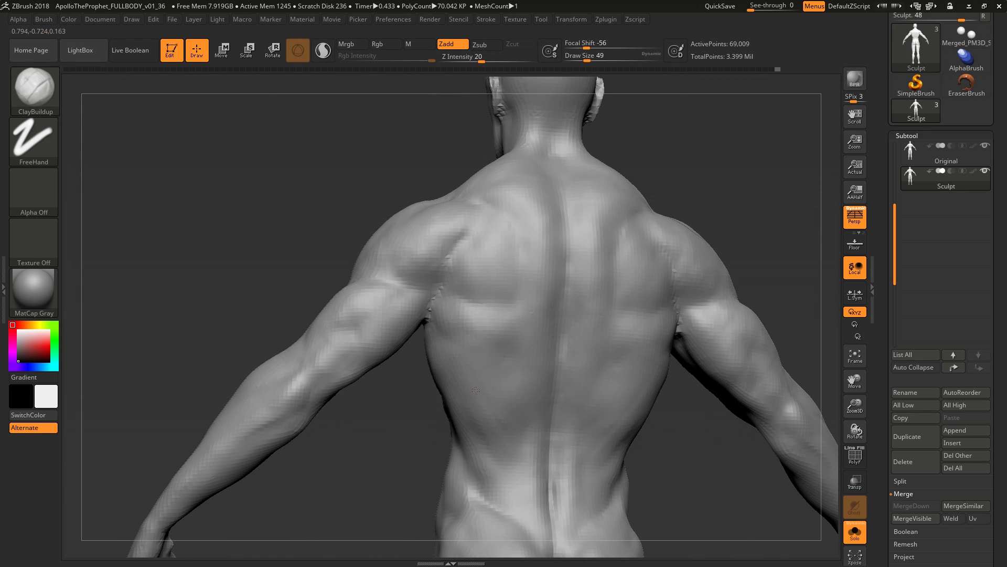
alt+right_drag(520, 417, 530, 394)
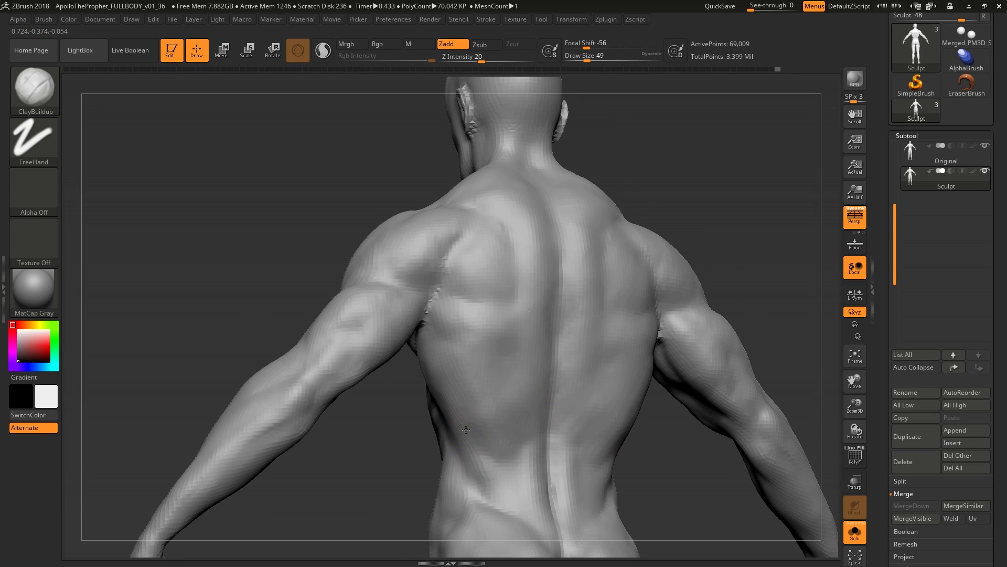
Build up the lower back muscles on both sides of the spine with ClayBuildup at draw size 49
shift+right_drag(466, 429, 503, 457)
right_drag(529, 390, 537, 454)
right_drag(532, 376, 582, 407)
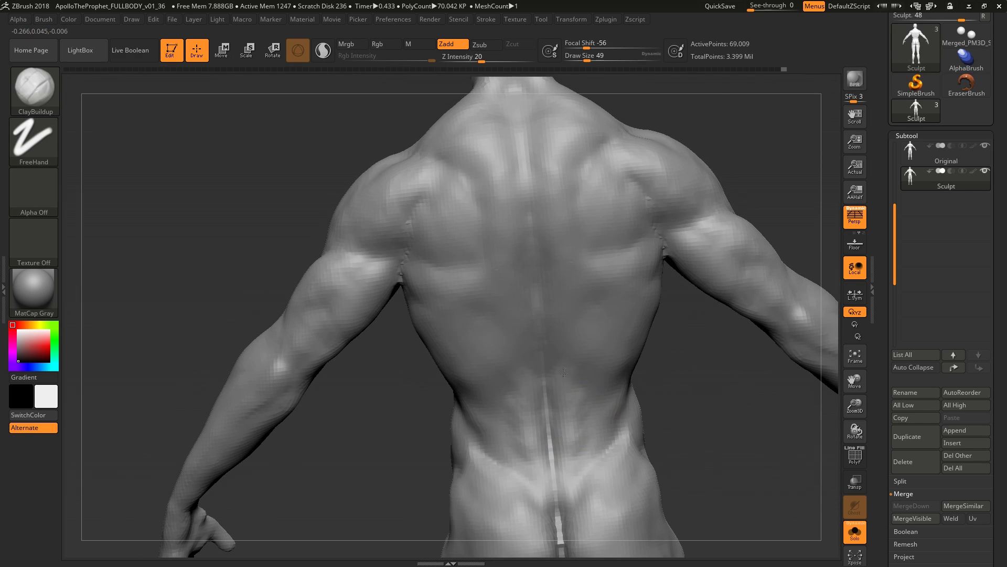
right_drag(564, 373, 571, 383)
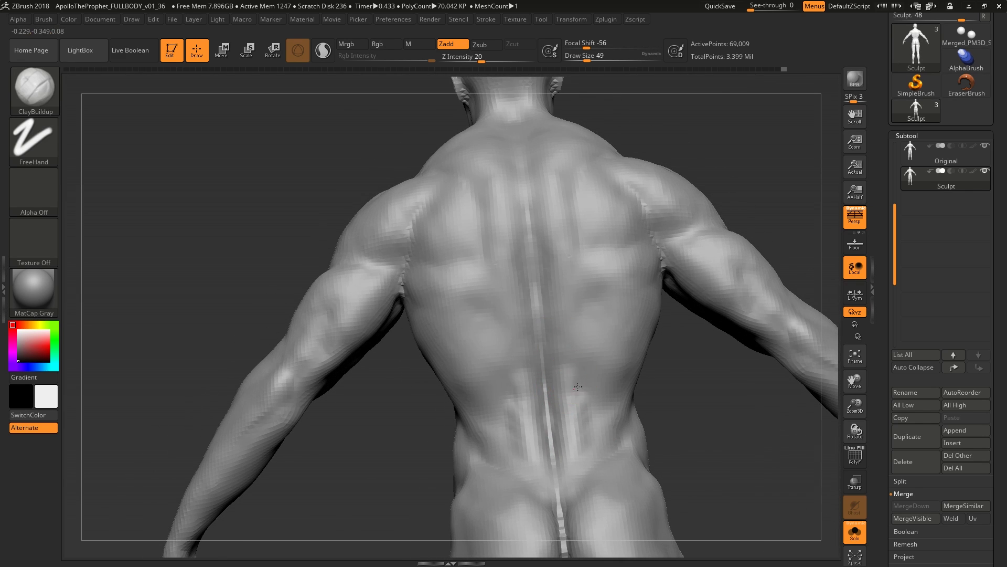
right_drag(577, 432, 573, 462)
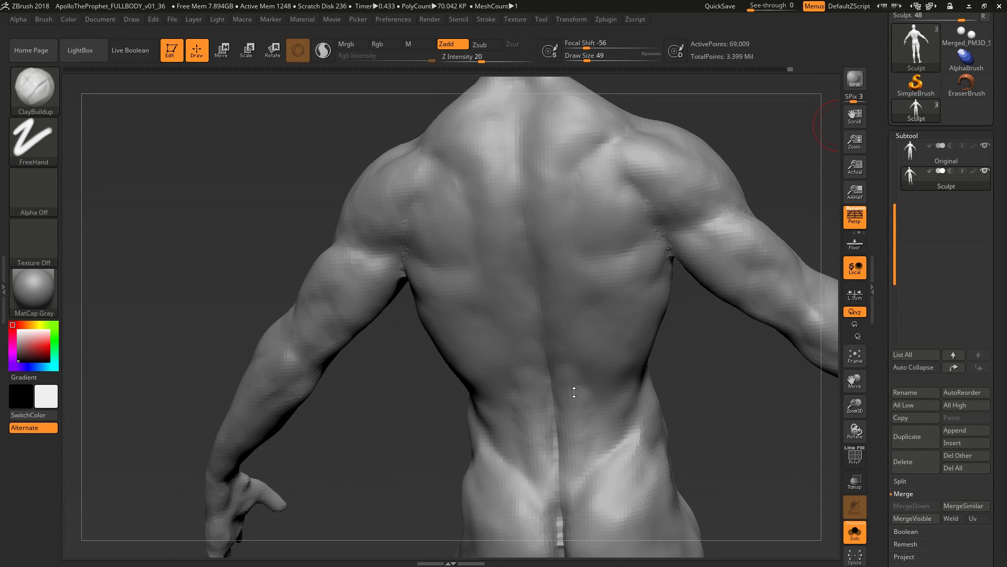
Sculpt the hips and upper buttocks with ClayBuildup at draw size 49, and smooth the surface
mouse_move(574, 393)
right_down()
mouse_move(558, 421)
mouse_move(511, 418)
right_up()
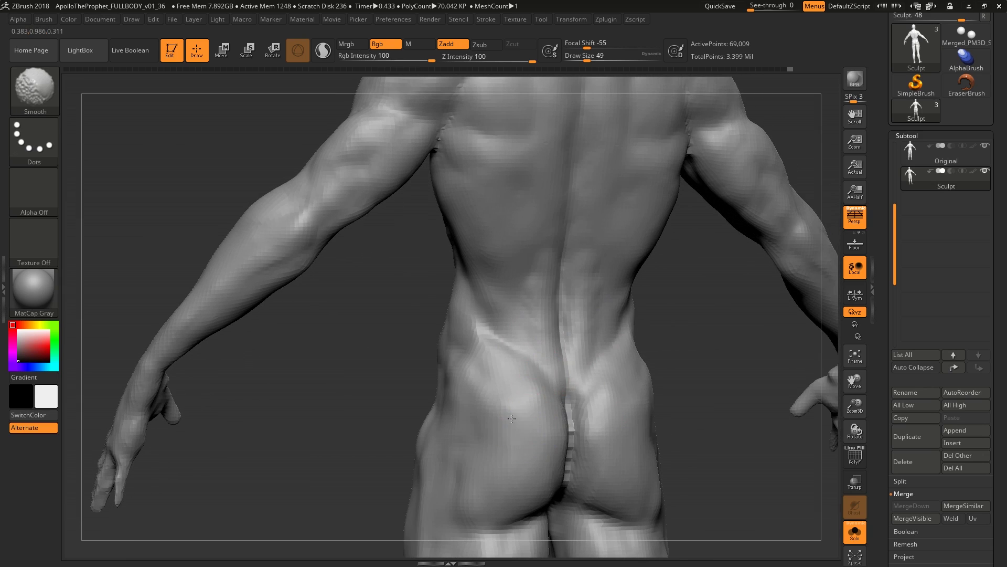
right_drag(529, 384, 531, 326)
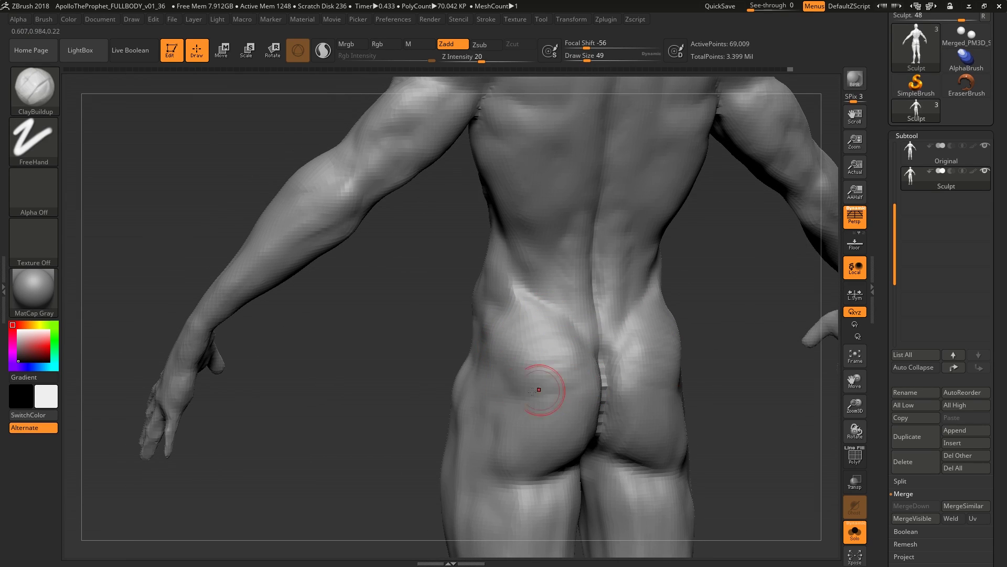
mouse_move(549, 411)
right_down()
mouse_move(556, 384)
mouse_move(586, 369)
right_up()
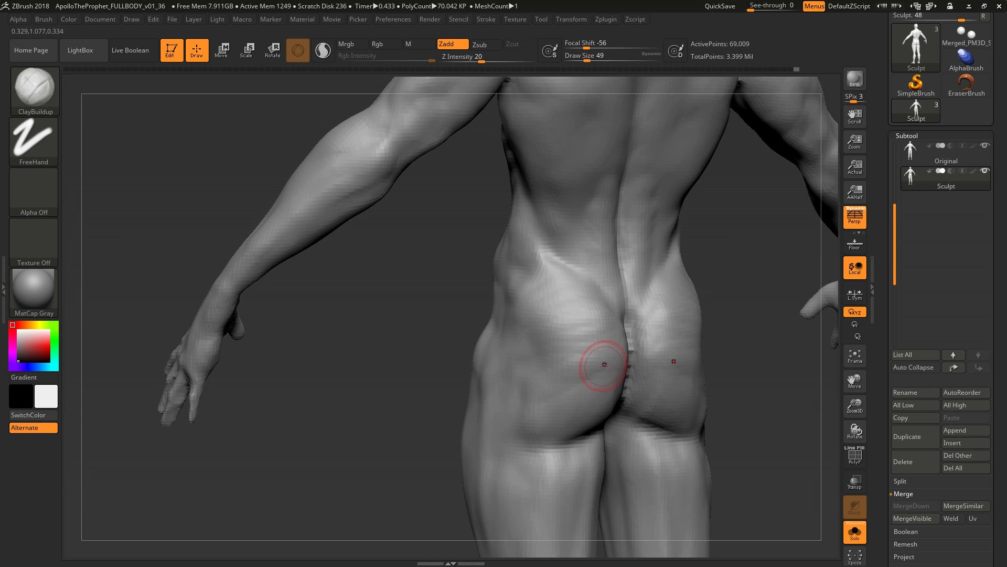
Define the sacrum area above the buttocks with ClayBuildup at draw sizes 54 and 44, and smooth it
mouse_move(530, 400)
right_down()
mouse_move(583, 401)
mouse_move(598, 347)
mouse_move(643, 338)
mouse_move(677, 315)
mouse_move(667, 319)
right_up()
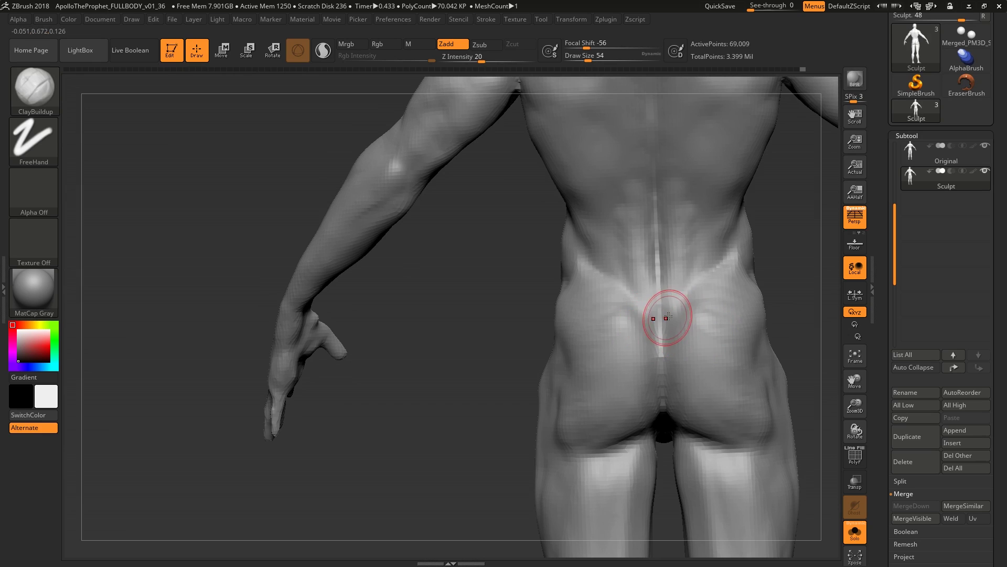
key([)
key(shift)
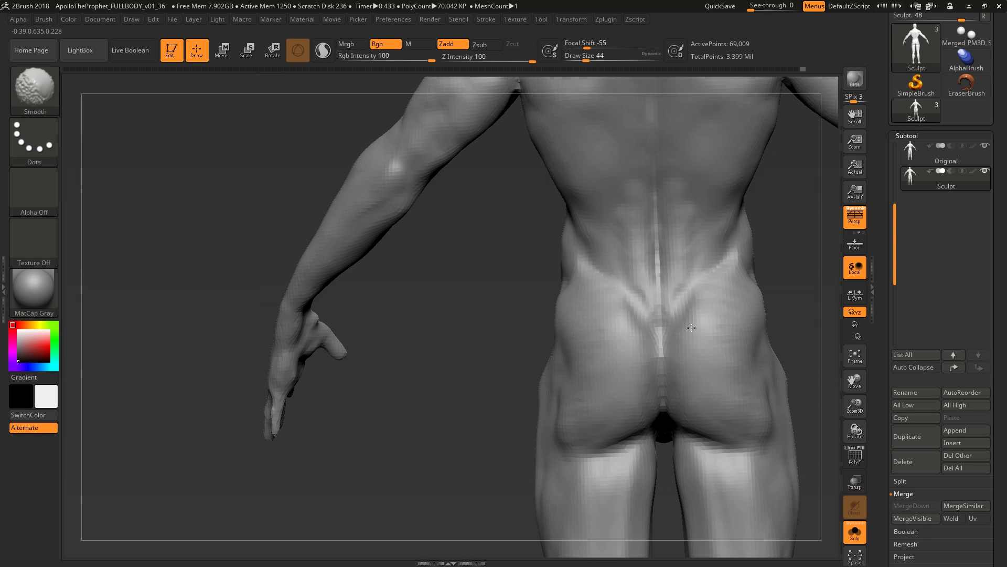
key(])
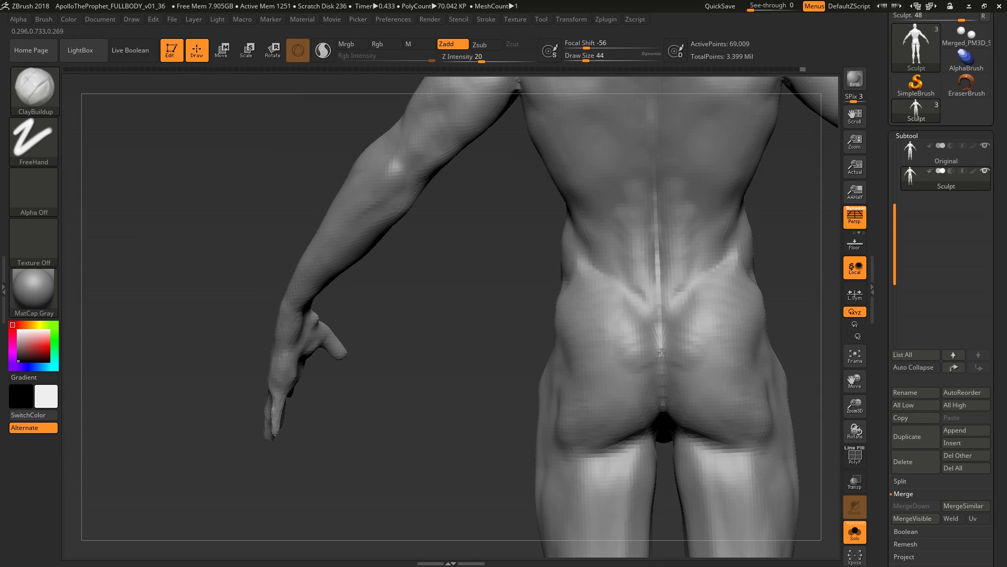
Fill out the side and lower part of the buttocks with ClayBuildup at draw size 51, and smooth them
mouse_move(637, 373)
right_down()
mouse_move(639, 360)
mouse_move(698, 336)
mouse_move(623, 353)
mouse_move(623, 368)
right_up()
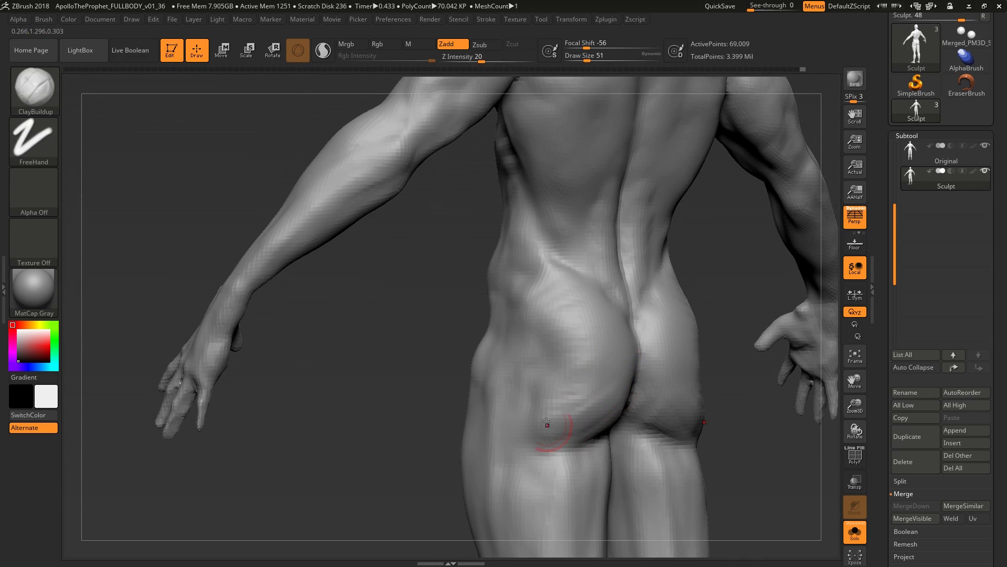
key(shift)
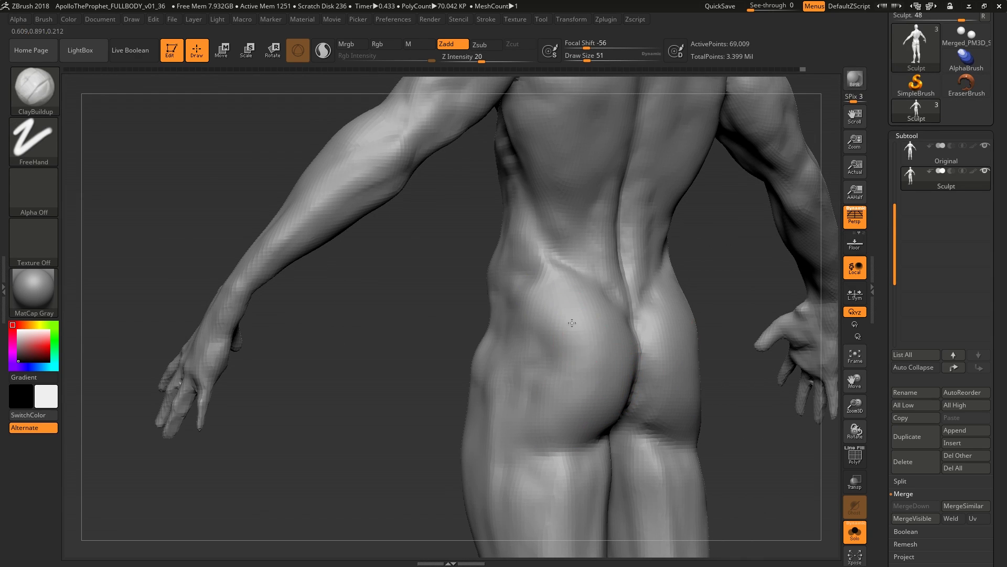
key(f)
mouse_move(580, 325)
shift+right_down()
mouse_move(575, 401)
mouse_move(557, 380)
mouse_move(528, 392)
shift+right_up()
key(shift)
mouse_move(550, 332)
right_down()
mouse_move(530, 328)
mouse_move(588, 265)
mouse_move(571, 334)
mouse_move(561, 336)
mouse_move(589, 369)
mouse_move(516, 351)
mouse_move(524, 360)
right_up()
key(f)
key(shift)
key(f)
Refine the lower back, waist and hip crest with ClayBuildup at draw size 51, and smooth the area
mouse_move(524, 234)
right_down()
mouse_move(581, 358)
mouse_move(568, 385)
right_up()
mouse_move(574, 344)
right_down()
mouse_move(546, 360)
mouse_move(550, 321)
mouse_move(588, 271)
right_up()
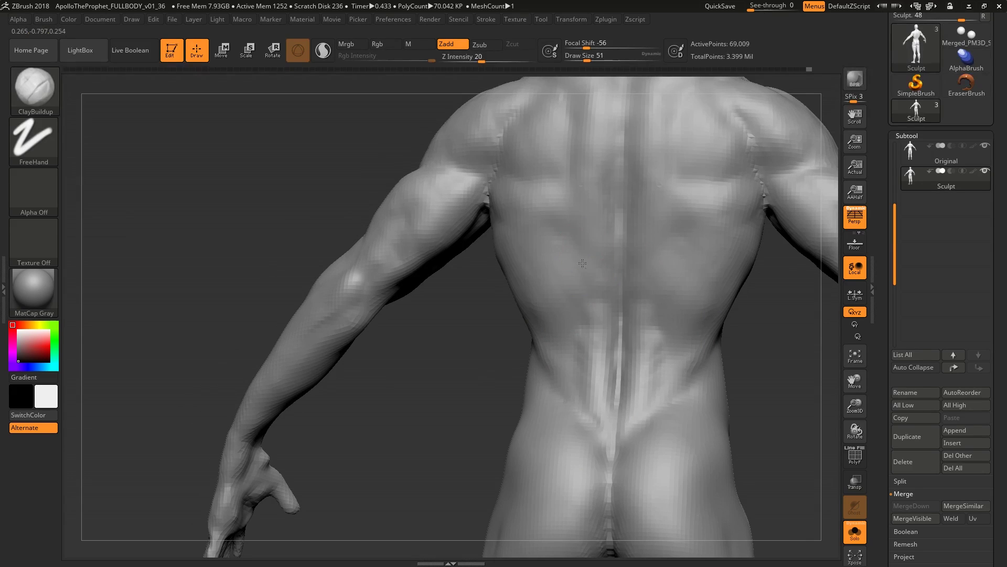
right_drag(580, 308, 607, 303)
key(shift)
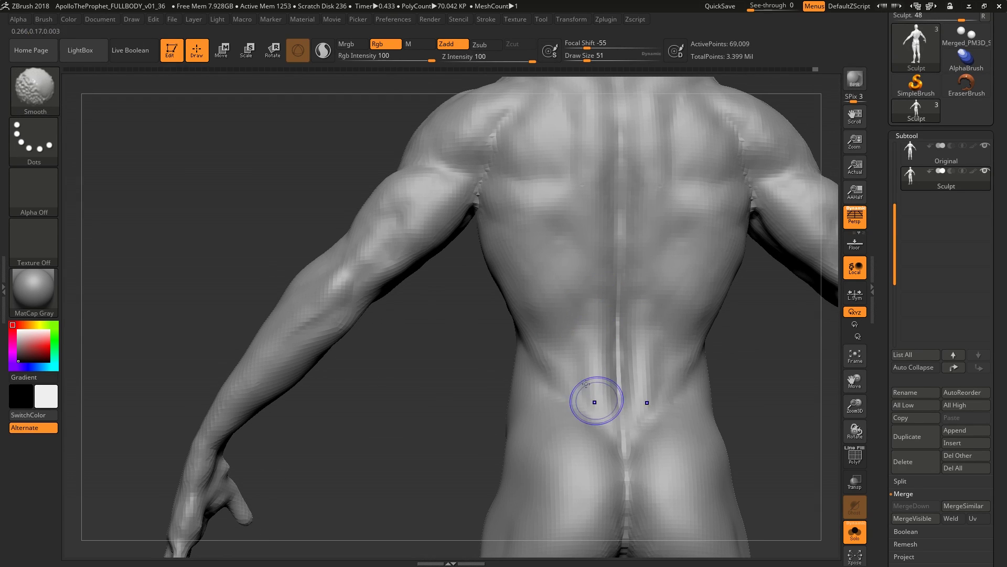
right_drag(586, 383, 583, 283)
mouse_move(539, 344)
right_down()
mouse_move(566, 355)
mouse_move(577, 388)
mouse_move(544, 389)
right_up()
key(f)
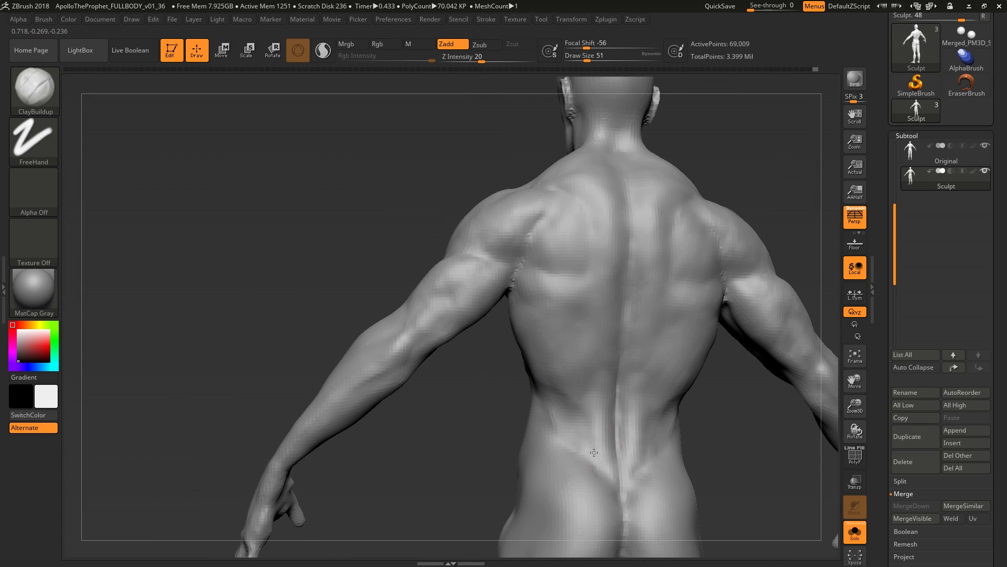
mouse_move(594, 452)
ctrl+right_down()
mouse_move(567, 321)
mouse_move(561, 372)
mouse_move(591, 367)
mouse_move(590, 352)
ctrl+right_up()
right_drag(626, 321, 607, 259)
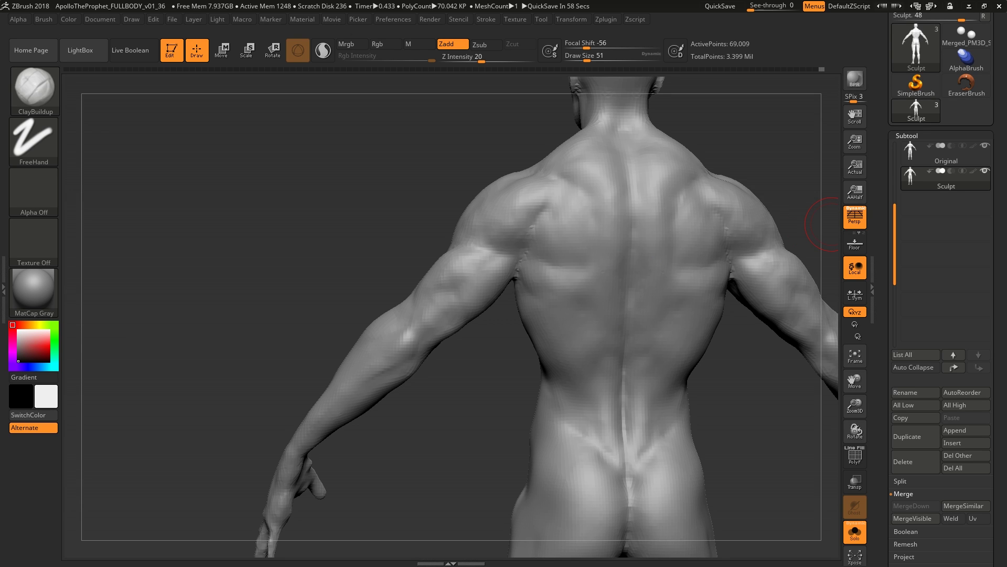
mouse_move(831, 224)
right_down()
mouse_move(551, 308)
mouse_move(525, 348)
mouse_move(522, 316)
mouse_move(550, 299)
right_up()
key(shift)
Adjust the outer contour of the back below the armpits with Move Topological at draw sizes 51 and 94
key(b)
key(m)
key(t)
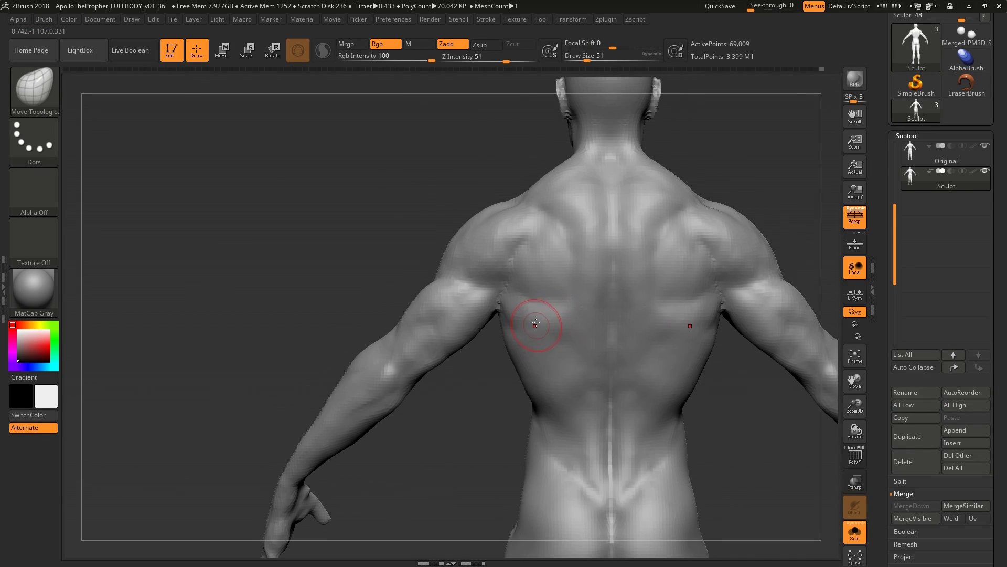
key(bracketright)
mouse_move(502, 349)
right_down()
mouse_move(529, 408)
mouse_move(533, 387)
mouse_move(508, 331)
mouse_move(526, 311)
right_up()
key(f)
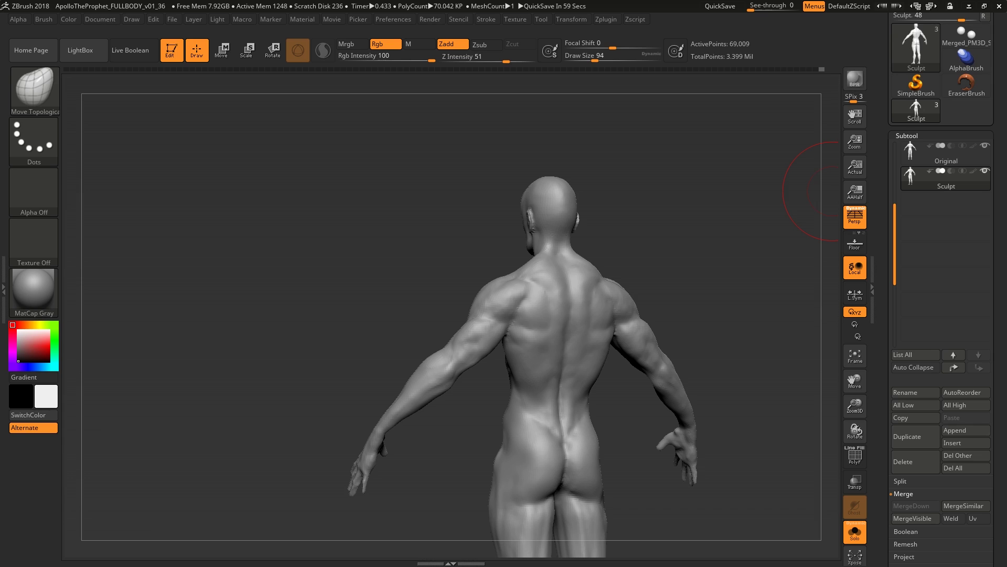
Reshape the shoulder blades and upper back with Move Topological at draw size 108
key(b)
key(c)
key(b)
right_drag(540, 292, 554, 306)
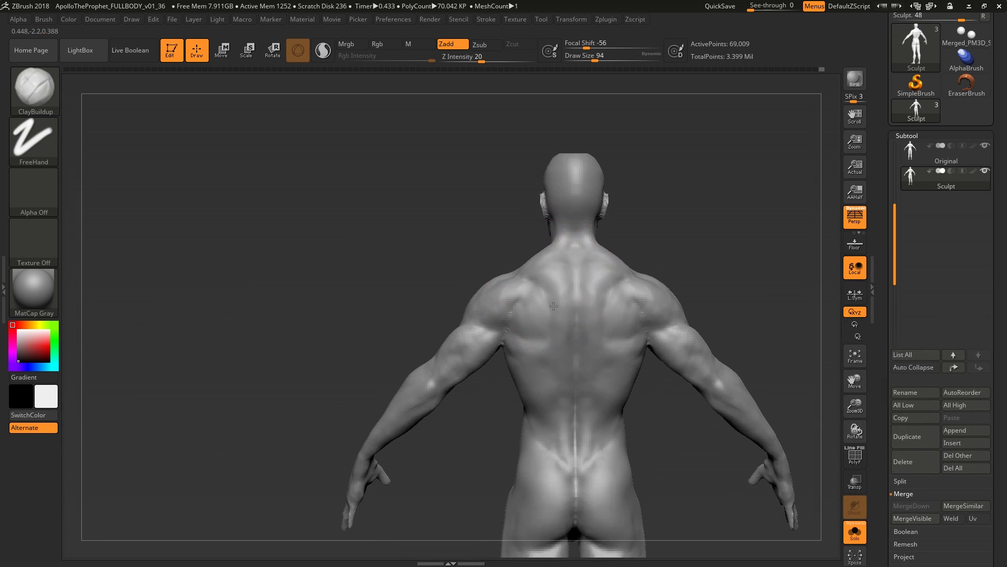
key(b)
key(m)
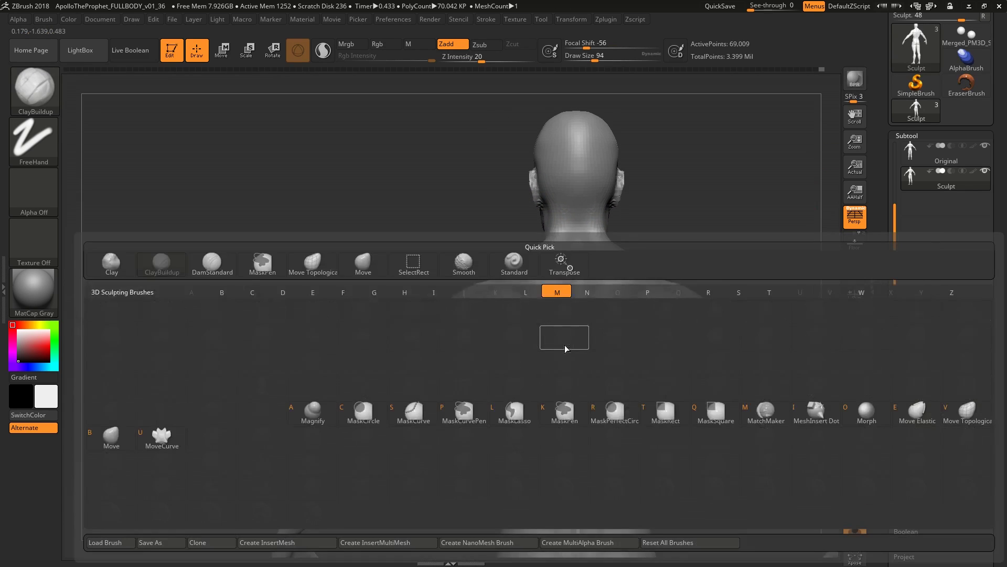
key(v)
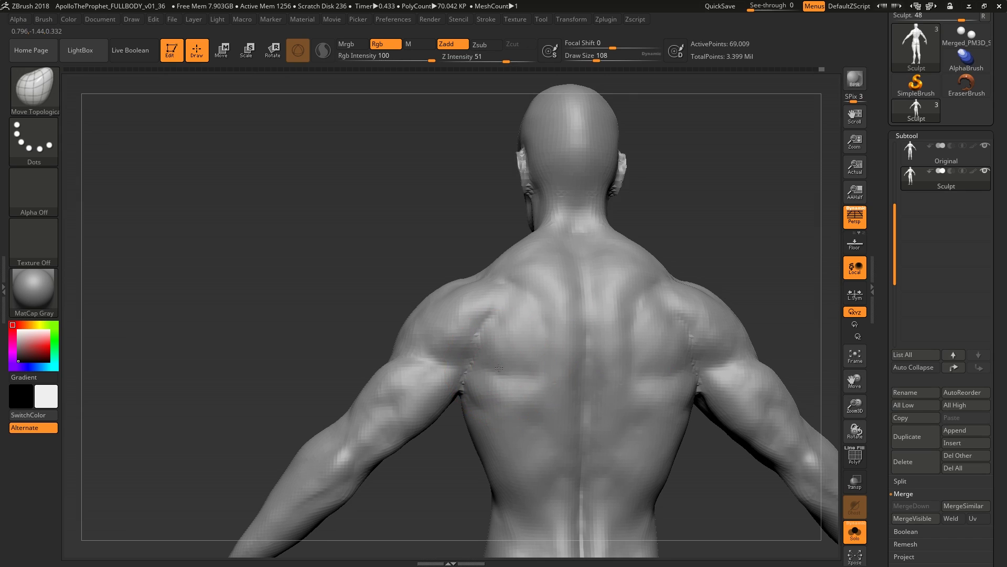
right_drag(499, 367, 545, 378)
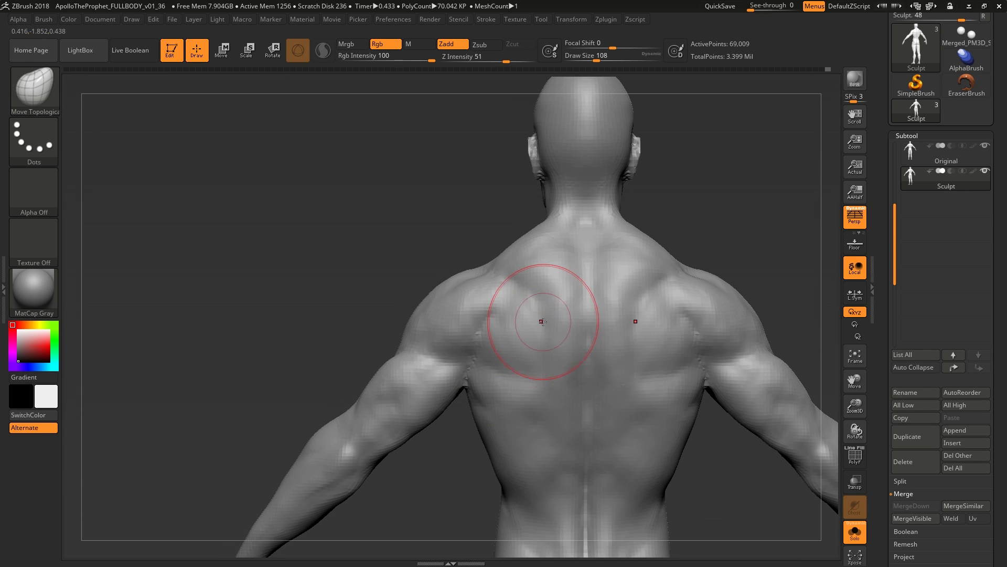
mouse_move(544, 314)
ctrl+right_down()
mouse_move(668, 274)
mouse_move(585, 346)
mouse_move(555, 319)
mouse_move(564, 334)
ctrl+right_up()
Refine the rear shoulder and back of the upper arm with ClayBuildup at draw sizes 49 and 62, and smooth the forms
key(space)
key(shift)
right_drag(547, 301, 555, 322)
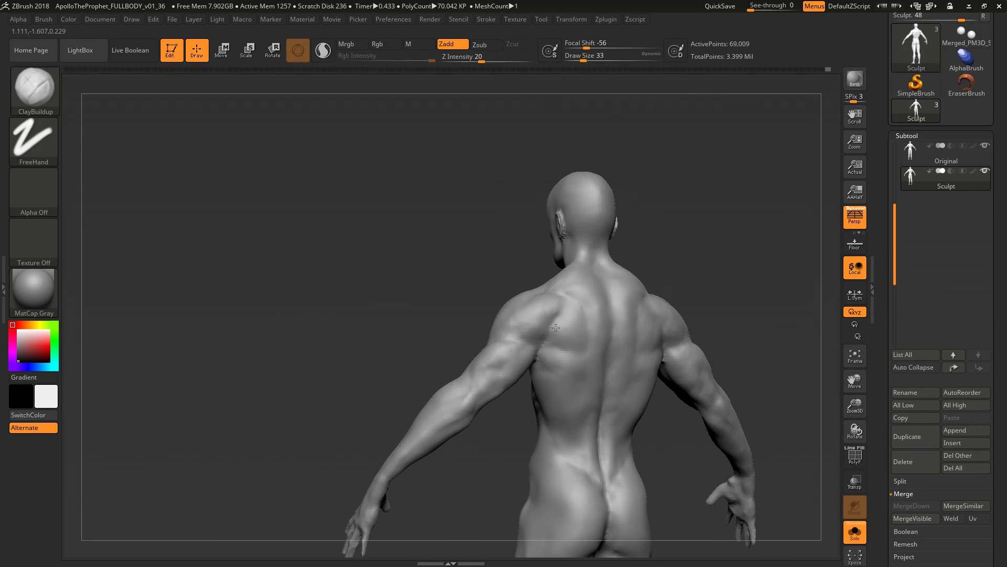
mouse_move(465, 353)
ctrl+right_down()
mouse_move(485, 369)
mouse_move(538, 357)
mouse_move(515, 336)
ctrl+right_up()
key(s)
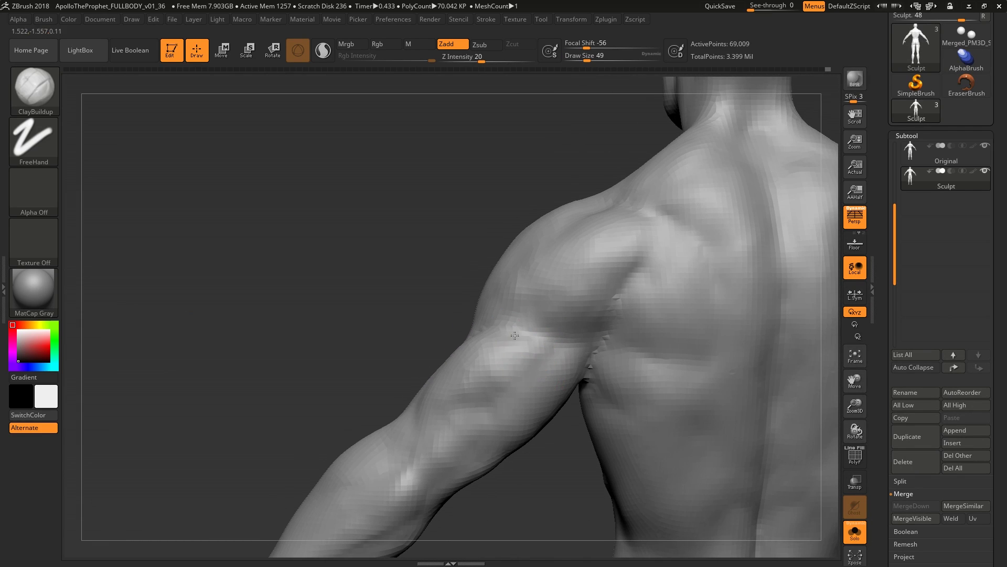
mouse_move(460, 403)
ctrl+right_down()
mouse_move(546, 404)
mouse_move(517, 393)
ctrl+right_up()
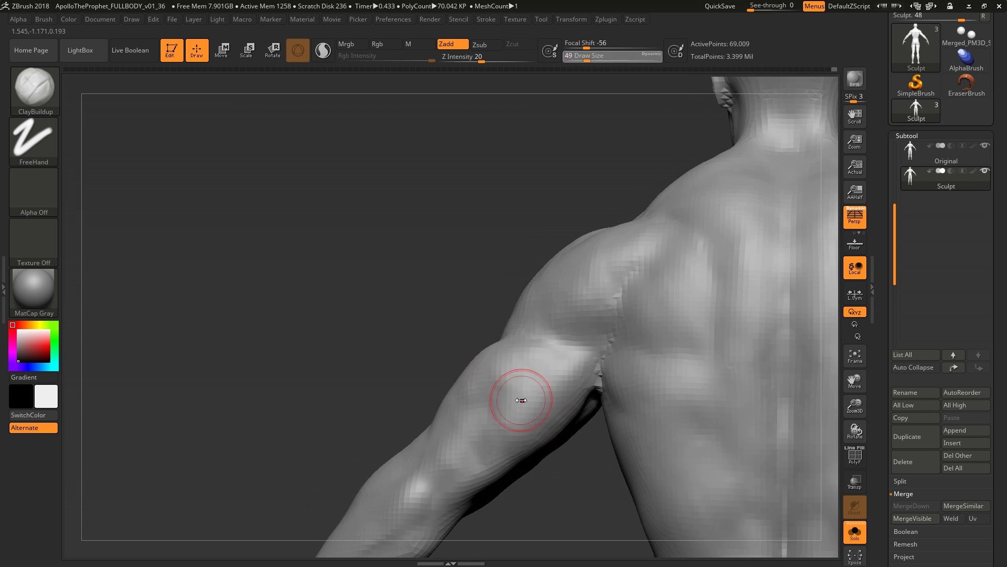
mouse_move(595, 387)
right_down()
mouse_move(521, 373)
mouse_move(547, 376)
mouse_move(567, 342)
right_up()
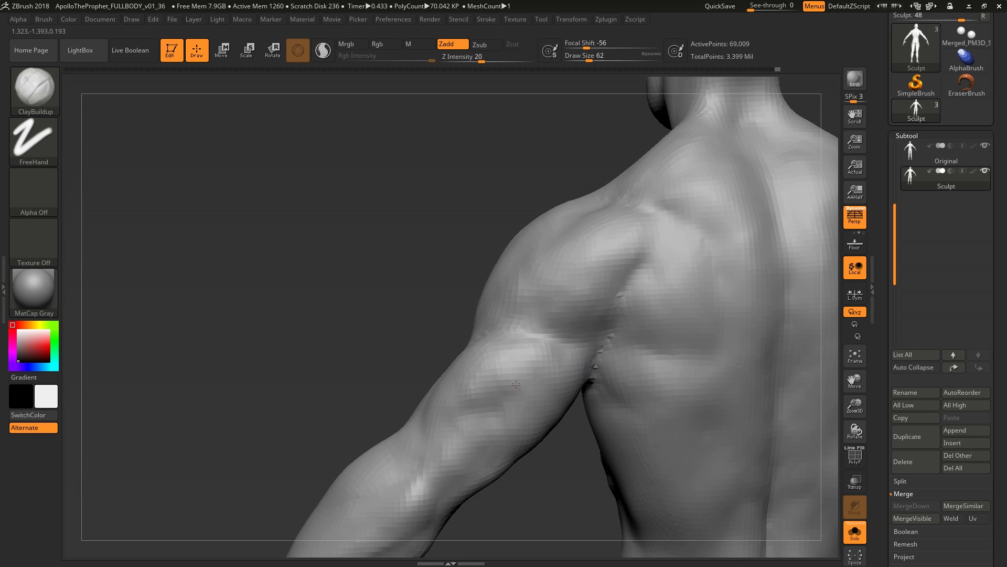
right_drag(516, 385, 555, 349)
right_drag(590, 379, 564, 360)
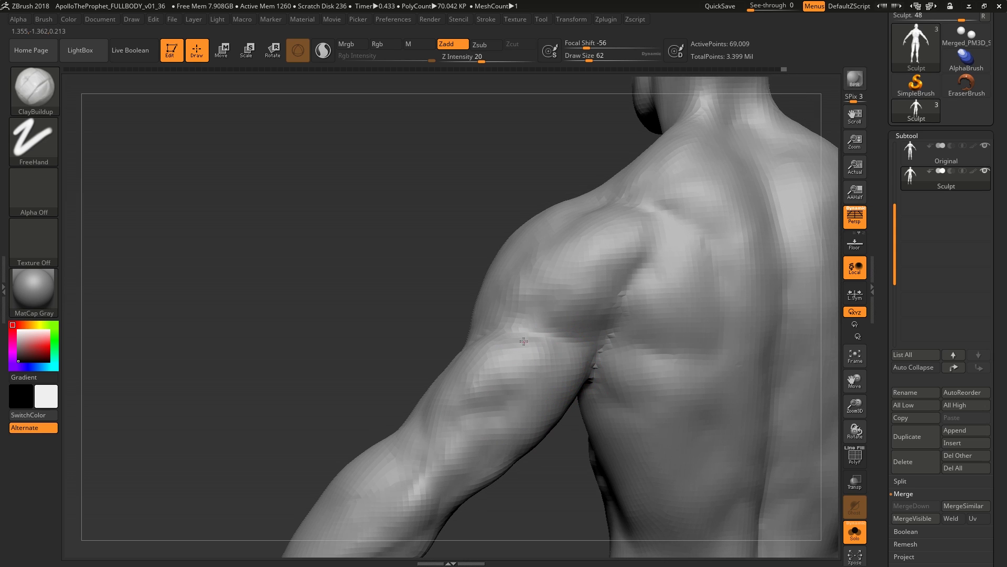
mouse_move(495, 416)
right_down()
mouse_move(532, 369)
mouse_move(607, 383)
mouse_move(596, 416)
mouse_move(592, 391)
mouse_move(621, 362)
mouse_move(637, 394)
mouse_move(643, 286)
mouse_move(632, 294)
mouse_move(622, 286)
mouse_move(662, 399)
mouse_move(641, 349)
mouse_move(666, 335)
mouse_move(483, 380)
mouse_move(529, 370)
mouse_move(572, 386)
mouse_move(591, 410)
mouse_move(518, 416)
mouse_move(548, 424)
mouse_move(565, 360)
mouse_move(519, 323)
right_up()
Adjust the outer contour of the upper arm and elbow with Move Topological at draw sizes 124 and 97
key(b)
key(m)
key(t)
key(bracketleft)
key(shift)
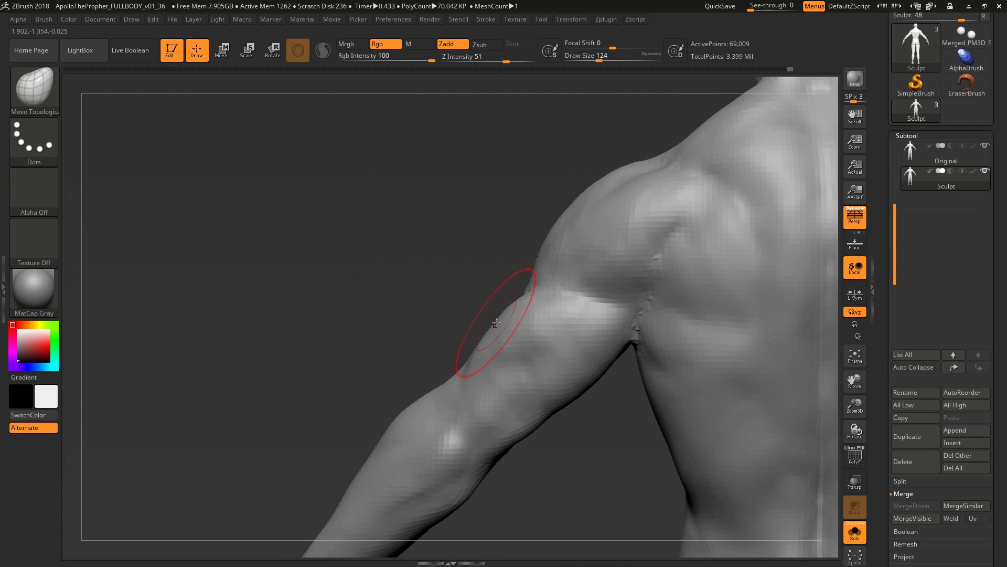
key(s)
drag(420, 405, 394, 419)
Compare the back, arms and buttocks of the Sculpt subtool with the Original subtool from behind
key(v)
right_drag(431, 405, 670, 137)
key(v)
key(Up)
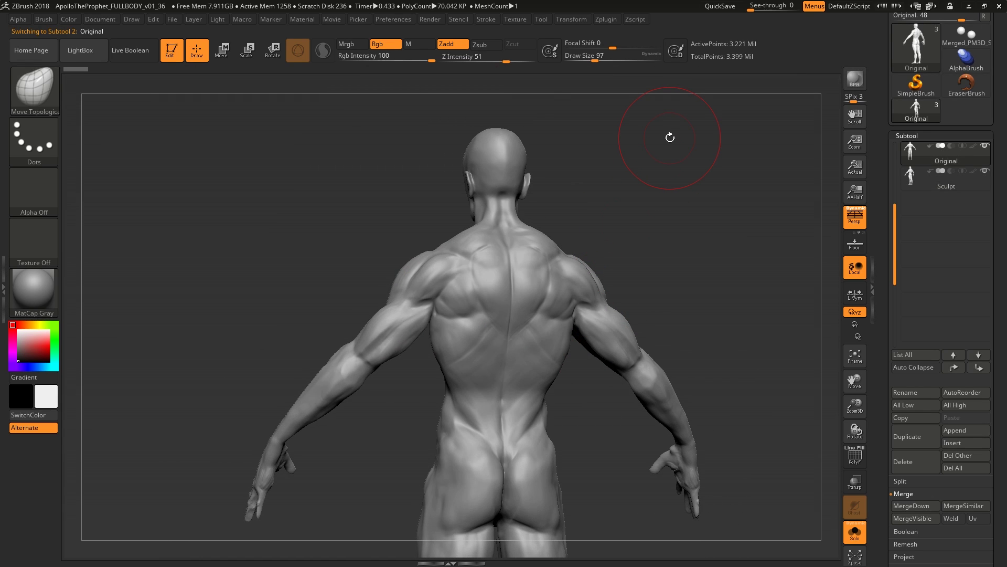
key(Down)
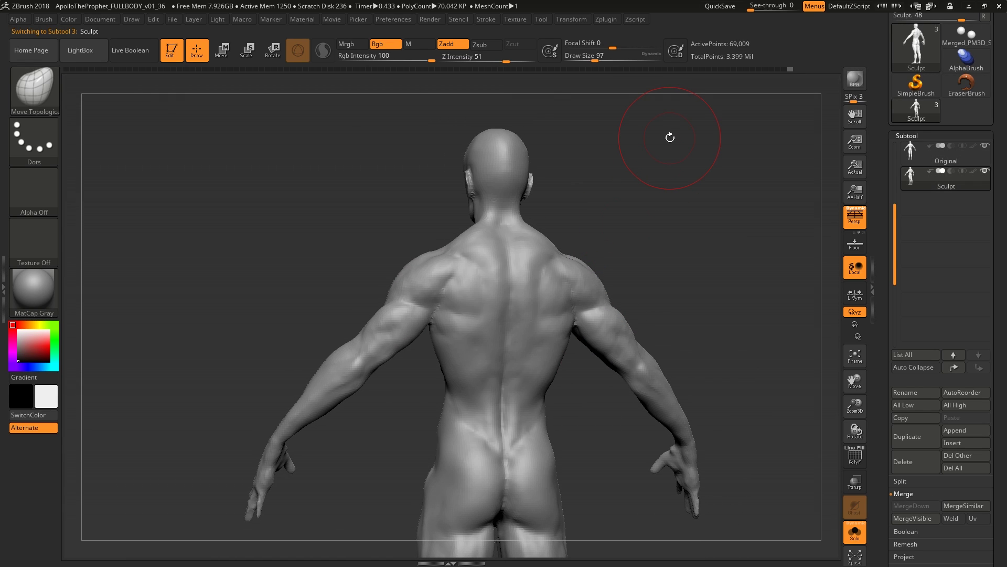
key(Up)
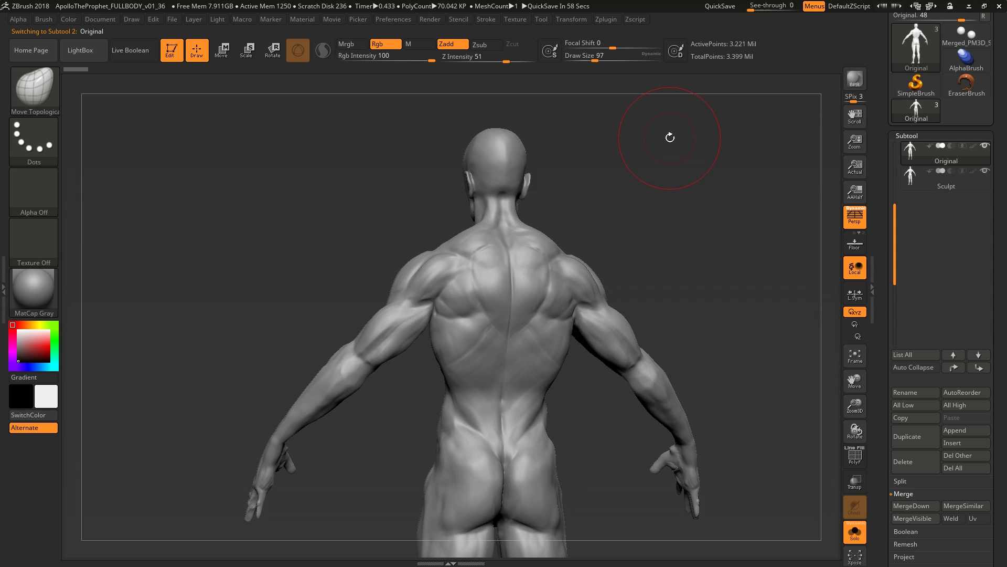
key(Down)
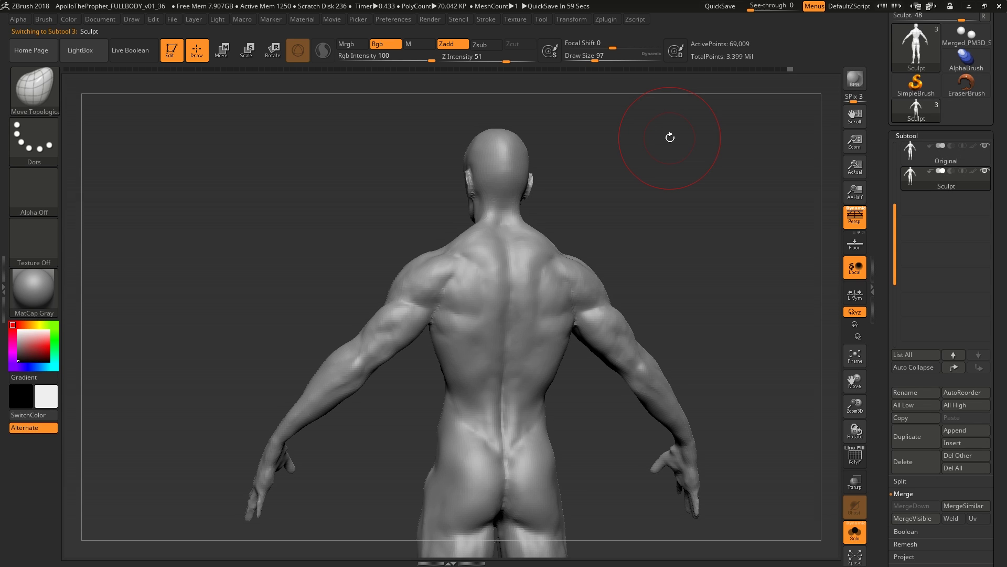
key(Up)
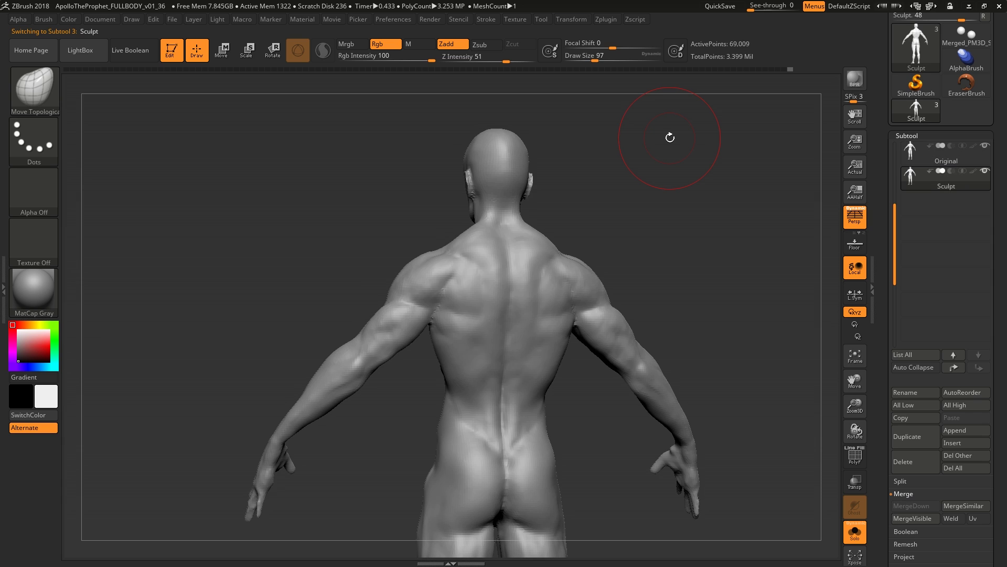
Refine the middle back and the area beneath the armpit with ClayBuildup at draw sizes 62, 56 and 16, and smooth them
key(b)
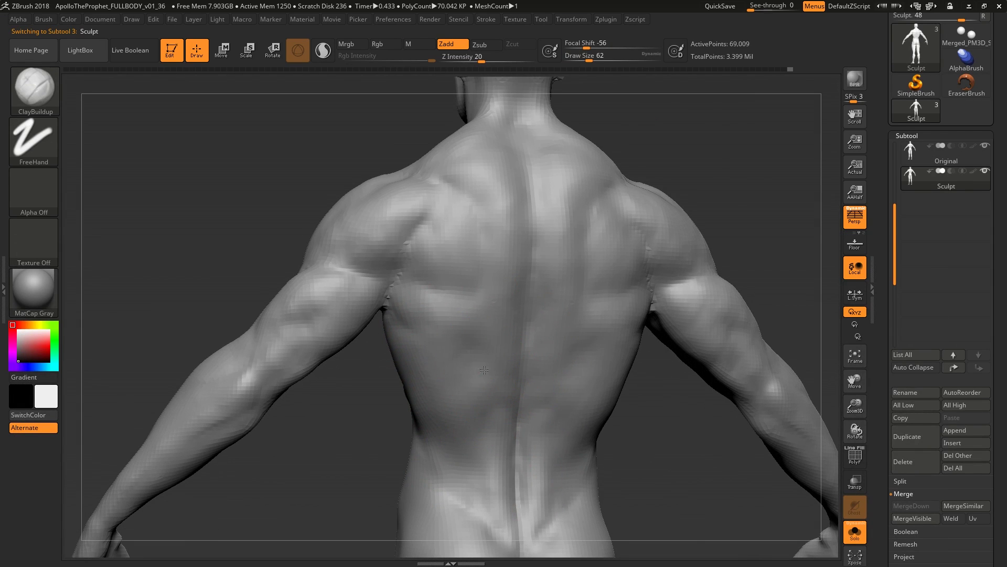
shift+drag(479, 364, 486, 385)
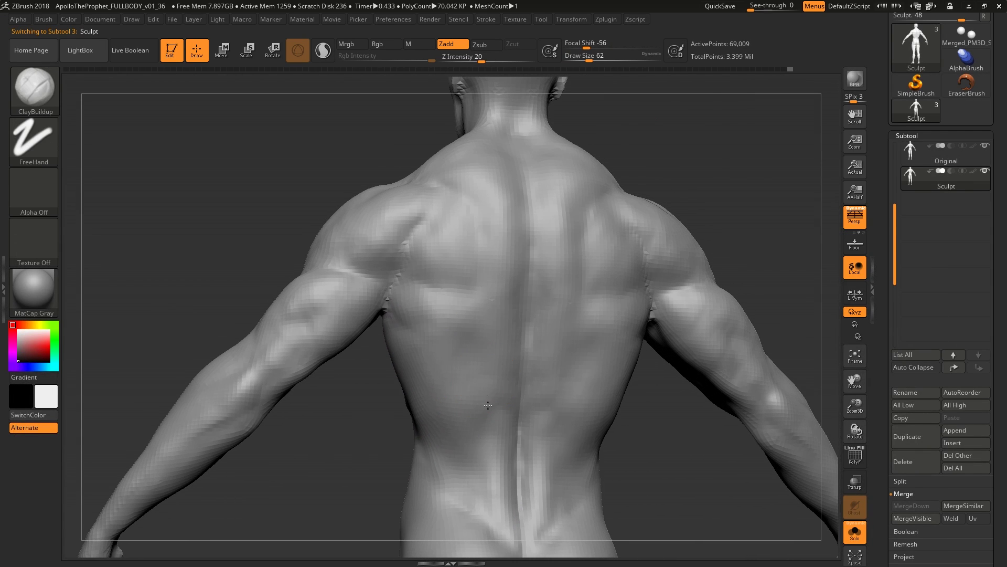
key(shift)
shift+drag(495, 401, 488, 388)
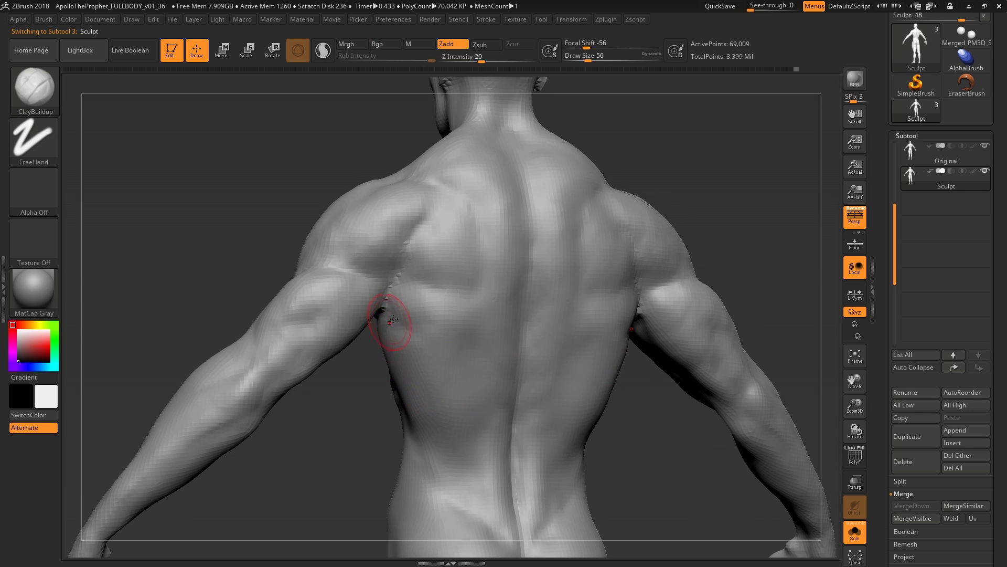
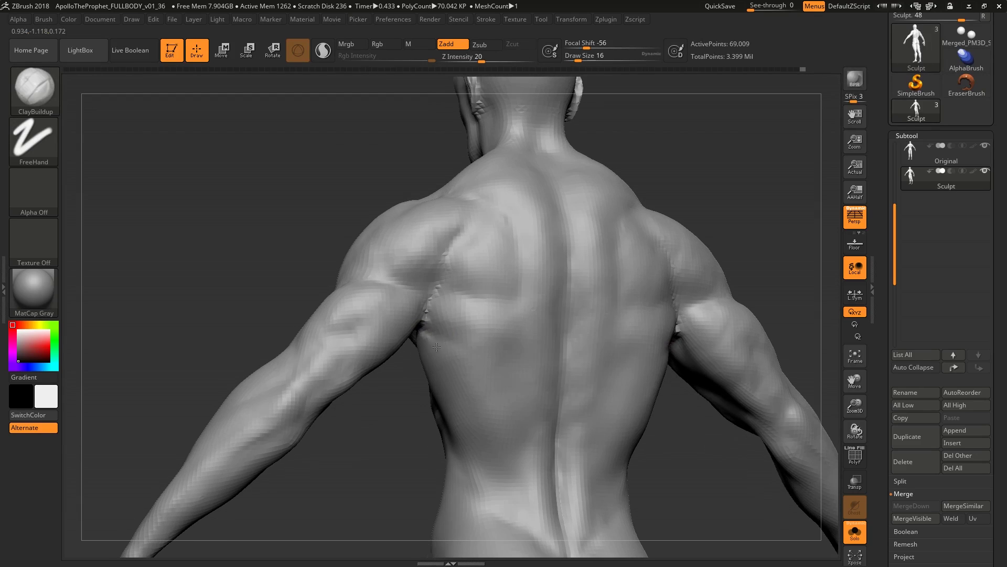
mouse_move(456, 349)
right_down()
mouse_move(465, 349)
mouse_move(432, 319)
mouse_move(472, 325)
mouse_move(490, 314)
mouse_move(479, 332)
mouse_move(519, 389)
right_up()
key(shift)
Reshape the side contour of the back below the armpit with Move Topological at draw size 136
key(b)
key(m)
key(t)
key(s)
drag(519, 389, 510, 399)
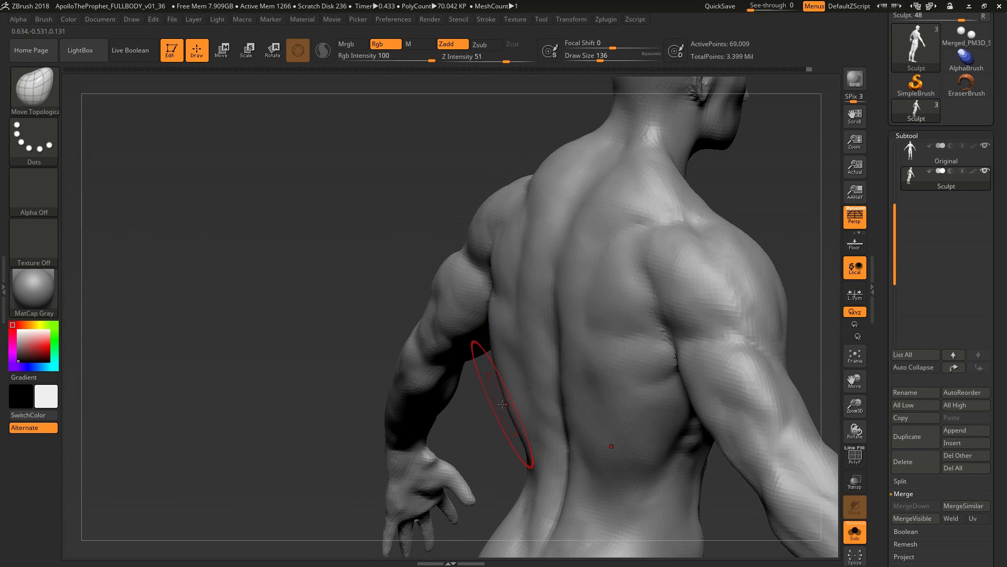
mouse_move(502, 404)
right_down()
mouse_move(472, 404)
mouse_move(509, 408)
mouse_move(532, 425)
mouse_move(545, 407)
mouse_move(532, 409)
mouse_move(569, 376)
mouse_move(603, 371)
right_up()
Adjust the torso, waist and hip proportions with Move Topological at draw sizes 207, 149 and 101
key(s)
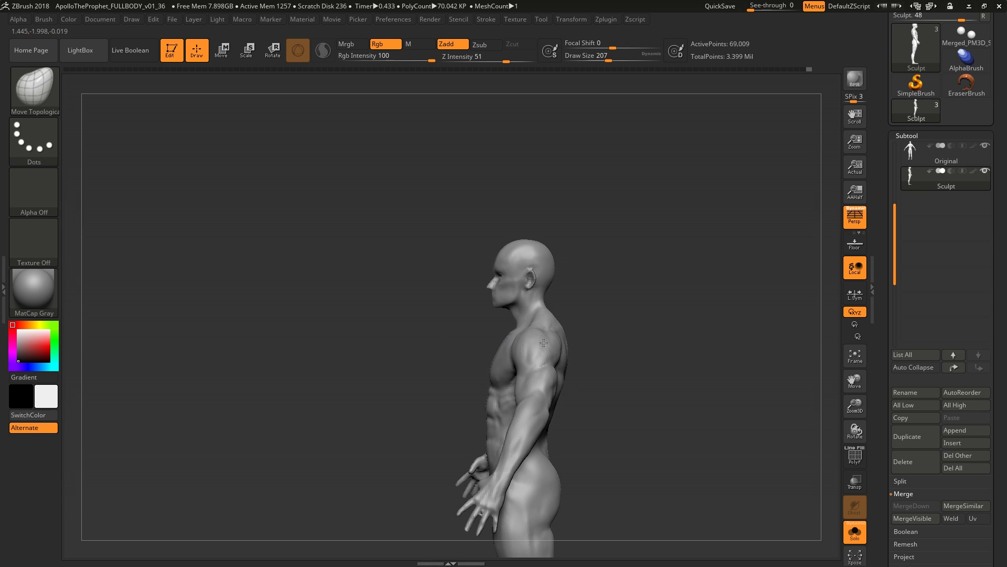
mouse_move(543, 346)
right_down()
mouse_move(587, 346)
mouse_move(529, 380)
mouse_move(525, 326)
mouse_move(559, 362)
right_up()
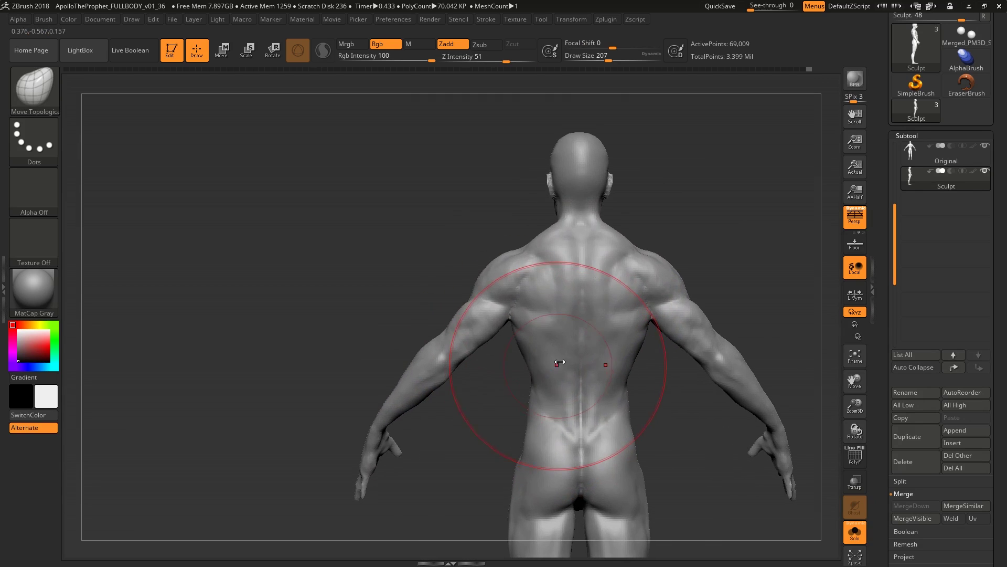
ctrl+right_drag(551, 301, 532, 362)
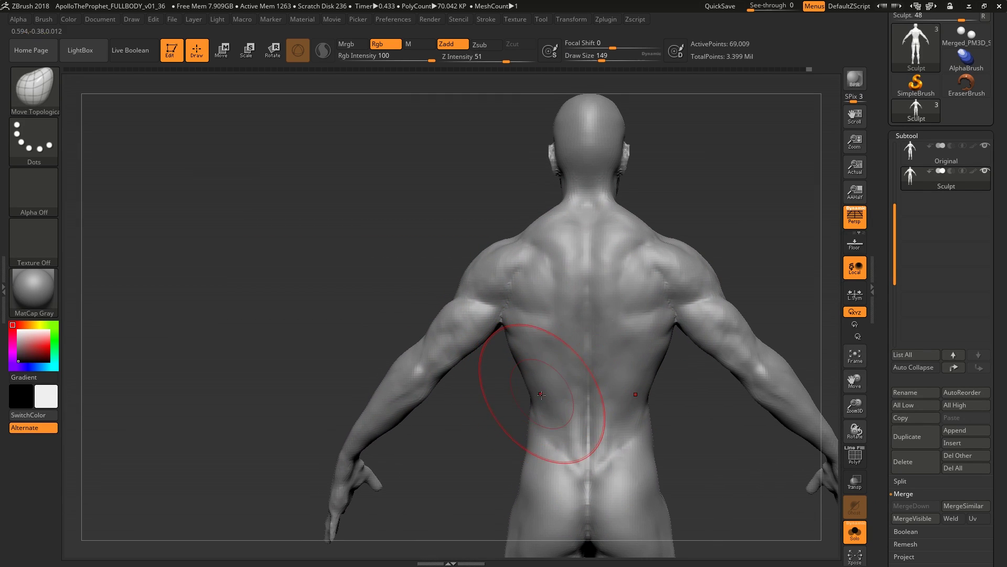
mouse_move(540, 438)
ctrl+right_down()
mouse_move(545, 329)
mouse_move(525, 370)
ctrl+right_up()
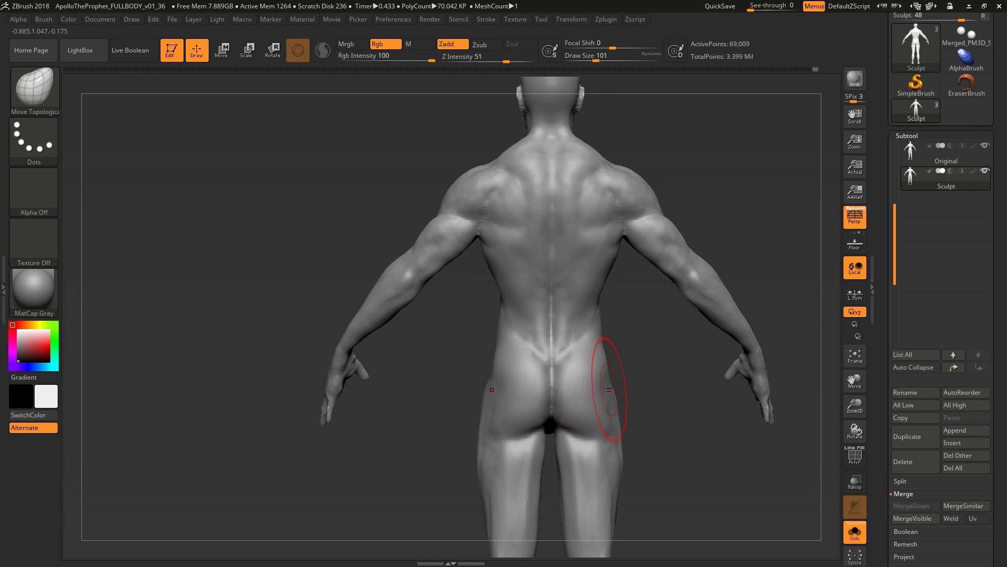
Build up the hip and upper buttock with ClayBuildup at draw sizes 54 and 59, and smooth the transitions
ctrl+right_drag(612, 392, 590, 288)
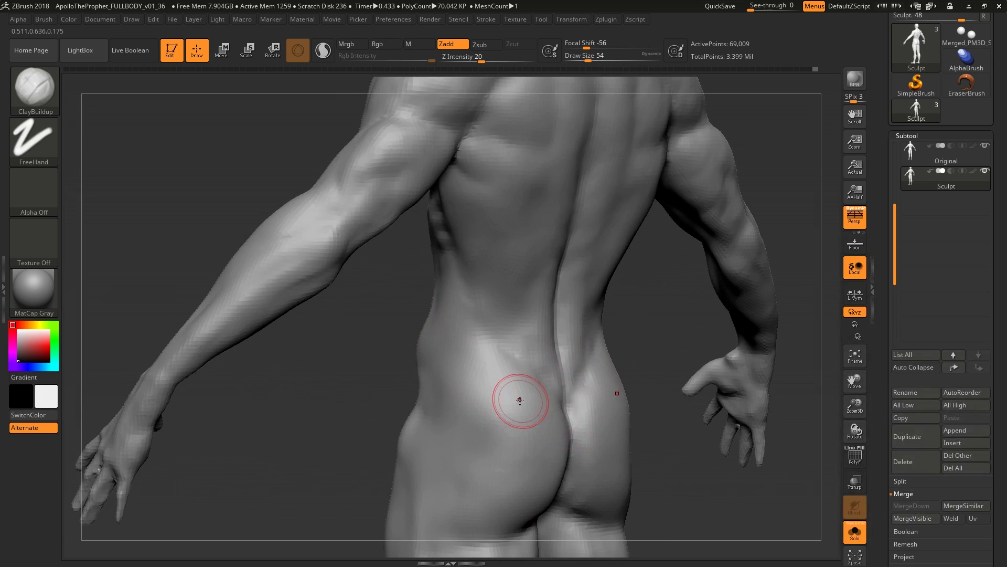
right_drag(523, 397, 523, 374)
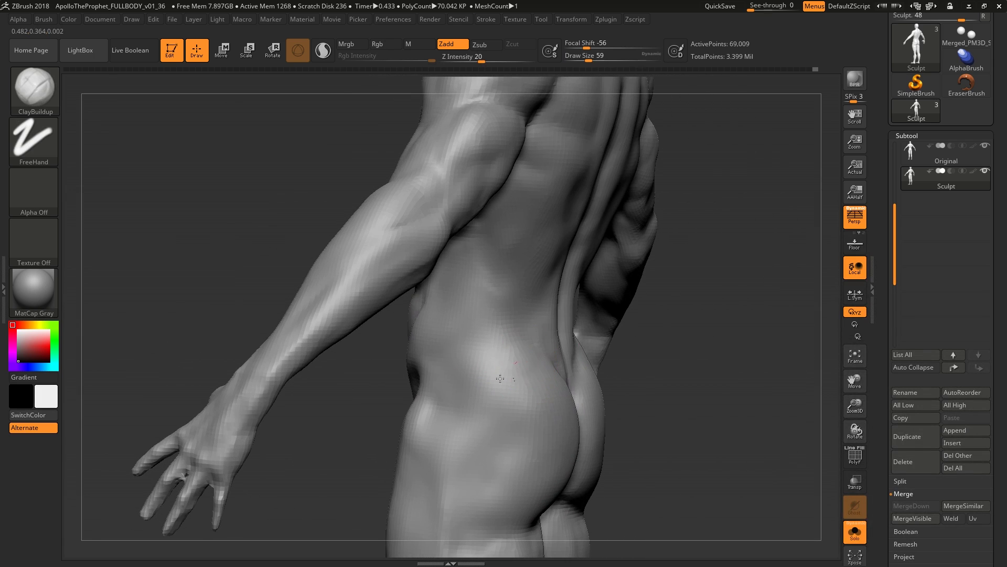
mouse_move(462, 358)
right_down()
mouse_move(506, 353)
mouse_move(427, 400)
right_up()
key(shift)
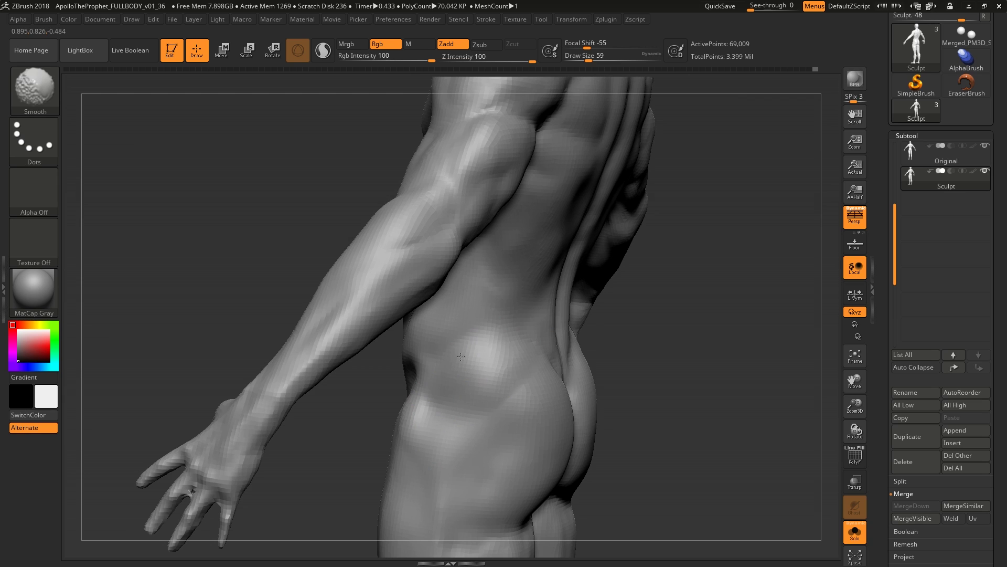
mouse_move(461, 356)
right_down()
mouse_move(510, 383)
mouse_move(526, 355)
mouse_move(538, 368)
right_up()
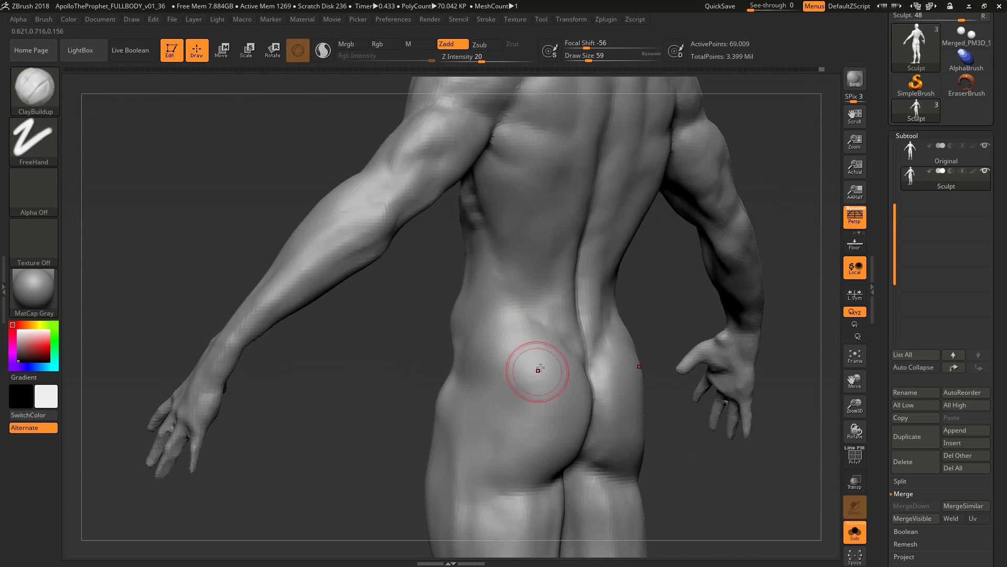
right_drag(569, 427, 540, 423)
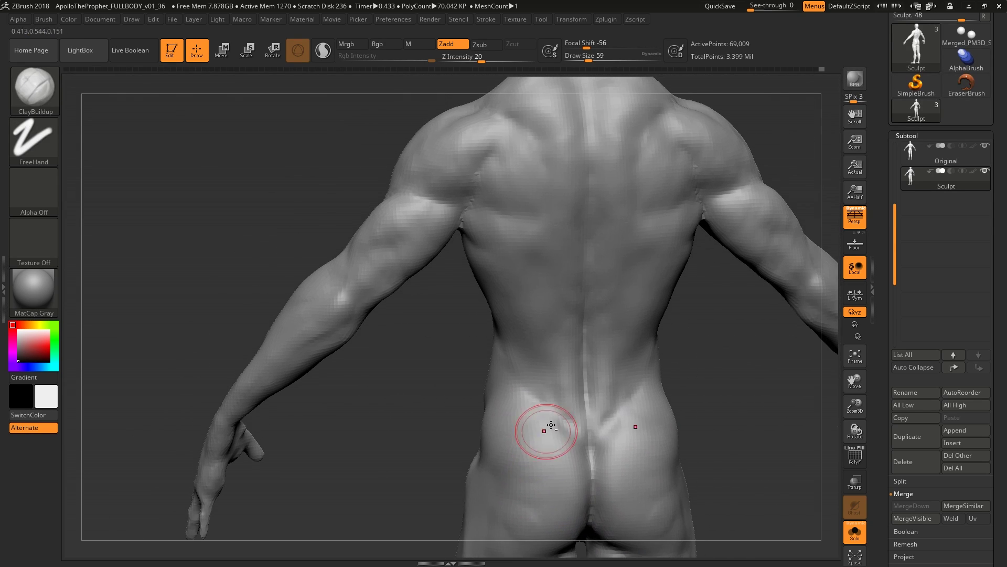
Refine and smooth the lower back around the sacrum and the top of the buttocks with ClayBuildup at draw sizes 59 and 54
key(shift)
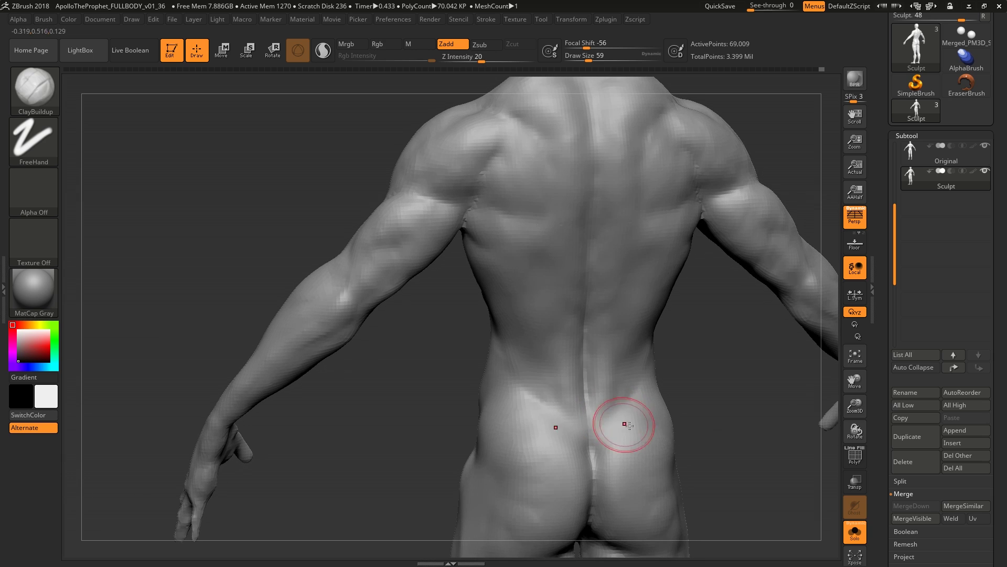
key(shift)
right_drag(623, 386, 598, 413)
key(shift)
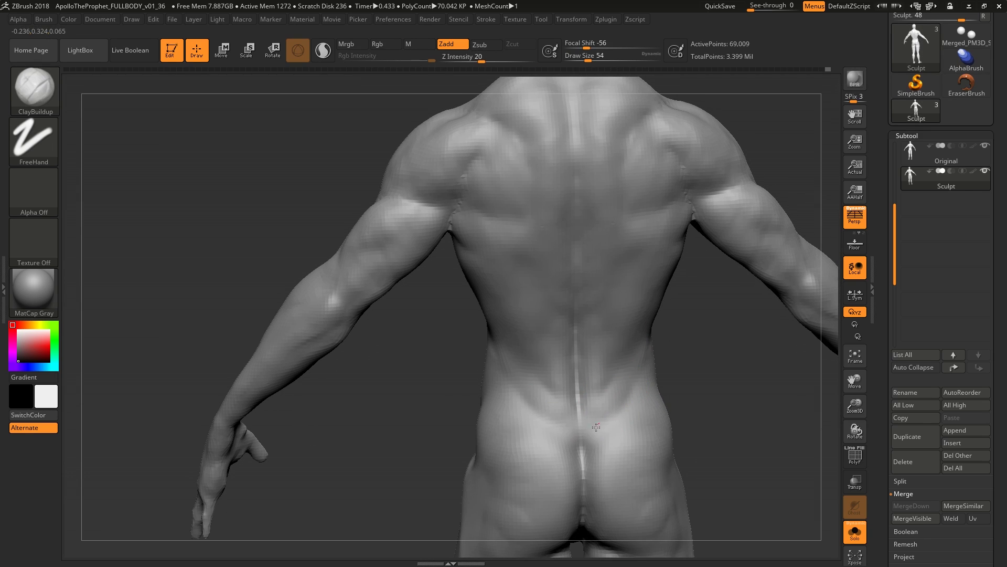
key(shift)
mouse_move(591, 355)
right_down()
mouse_move(590, 417)
mouse_move(630, 367)
mouse_move(590, 390)
mouse_move(647, 405)
right_up()
Adjust the profile of the buttocks and lower back with Move Topological at draw sizes 101 and 124, and smooth the buttocks
key(b)
key(m)
key(t)
mouse_move(569, 416)
right_down()
mouse_move(611, 421)
mouse_move(620, 445)
mouse_move(627, 394)
mouse_move(588, 414)
mouse_move(565, 393)
mouse_move(577, 386)
right_up()
key(])
key(bracketleft)
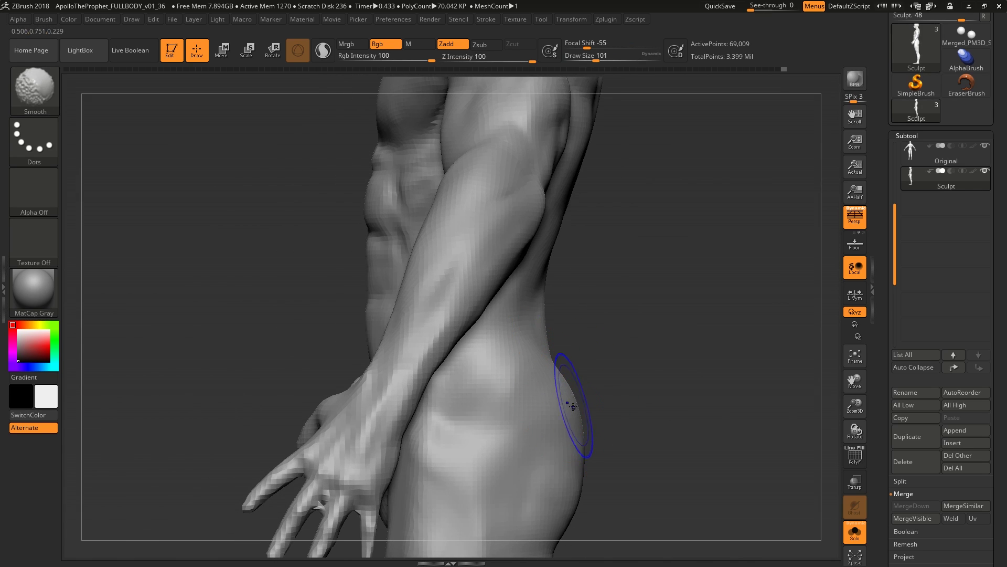
mouse_move(571, 407)
alt+right_down()
mouse_move(586, 407)
mouse_move(551, 427)
mouse_move(554, 404)
mouse_move(607, 371)
mouse_move(598, 388)
mouse_move(616, 408)
mouse_move(598, 381)
alt+right_up()
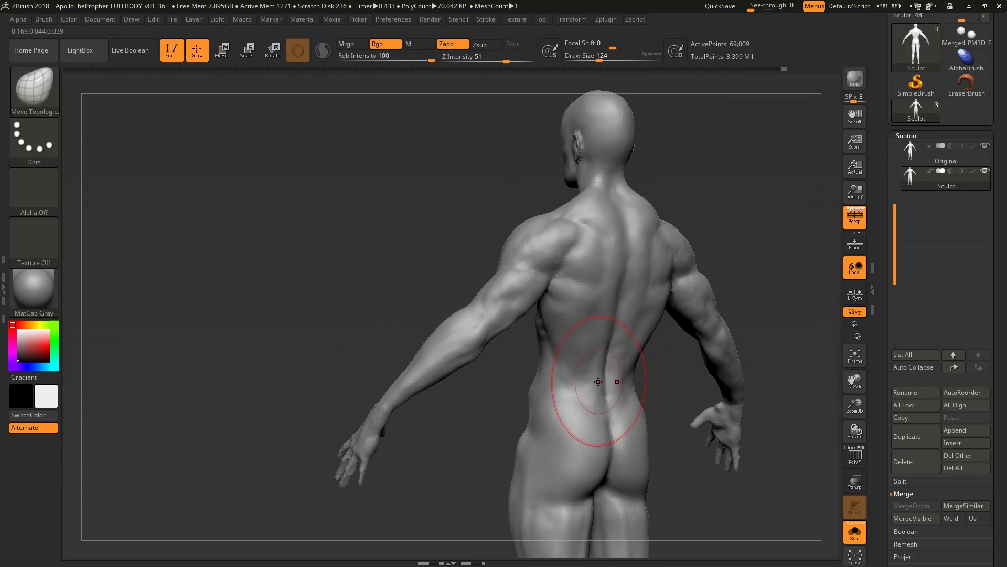
Refine the forearm, elbow and triceps with ClayBuildup at draw size 41, and smooth them
key(b)
key(c)
key(b)
mouse_move(520, 405)
right_down()
mouse_move(472, 329)
mouse_move(449, 338)
mouse_move(476, 323)
mouse_move(477, 348)
mouse_move(495, 331)
right_up()
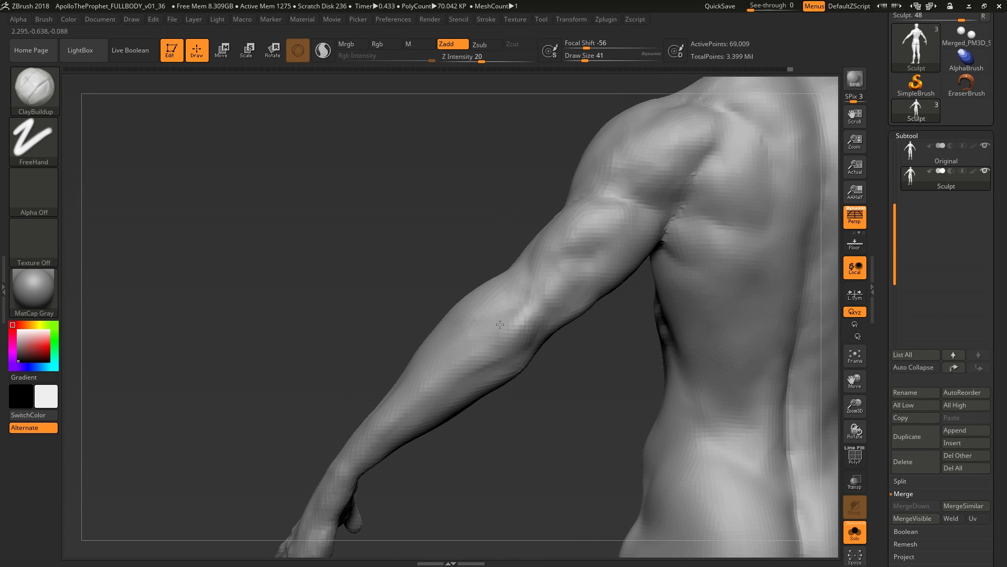
key(shift)
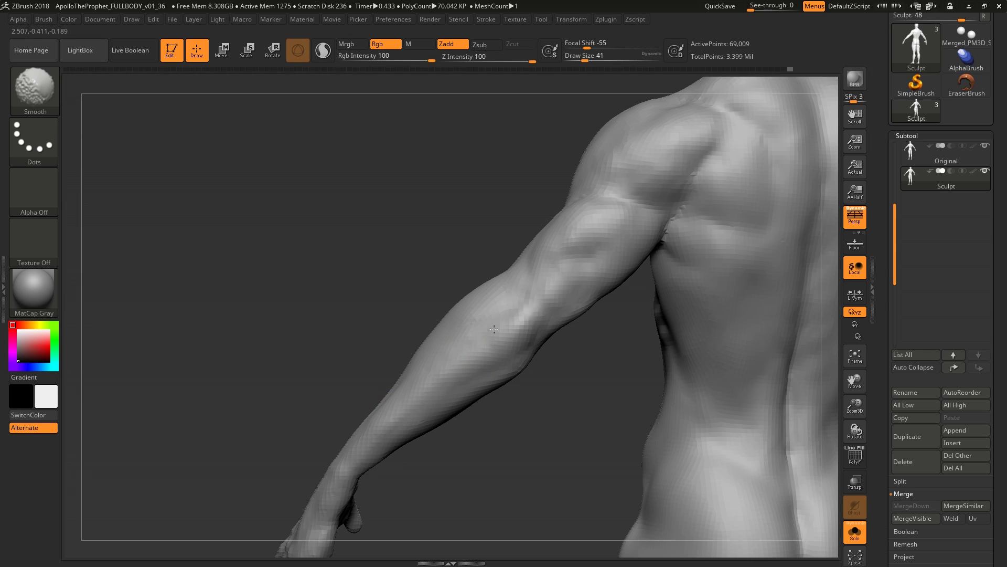
key(shift)
mouse_move(493, 329)
right_down()
mouse_move(488, 367)
mouse_move(504, 315)
mouse_move(580, 270)
mouse_move(584, 324)
right_up()
key(shift)
key(shift)
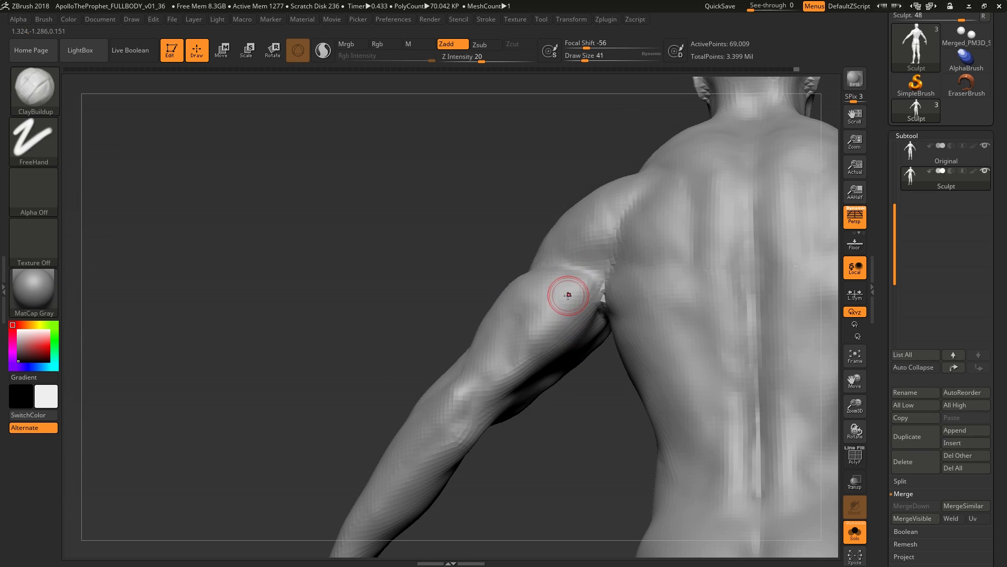
mouse_move(519, 347)
right_down()
mouse_move(540, 348)
mouse_move(612, 291)
mouse_move(536, 338)
right_up()
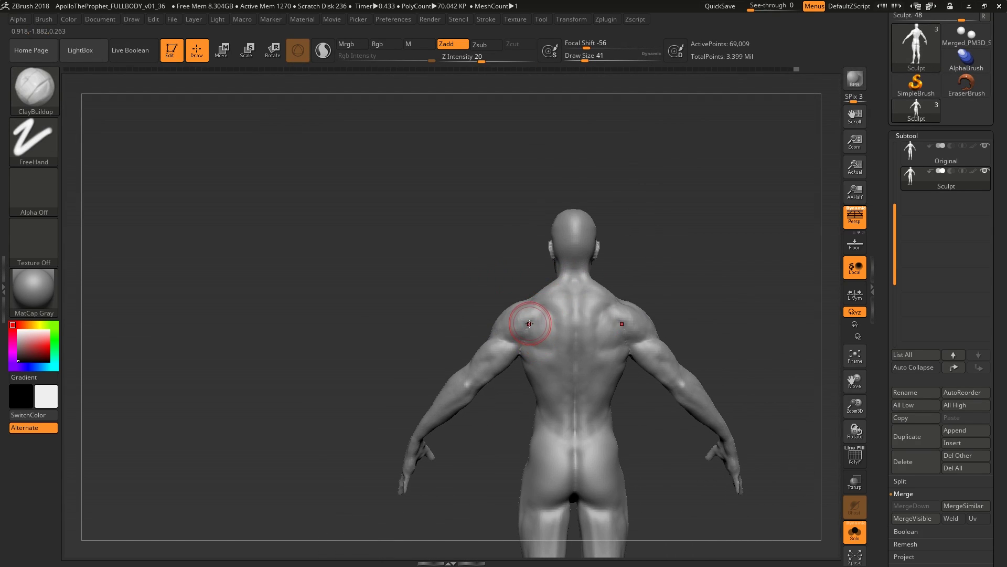
Reshape the outer contour of the upper arm below the shoulder with Move Topological at about draw size 68
key(b)
key(m)
key(t)
mouse_move(461, 372)
ctrl+right_down()
mouse_move(524, 368)
mouse_move(538, 351)
mouse_move(512, 363)
mouse_move(457, 327)
ctrl+right_up()
key(bracketright)
key(bracketright)
key(bracketright)
key(s)
key(s)
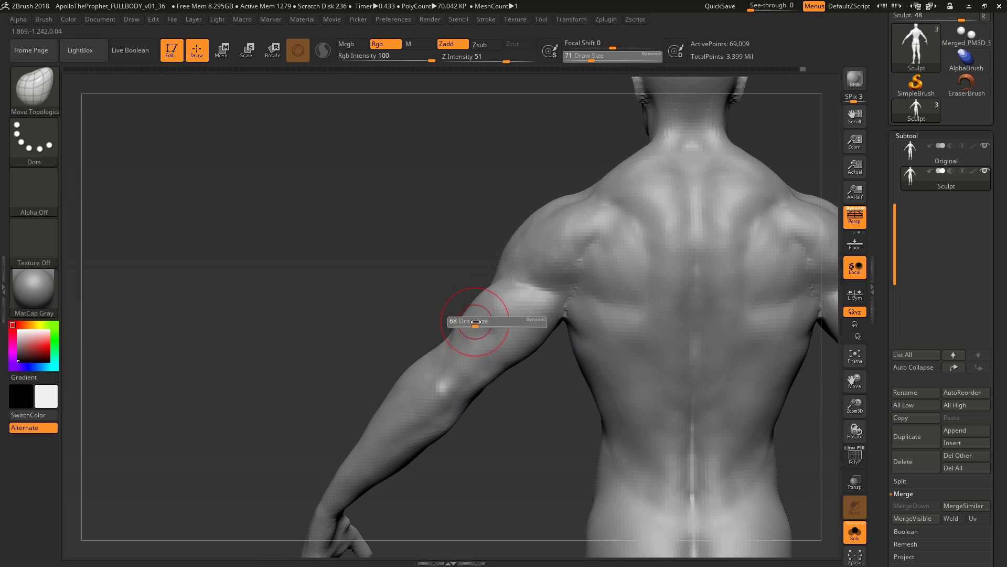
drag(456, 326, 468, 311)
mouse_move(487, 298)
right_down()
mouse_move(518, 315)
mouse_move(486, 329)
mouse_move(472, 269)
mouse_move(464, 293)
mouse_move(505, 317)
mouse_move(445, 296)
right_up()
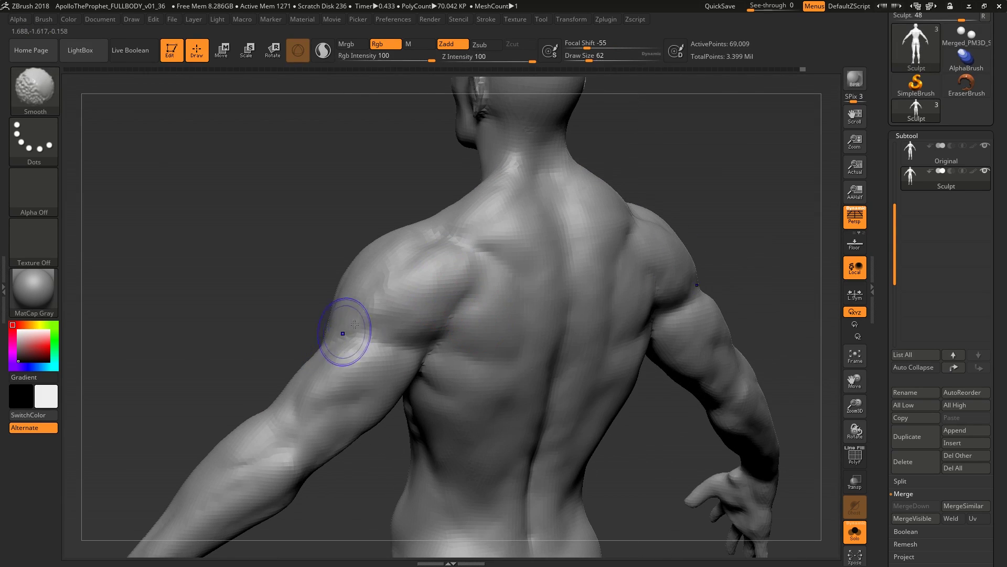
Refine the back muscles below the shoulder blades with ClayBuildup at draw sizes 74 and 51
mouse_move(337, 333)
right_down()
mouse_move(387, 279)
mouse_move(357, 285)
mouse_move(495, 258)
right_up()
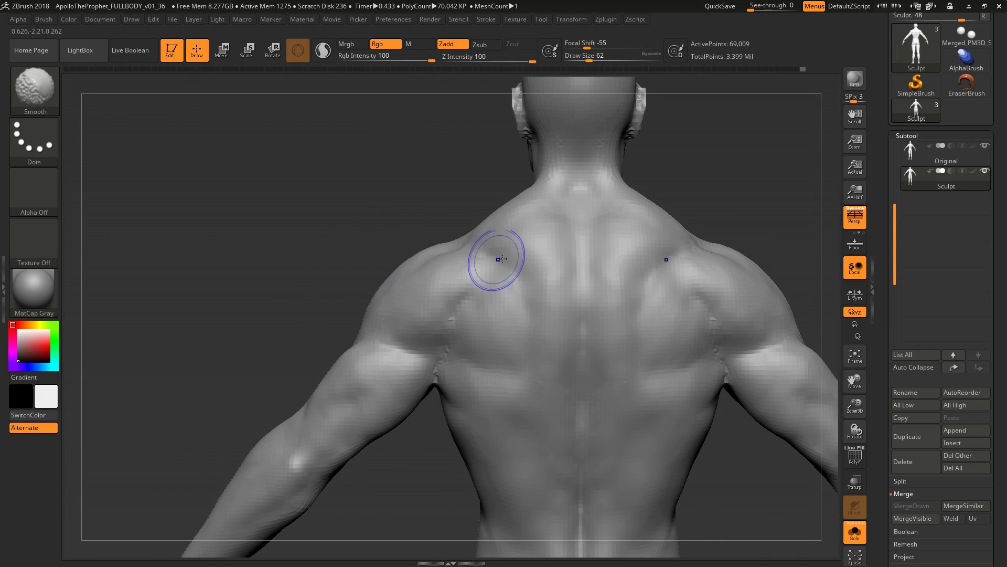
mouse_move(546, 315)
ctrl+right_down()
mouse_move(525, 333)
mouse_move(490, 250)
mouse_move(549, 318)
ctrl+right_up()
scroll(525, 332, up, 2)
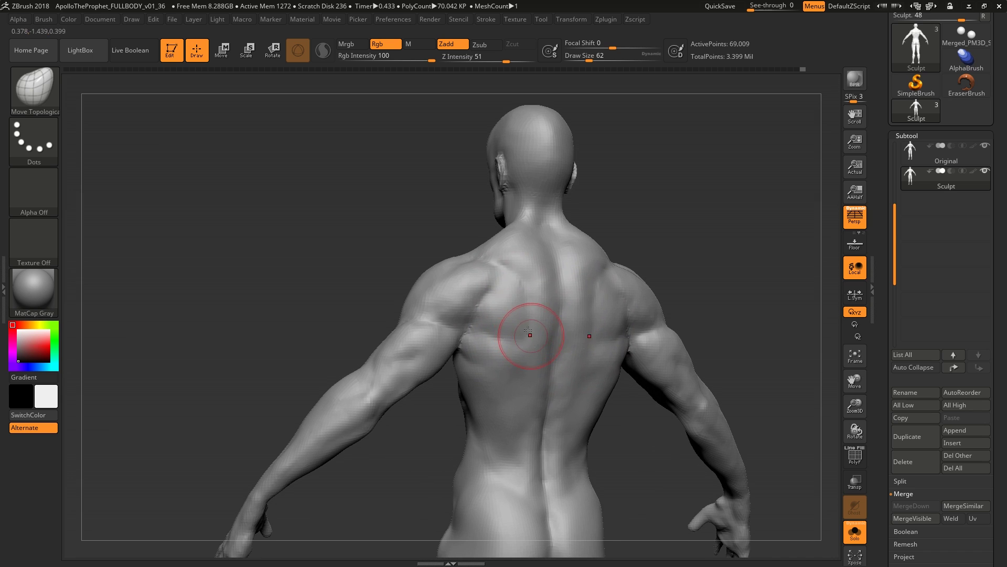
key(b)
key(c)
key(b)
scroll(519, 323, up, 5)
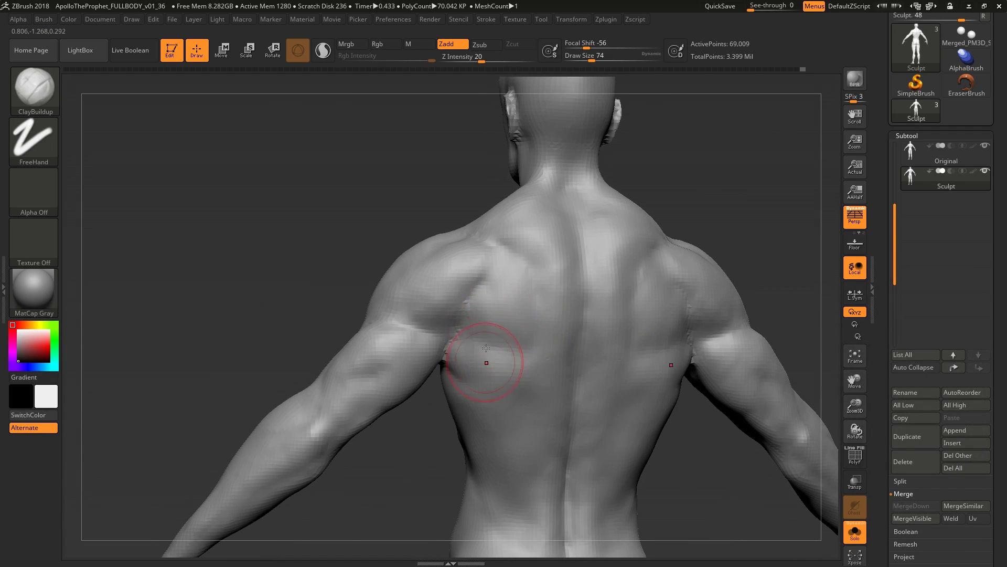
mouse_move(517, 364)
right_down()
mouse_move(488, 326)
mouse_move(513, 299)
mouse_move(529, 368)
right_up()
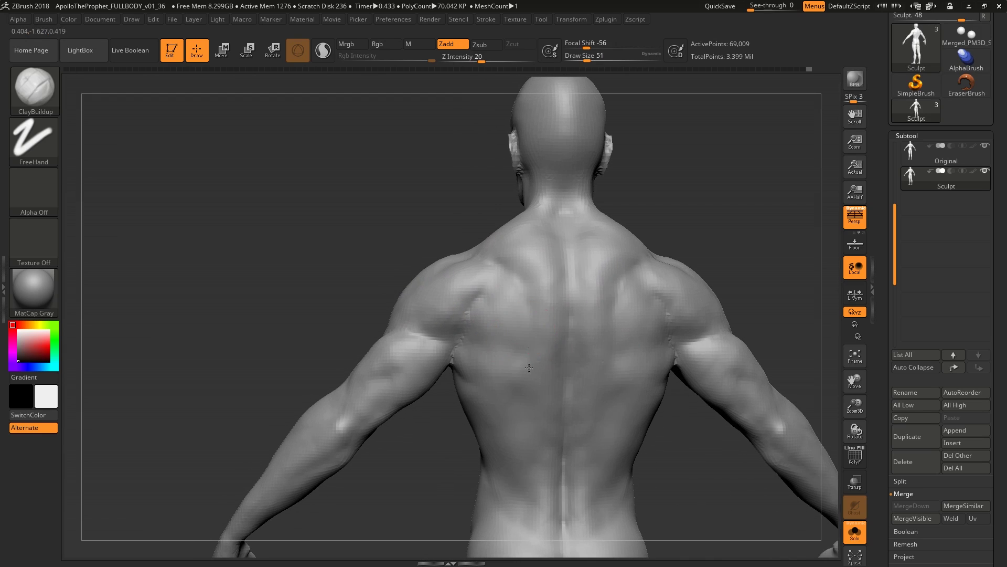
scroll(510, 346, down, 8)
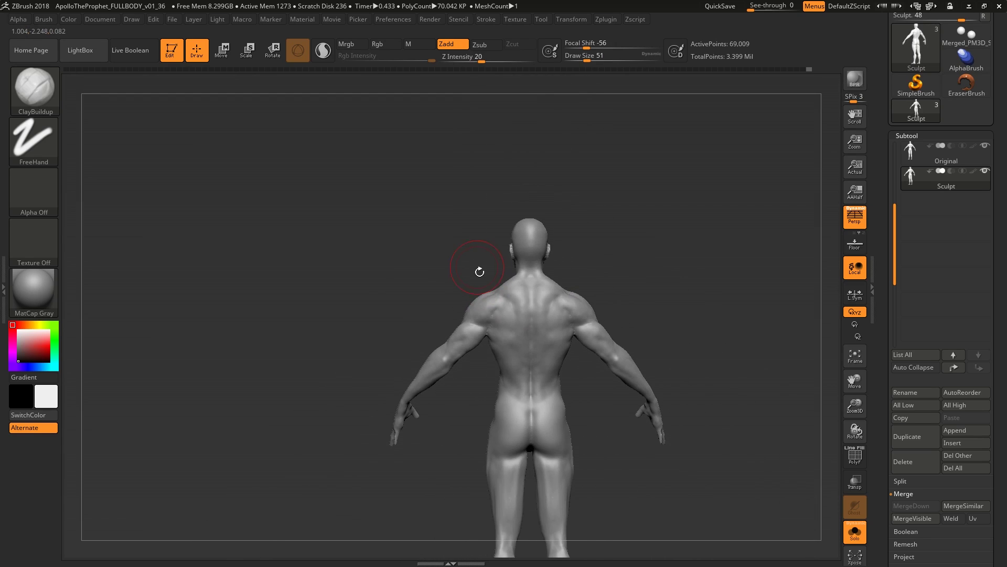
scroll(495, 278, up, 8)
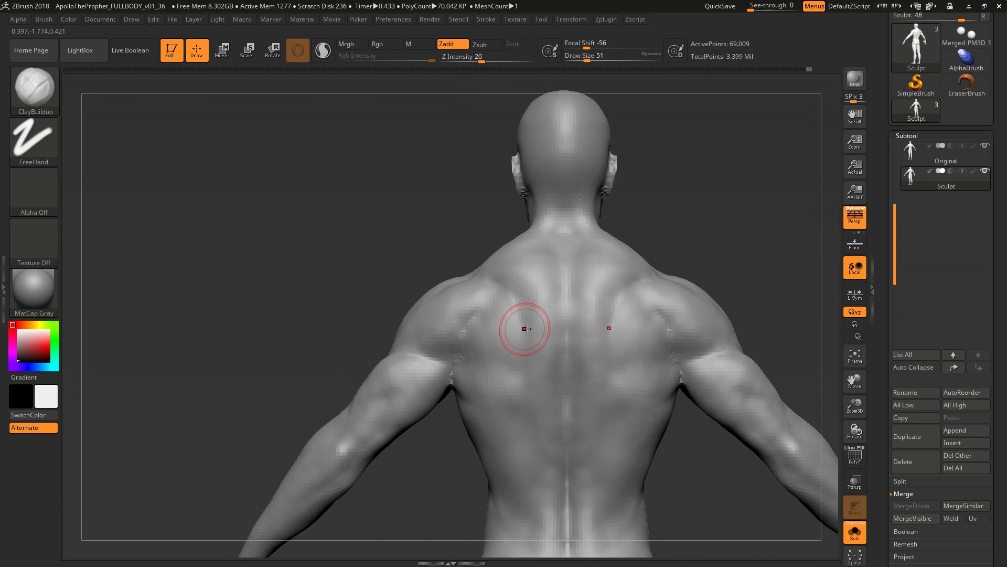
Build up the shoulder-blade muscles with ClayBuildup at draw sizes 44 and 65, and smooth them
mouse_move(556, 395)
right_down()
mouse_move(510, 337)
mouse_move(520, 340)
right_up()
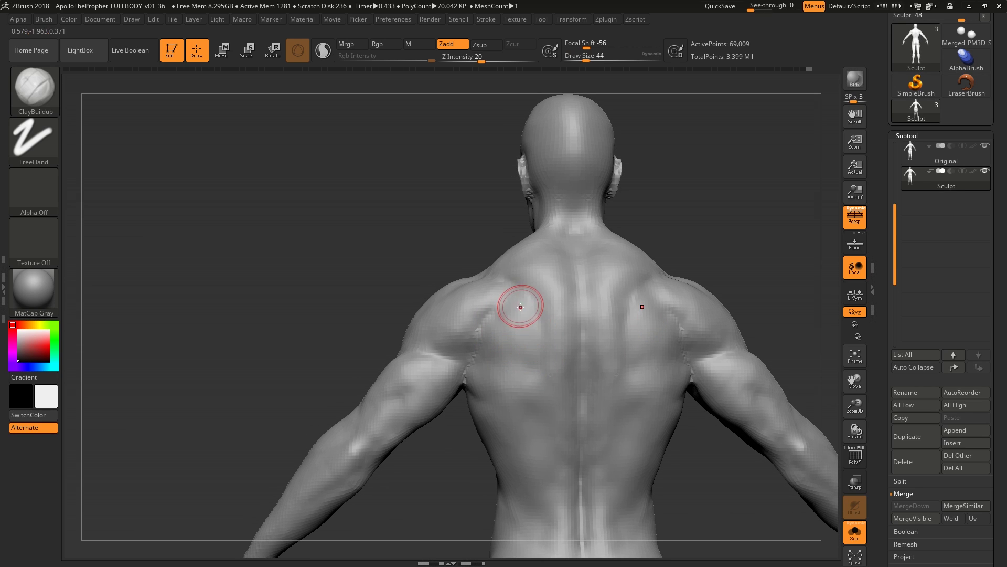
right_drag(518, 301, 513, 310)
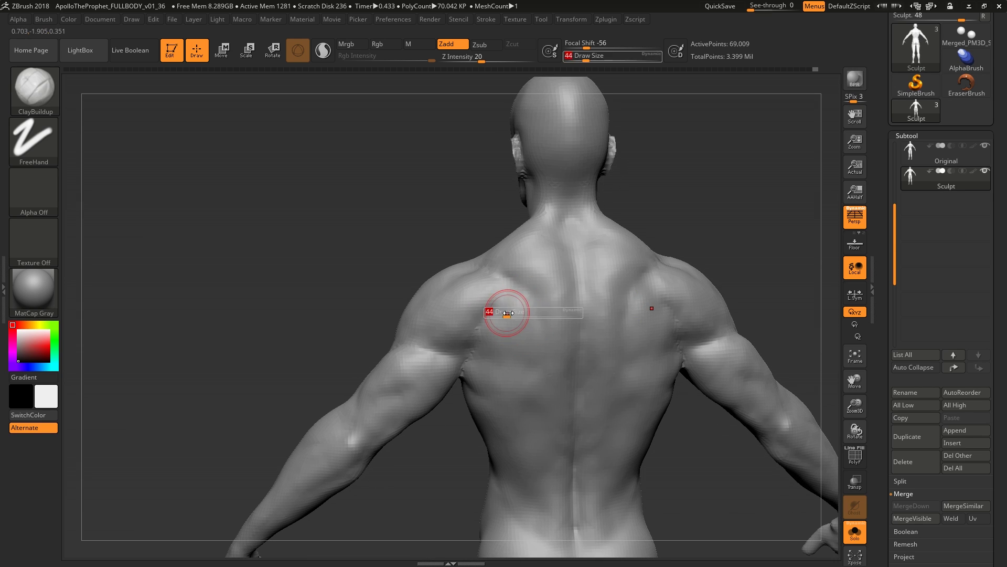
drag(508, 313, 521, 306)
right_drag(521, 329, 510, 333)
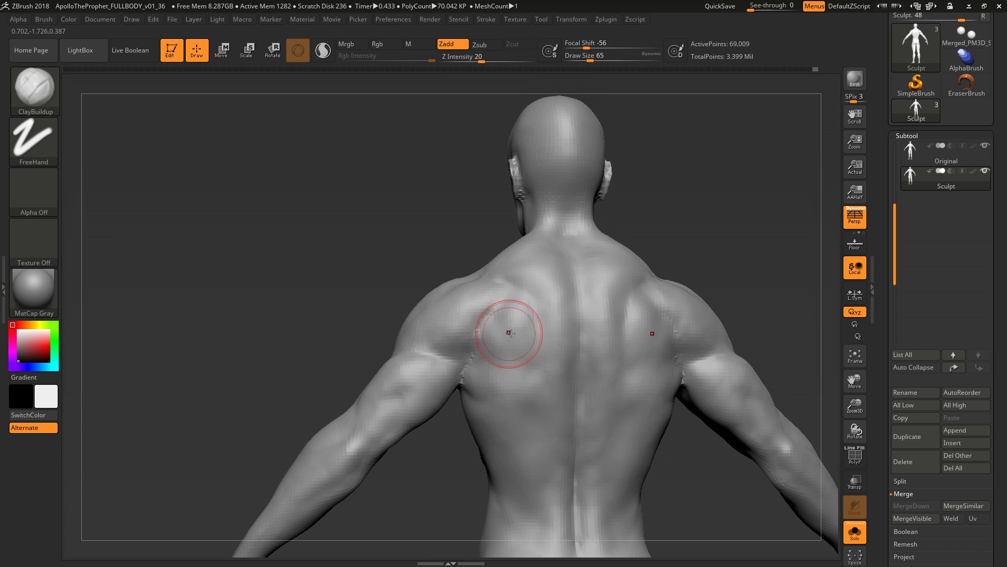
key(shift)
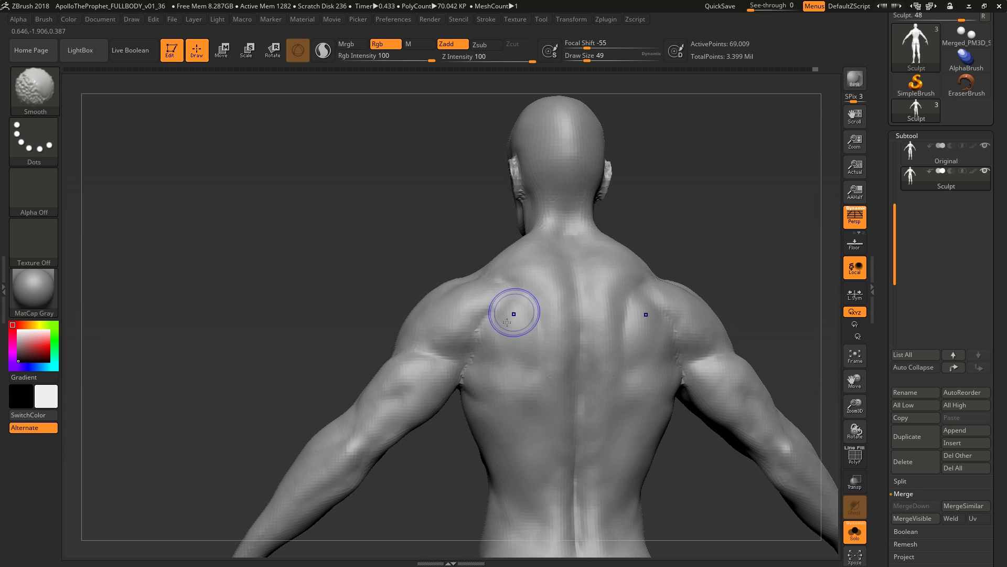
mouse_move(523, 344)
right_down()
mouse_move(493, 328)
mouse_move(483, 337)
mouse_move(463, 287)
mouse_move(525, 393)
mouse_move(468, 326)
mouse_move(448, 275)
right_up()
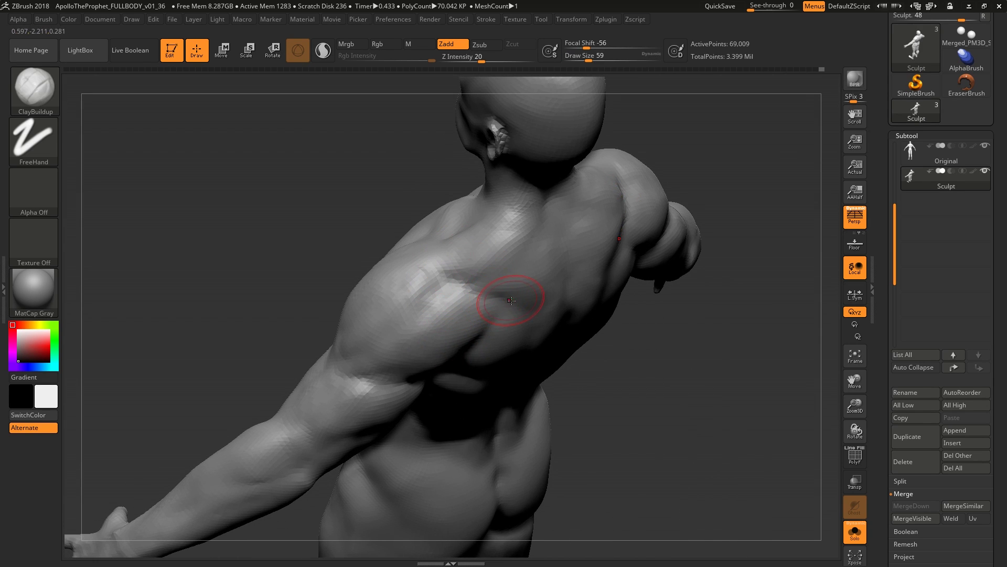
Refine the upper back, trapezius and base of the neck with ClayBuildup at draw sizes 59 and 62
mouse_move(510, 300)
right_down()
mouse_move(465, 266)
mouse_move(550, 269)
mouse_move(557, 283)
mouse_move(548, 294)
mouse_move(554, 262)
mouse_move(556, 278)
mouse_move(535, 253)
mouse_move(544, 231)
mouse_move(537, 241)
right_up()
mouse_move(531, 284)
right_down()
mouse_move(533, 266)
mouse_move(581, 307)
right_up()
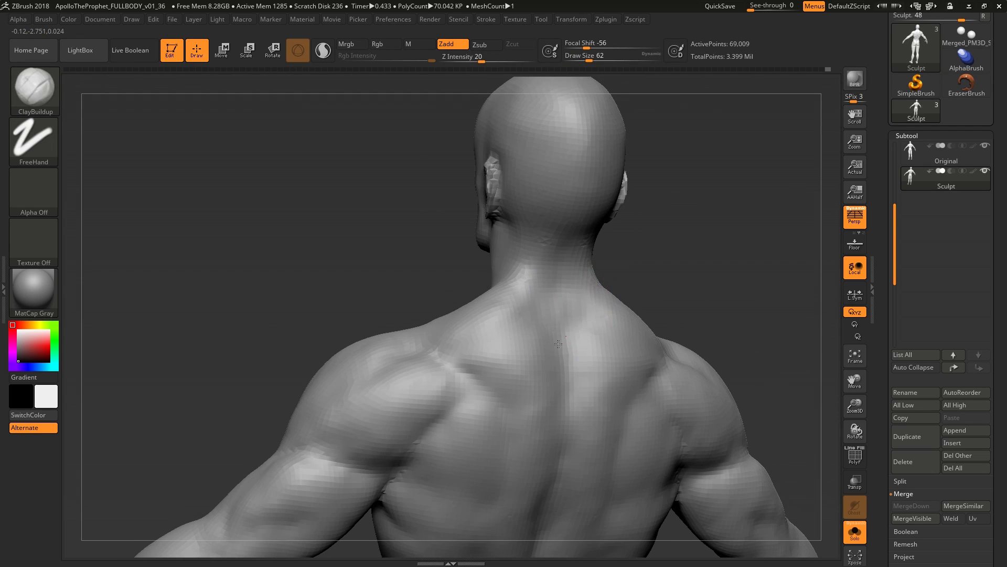
mouse_move(583, 358)
right_down()
mouse_move(522, 242)
mouse_move(562, 350)
right_up()
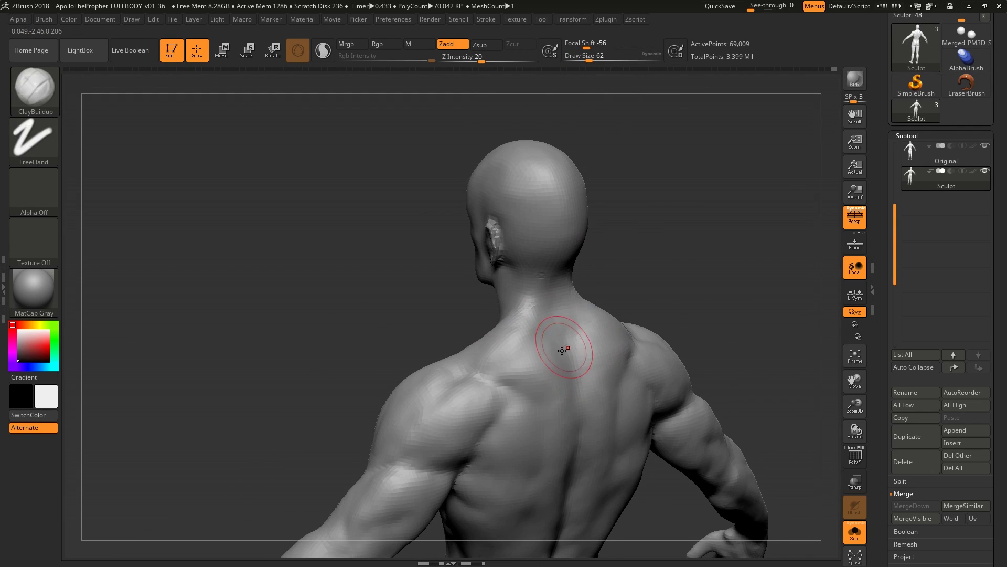
right_drag(541, 299, 539, 334)
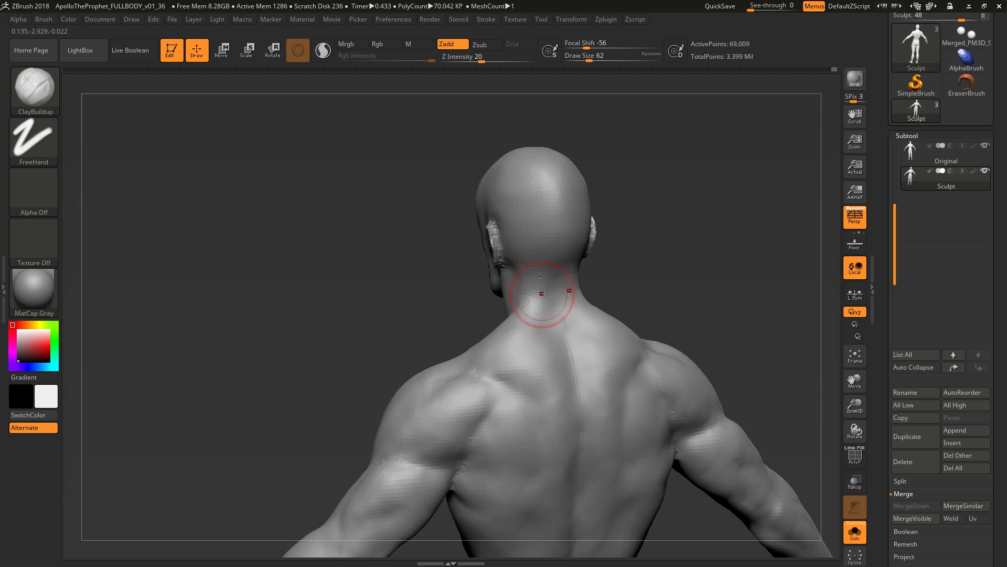
mouse_move(544, 293)
right_down()
mouse_move(573, 337)
mouse_move(546, 322)
mouse_move(521, 333)
mouse_move(558, 353)
mouse_move(537, 307)
mouse_move(522, 338)
mouse_move(546, 315)
mouse_move(531, 297)
mouse_move(539, 228)
mouse_move(545, 253)
mouse_move(488, 289)
mouse_move(495, 315)
mouse_move(517, 315)
mouse_move(517, 334)
mouse_move(519, 315)
mouse_move(506, 301)
right_up()
Adjust the shape of the upper back and shoulders with Move Topological at draw size 116
key(bracketleft)
key(bracketleft)
key(bracketleft)
key(b)
key(m)
key(t)
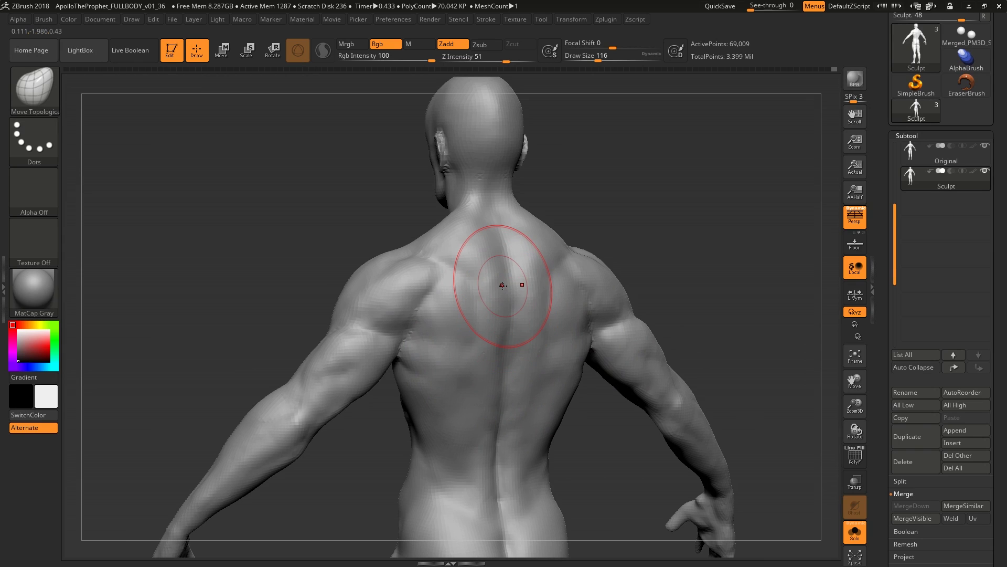
Compare the back, shoulder and arm forms of the Sculpt subtool with the Original subtool, ending on Sculpt
alt+click(503, 285)
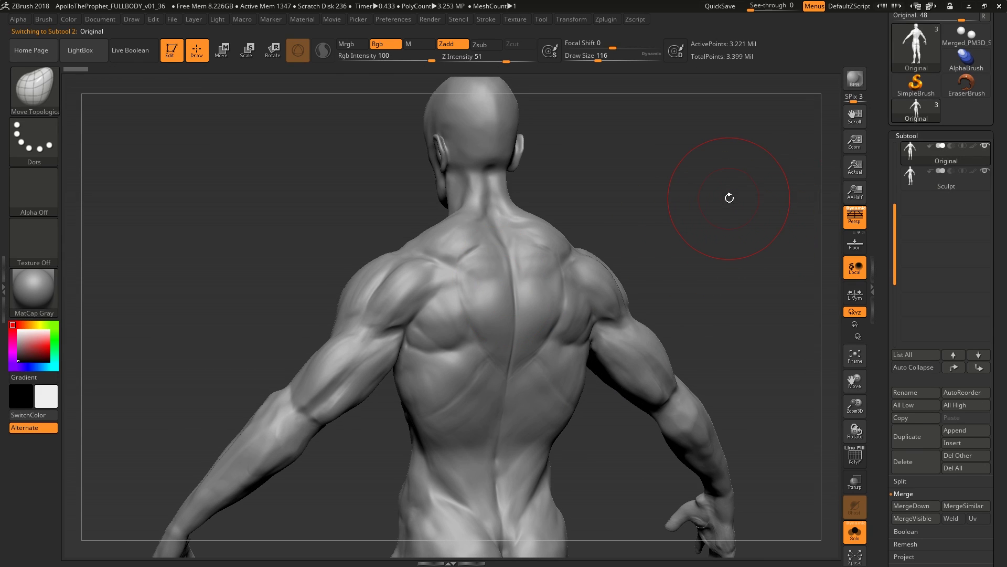
key(Down)
key(Up)
key(Down)
key(Down)
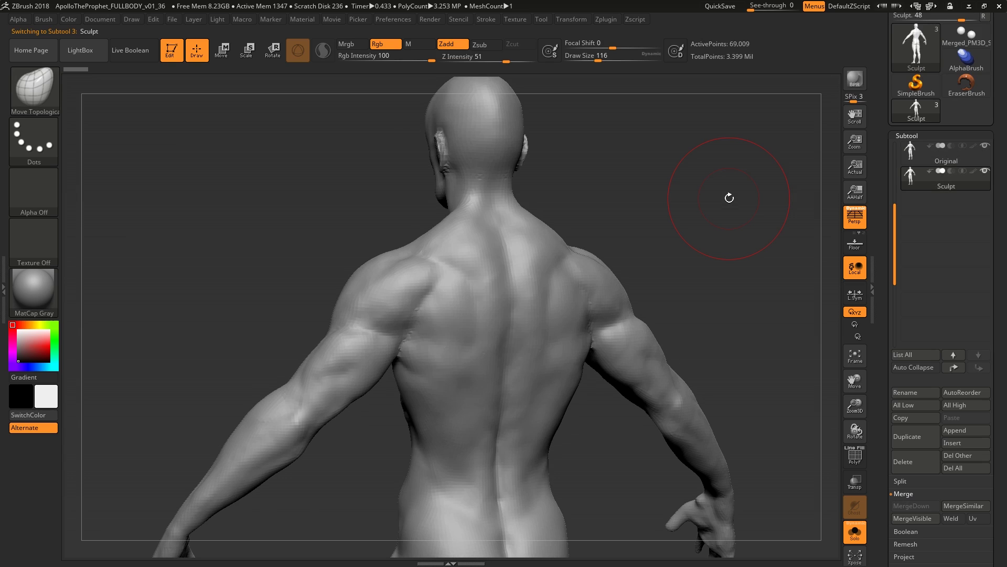
key(Up)
key(Down)
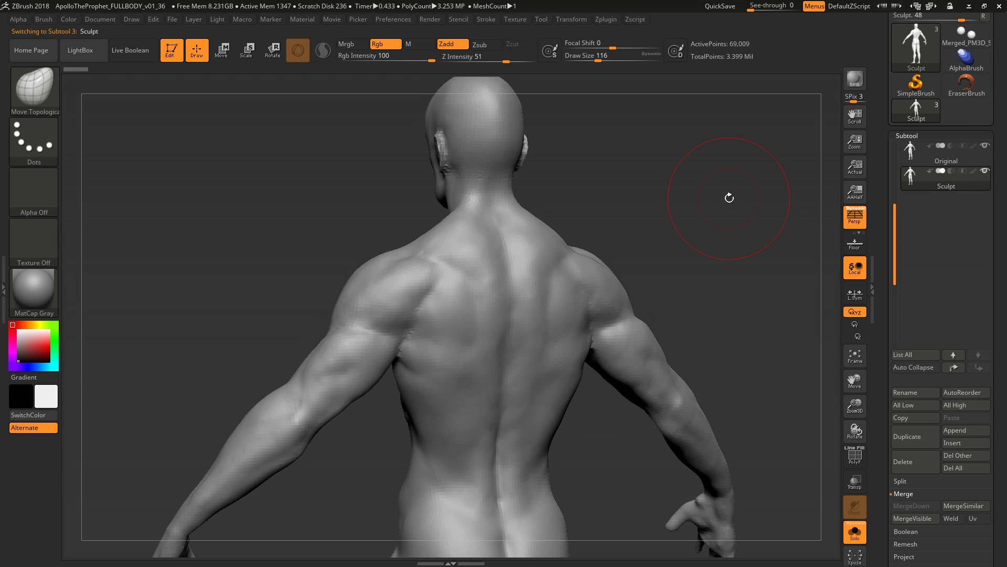
alt+drag(730, 198, 655, 232)
key(Up)
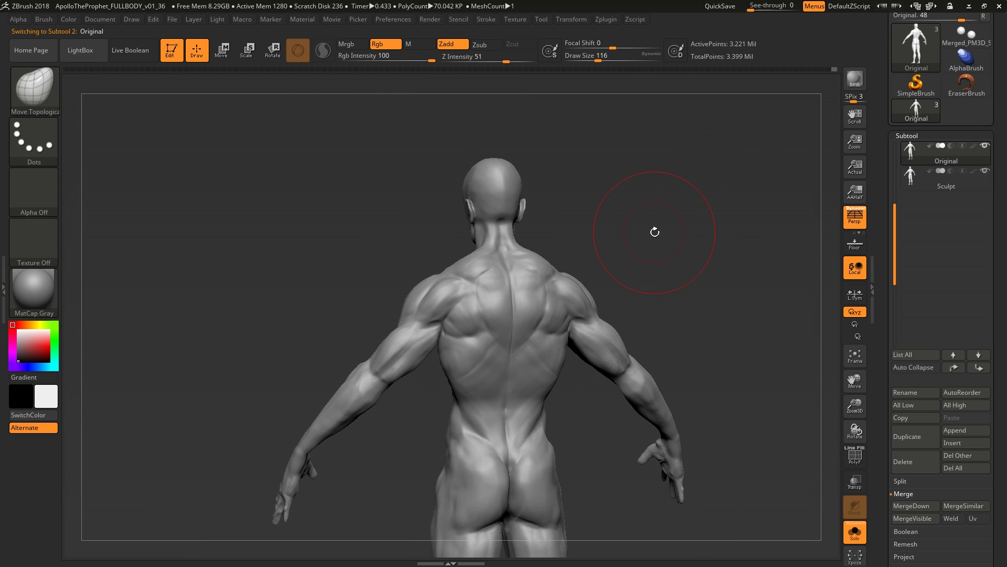
key(Down)
key(Up)
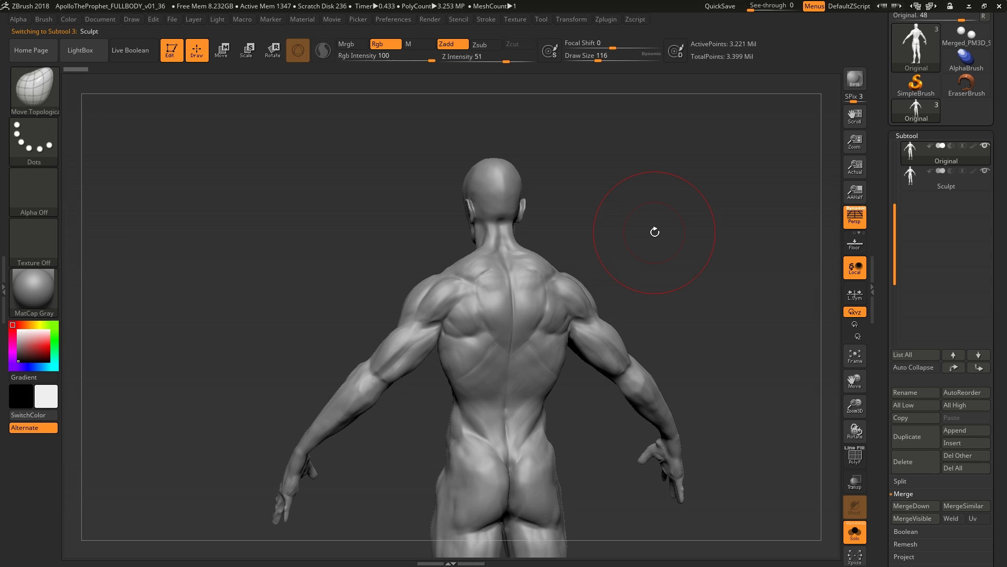
key(Down)
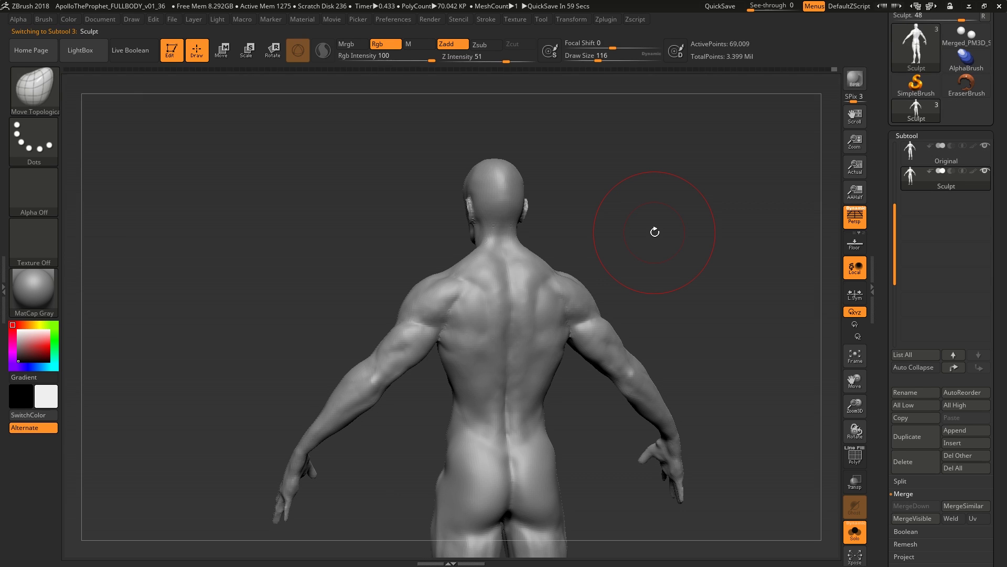